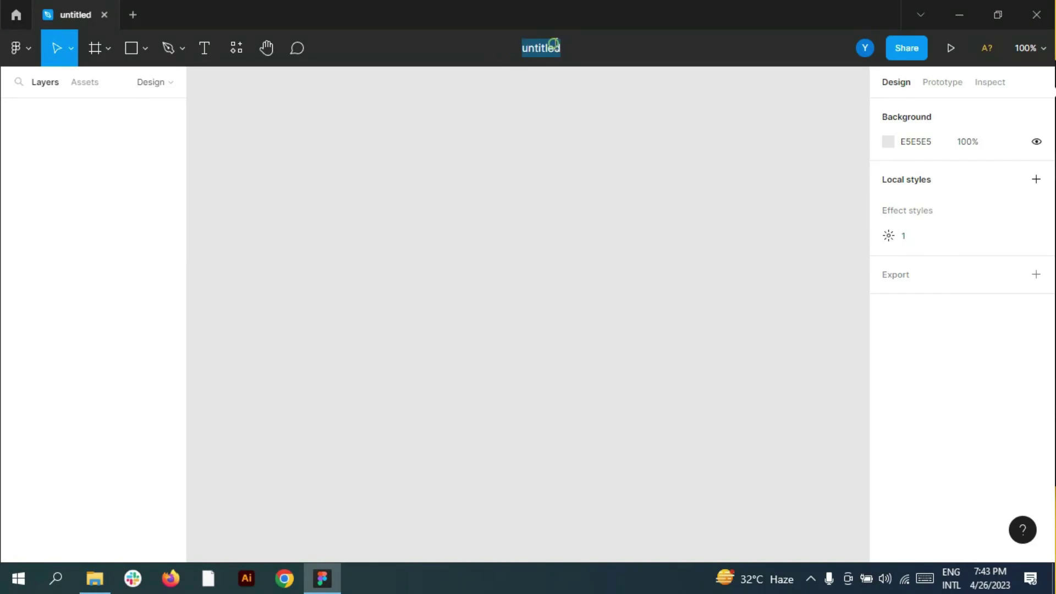
Begin renaming the untitled design file by typing 'Pay G'
type("p")
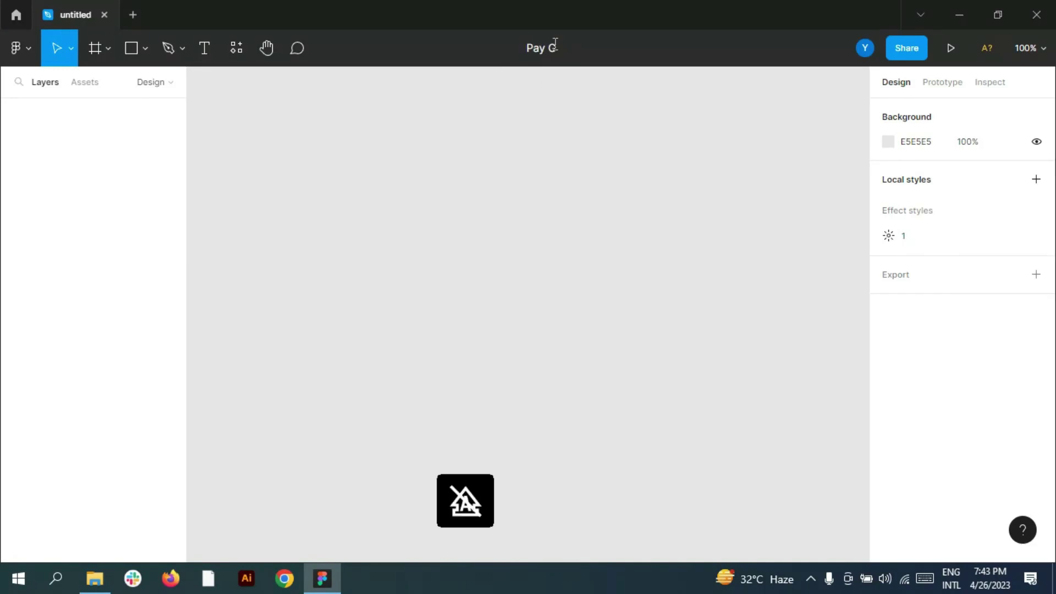
type("ay")
Confirm the 'Pay Gateway' name and add a 393×852 iPhone 14 Pro frame titled Home Screen
key("Return")
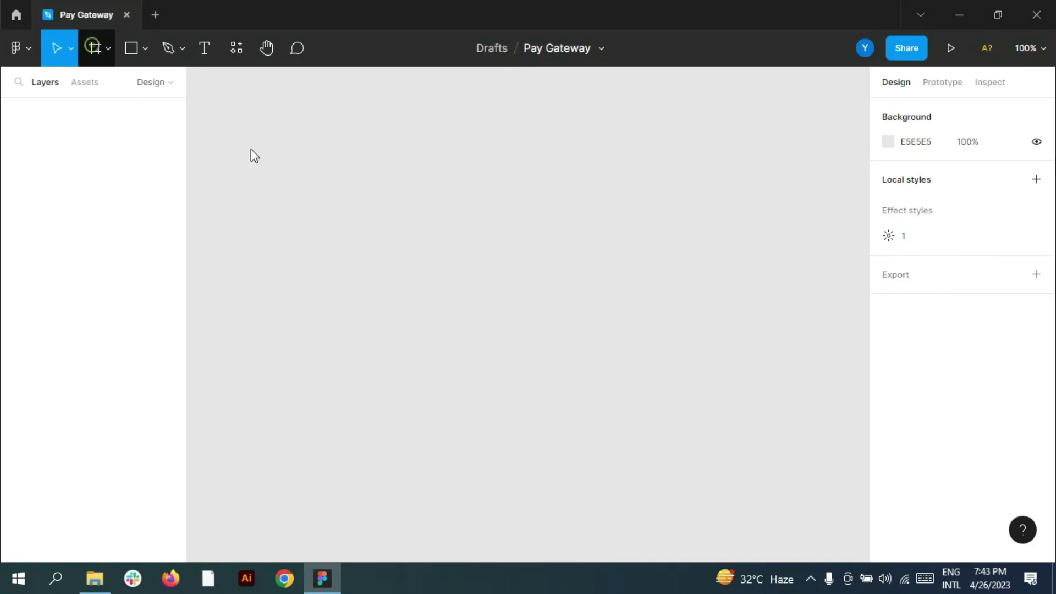
key("f")
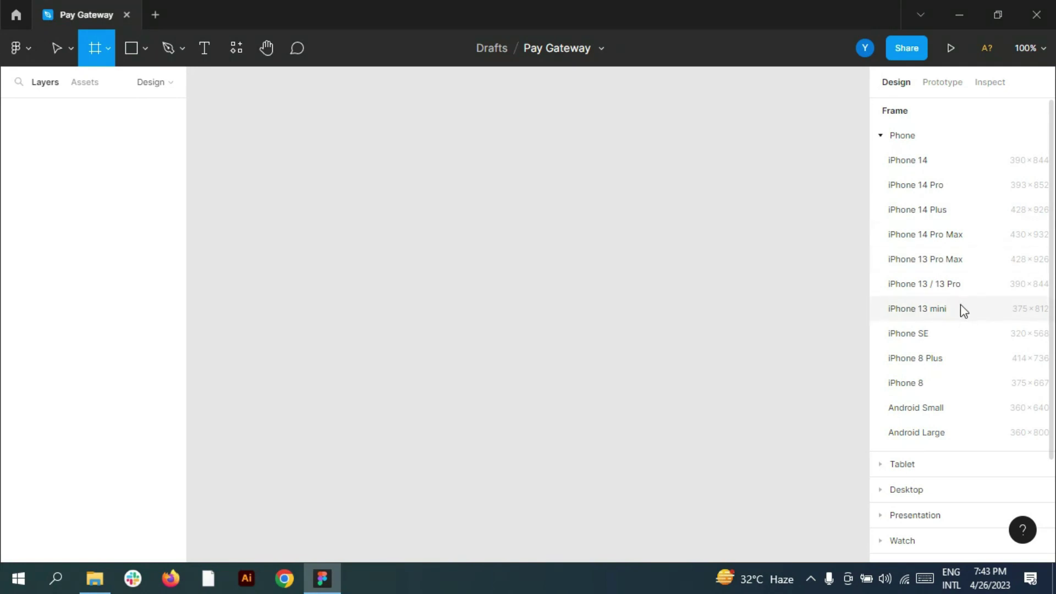
left_click(987, 186)
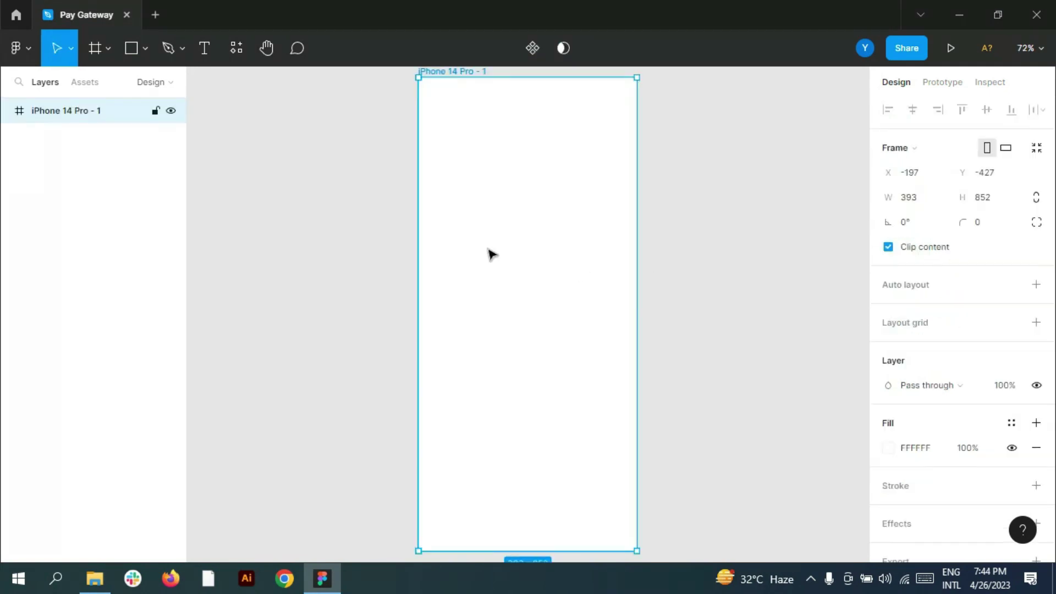
key("Caps_Lock")
type("Home Screen")
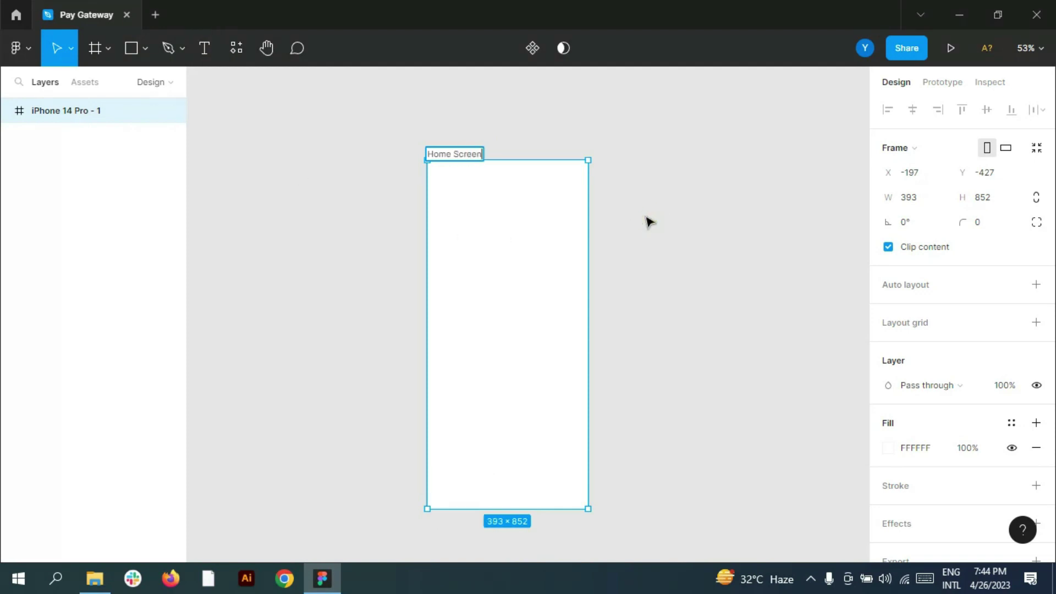
Cover the Home Screen frame with a rectangle filled dark grey 171717
left_click(648, 221)
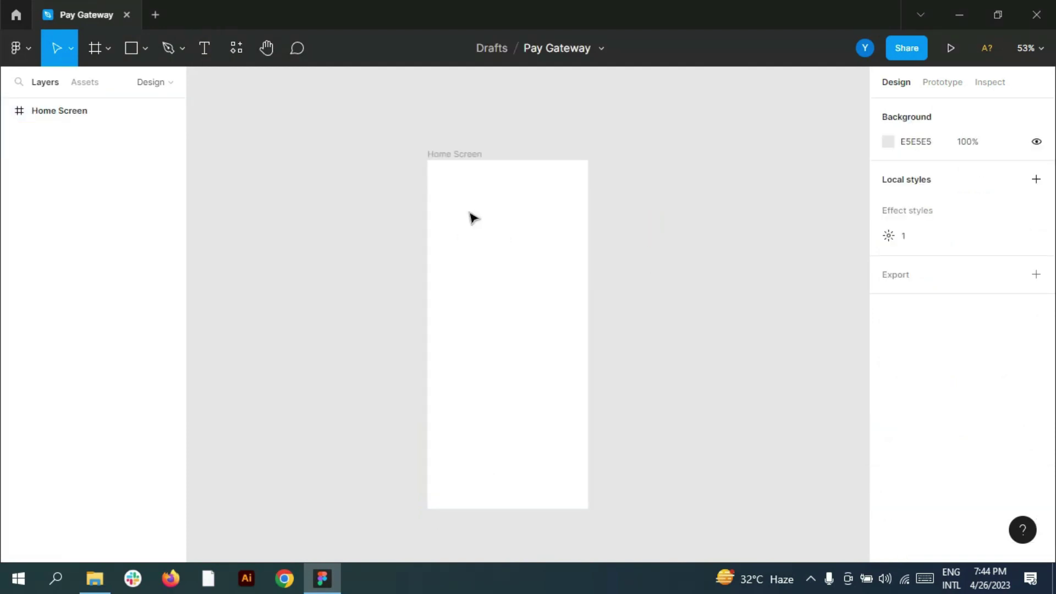
left_click_drag(428, 160, 587, 508)
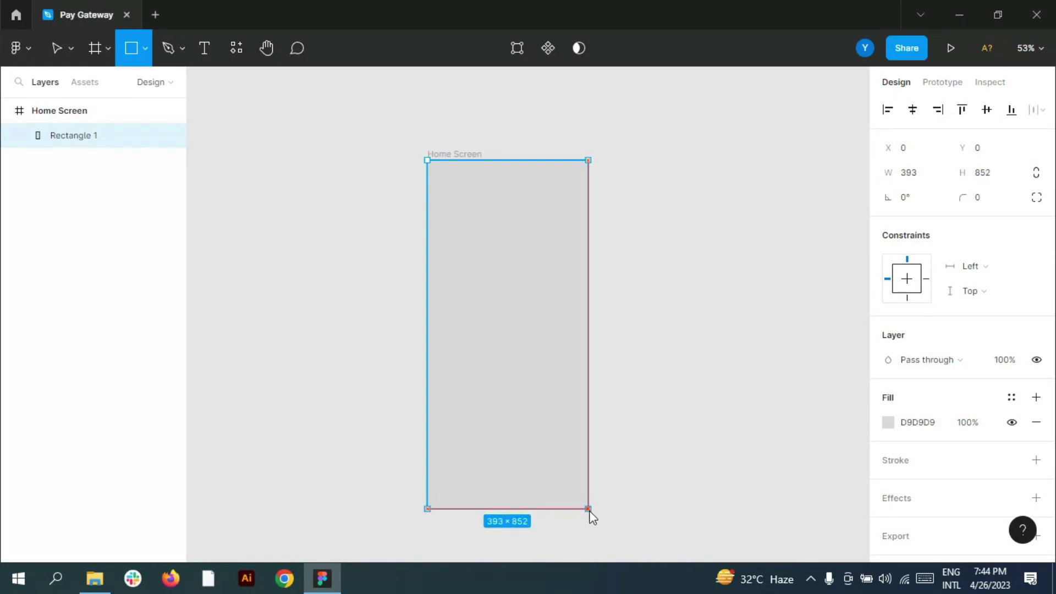
left_click(888, 422)
left_click(814, 487)
left_click(758, 488)
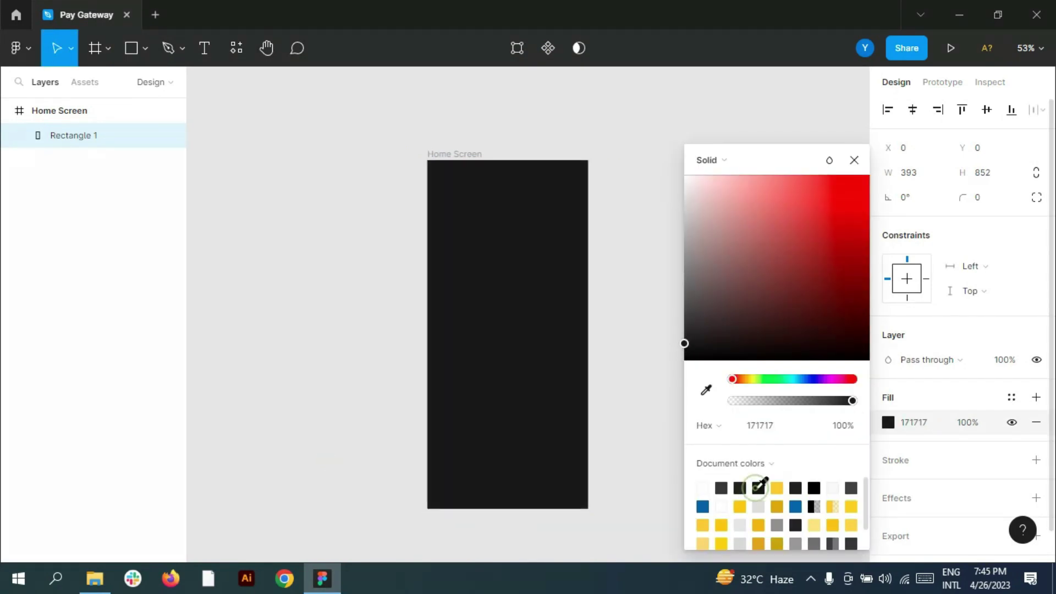
left_click(854, 160)
left_click(655, 180)
Import the Battery, Wifi and Signal icons and line them up at the top right
left_click(429, 156)
key("alt+Tab")
mouse_move(169, 118)
left_mouse_down()
mouse_move(323, 591)
mouse_move(525, 278)
left_mouse_up()
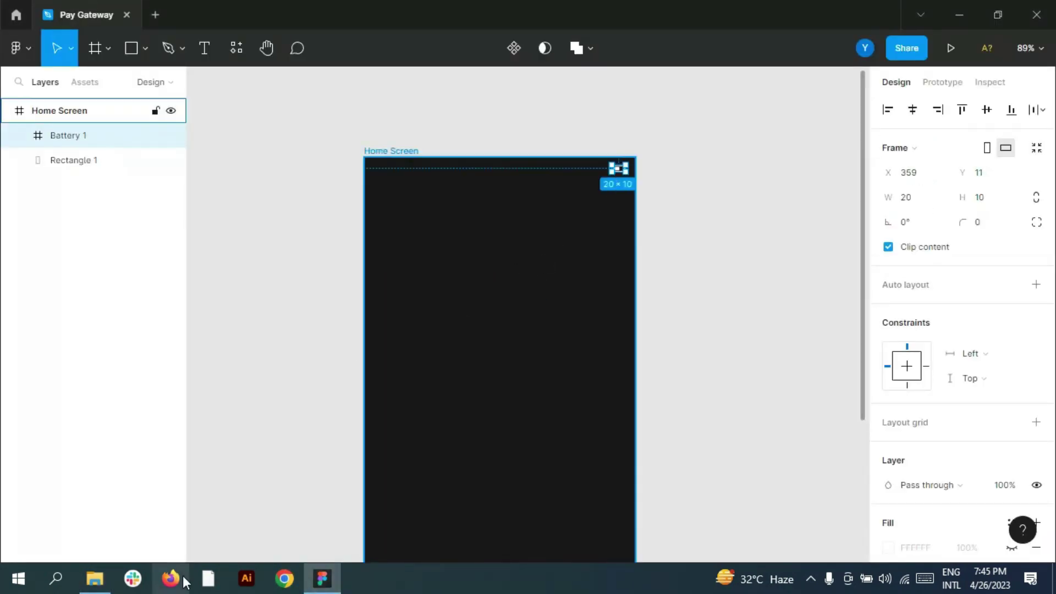
key("alt+Tab")
mouse_move(506, 118)
left_mouse_down()
mouse_move(255, 513)
mouse_move(594, 170)
left_mouse_up()
left_click(95, 578)
left_click(423, 118)
mouse_move(423, 118)
left_mouse_down()
mouse_move(523, 292)
mouse_move(566, 181)
mouse_move(601, 193)
left_mouse_up()
scroll(610, 179, "up", 5, "ctrl")
left_click(52, 161)
left_click(479, 257)
left_click_drag(479, 257, 554, 201)
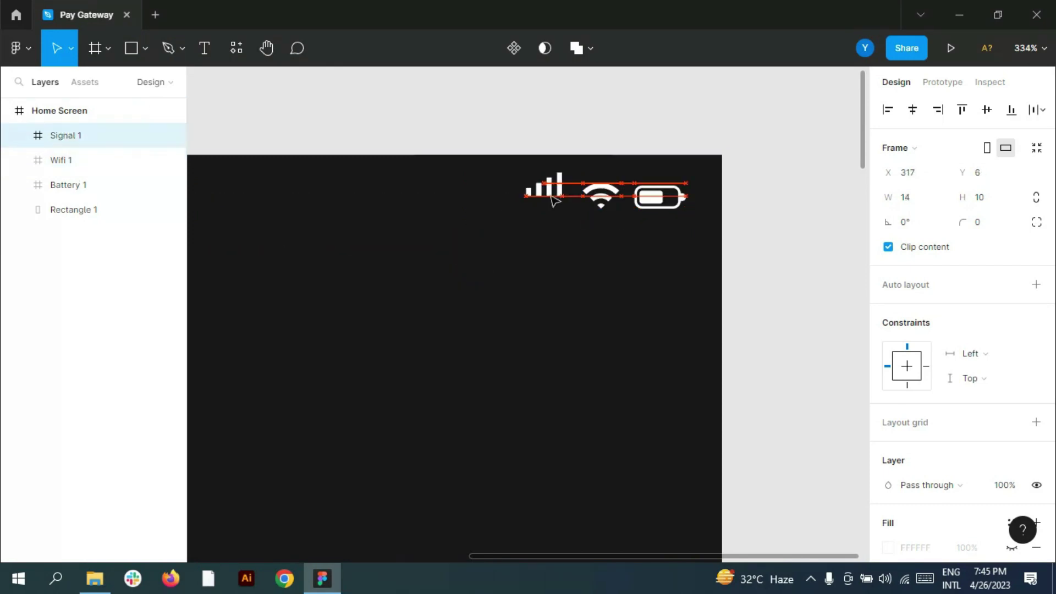
Add a Semi Bold 9:41 time label at the frame's top left
left_click(784, 226)
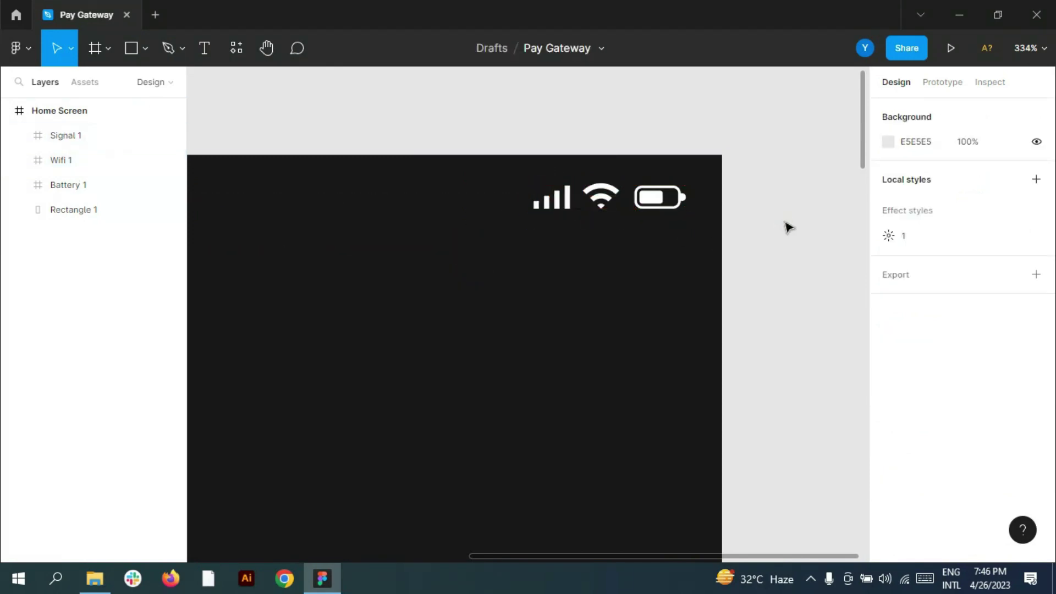
scroll(785, 226, "down", 5, "ctrl")
left_click(465, 222)
type("9:41")
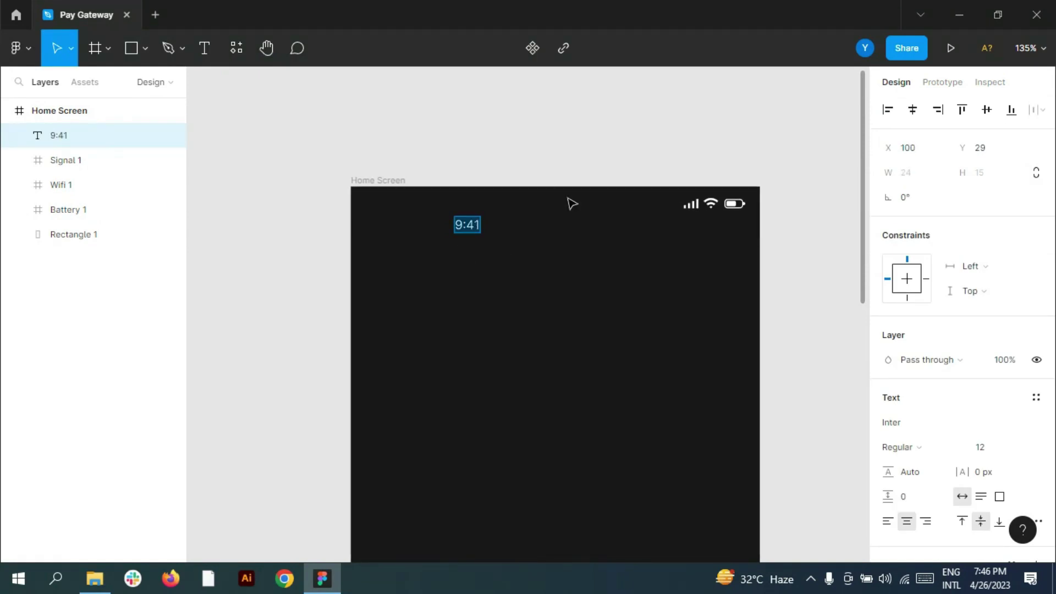
left_click(954, 443)
left_click(926, 259)
left_click(913, 446)
left_click(919, 271)
left_click_drag(476, 230, 387, 214)
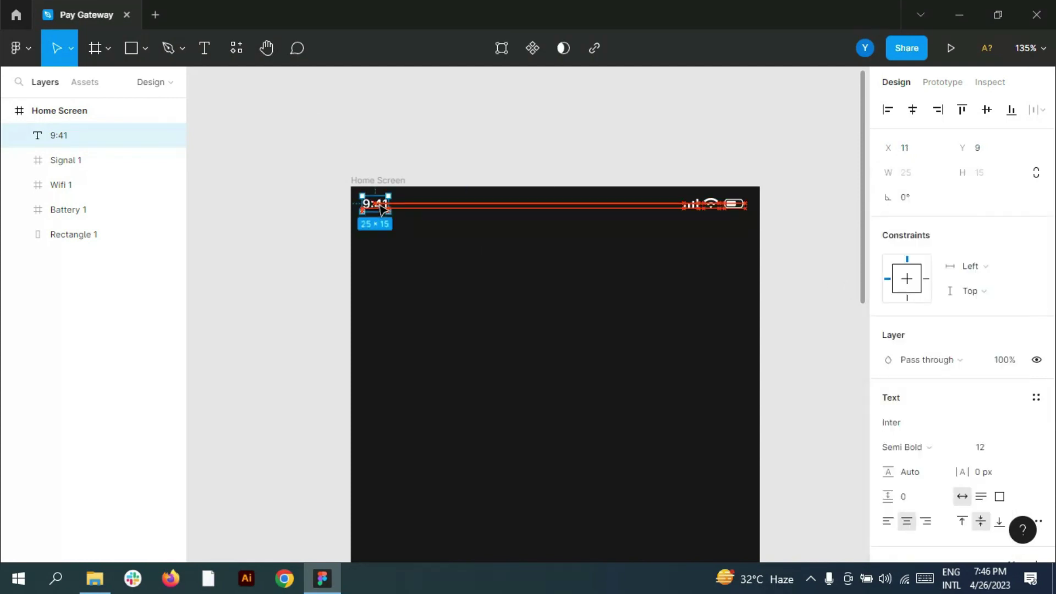
left_click(549, 170)
Group the 9:41 label with the status icons into a layer named Top
scroll(615, 252, "down", 3)
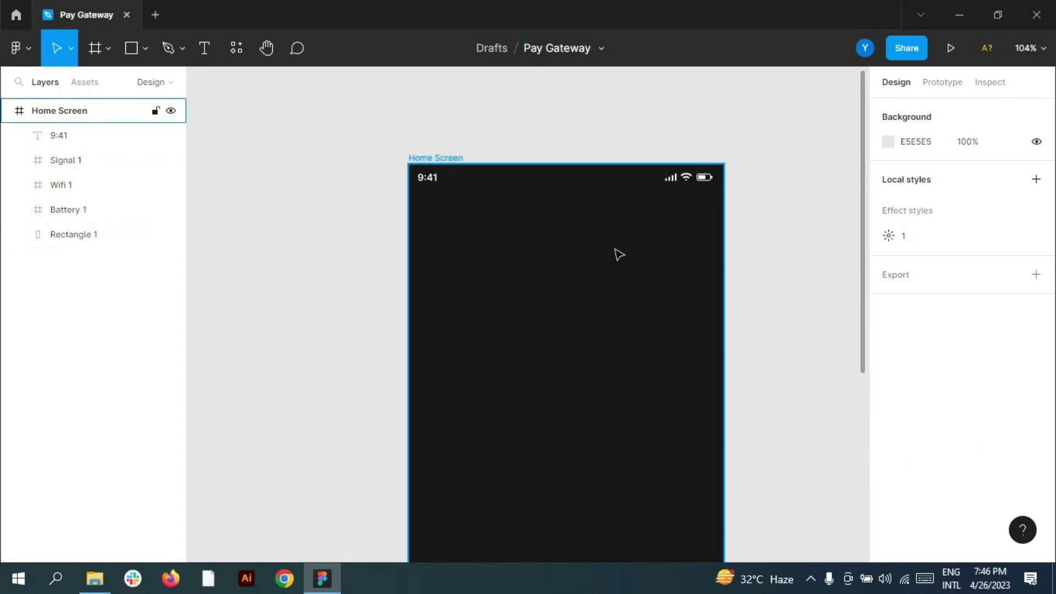
scroll(613, 254, "down", 1)
scroll(613, 255, "down", 2)
left_click(59, 135)
left_click(315, 190)
left_click(61, 209)
left_click(65, 160, "shift")
left_click(62, 138, "shift")
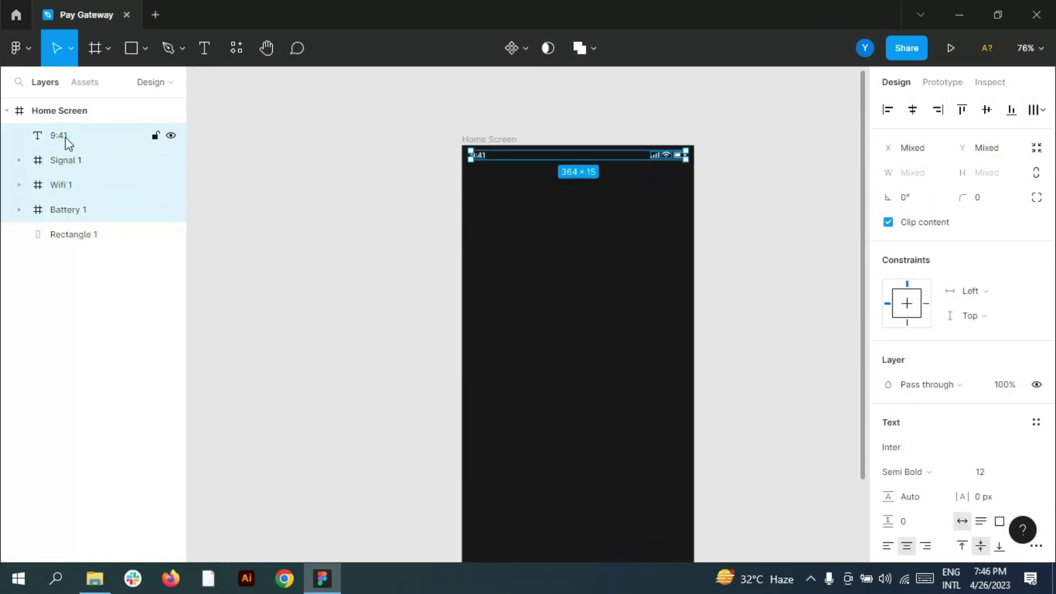
key("ctrl+g")
double_click(65, 136)
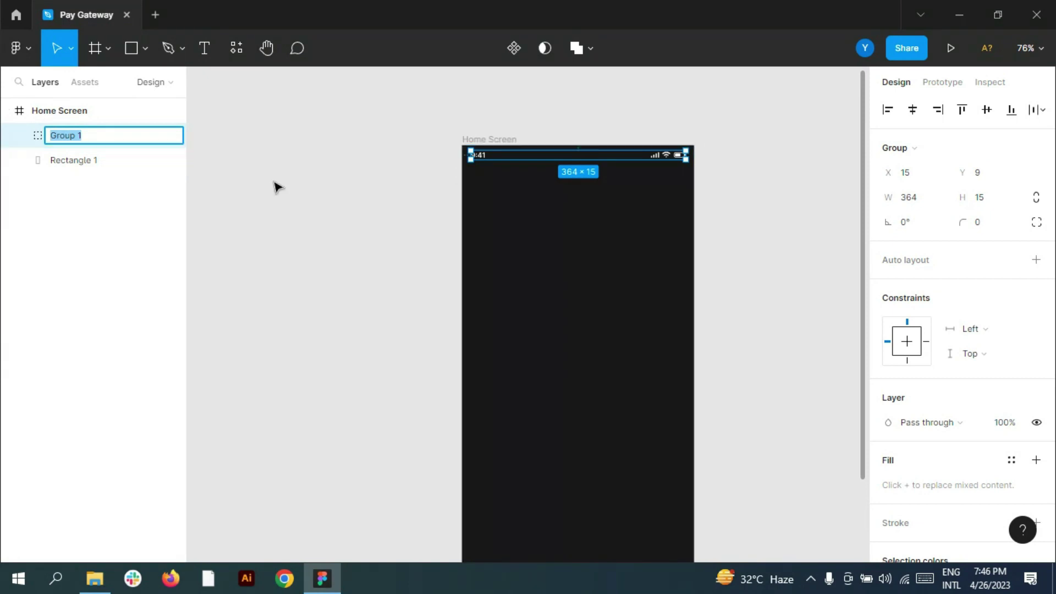
type("Top")
key("Return")
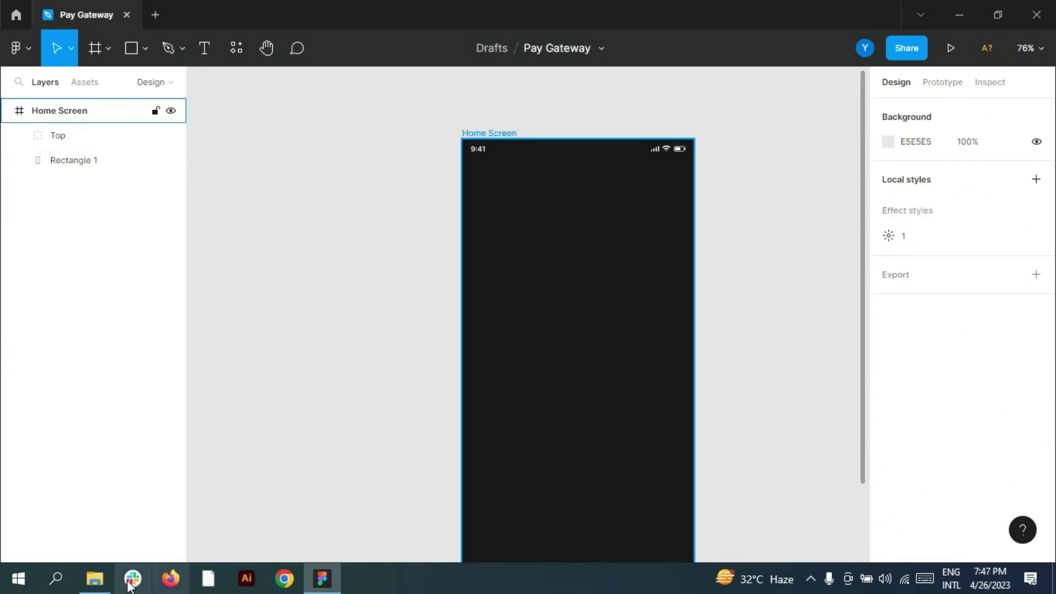
Import the logo image, set its width to 120 and centre it horizontally
left_click(95, 578)
mouse_move(269, 93)
left_mouse_down()
mouse_move(536, 375)
mouse_move(589, 350)
left_mouse_up()
left_click(915, 179)
key("Return")
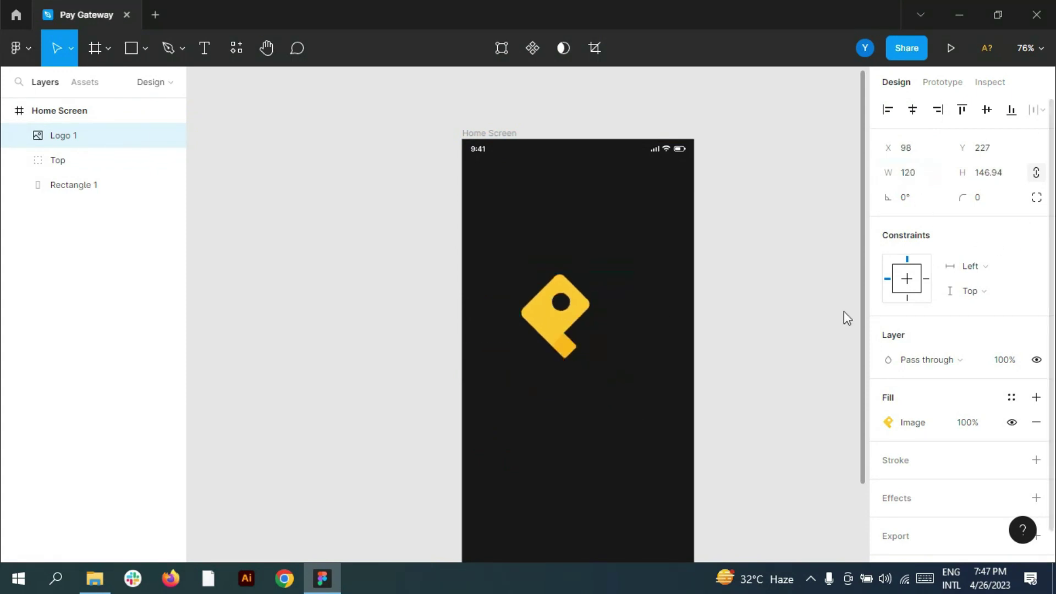
left_click_drag(569, 314, 580, 325)
Add a size 36 'Pay Gateway' title centred below the logo
scroll(221, 70, "down", 1)
key("t")
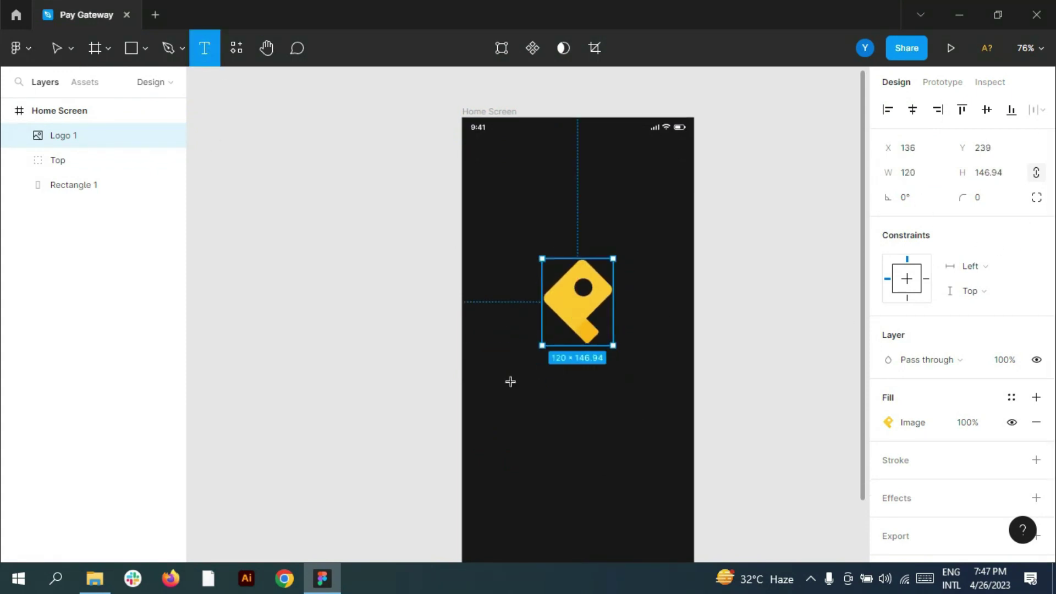
left_click(512, 381)
type("P")
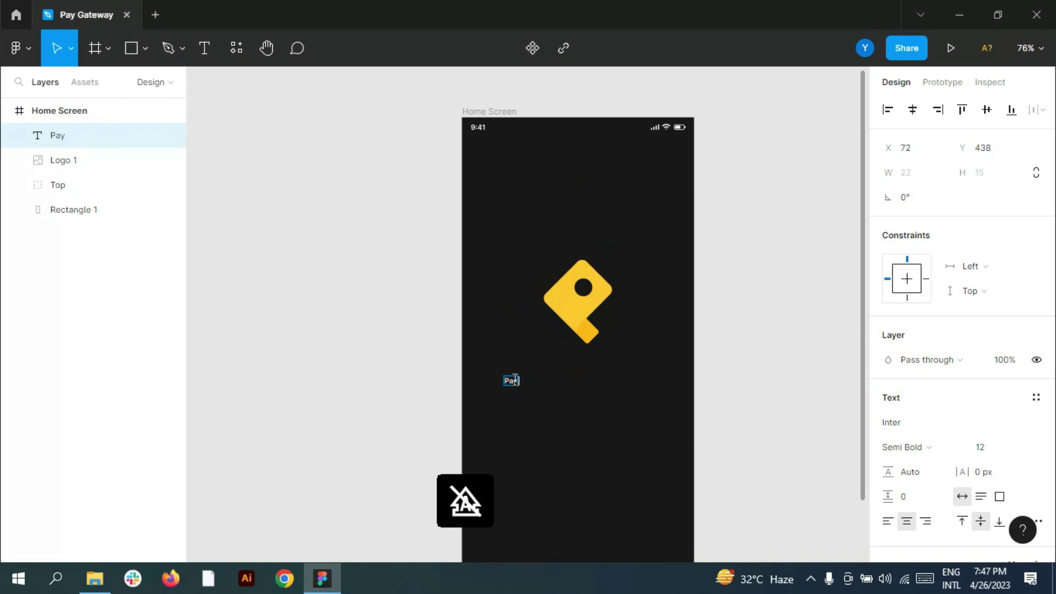
type("ay")
key("ctrl+a")
left_click(1025, 446)
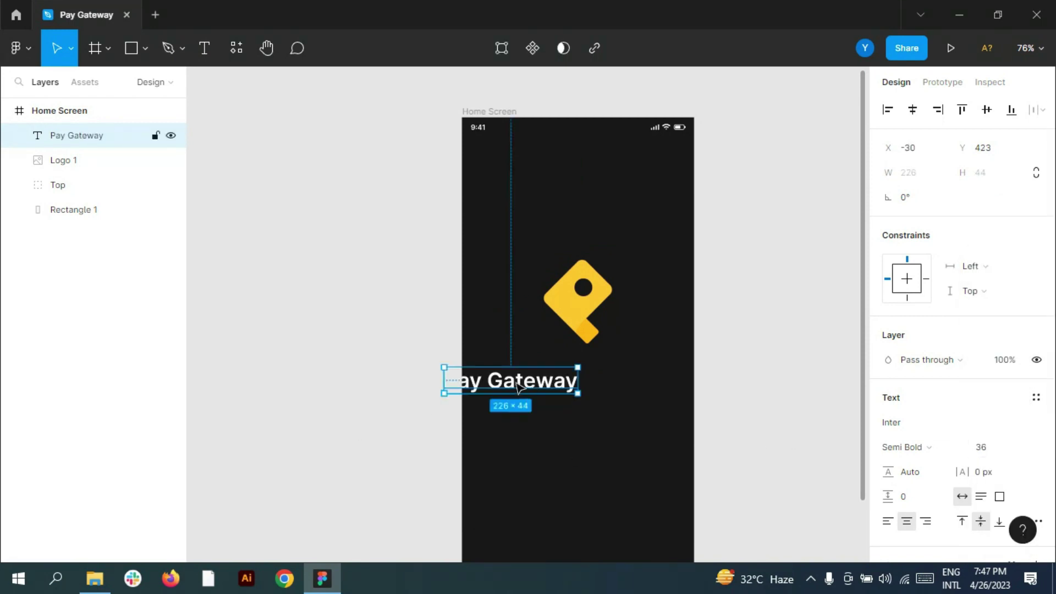
left_click_drag(478, 381, 526, 373)
Colour the word 'Pay' yellow FFCA2A and set the whole title in Montserrat
left_click(204, 48)
left_click(548, 373)
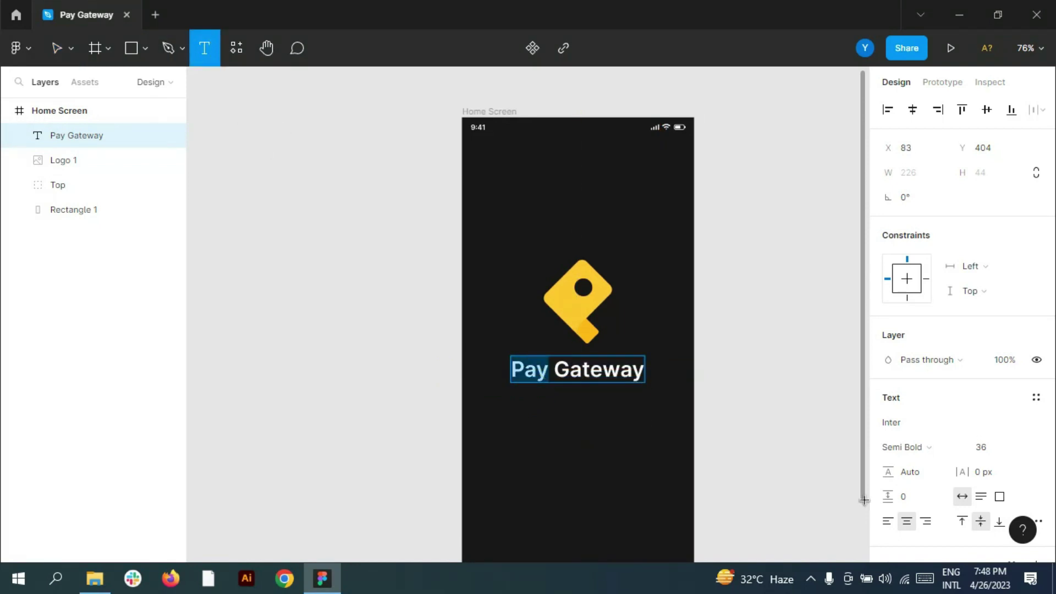
scroll(888, 440, "down", 4)
left_click(887, 390)
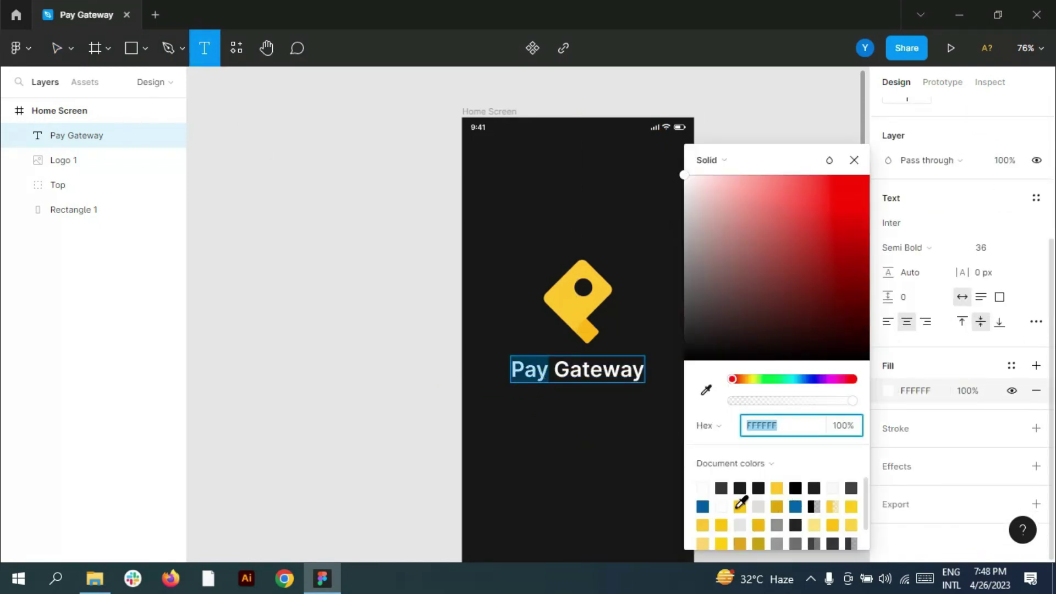
left_click(740, 504)
left_click(776, 488)
left_click(854, 160)
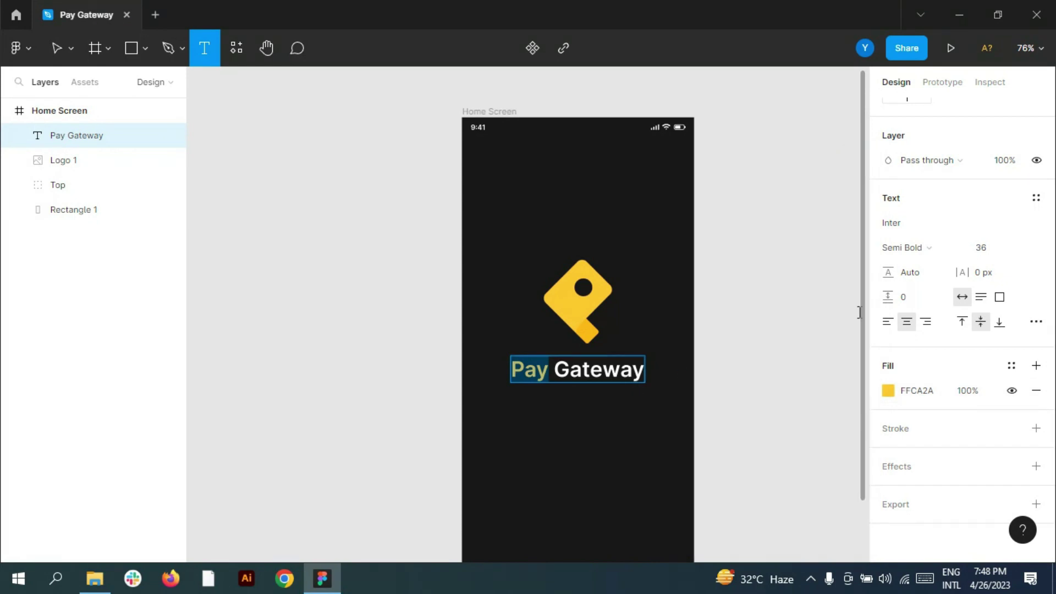
key("ctrl+a")
key("Return")
key("Escape")
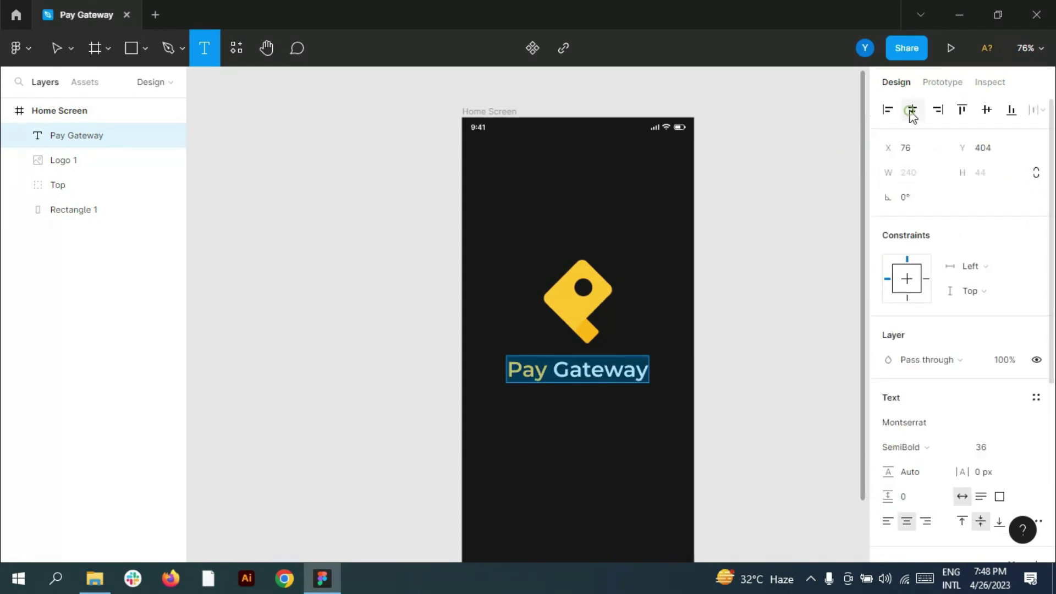
key("Escape")
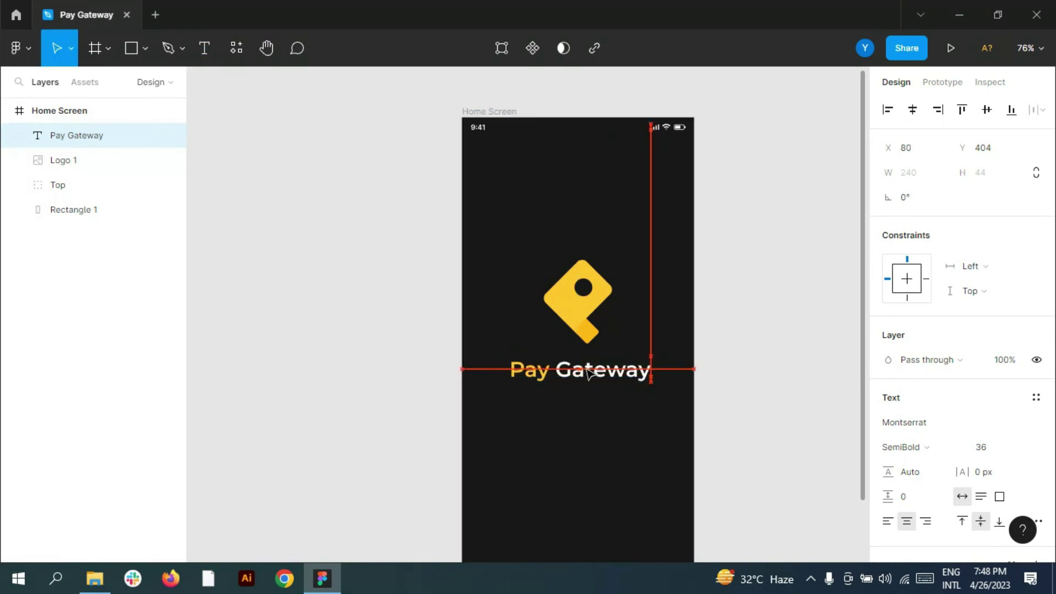
Group the logo and title as Logo and centre it vertically in the frame
left_click(62, 160, "shift")
scroll(706, 283, "down", 1)
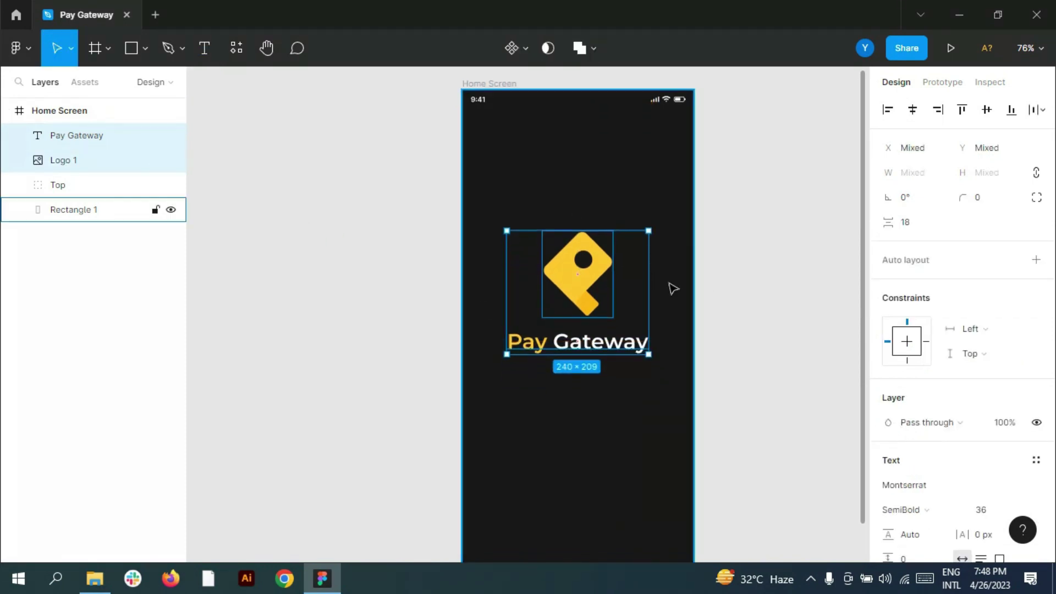
key("ctrl+g")
double_click(62, 135)
type("Logo")
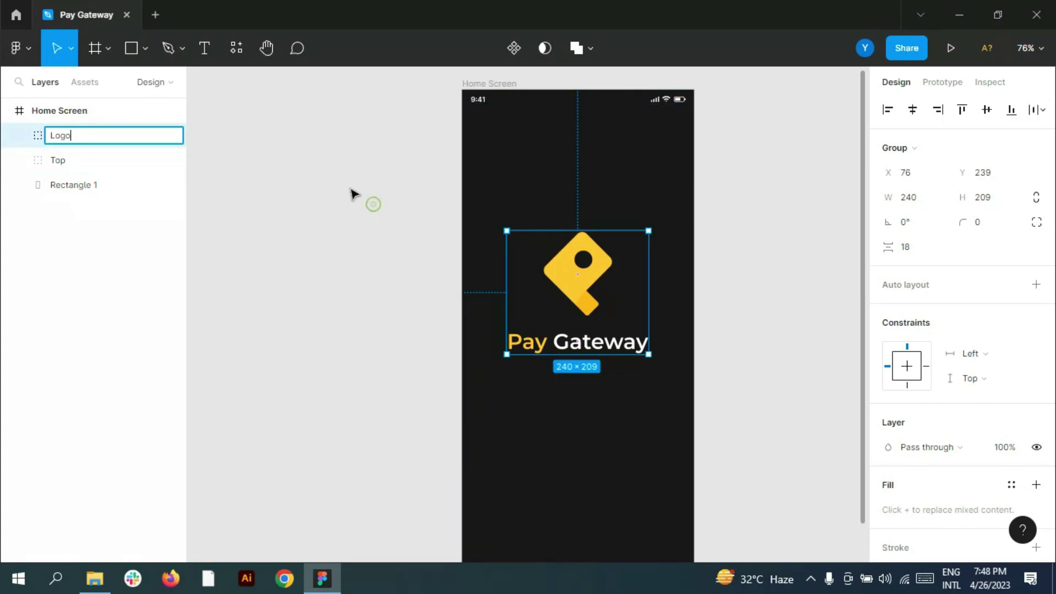
key("Return")
left_click(986, 109)
left_click(803, 175)
scroll(805, 177, "down", 3)
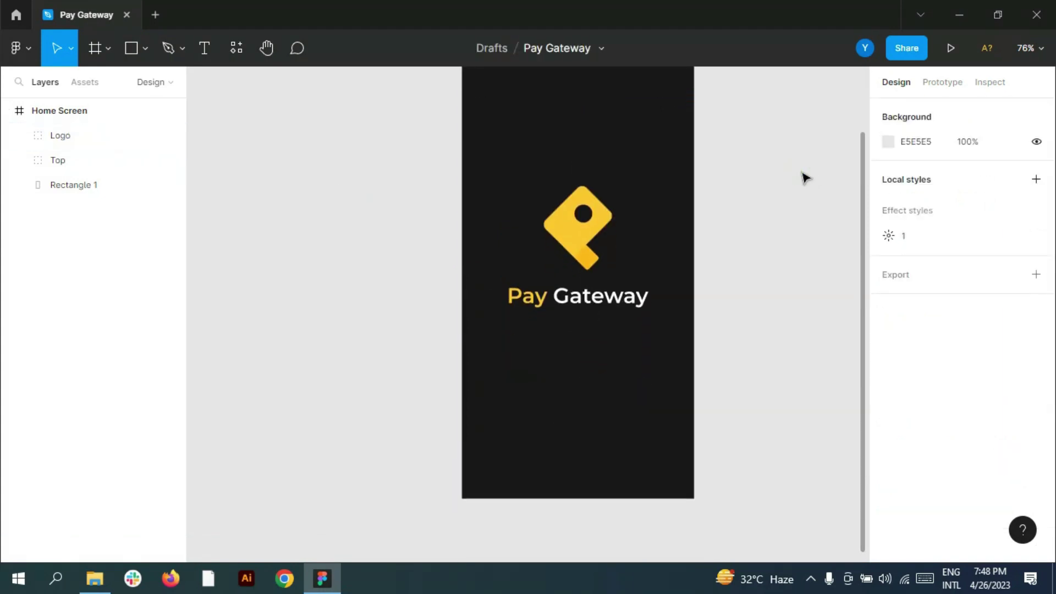
Draw a thin bar near the frame's bottom and size it to 100×5
left_click(118, 53)
scroll(585, 436, "down", 1)
scroll(601, 412, "up", 2)
scroll(556, 363, "up", 3)
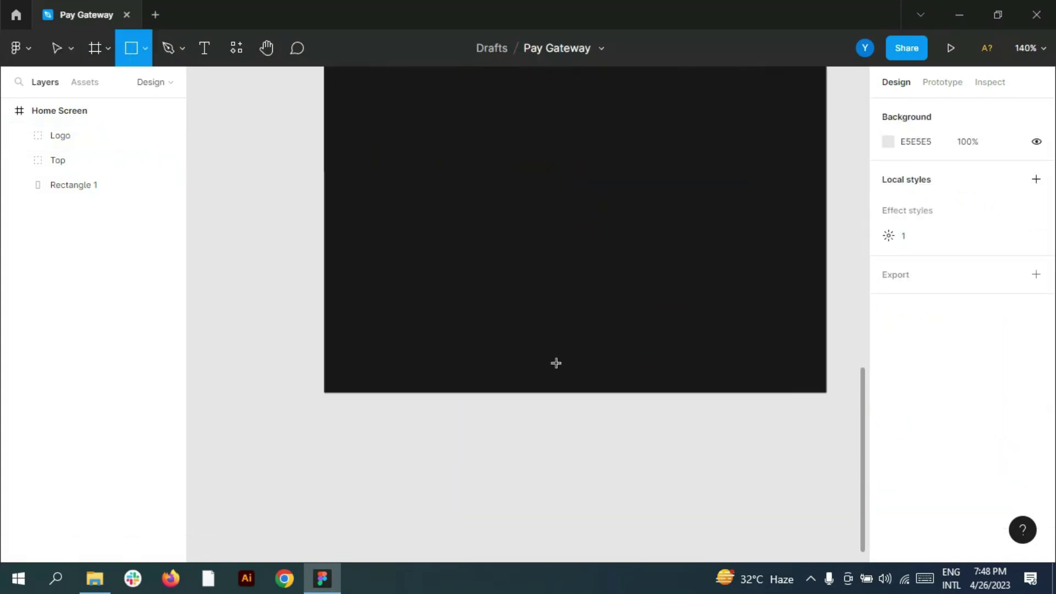
scroll(400, 390, "up", 3)
left_click_drag(399, 391, 772, 400)
left_click(984, 173)
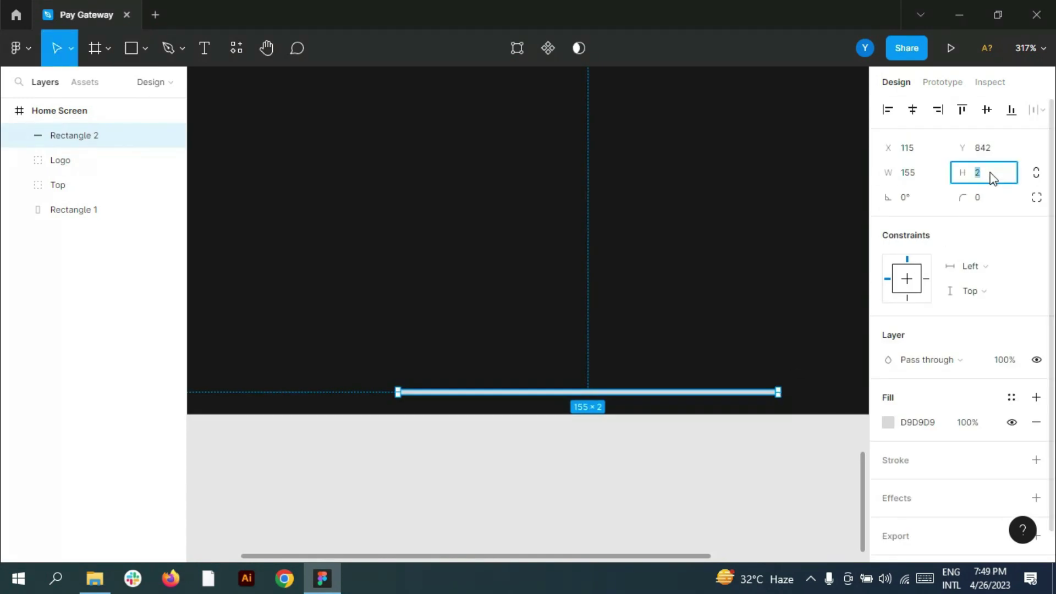
type("5")
key("Return")
left_click(924, 175)
type("152")
key("Return")
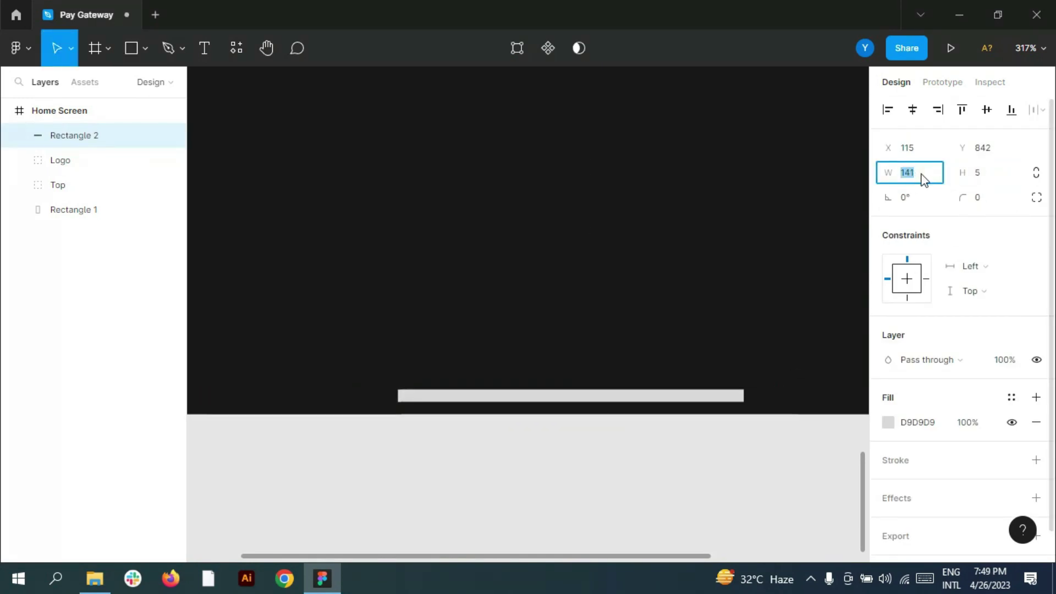
type("100")
key("Return")
Round the bar's corners, fill it white FFFFFF and centre it horizontally
left_click(982, 198)
type("2")
key("Return")
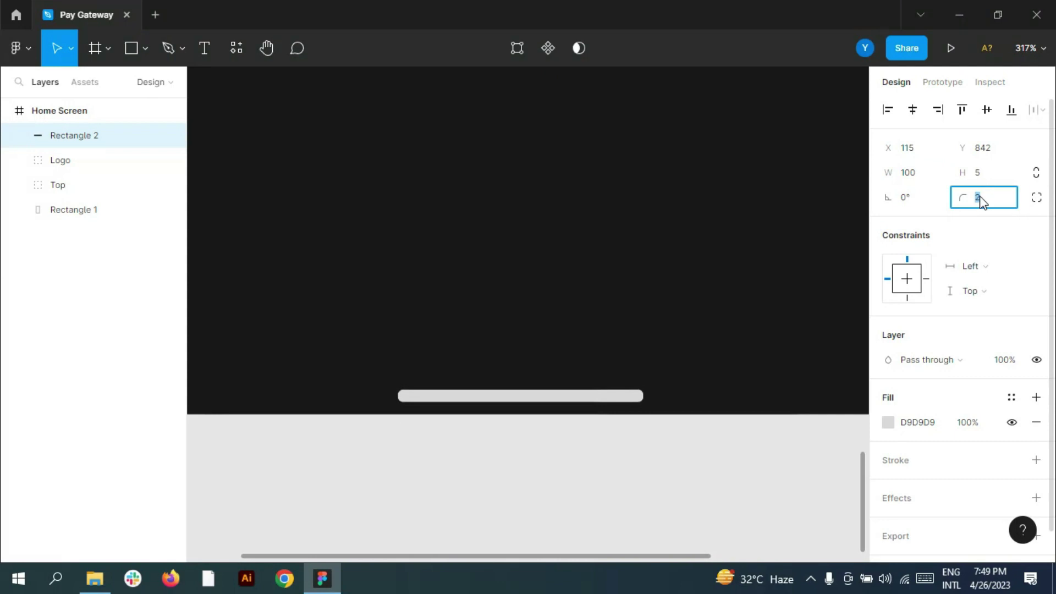
left_click(917, 423)
type("FFFFFF")
key("Return")
left_click(913, 110)
Duplicate the whole Home Screen frame beside the original with an Alt-drag
scroll(543, 476, "down", 5)
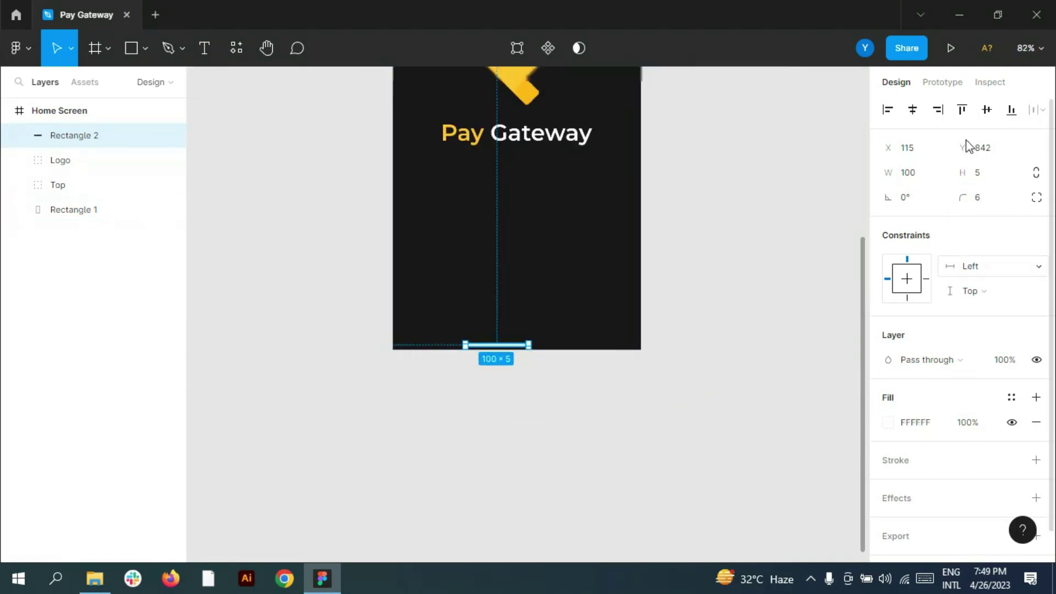
scroll(543, 476, "down", 2)
left_click(695, 454)
left_click(68, 144)
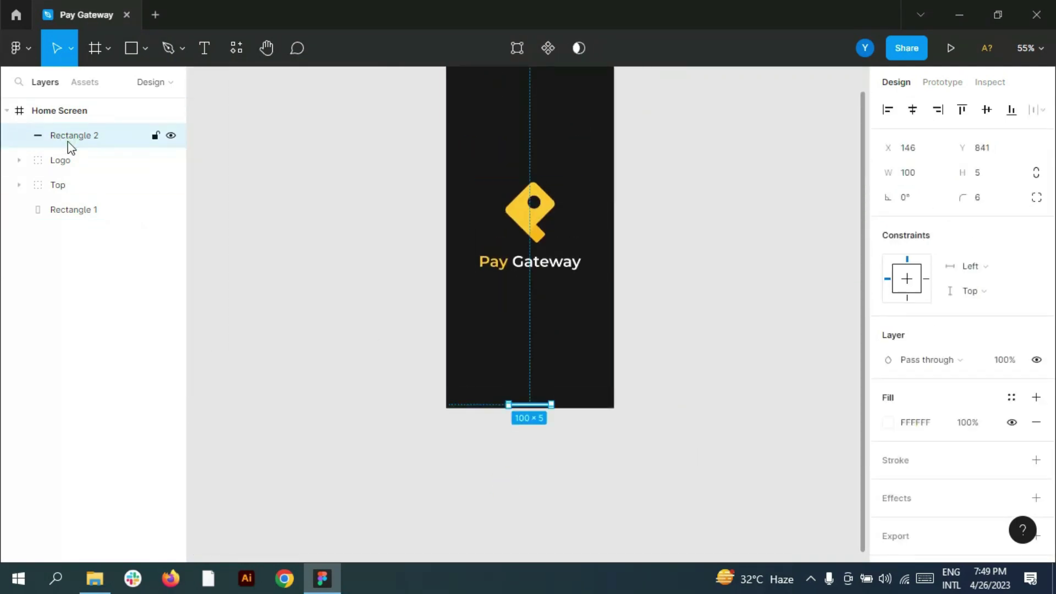
left_click(626, 495)
scroll(761, 483, "up", 1)
scroll(762, 483, "up", 1)
left_click(6, 111)
left_click(64, 112)
left_click_drag(416, 207, 622, 205)
Delete the copied screen's Logo and Rectangle 2 bottom bar
left_click(801, 207)
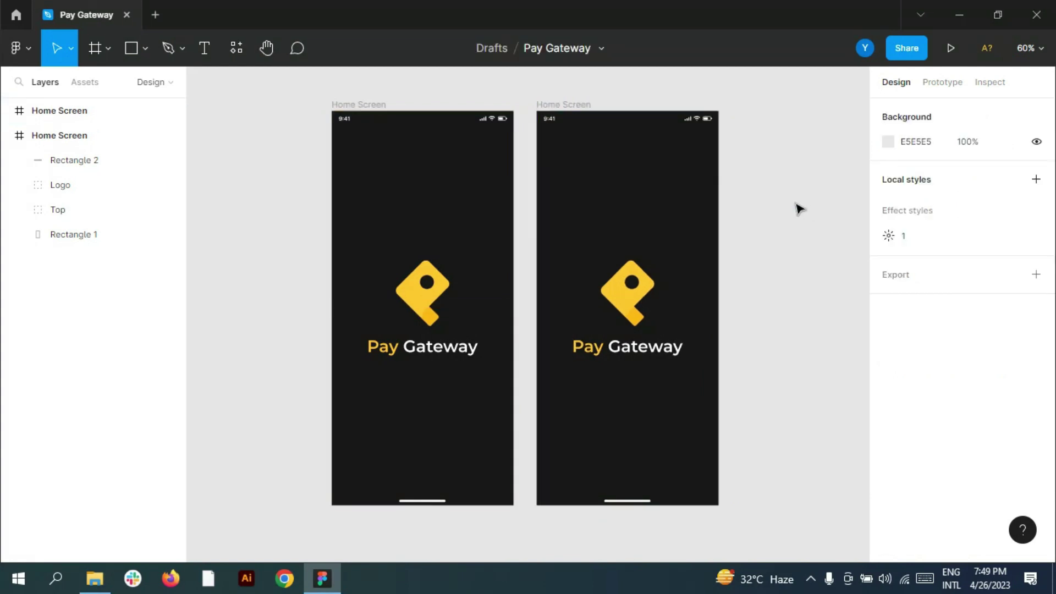
left_click(7, 135)
left_click(10, 110)
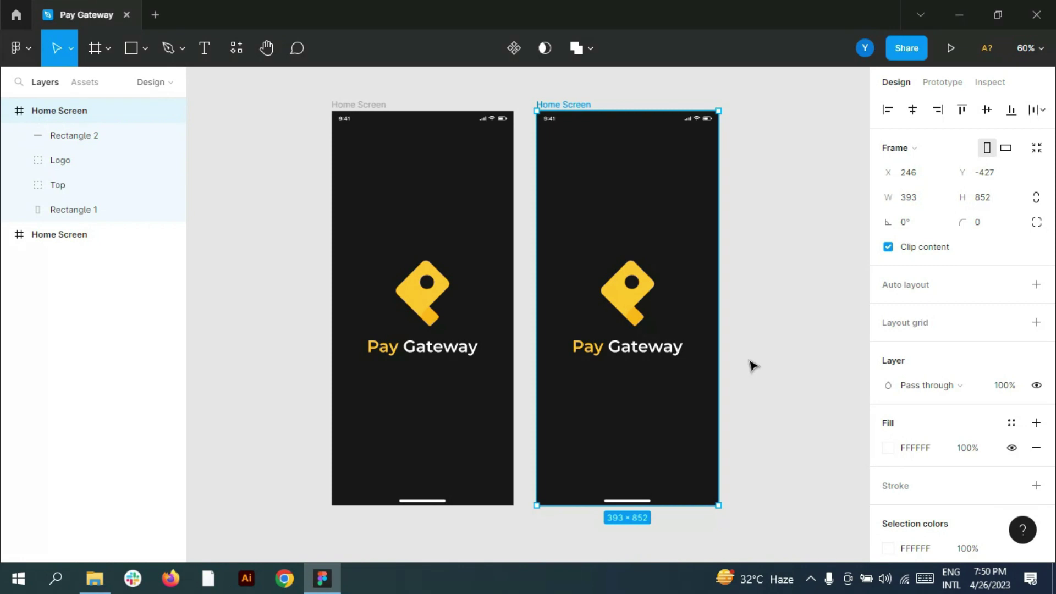
left_click(57, 159)
key("Delete")
left_click(61, 136)
key("Delete")
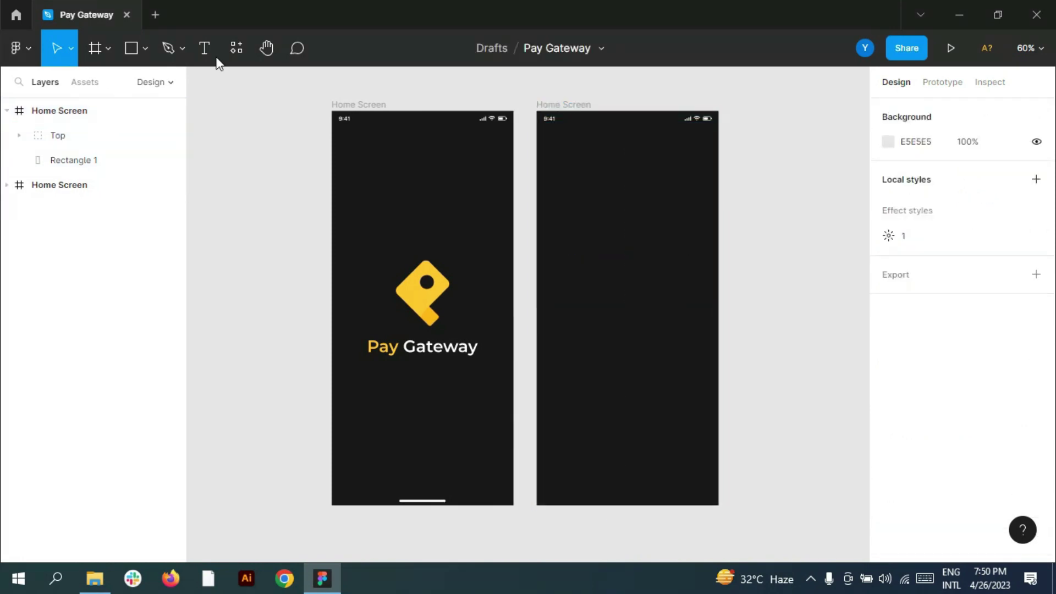
Drop the PAY phone image into the copied screen at a smaller size
key("alt+Tab")
mouse_move(337, 111)
left_mouse_down()
mouse_move(596, 308)
mouse_move(635, 270)
mouse_move(620, 291)
left_mouse_up()
key("Return")
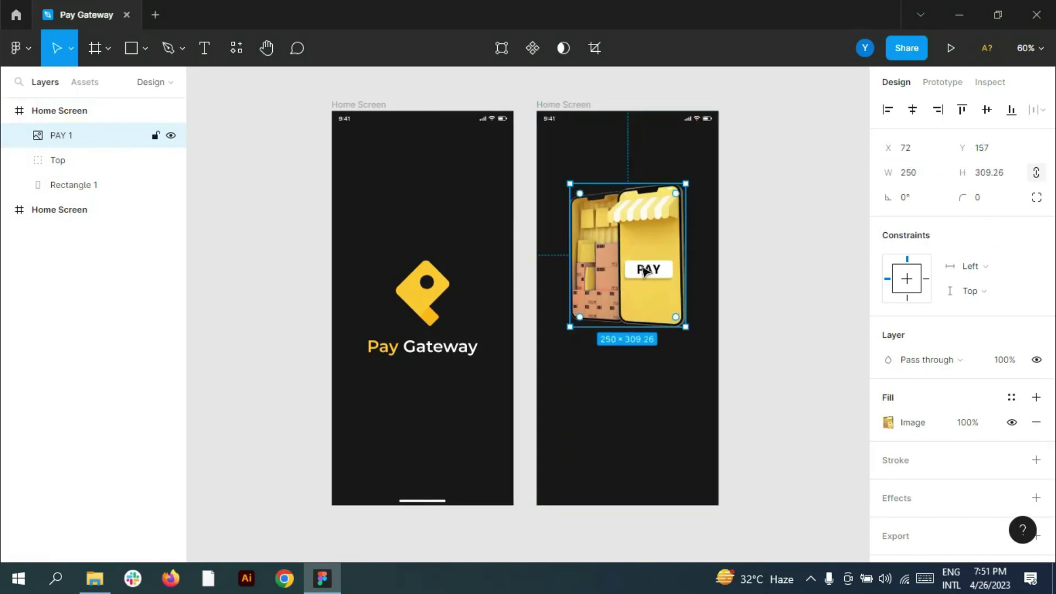
left_click(781, 261)
Draw a rectangle across the illustration filled FFCA2A at 30% opacity
key("r")
left_click_drag(537, 246, 718, 336)
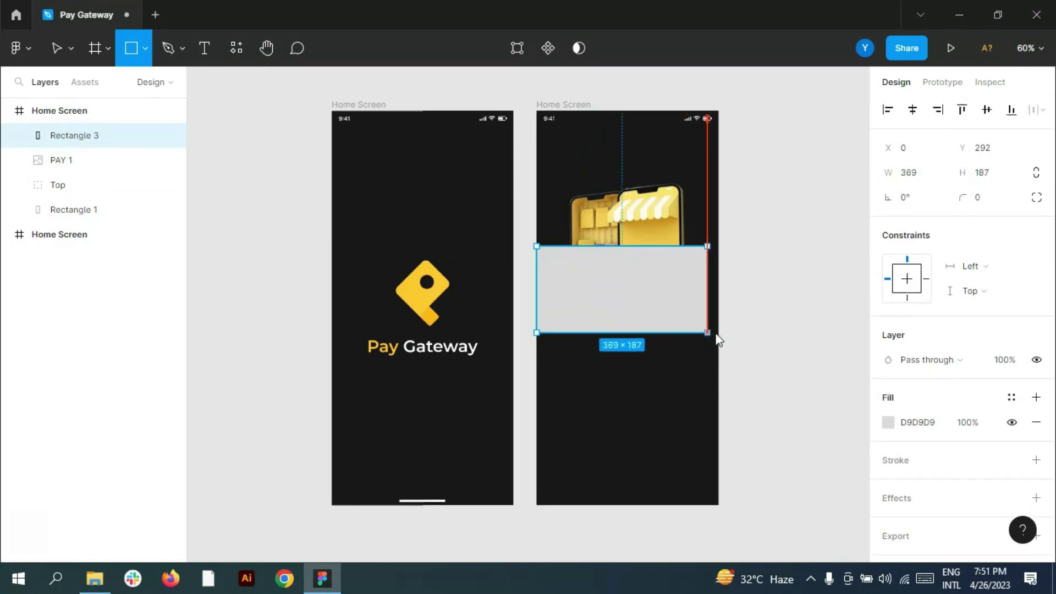
left_click(888, 422)
left_click(777, 487)
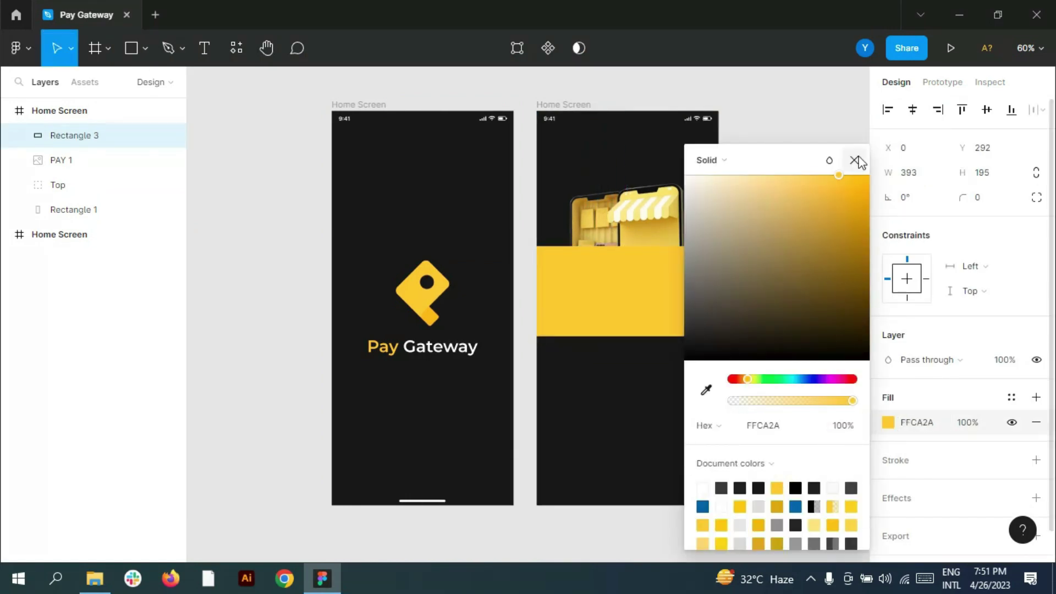
left_click(854, 160)
left_click(968, 422)
type("30")
key("Return")
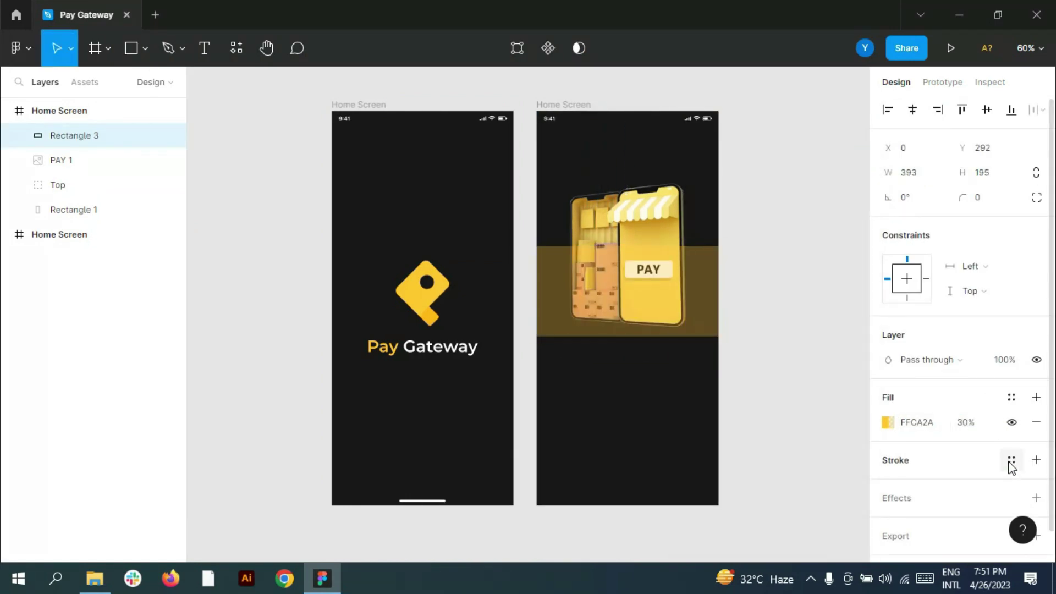
Give the yellow rectangle a Layer blur of 200
left_click(1035, 464)
left_click(988, 465)
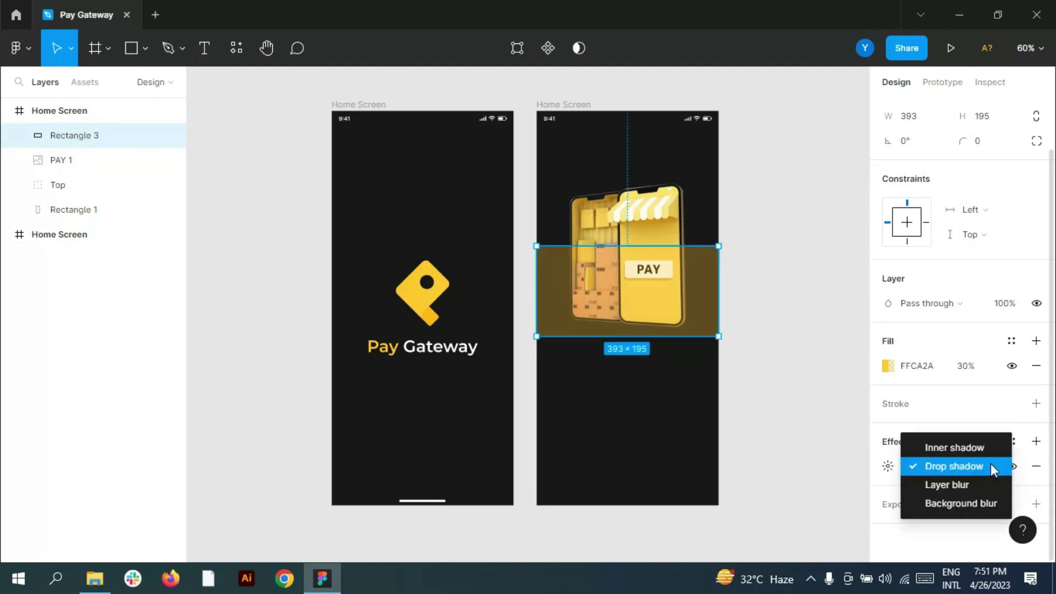
left_click(973, 484)
left_click(886, 467)
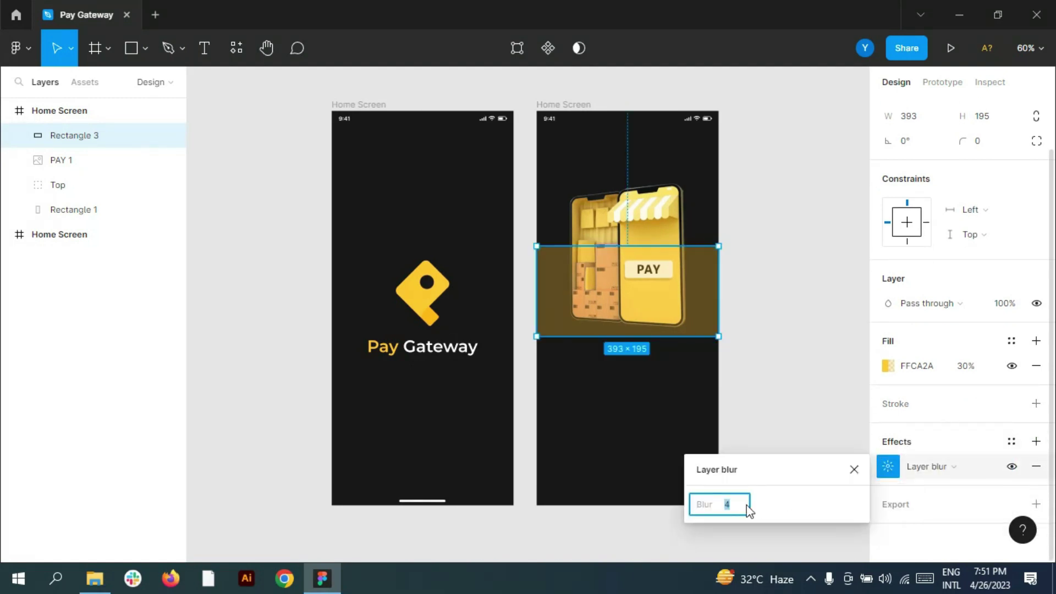
key("Return")
left_click(854, 469)
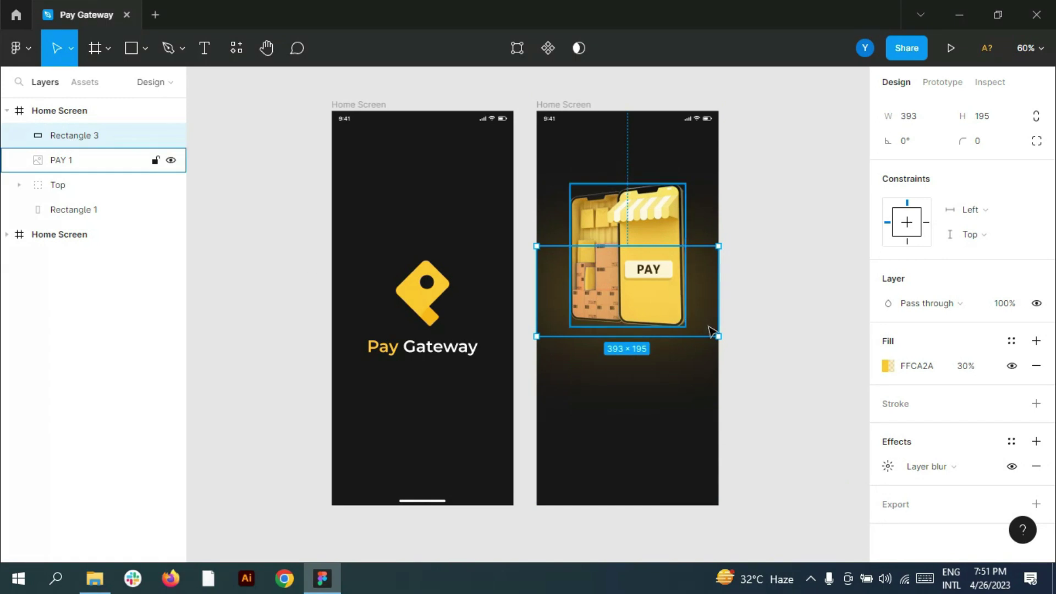
Move the blurred glow rectangle below PAY 1 in the layer order
left_click(790, 274)
left_click(66, 136)
left_click_drag(63, 176, 63, 175)
left_click(805, 266)
scroll(806, 266, "down", 1)
scroll(613, 320, "up", 2)
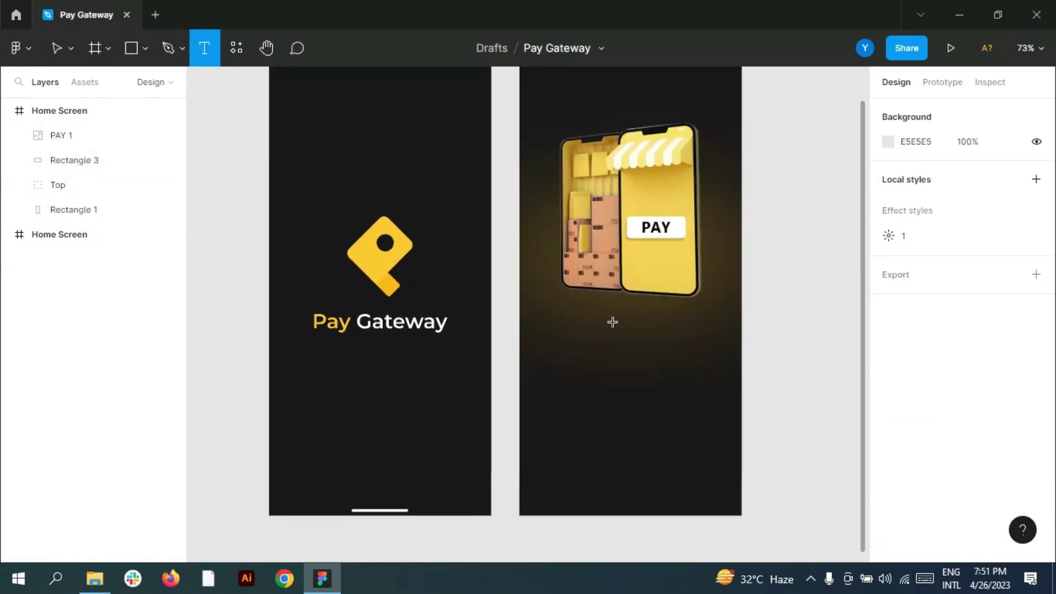
scroll(613, 320, "down", 3)
scroll(550, 144, "up", 3)
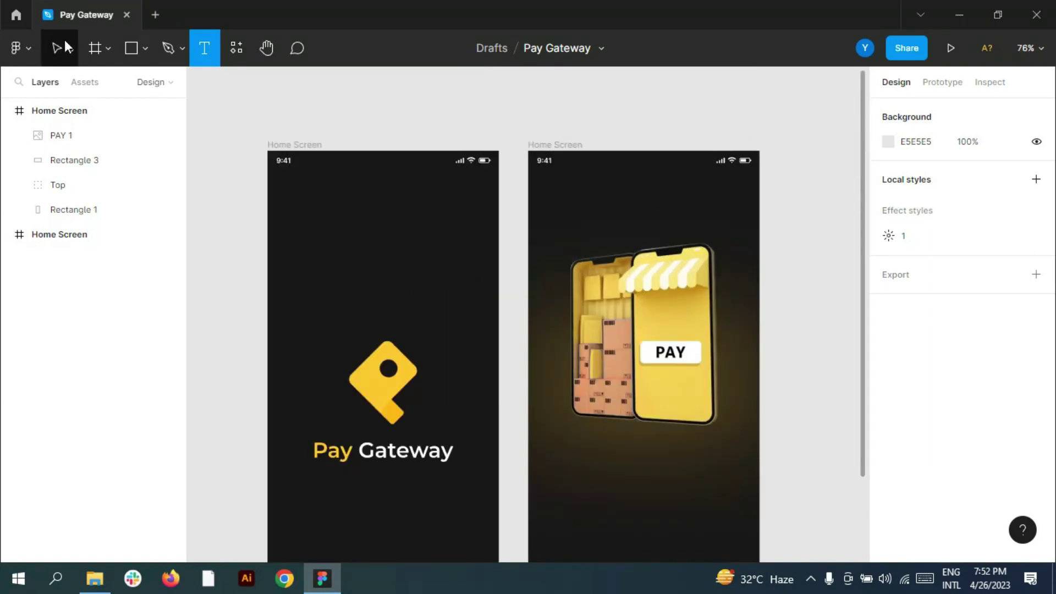
Rename the copied Home Screen frame to Open Account
key("v")
left_click(572, 147)
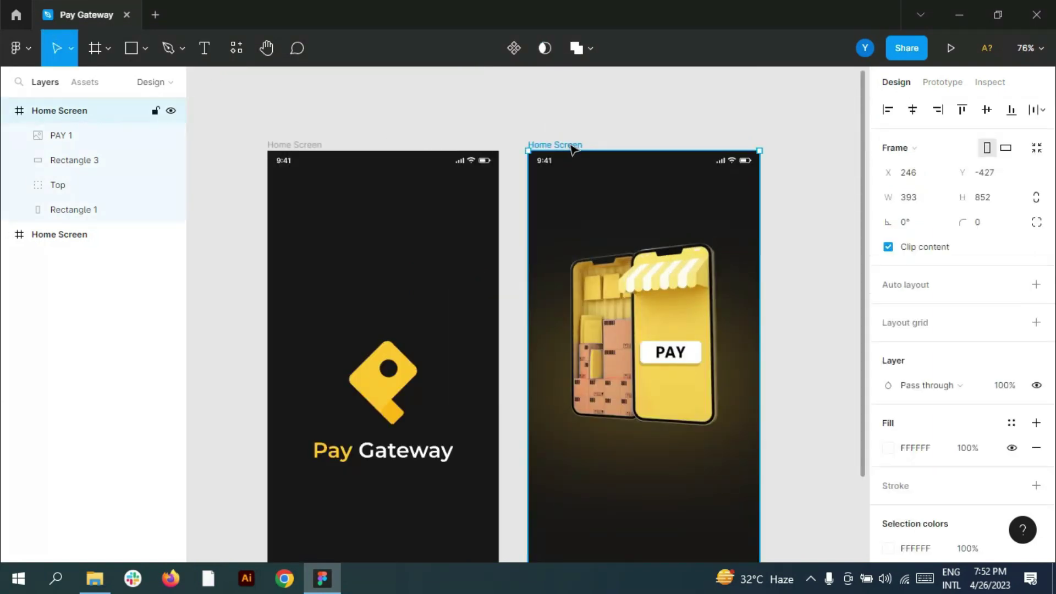
double_click(50, 110)
type("Open Acc")
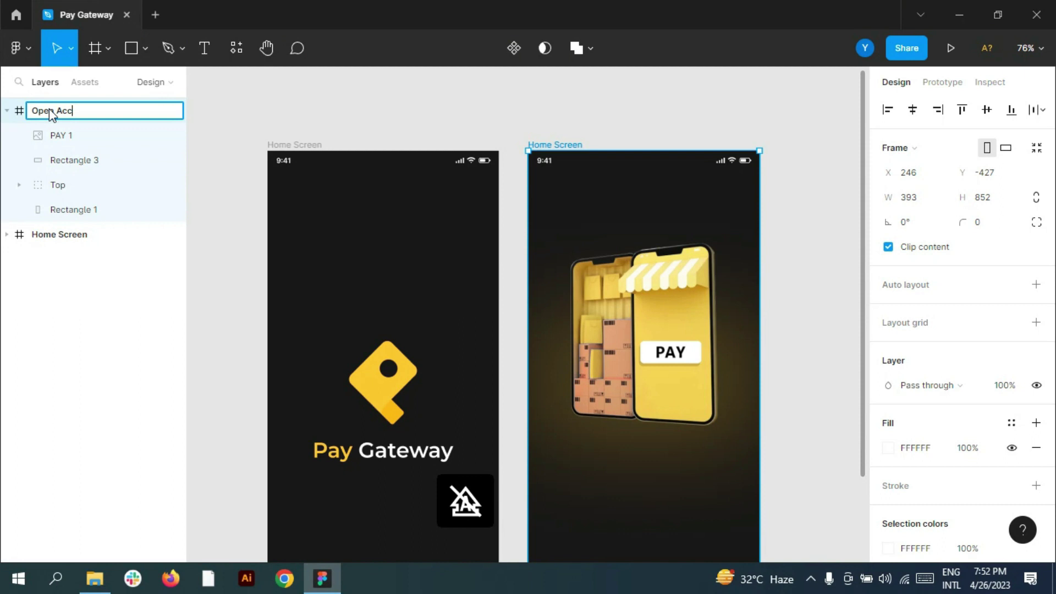
type("t")
left_click(200, 82)
Add a size-14 caption 'Open the Account Remotely' below the illustration, centred horizontally
key("t")
scroll(738, 266, "down", 2)
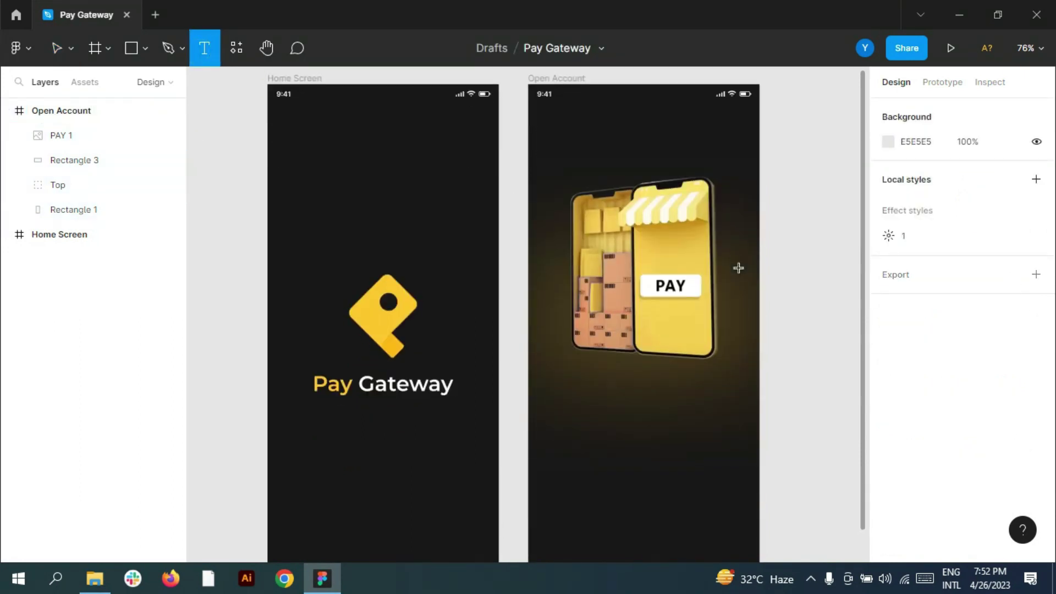
scroll(738, 270, "down", 2)
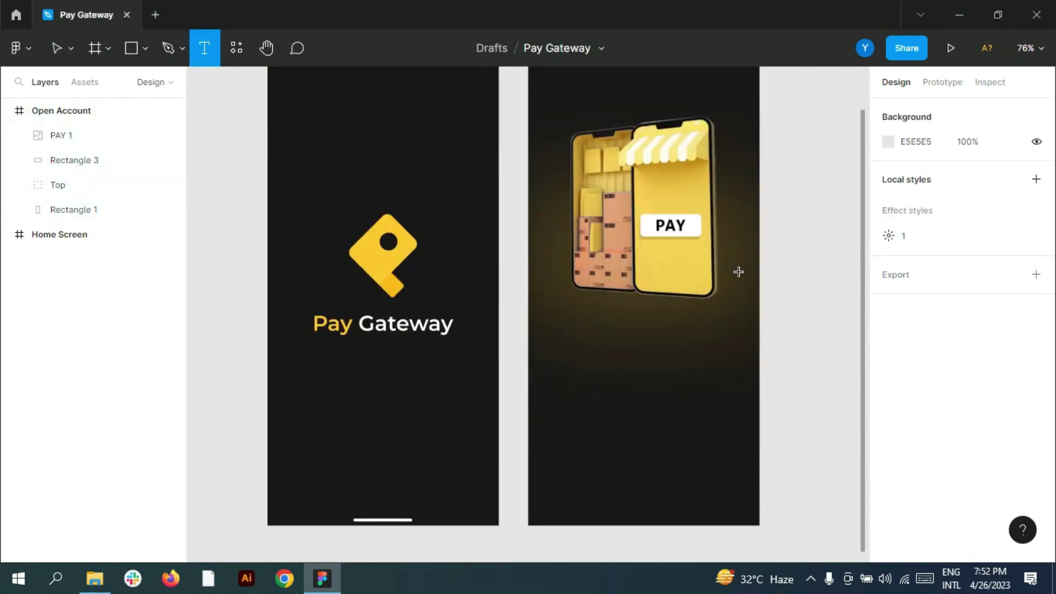
left_click(593, 334)
type("Open")
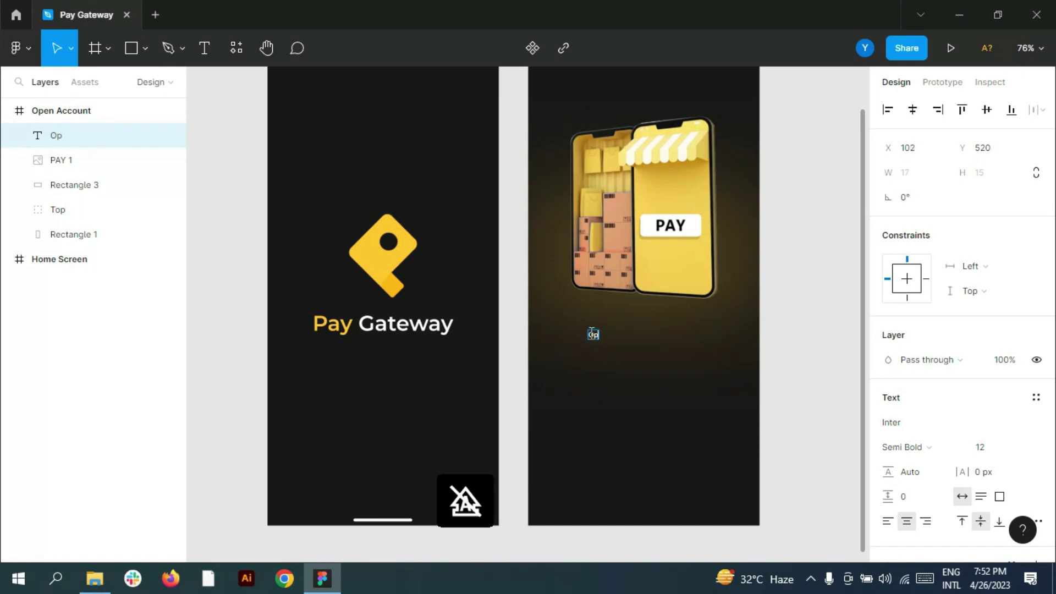
type(" the A")
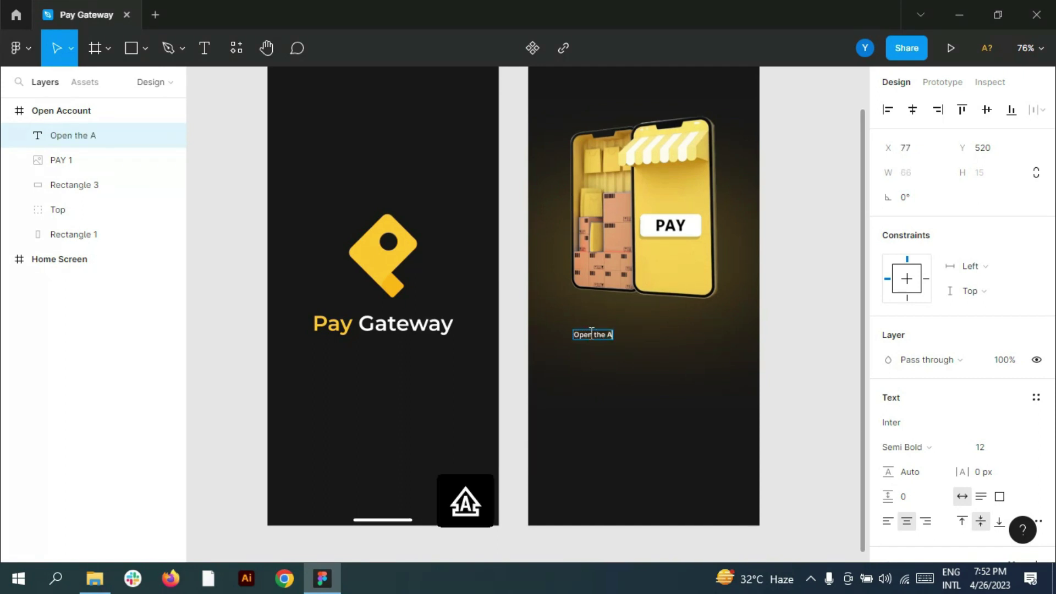
key("BackSpace")
key("BackSpace")
key("BackSpace")
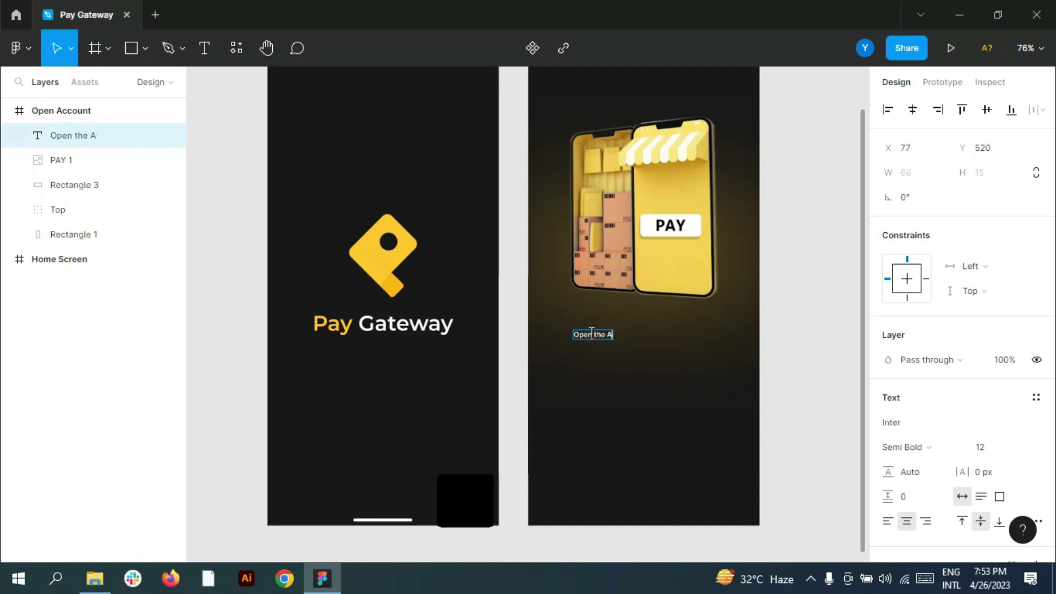
type("unt")
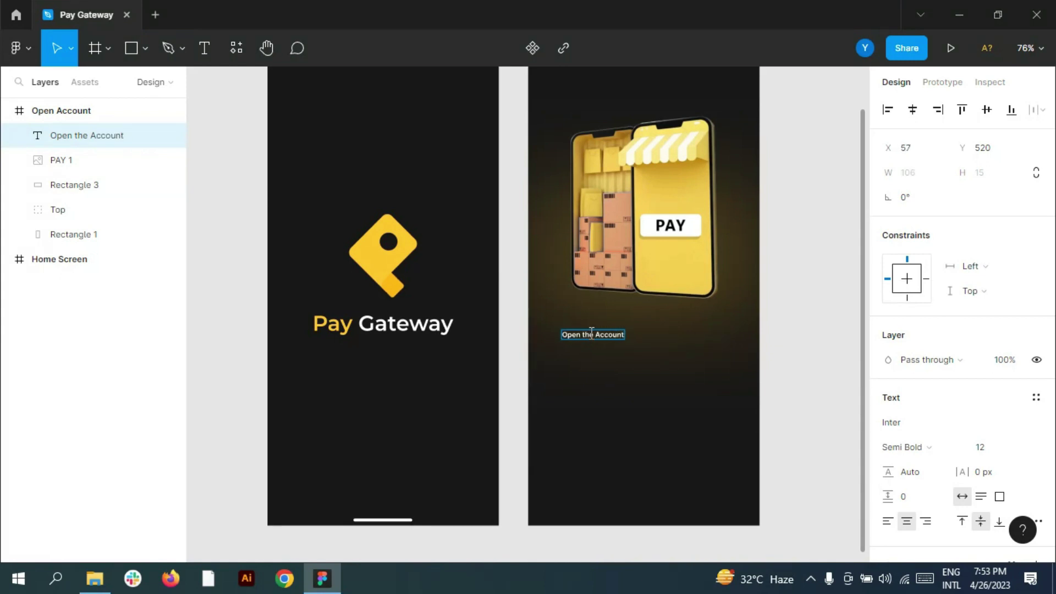
type(" Remotely")
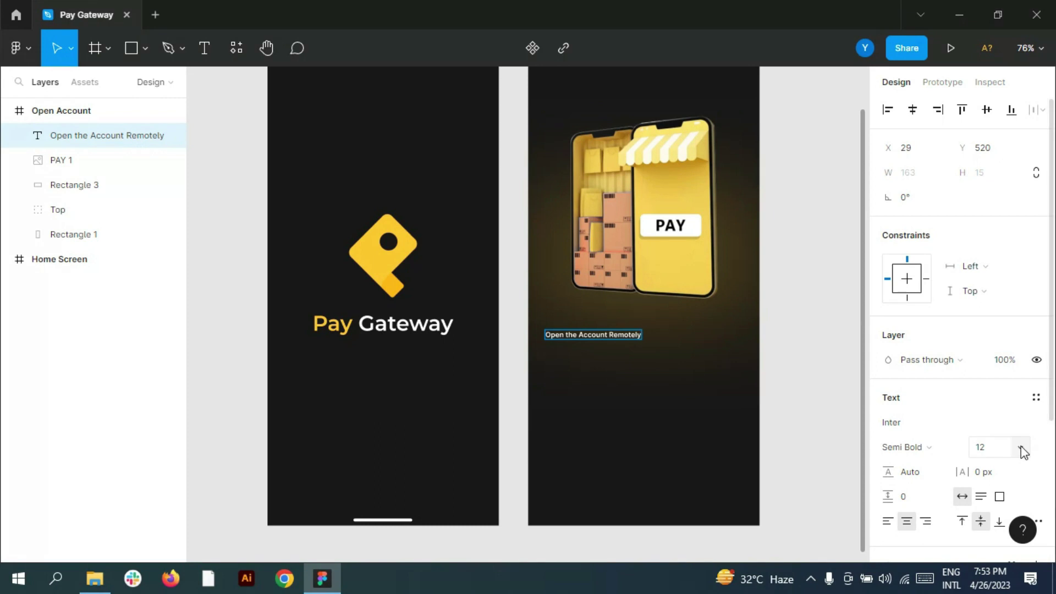
left_click(1020, 447)
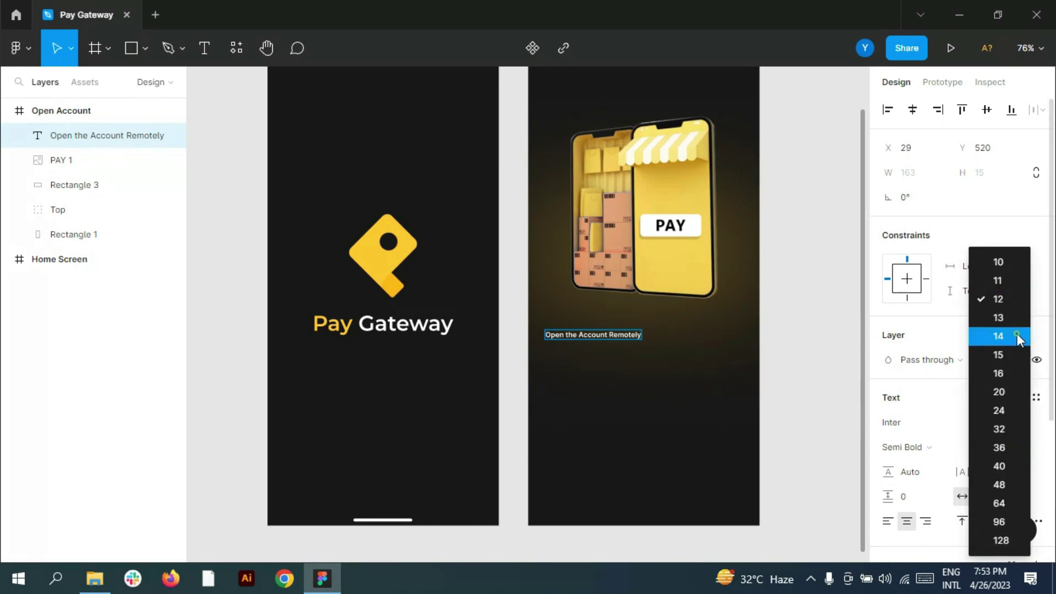
left_click(1015, 335)
left_click(913, 110)
scroll(801, 393, "up", 3)
Draw a small circle below the caption and duplicate it into a row of five
left_click(145, 49)
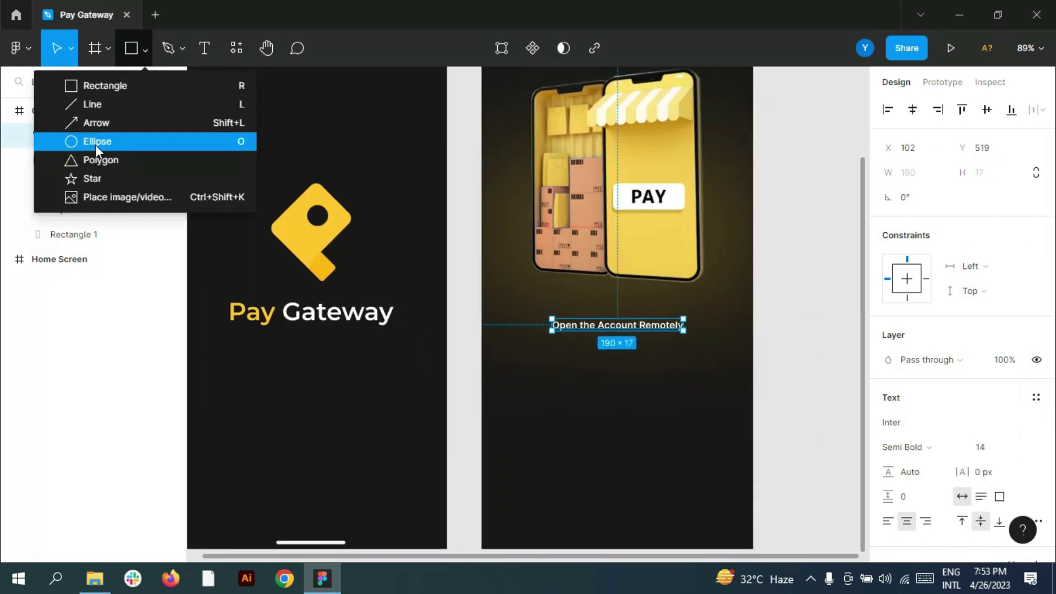
left_click(94, 142)
scroll(583, 346, "up", 5)
scroll(587, 363, "up", 3)
mouse_move(563, 346)
left_mouse_down()
mouse_move(580, 363)
mouse_move(598, 355)
left_mouse_up()
key("ctrl+d")
key("ctrl+d")
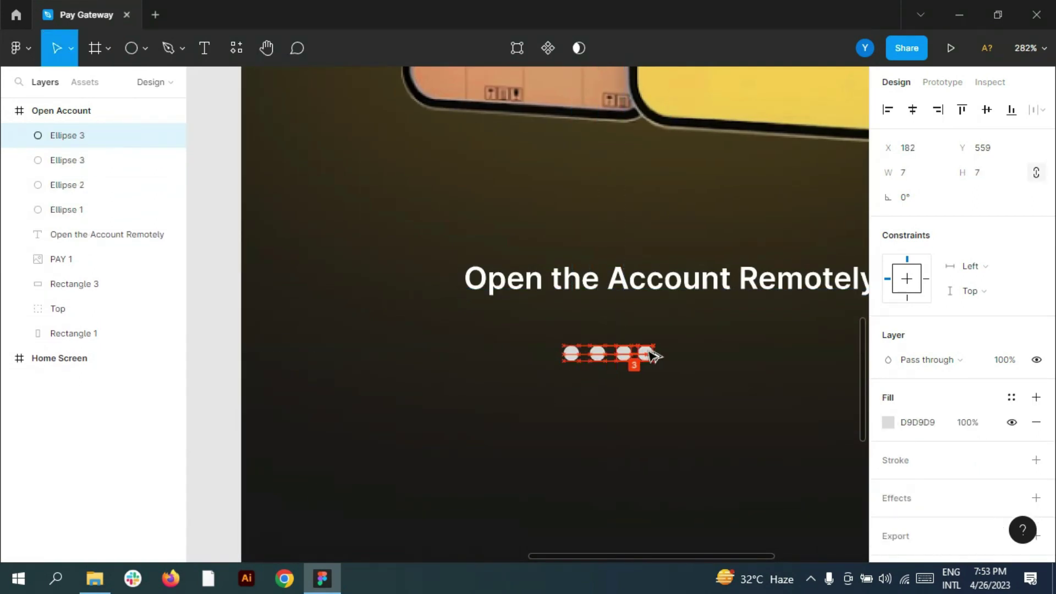
key("ctrl+d")
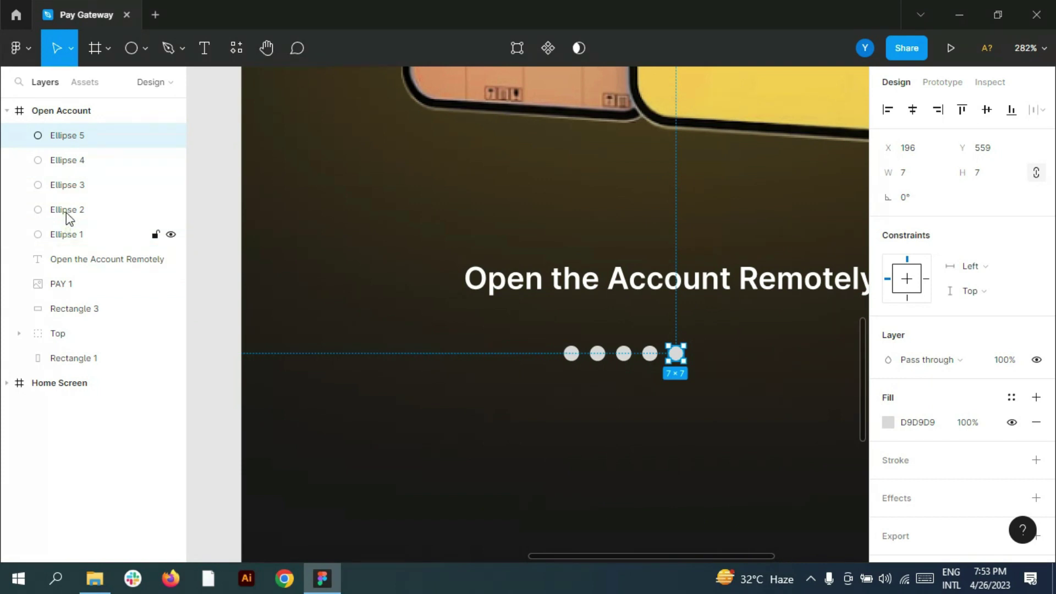
Group the five circles and fill the first one white FFFFFF
left_click(67, 233, "shift")
key("ctrl+g")
scroll(525, 324, "down", 2)
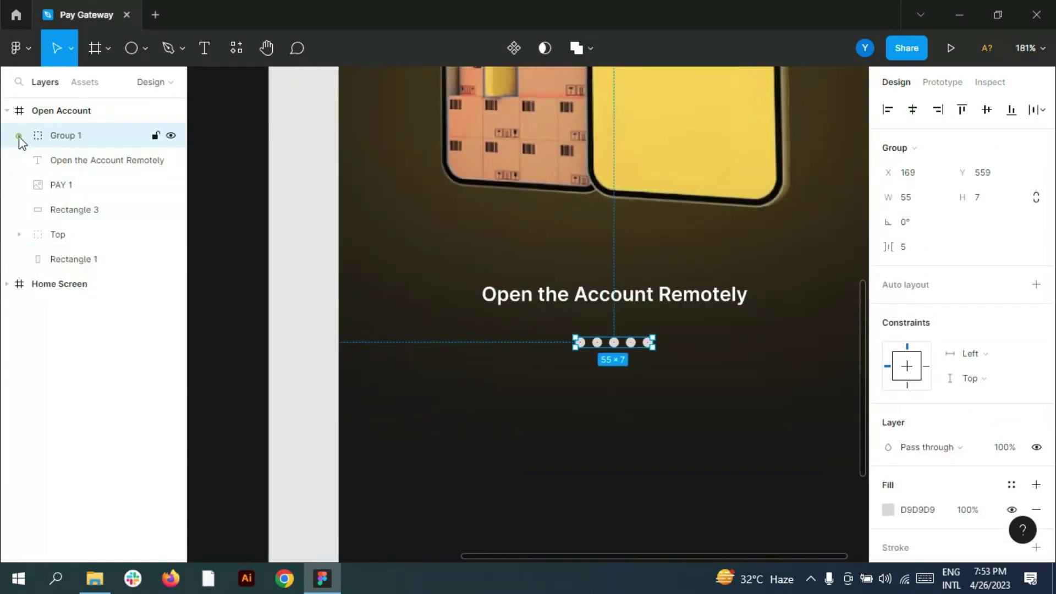
left_click(20, 136)
left_click(85, 258)
left_click(916, 422)
type("FFFFFF")
key("Return")
Recolour circles two to five yellow FFCA2A
left_click(82, 235)
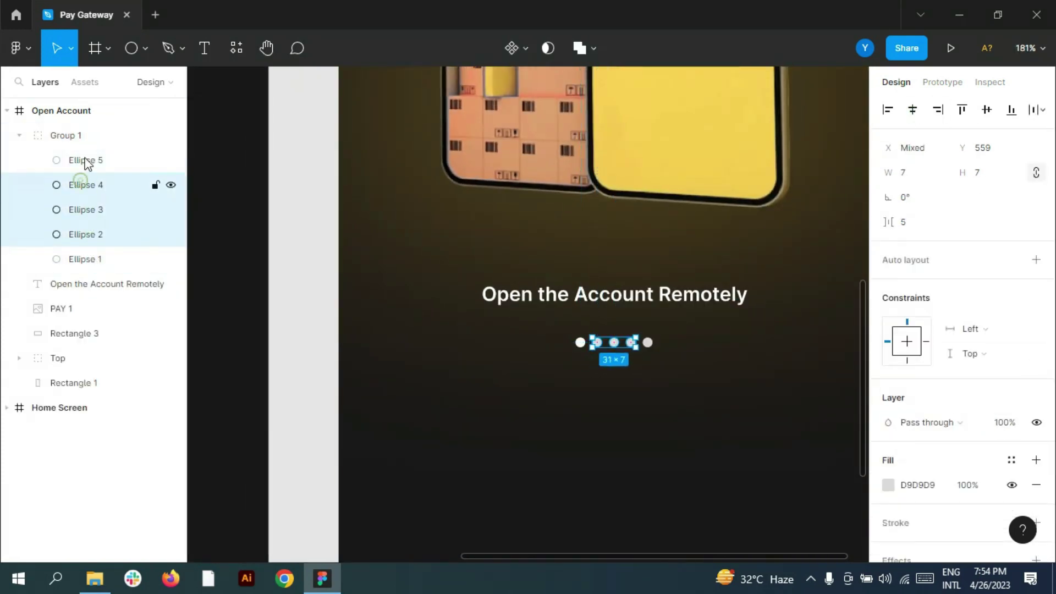
left_click(83, 160, "shift")
left_click(888, 485)
left_click(776, 488)
left_click(854, 160)
Nudge the dot group up just under the caption and reselect the Open Account frame
scroll(872, 330, "down", 2)
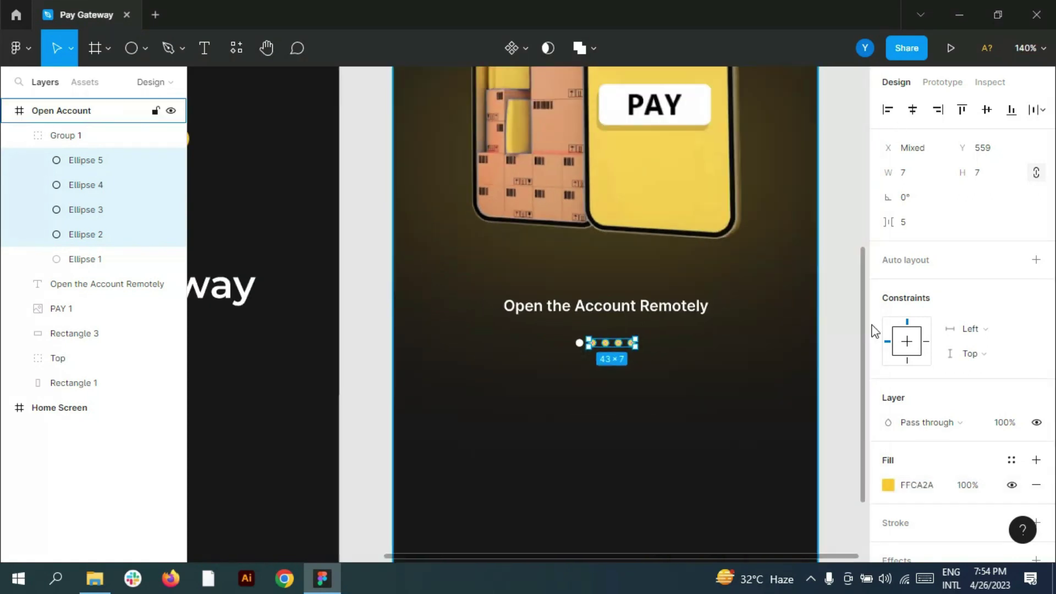
left_click(75, 135)
key("shift+Up")
key("Up")
left_click(800, 308)
scroll(520, 381, "down", 3)
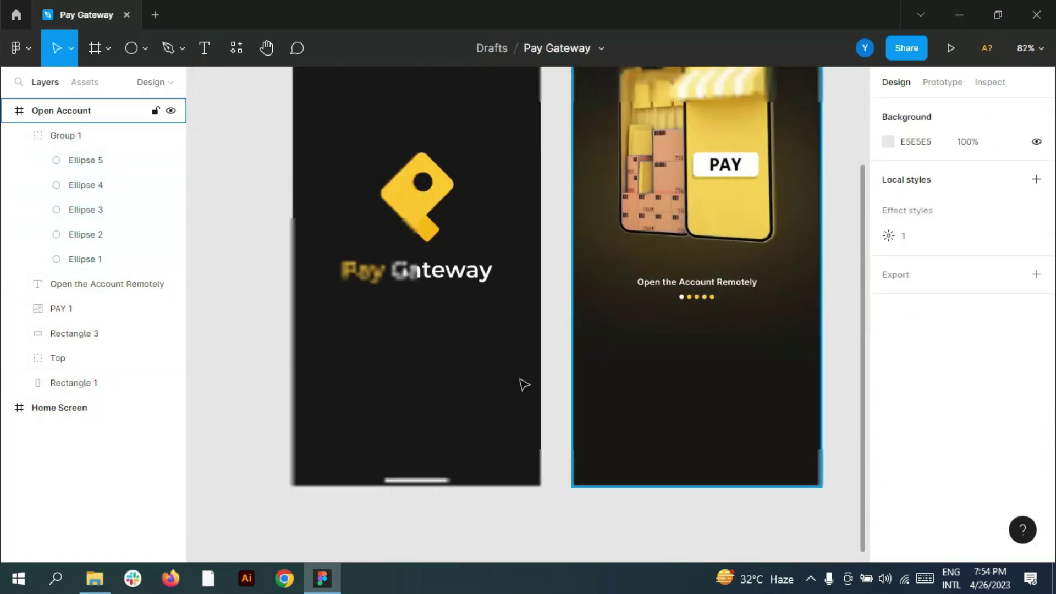
scroll(624, 460, "down", 2)
scroll(624, 460, "up", 1)
scroll(642, 471, "up", 1)
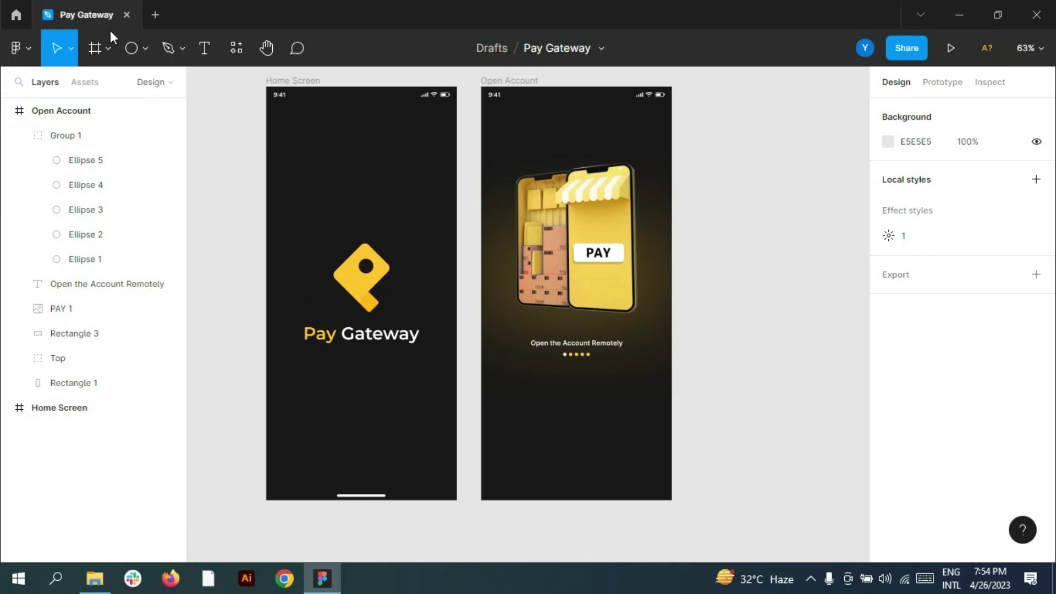
left_click(20, 135)
left_click(55, 111)
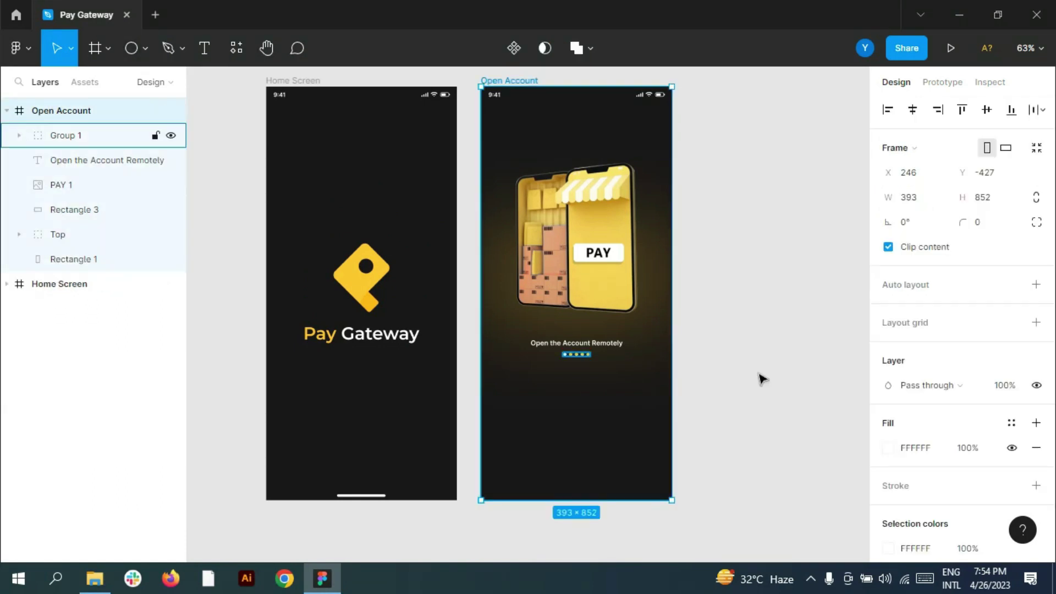
Add a 4-column Columns layout grid to Open Account with column width 64
left_click(1037, 322)
left_click(888, 347)
left_click(757, 352)
left_click(754, 372)
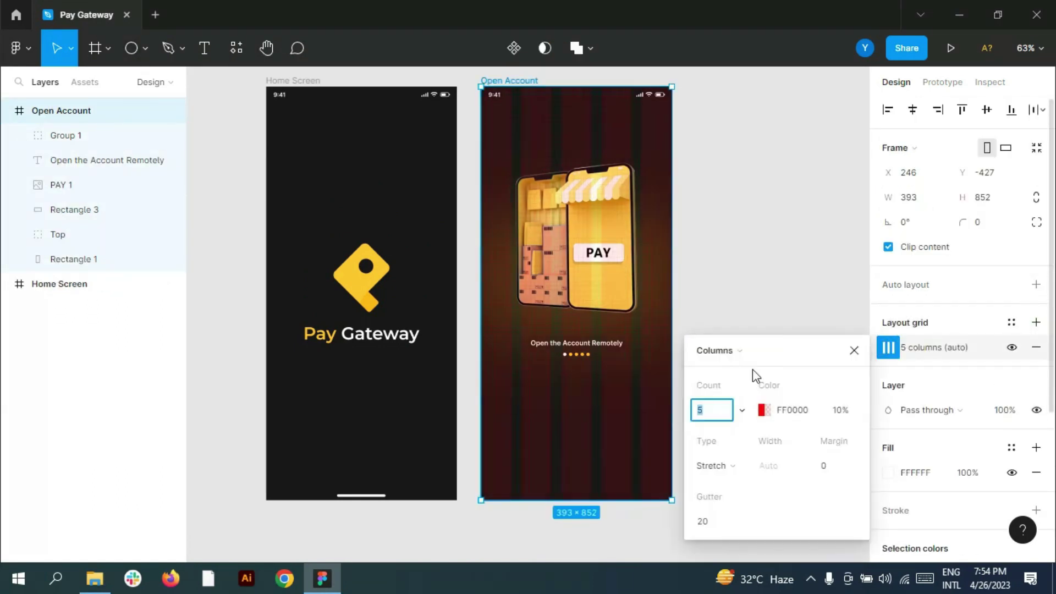
left_click(736, 464)
left_click(726, 445)
left_click(776, 466)
type("64")
key("Return")
left_click(854, 350)
left_click(796, 259)
Draw a 320×60 bar near the bottom of the screen with corner radius 8
left_click(144, 48)
left_click(104, 85)
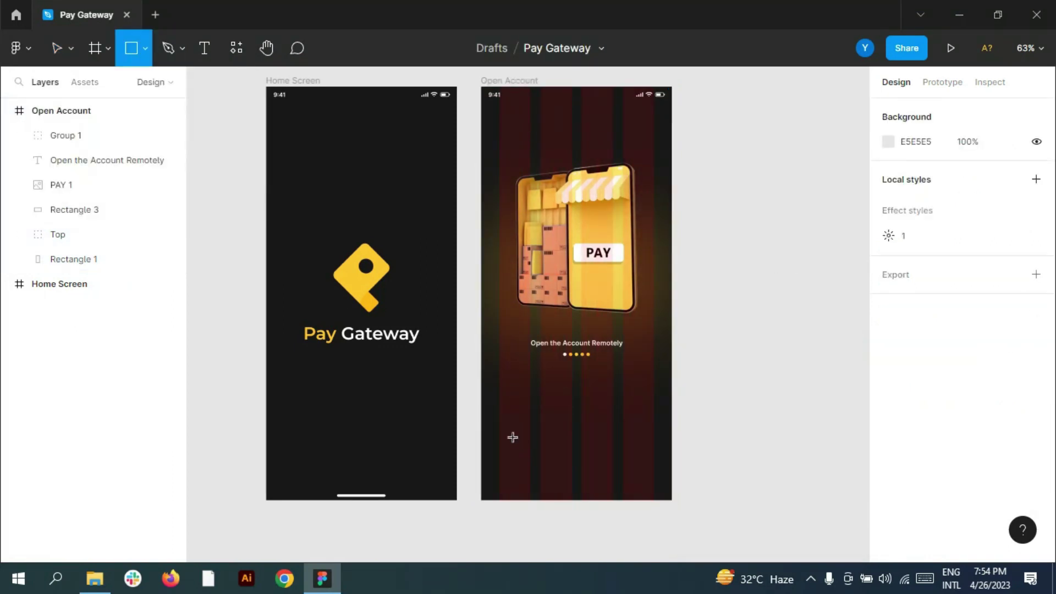
left_click_drag(501, 421, 654, 442)
scroll(561, 438, "up", 3)
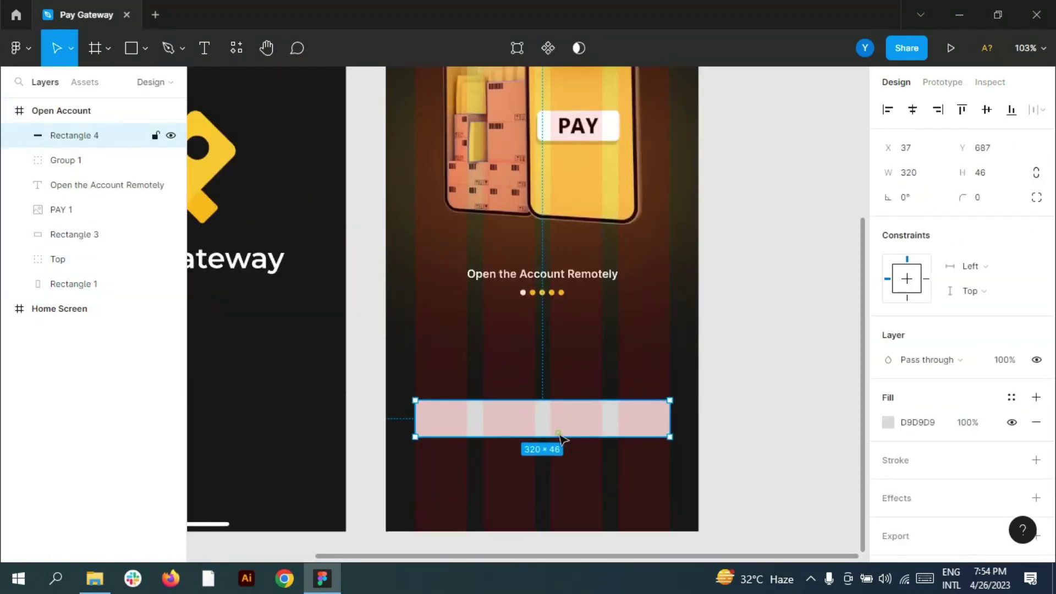
left_click(985, 172)
type("60")
key("Return")
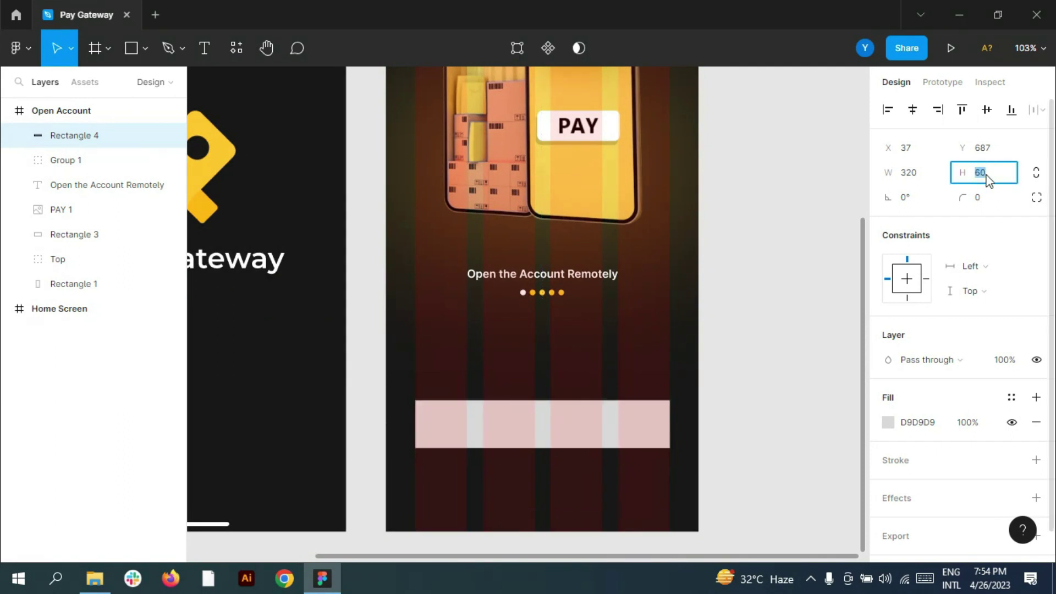
left_click(983, 199)
type("11")
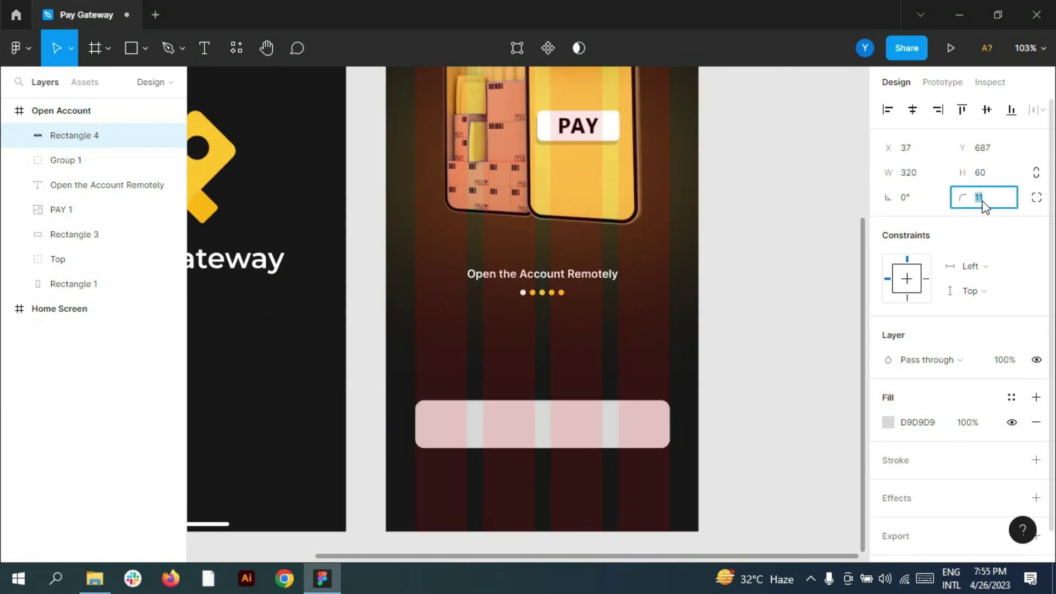
type("8")
Fill the bar FFCA2A and hide the frame's layout grid
left_click(887, 422)
left_click(757, 488)
key("Escape")
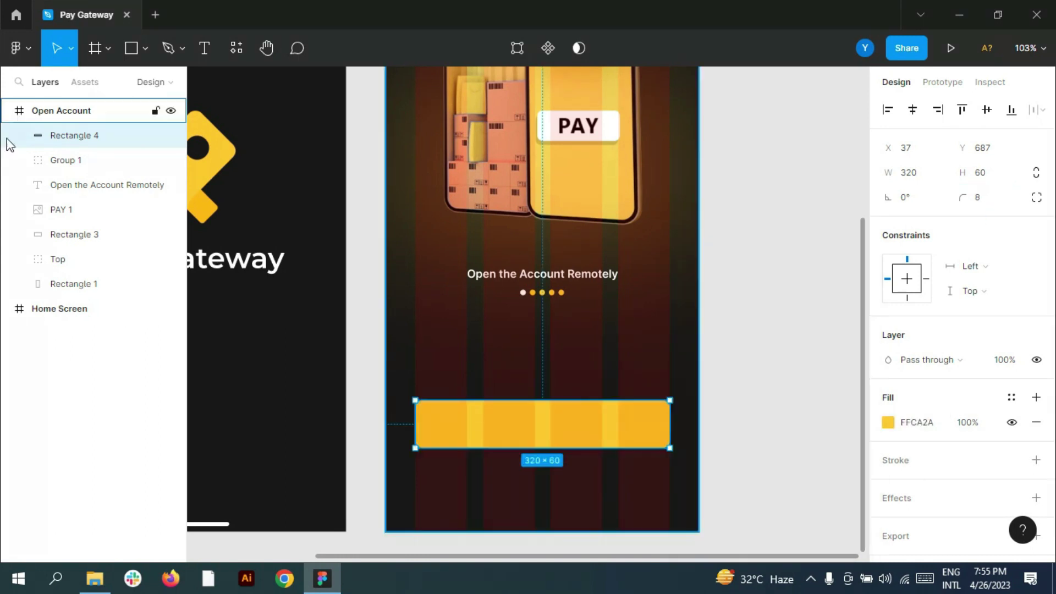
left_click(79, 112)
left_click(1010, 346)
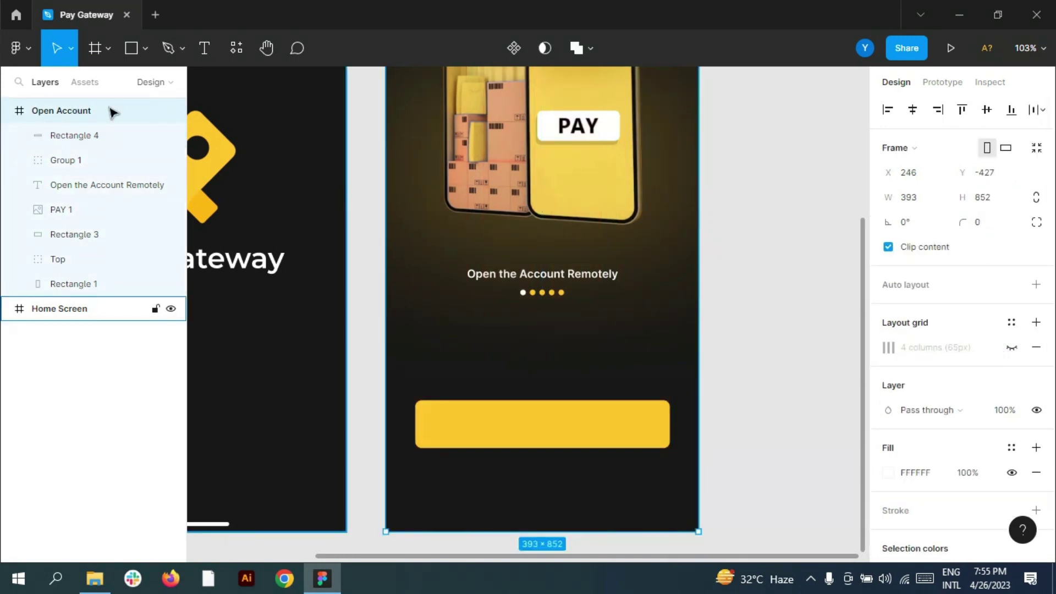
Add the text 'Get Started' and move it onto the yellow bar
key("t")
left_click(502, 364)
type("Get")
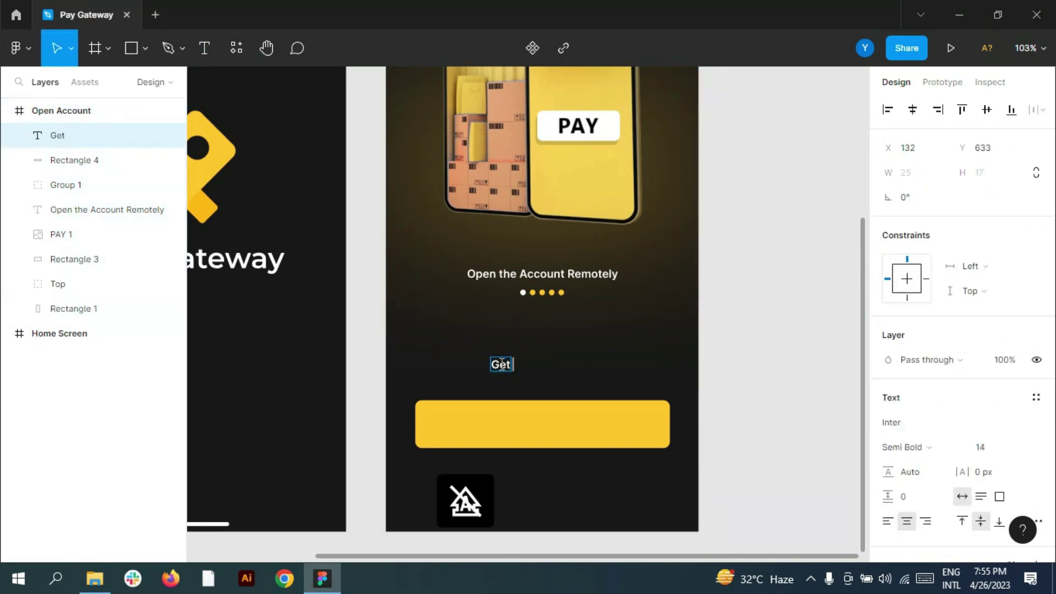
key("Escape")
key("BackSpace")
type("S")
type("tarted")
left_click_drag(514, 371, 555, 430)
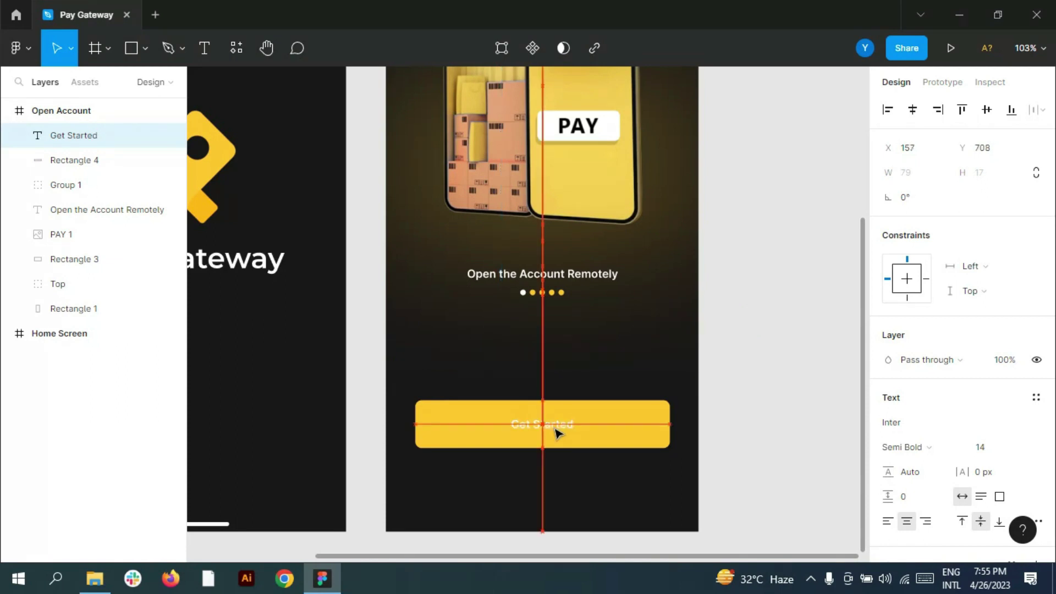
Make the Get Started label dark 171717 at size 16, centred on the bar
scroll(955, 444, "down", 3)
left_click(888, 513)
left_click(707, 391)
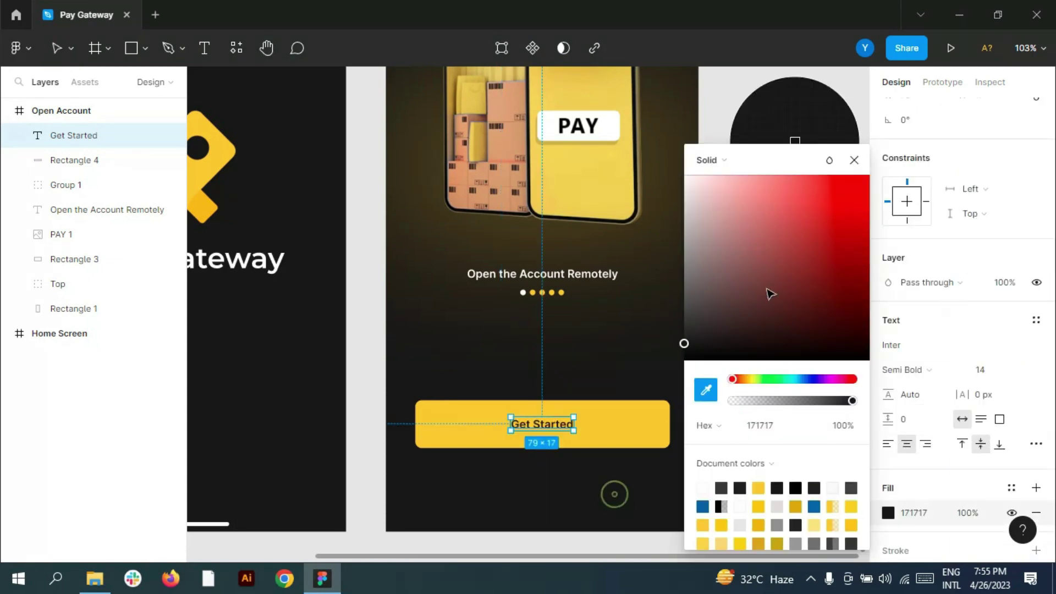
left_click(612, 493)
left_click(1022, 370)
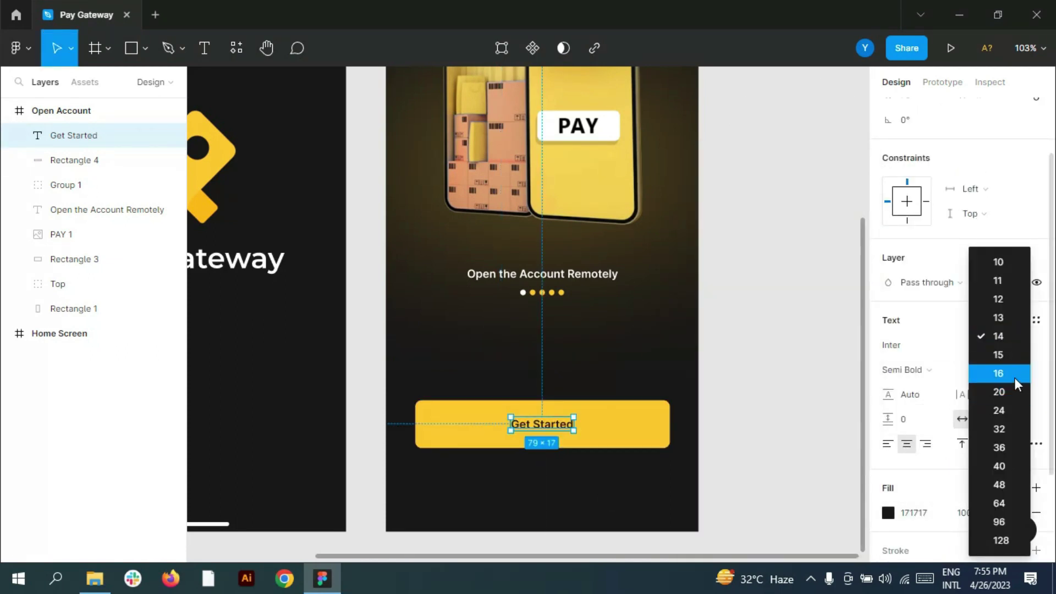
left_click(1014, 377)
scroll(951, 175, "up", 3)
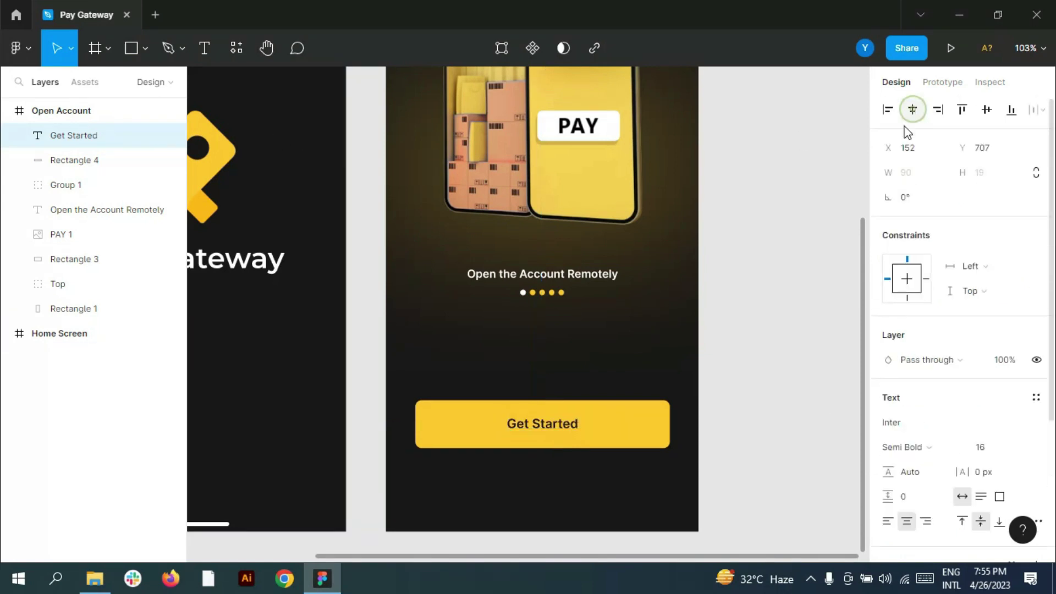
left_click_drag(537, 425, 542, 429)
left_click(761, 408)
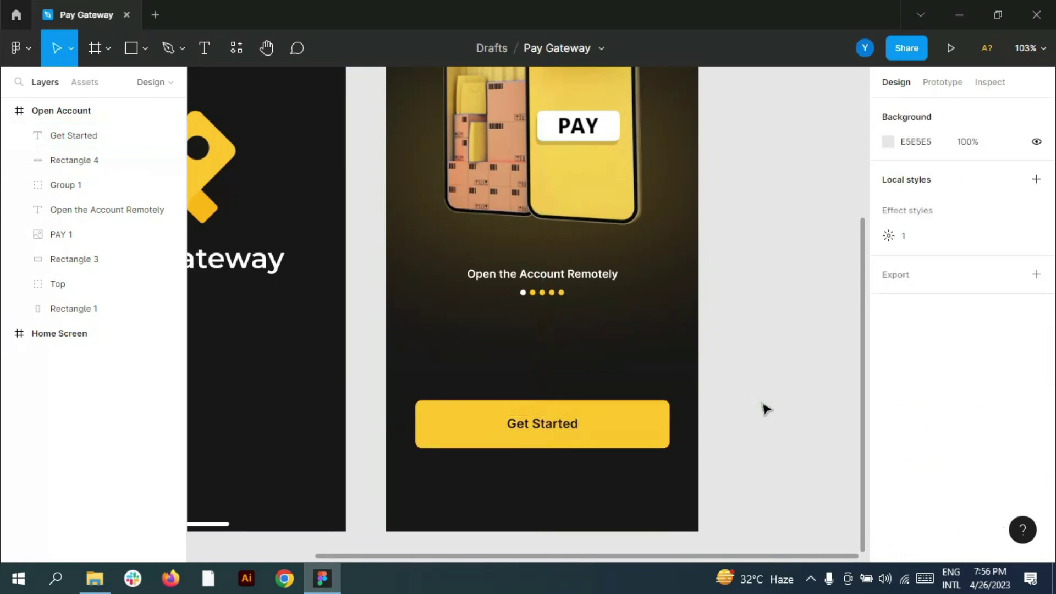
Group the yellow bar with its label and name the group Get Started
key("shift+1")
scroll(246, 419, "down", 2)
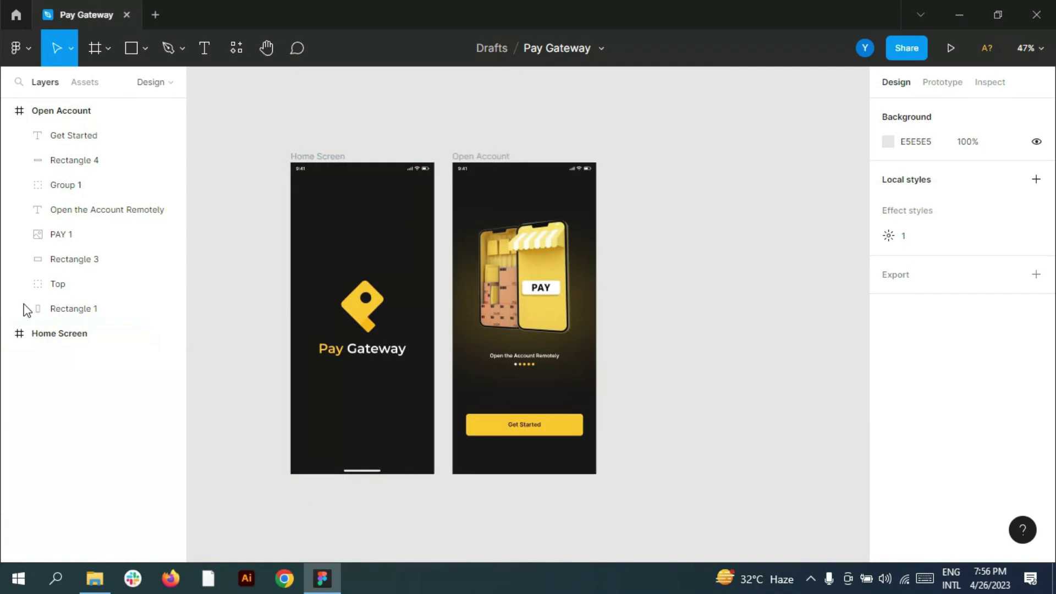
left_click(71, 148)
key("ctrl+g")
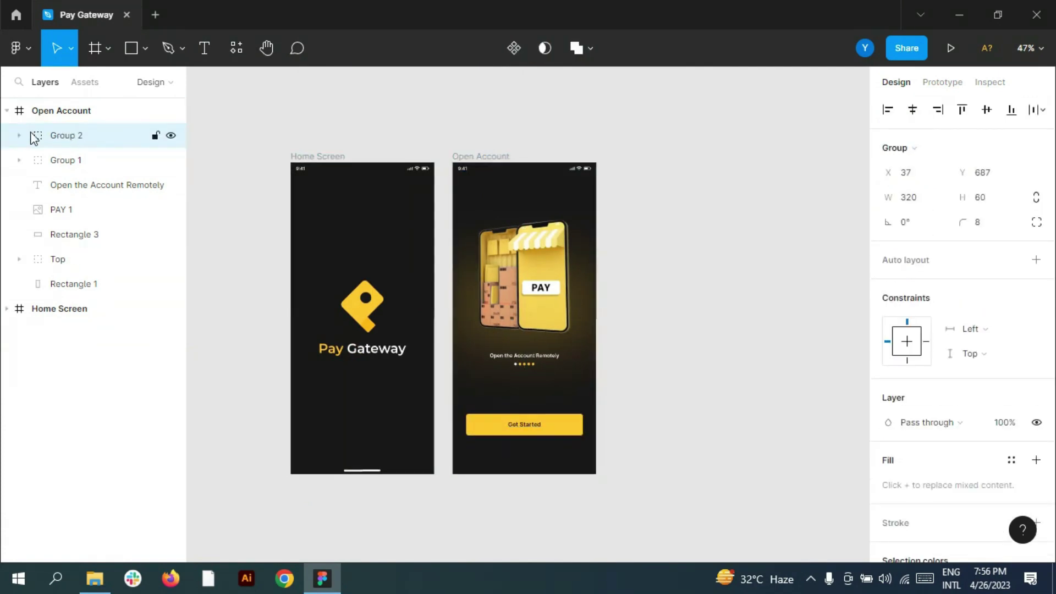
double_click(94, 160)
key("ctrl+c")
double_click(66, 135)
key("ctrl+v")
left_click(19, 136)
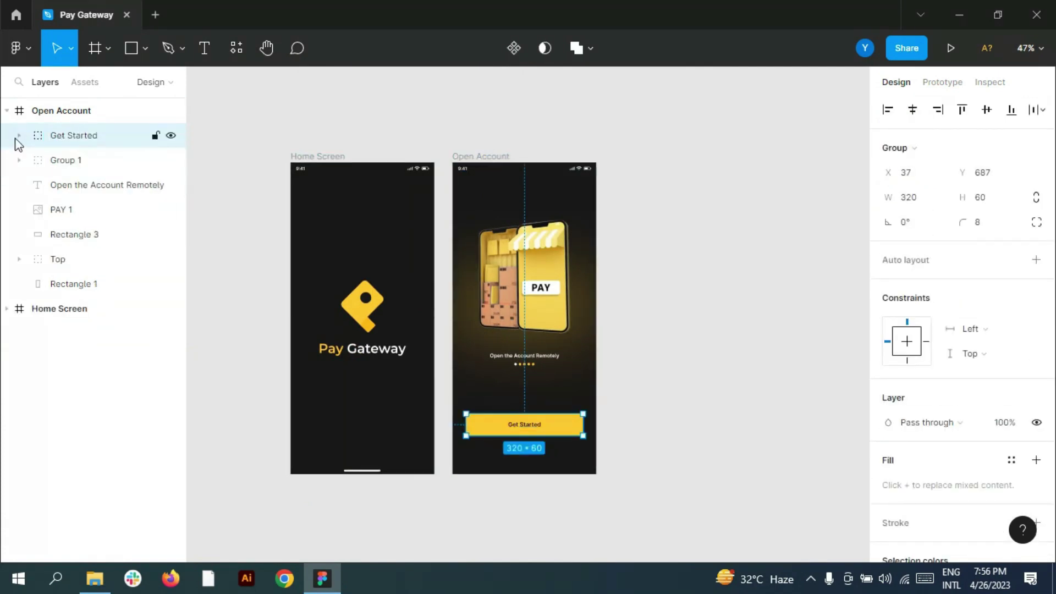
left_click(7, 111)
left_click(729, 251)
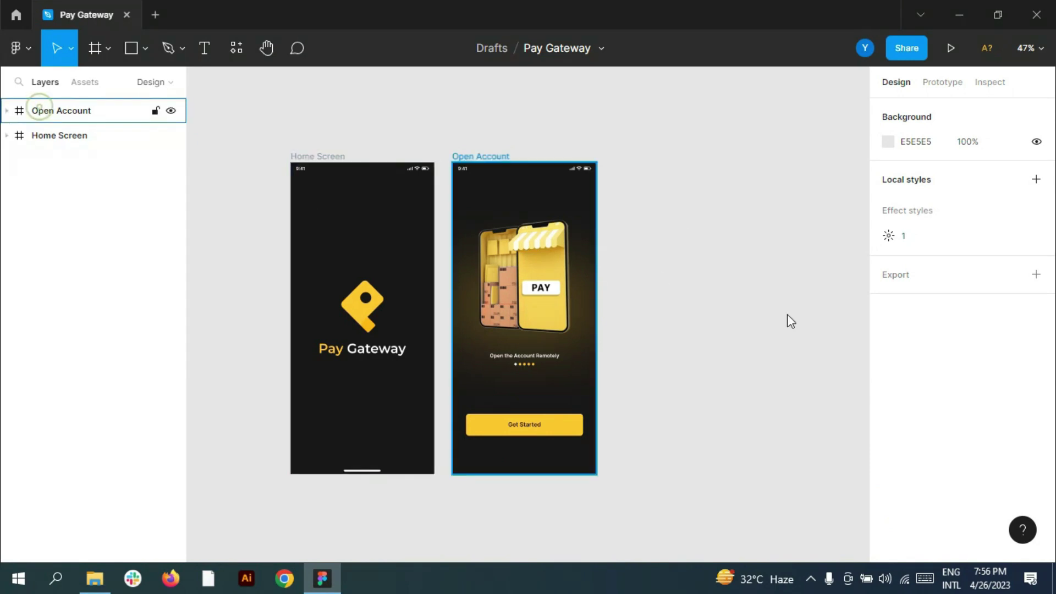
Duplicate the Open Account screen to its right and name the copy 'Log in'
left_click(38, 110)
left_click_drag(516, 213, 684, 211)
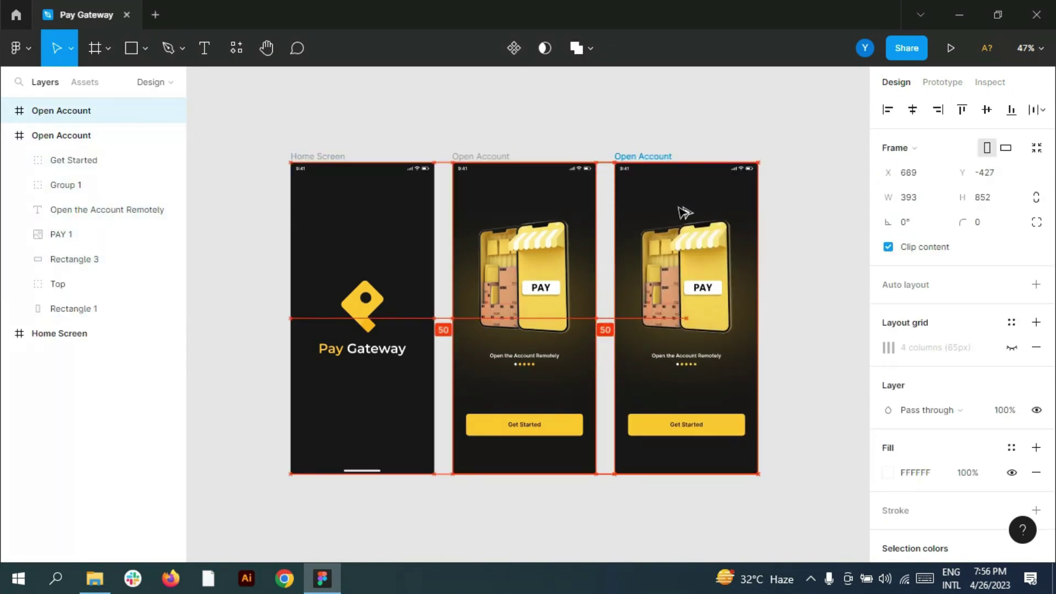
left_click(802, 213)
scroll(808, 314, "up", 2)
left_click(617, 137)
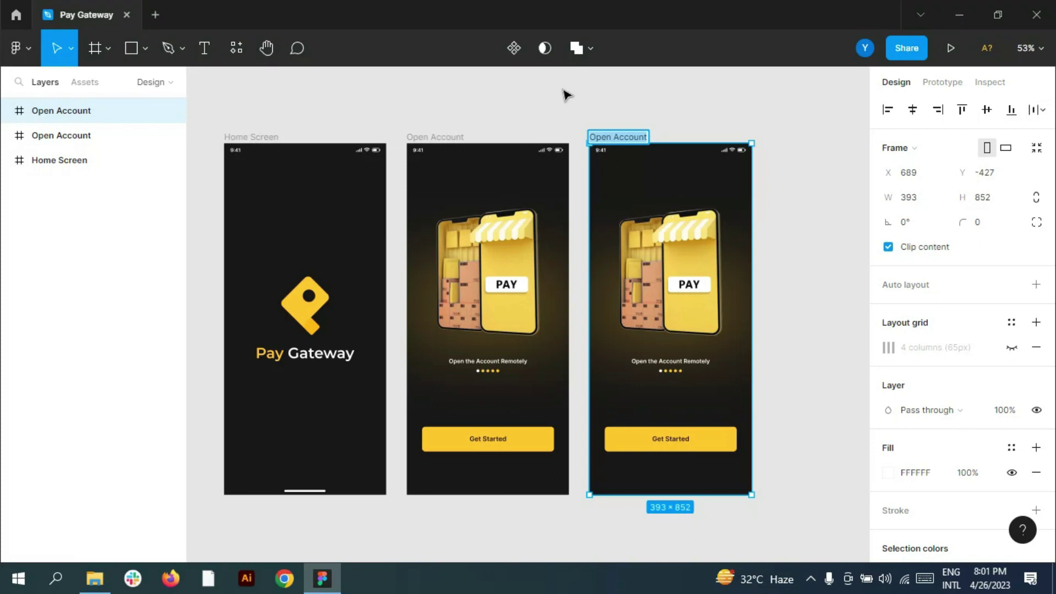
type("Lo")
left_click(784, 139)
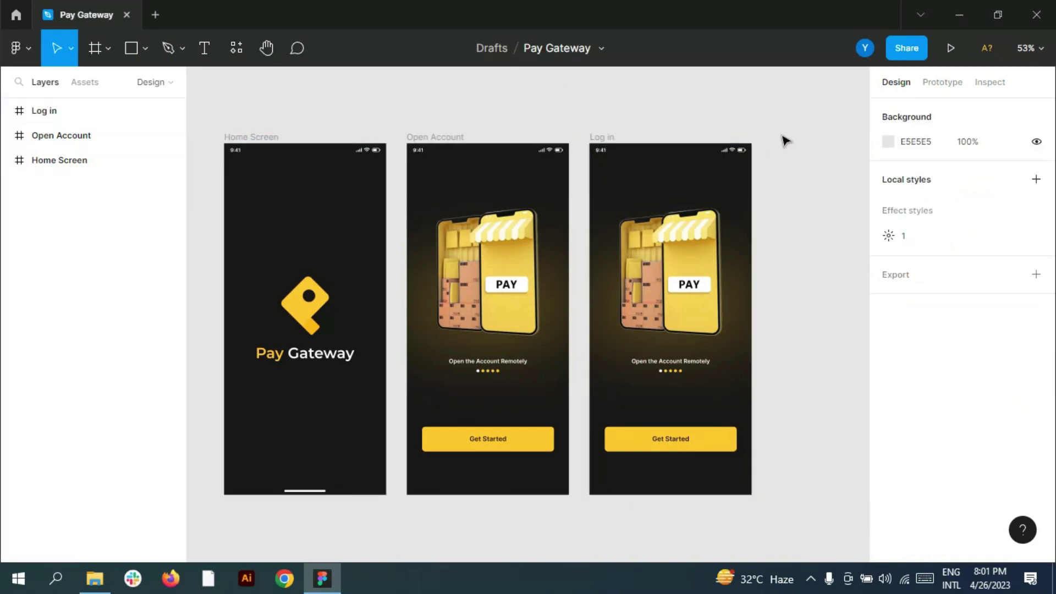
scroll(791, 307, "up", 1)
Delete the phone artwork, yellow glow, caption and dot group from the Log in screen
left_click(690, 314)
key("Delete")
left_click(699, 337)
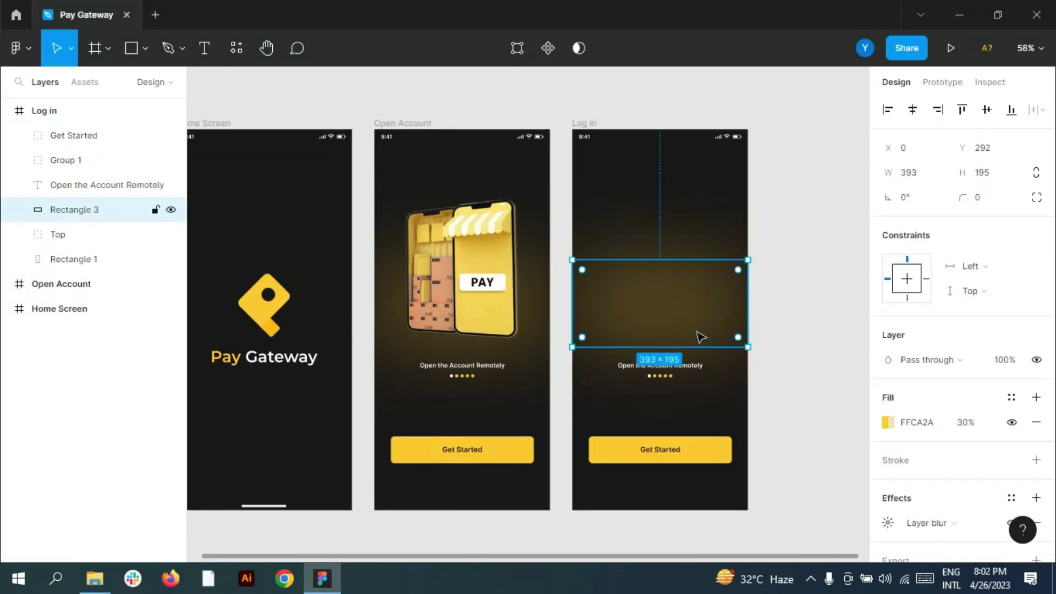
key("Delete")
left_click(685, 366)
key("Delete")
left_click(67, 160)
key("Delete")
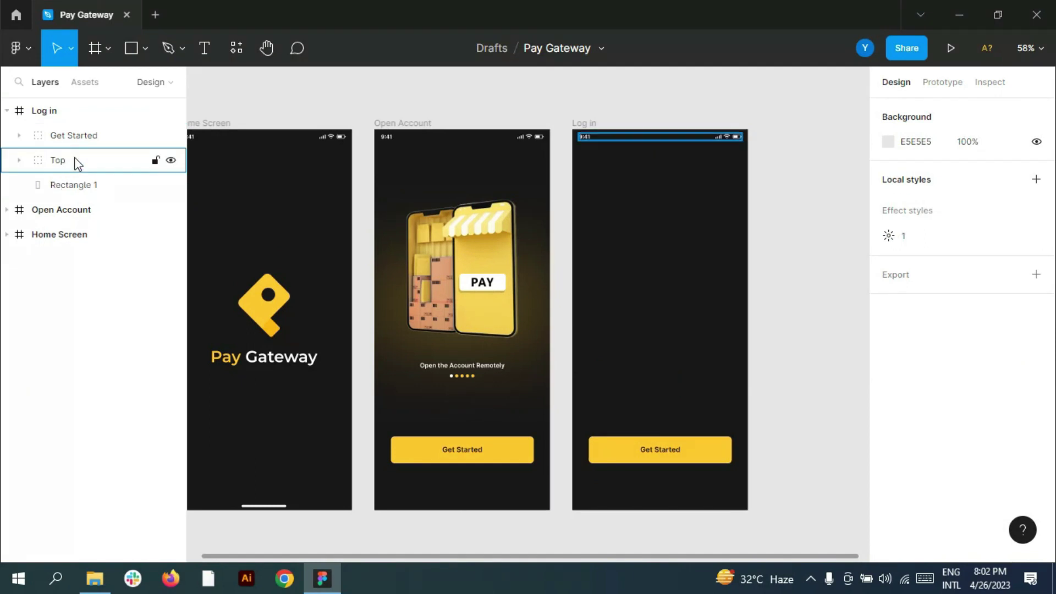
left_click(204, 47)
Add a 'Log in' text heading near the top left of the Log in screen
left_click(626, 190)
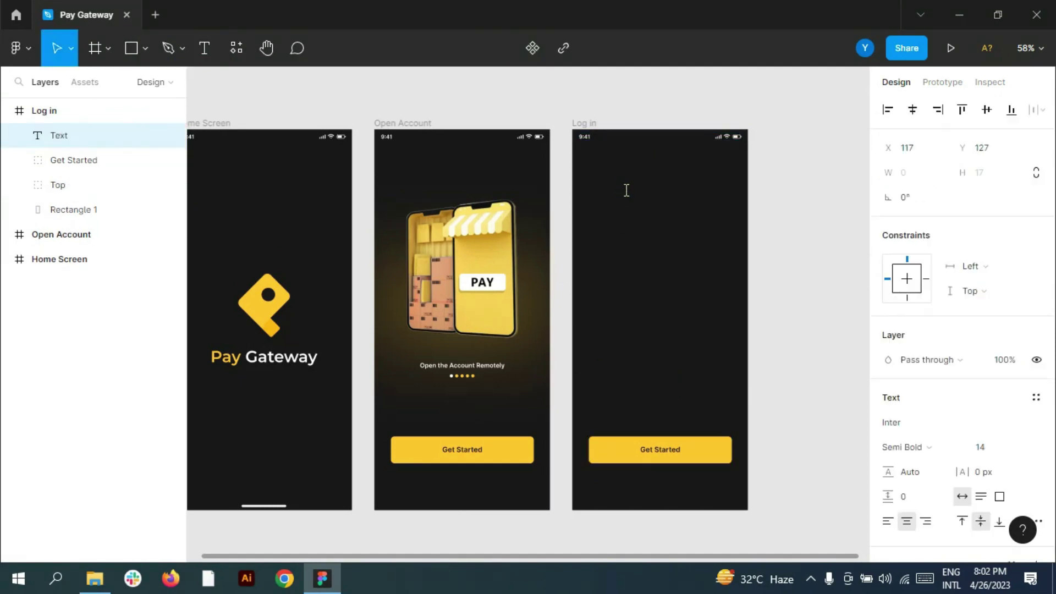
key("Escape")
left_click(1013, 349)
key("t")
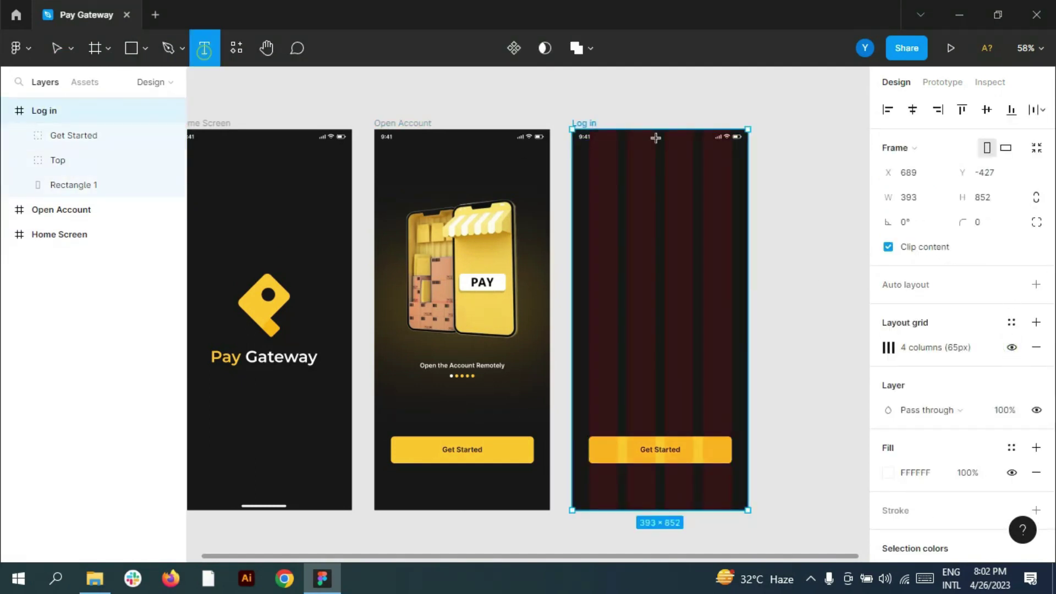
left_click(616, 176)
type("Log i")
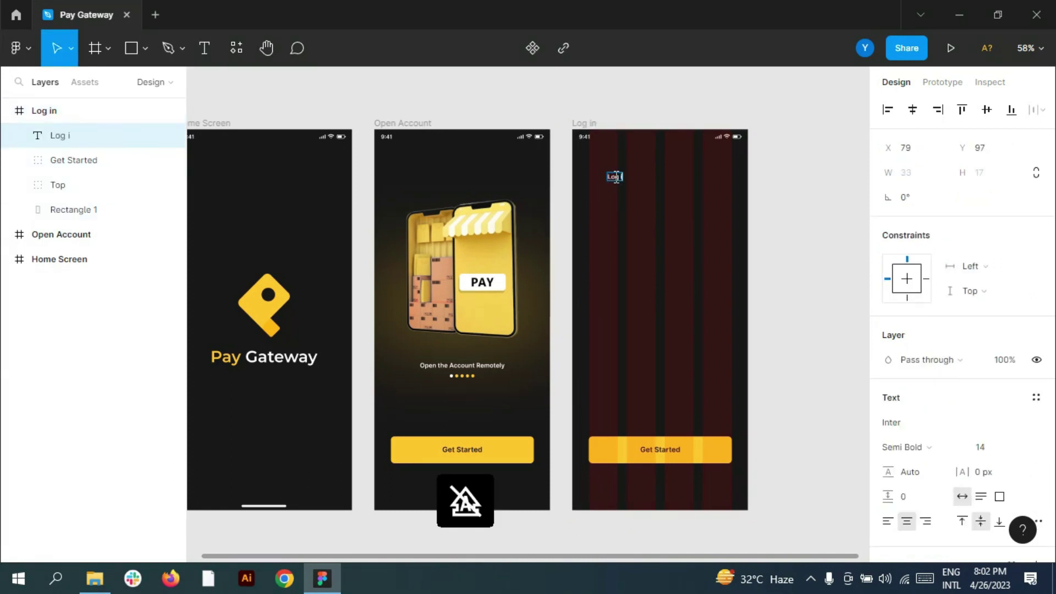
type("n")
left_click(951, 445)
Make the Log in heading size 32 and Bold, nudged slightly right
left_click(914, 290)
left_click(1014, 446)
key("Escape")
left_click(1020, 447)
left_click(958, 446)
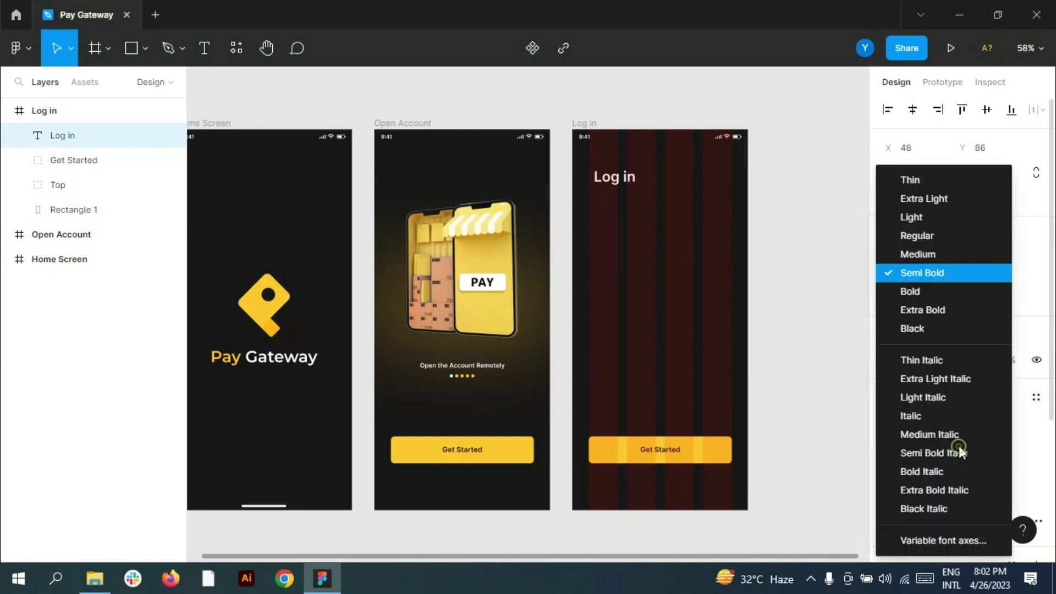
left_click(907, 291)
scroll(464, 198, "up", 3)
scroll(465, 201, "up", 2)
left_click_drag(463, 205, 466, 205)
Draw a small circle at the top right of the Log in screen
left_click(144, 48)
left_click(101, 146)
mouse_move(761, 132)
left_mouse_down()
mouse_move(704, 196)
mouse_move(740, 155)
mouse_move(737, 189)
left_mouse_up()
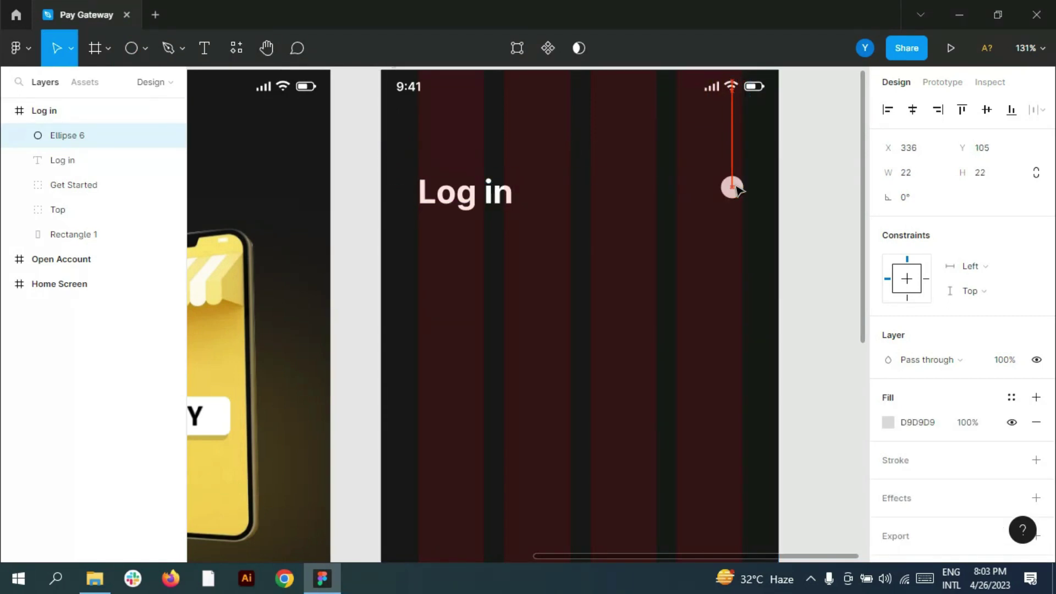
Set the page background colour to FFFFFF
left_click(815, 178)
left_click(887, 142)
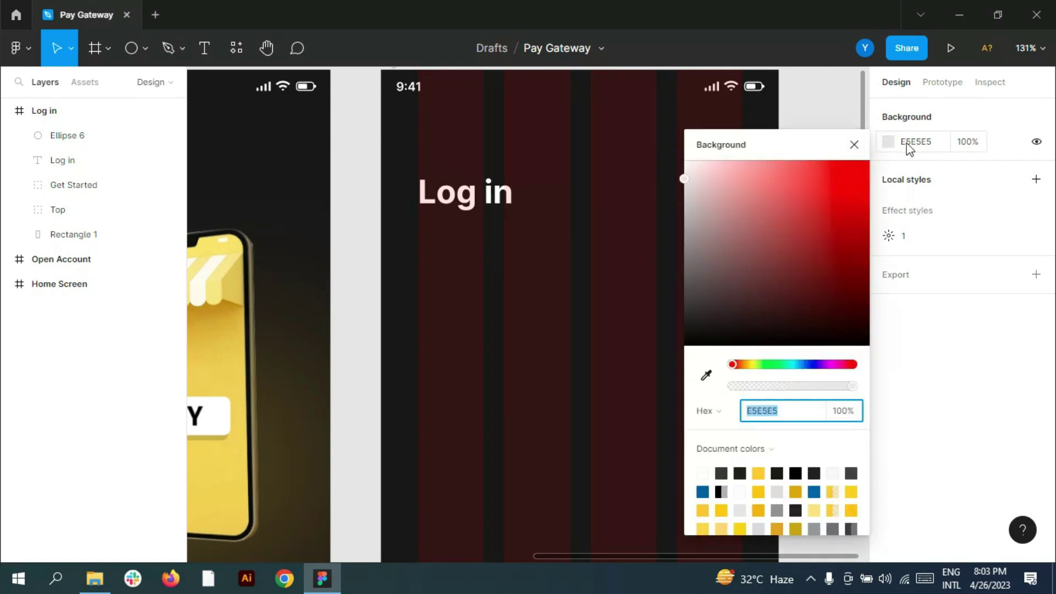
type("FFFFFF")
key("Return")
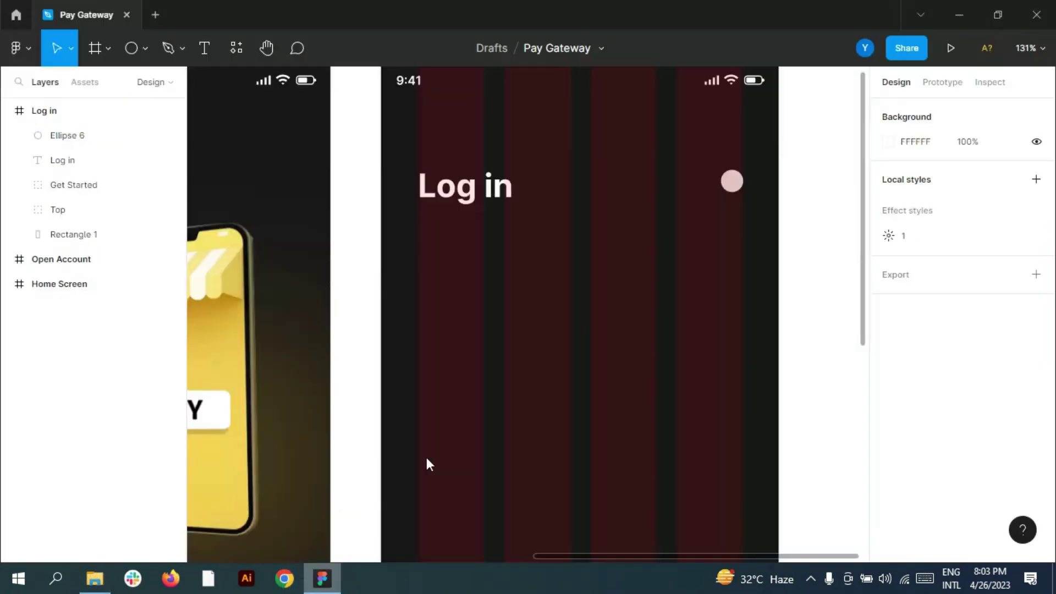
Place the delete icon onto the circle beside the Log in heading
left_click(712, 217)
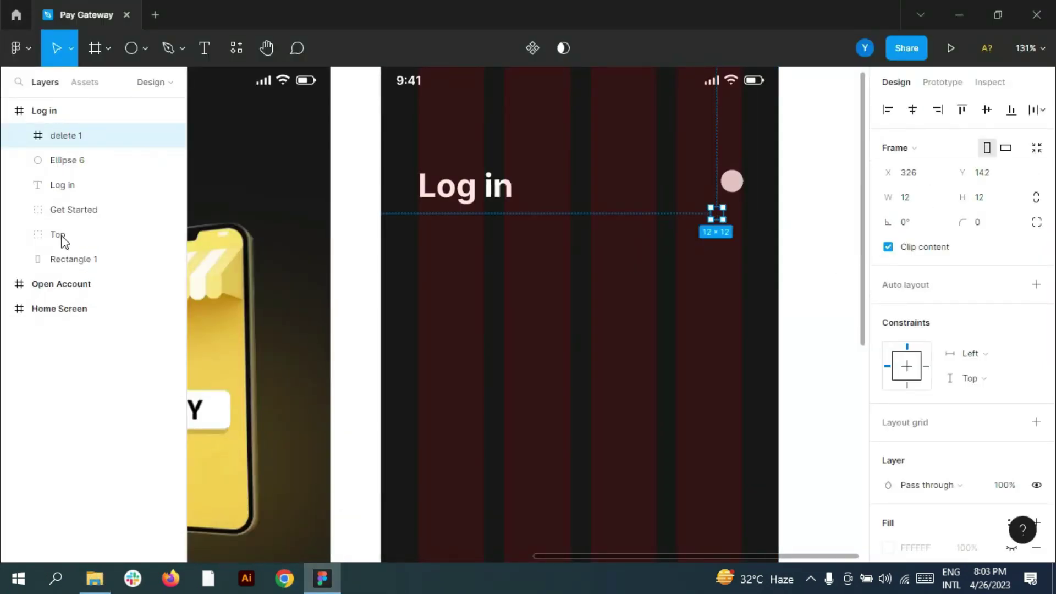
left_click(1012, 347)
left_click_drag(717, 216, 735, 181)
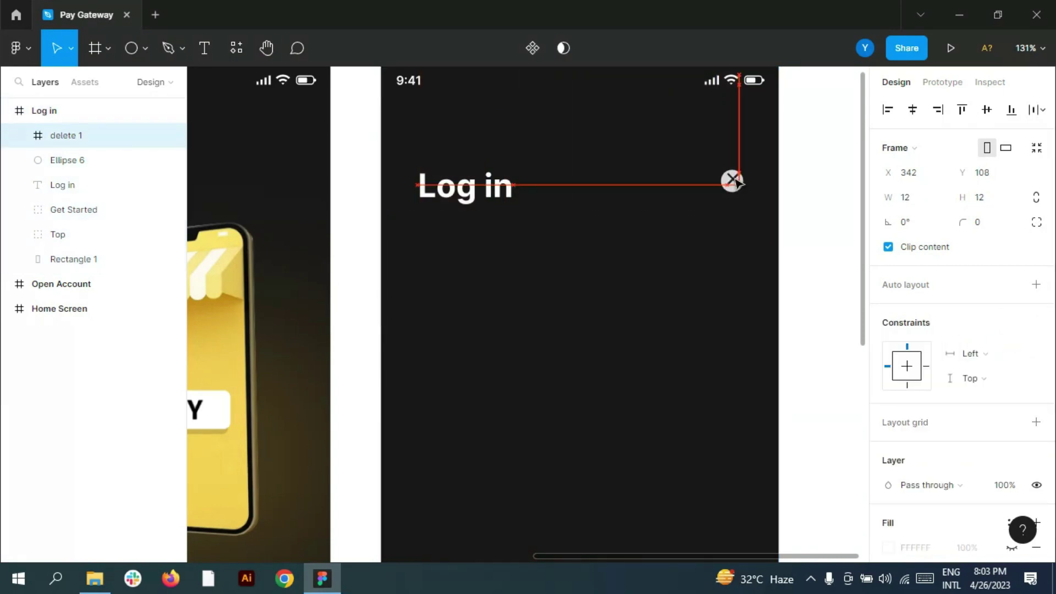
scroll(733, 184, "up", 5)
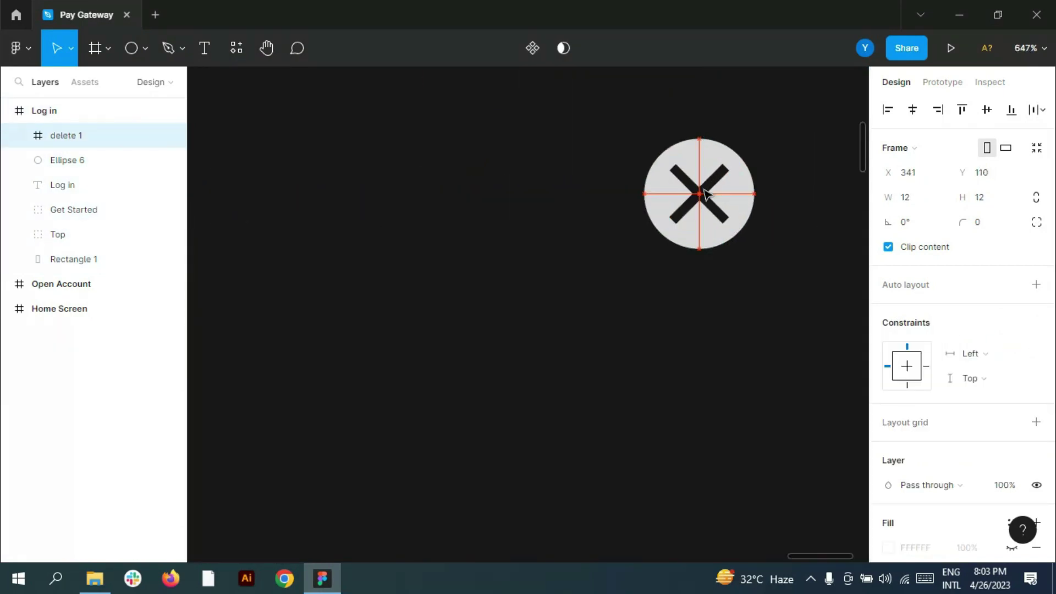
Resize the circle to 25×25 with a white fff fill, aligned with the heading
left_click(740, 226)
type("25")
key("Return")
left_click_drag(751, 211, 745, 207)
left_click(917, 422)
type("fff")
key("Return")
left_click_drag(700, 246, 700, 238)
scroll(737, 318, "down", 3)
scroll(737, 318, "down", 5)
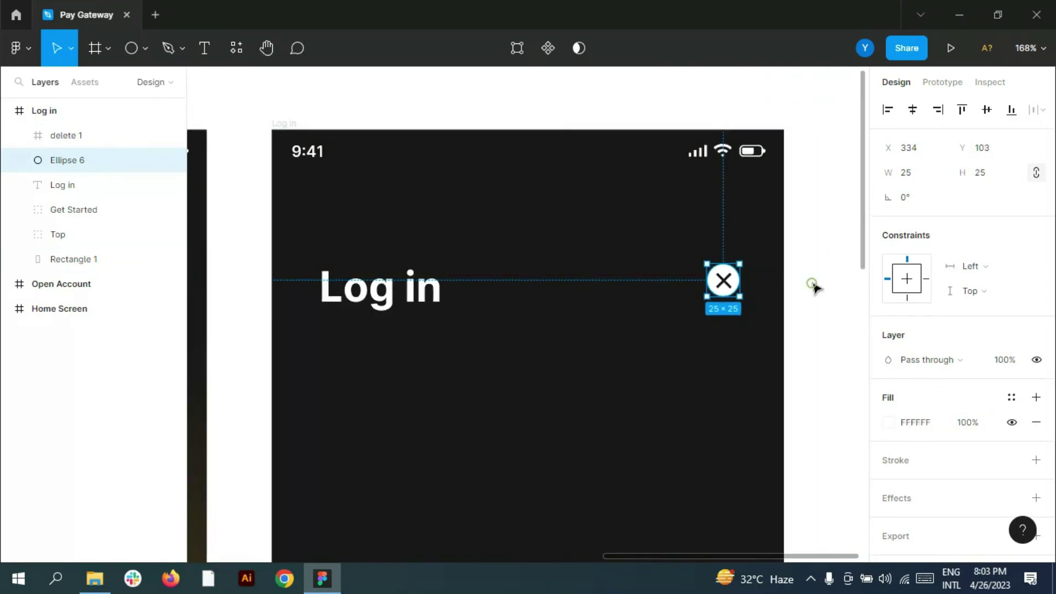
Start a new text box below the Log in heading
left_click(810, 285)
key("t")
scroll(417, 372, "down", 3)
left_click(368, 190)
Type 'Enter your mobile phone number' at a smaller size and move it inside the frame
key("Caps_Lock")
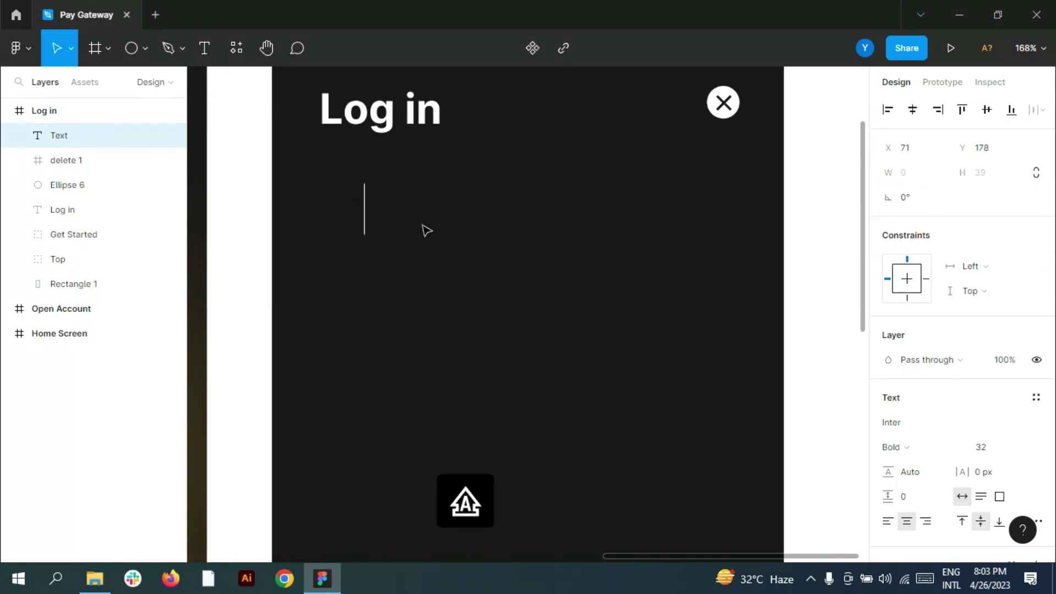
type("Enter your mobile phone number")
key("ctrl+a")
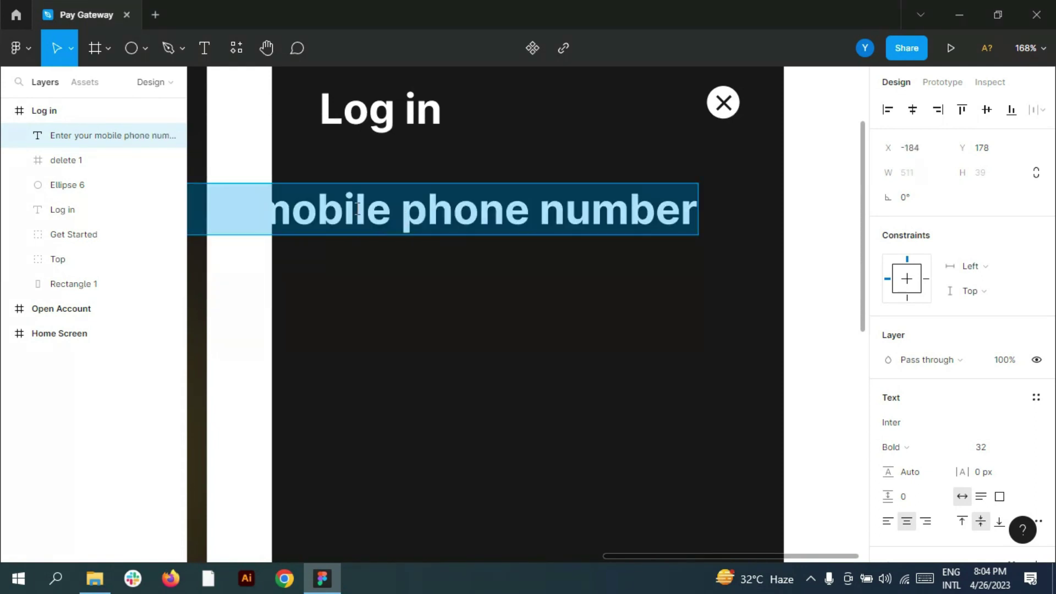
left_click(1022, 446)
left_click(1014, 349)
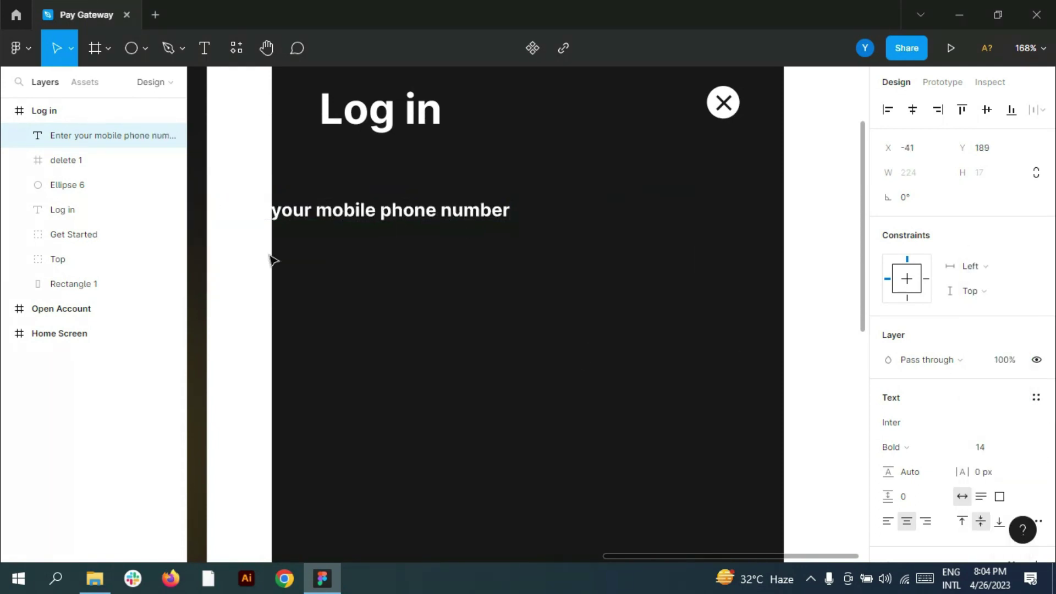
left_click_drag(384, 209, 550, 203)
Set the phone-number prompt to Montserrat Medium
left_click(960, 446)
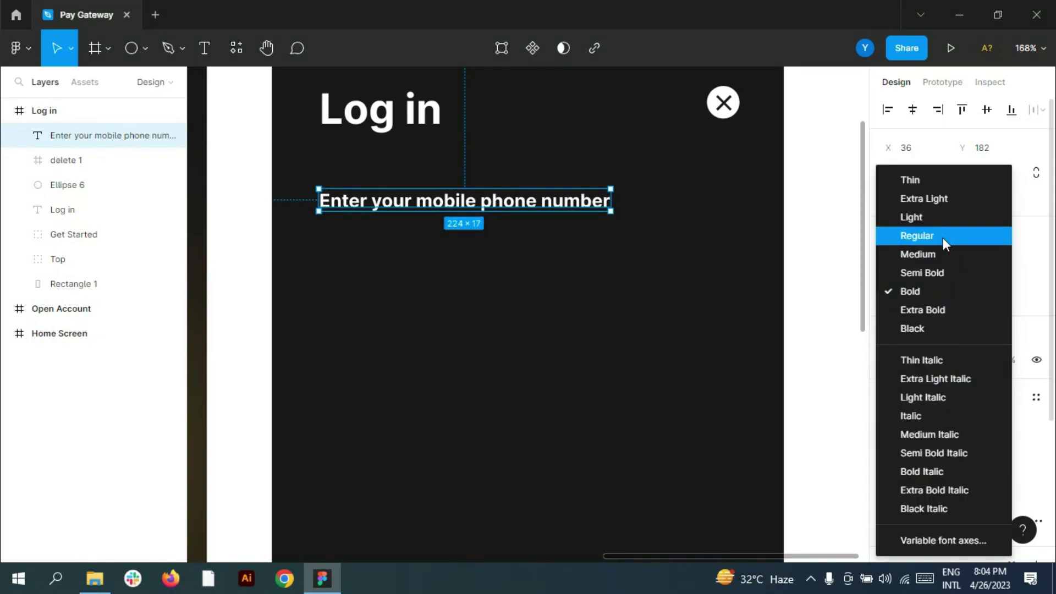
left_click(941, 236)
left_click(910, 426)
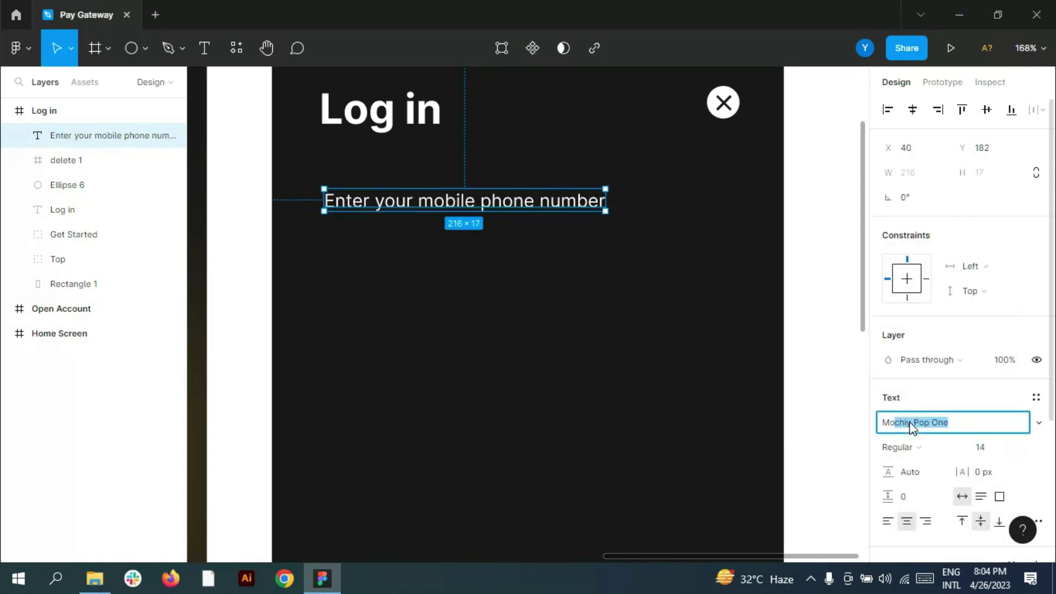
key("Return")
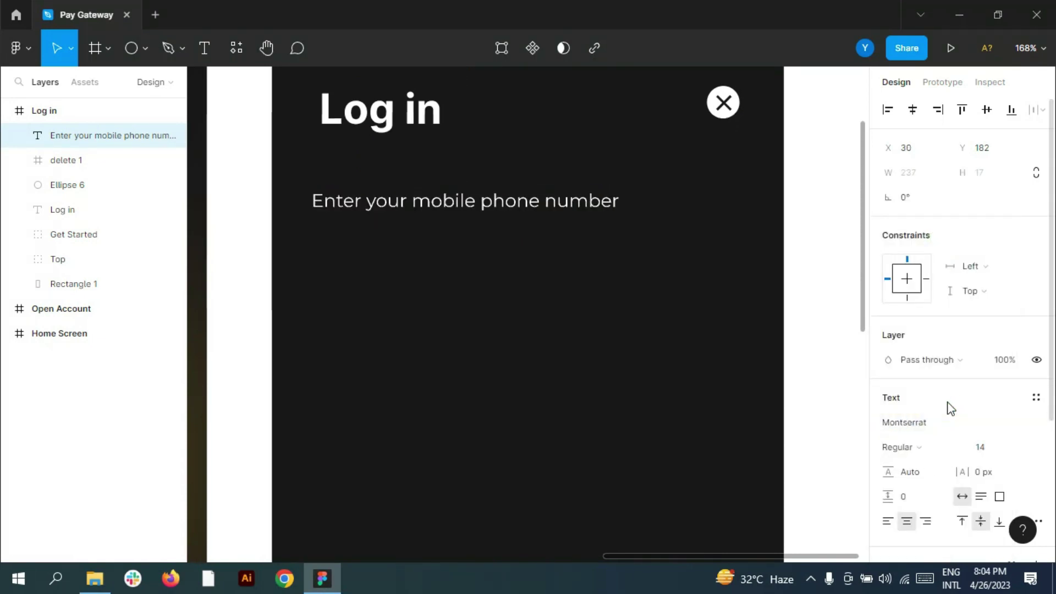
left_click(946, 448)
left_click(942, 254)
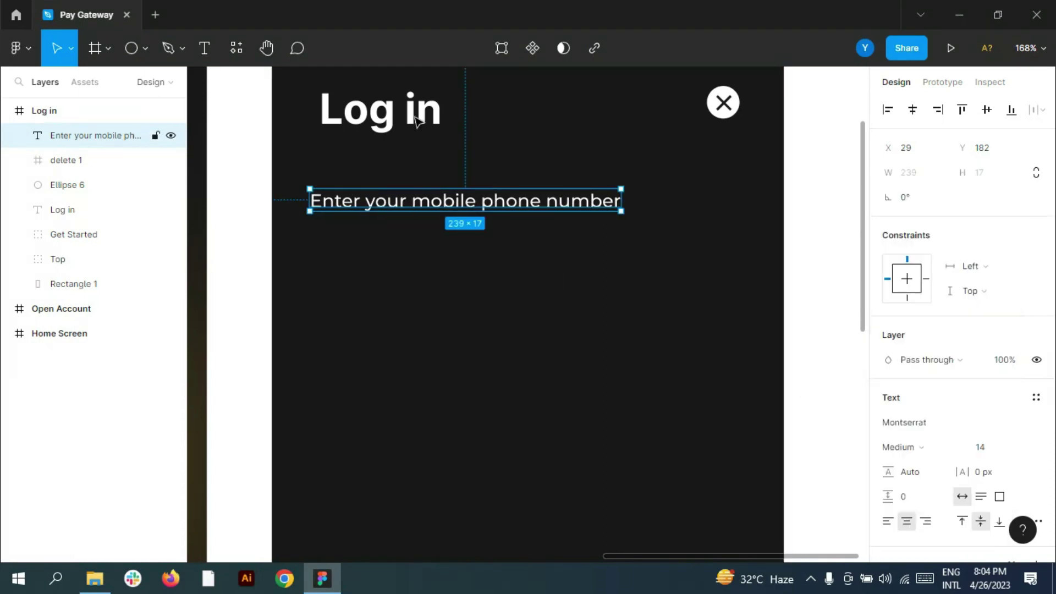
Change the Log in heading's font to Montserrat
left_click(62, 209)
left_click(913, 422)
type("Mon")
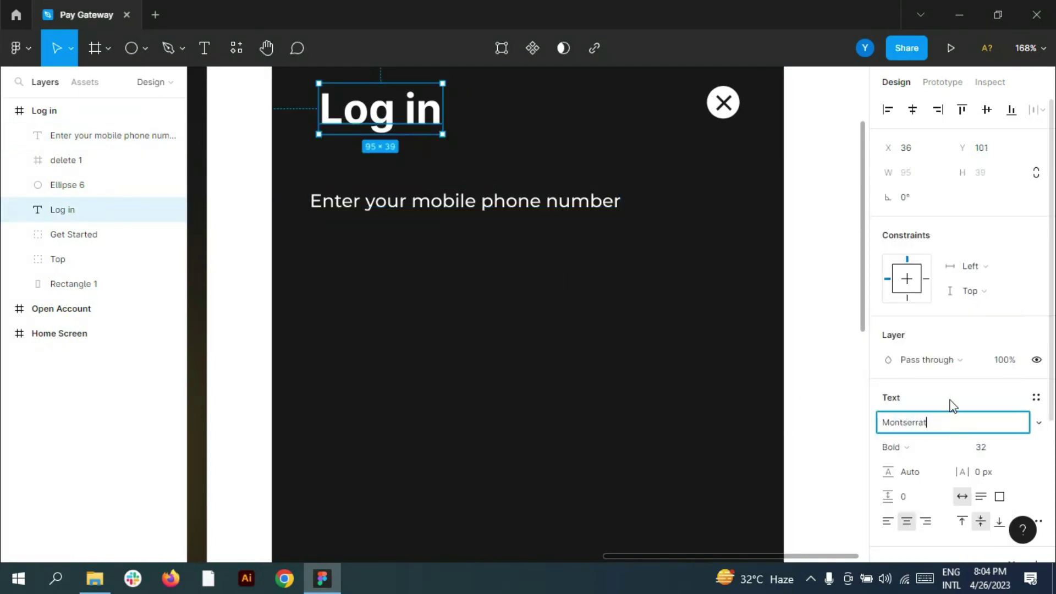
key("Return")
key("Escape")
left_click(1012, 347)
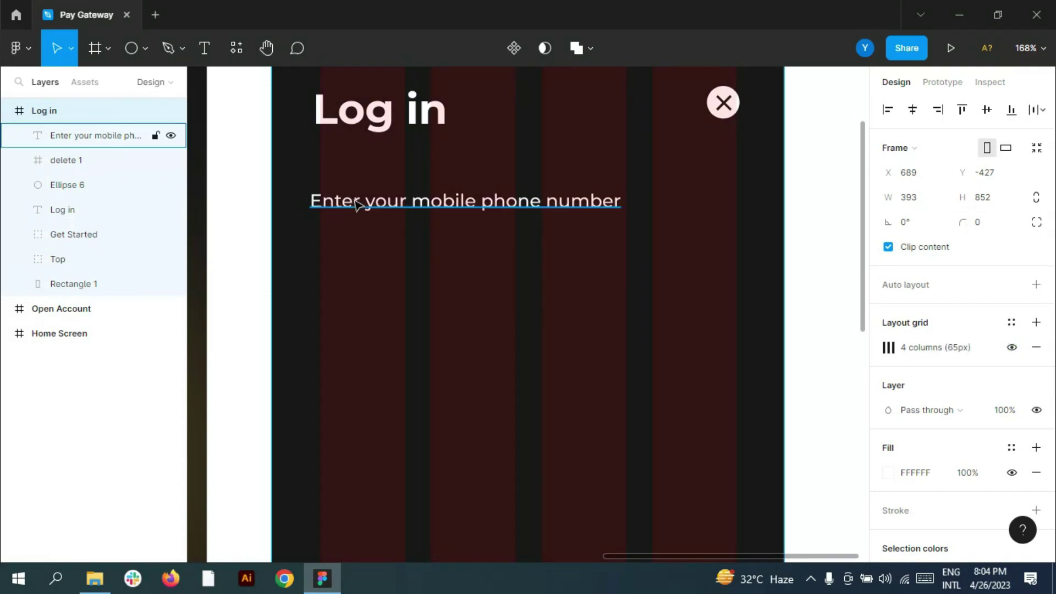
left_click(357, 202)
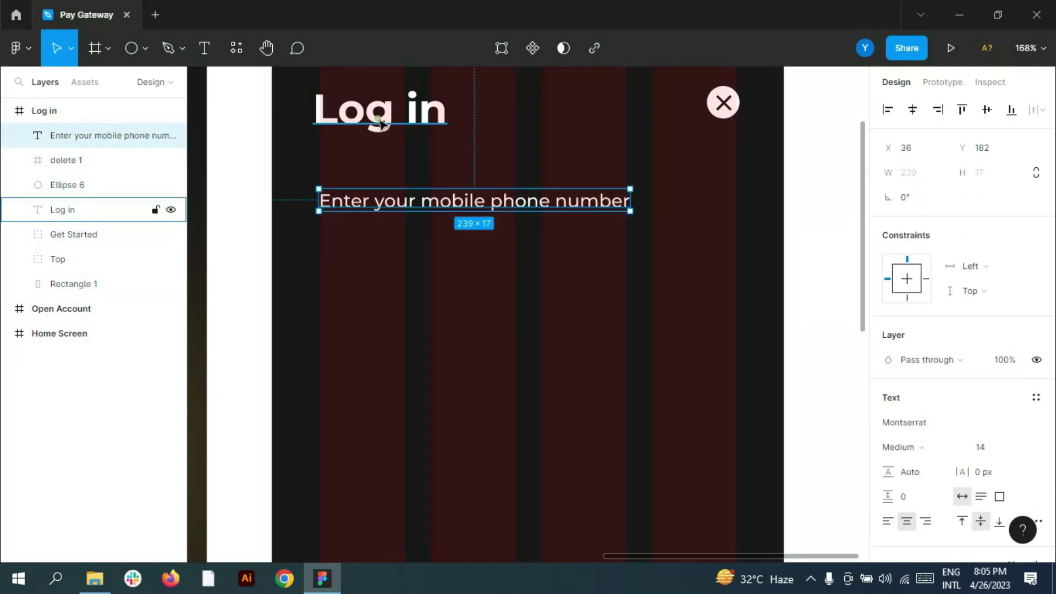
left_click(66, 210)
Group the circle and delete icon into a group named 'Delete'
left_click(68, 183)
left_click(71, 160, "shift")
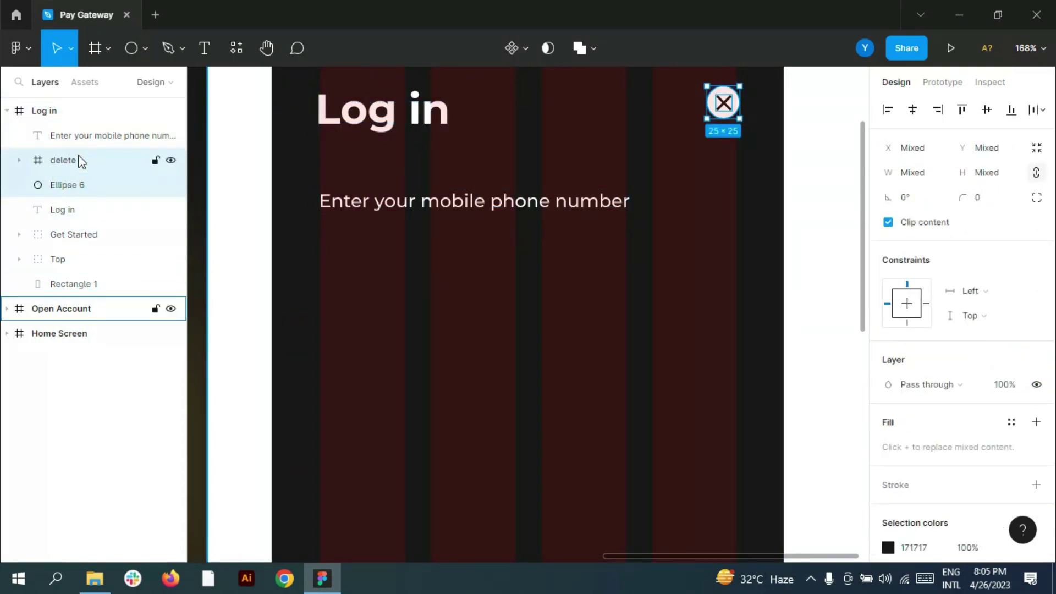
key("ctrl+g")
double_click(71, 159)
type("Dele")
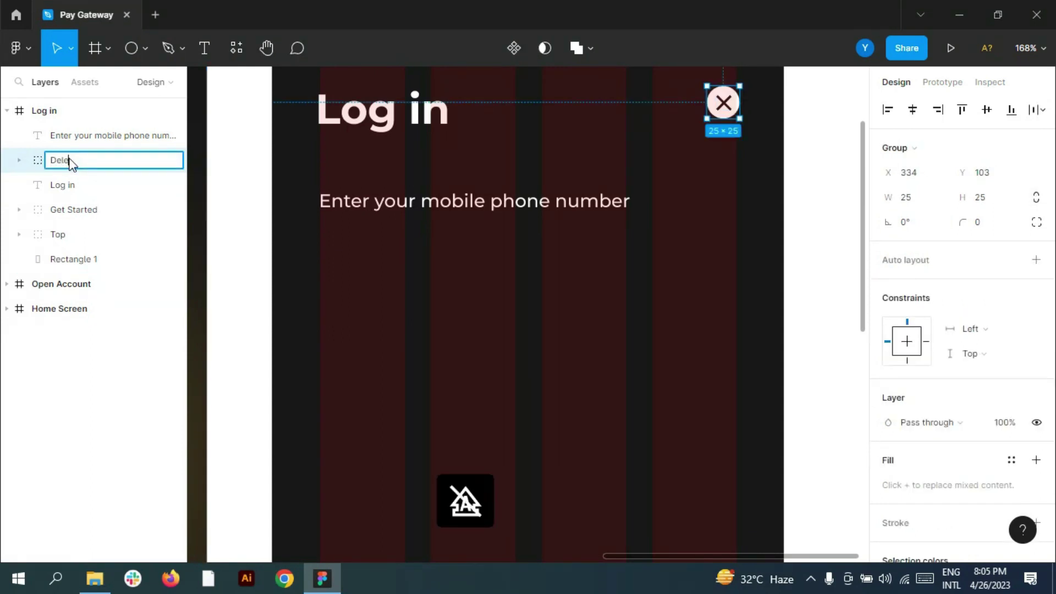
type("te")
left_click(458, 266)
Draw an input rectangle beneath the phone-number prompt
left_click(145, 48)
key("Escape")
left_click(154, 82)
left_click(144, 48)
left_click(165, 86)
left_click(105, 83)
left_click_drag(321, 235, 739, 310)
Set the input box height to 60 and round its corners to radius 8
left_click(980, 172)
key("Up")
key("Up")
key("Up")
key("Up")
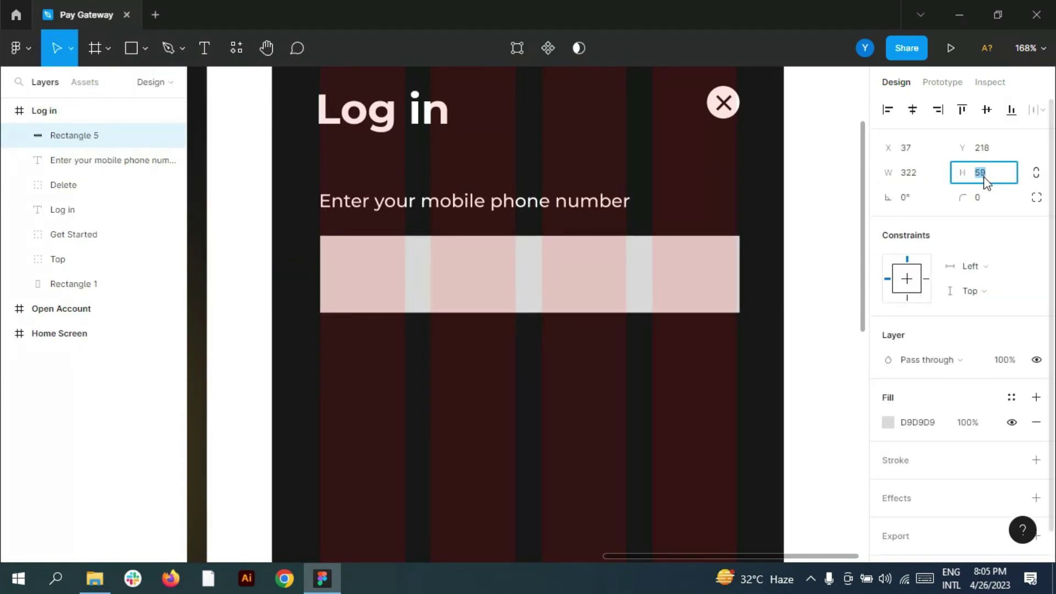
key("Up")
left_click(984, 198)
key("Up")
key("Up")
key("Up")
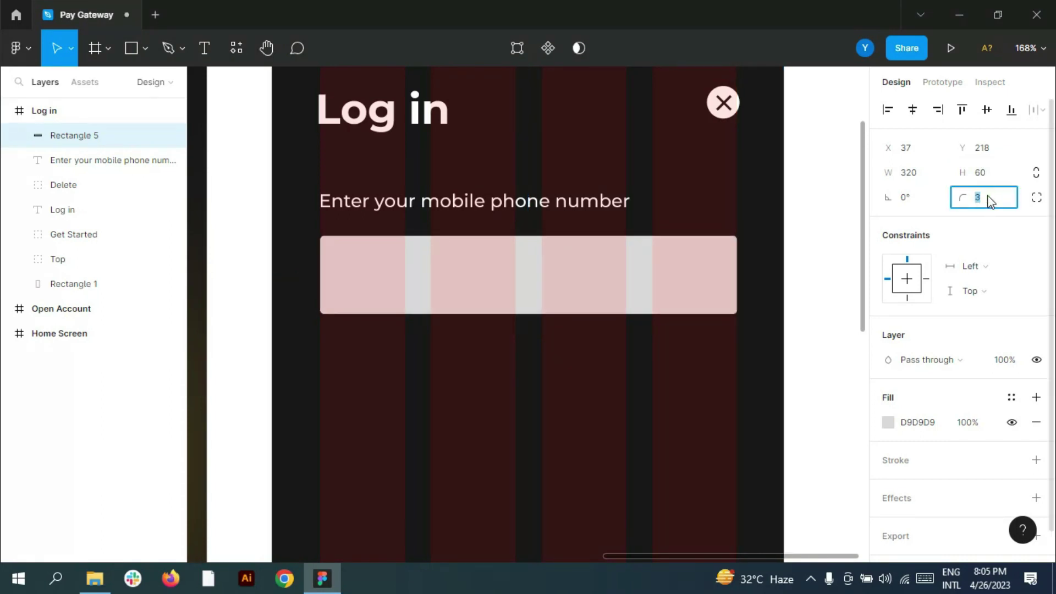
key("Up")
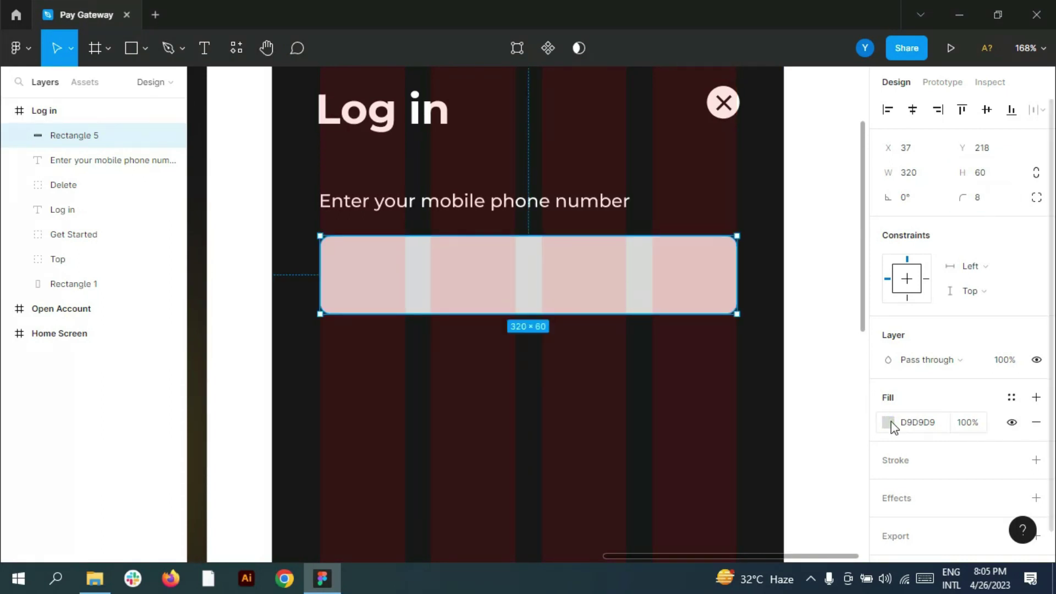
Fill the input box with 232323 and hide the Log in frame's layout grid
left_click(887, 421)
left_click(815, 488)
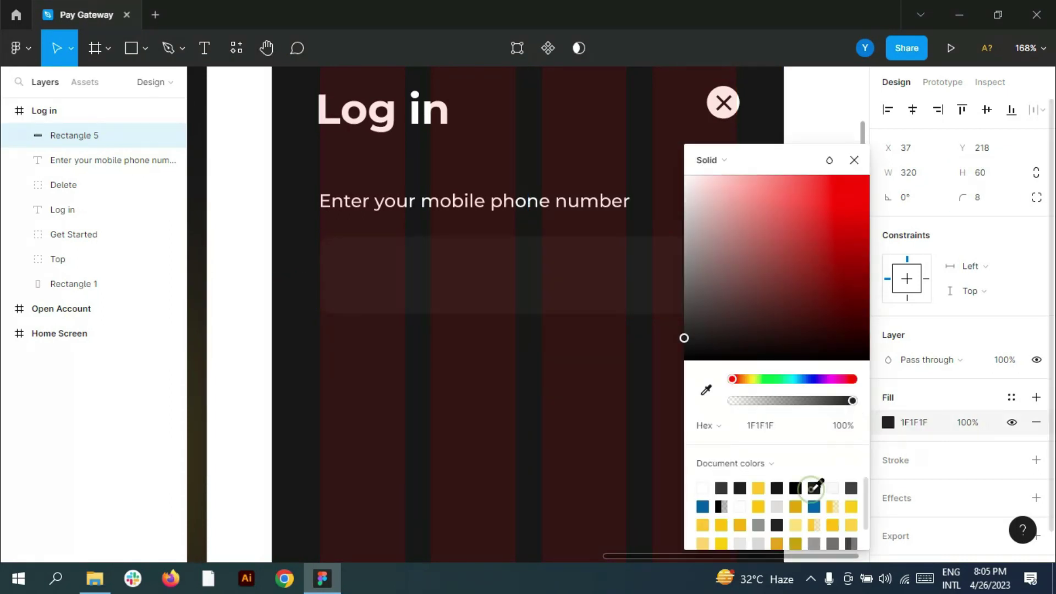
left_click(851, 487)
key("Escape")
left_click(915, 422)
type("232323")
key("Return")
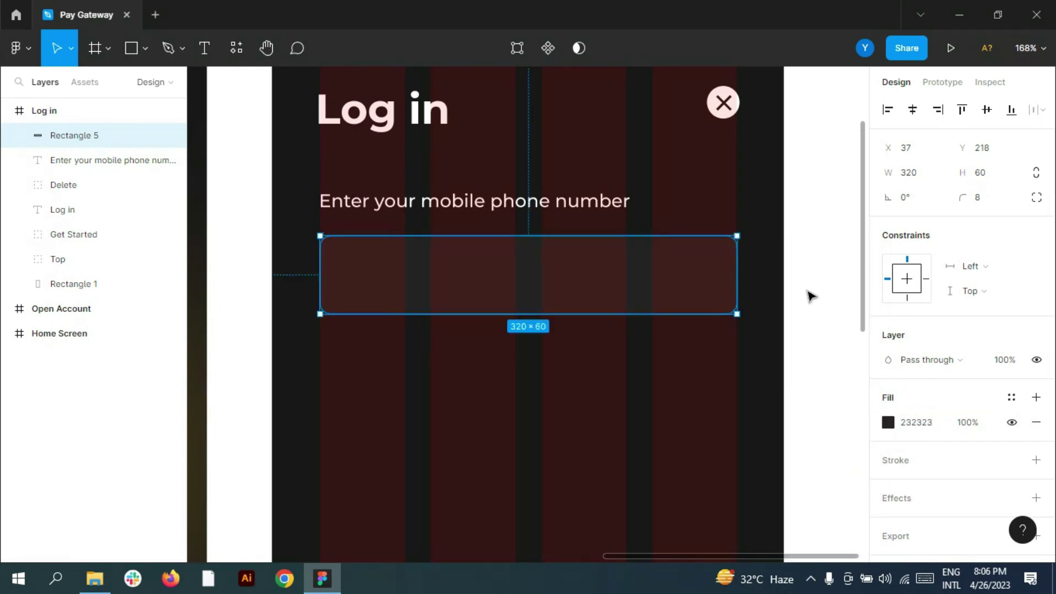
left_click(810, 295)
left_click(44, 110)
left_click(1010, 347)
Start a Medium-weight '+887(--)' placeholder text inside the input box
left_click(204, 48)
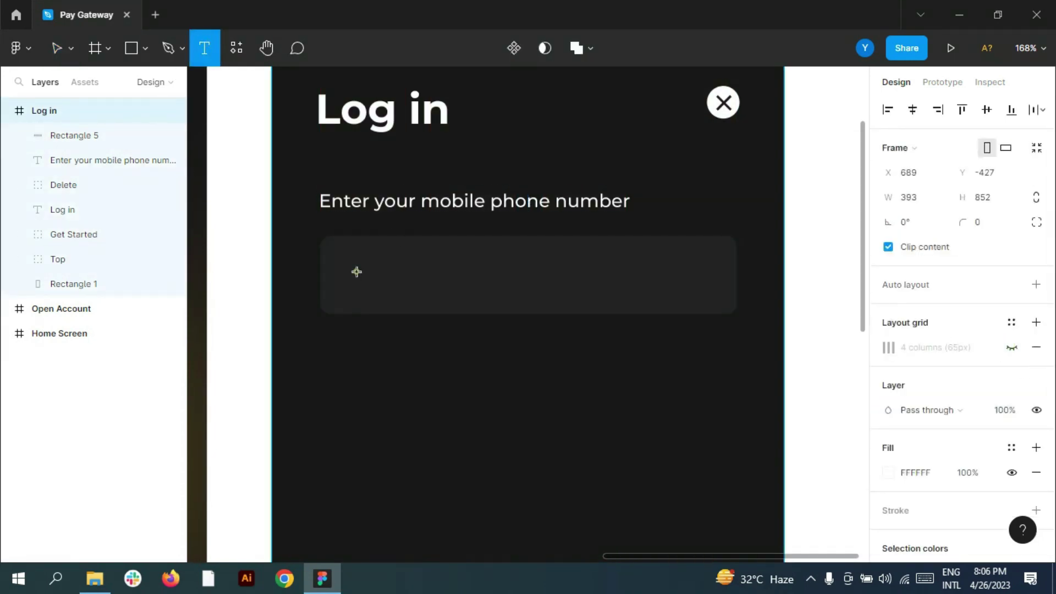
left_click(356, 271)
type("887(--)")
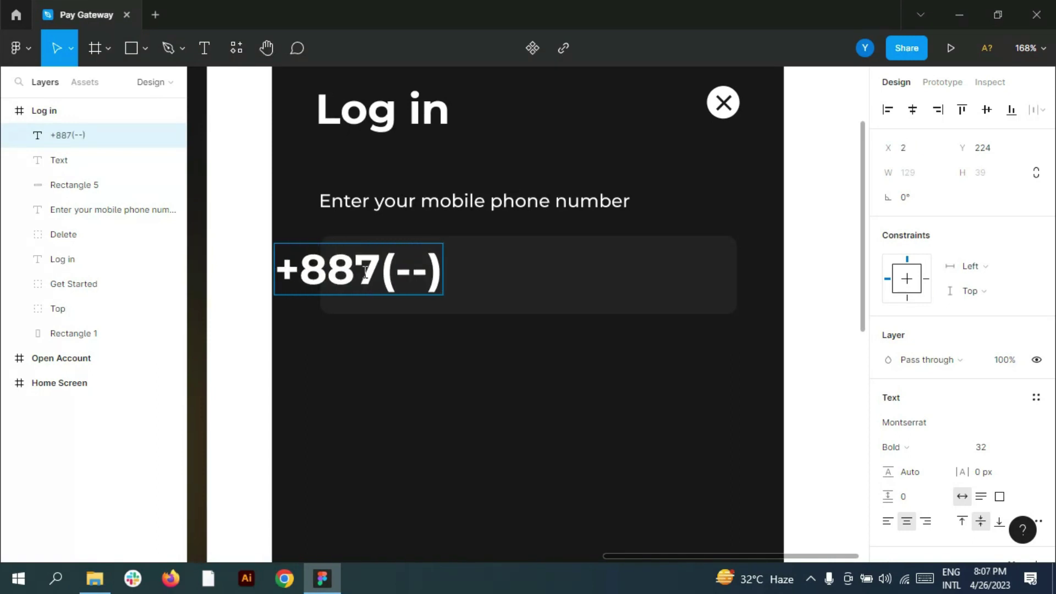
key("ctrl+a")
left_click(1021, 447)
left_click(1002, 367)
left_click(957, 444)
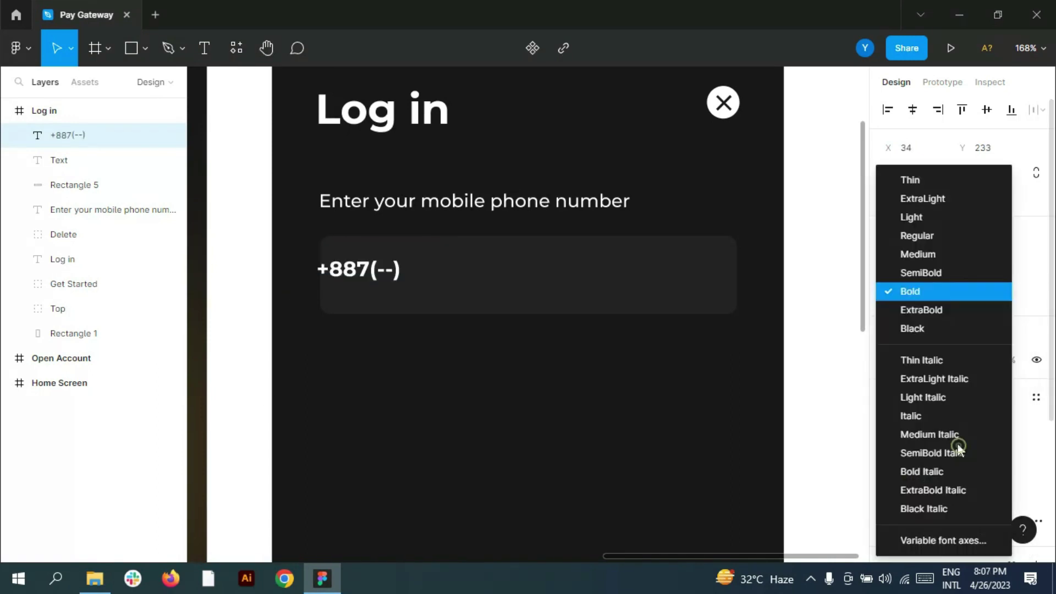
left_click(959, 256)
key("Escape")
left_click_drag(370, 275, 394, 279)
Complete the placeholder as '+887(--) --- --- ---' and shift it right
double_click(432, 273)
type("- --- ---")
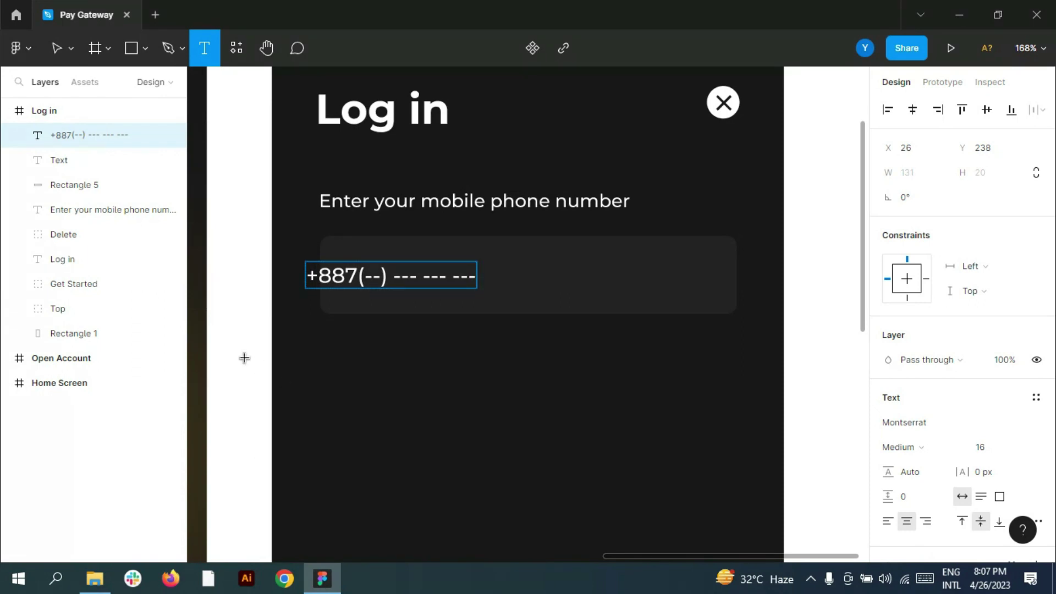
key("Escape")
left_click_drag(352, 277, 392, 278)
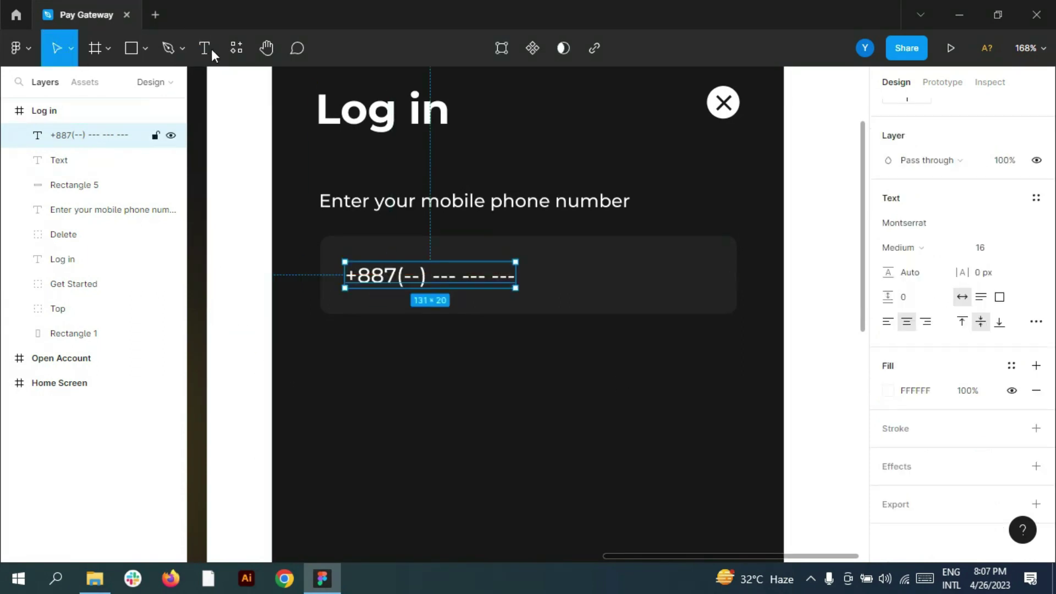
key("Return")
Set the placeholder to size 20 with a 909090 grey fill, at the box's left
left_click(1018, 243)
left_click(1006, 264)
left_click(924, 391)
type("909090")
key("Return")
key("Escape")
left_click_drag(380, 278, 413, 282)
left_click(396, 326)
Draw a small circle below the phone field with no fill and a white ffffff outline
scroll(396, 326, "down", 1)
left_click(139, 48)
left_click(96, 139)
mouse_move(520, 318)
left_mouse_down()
mouse_move(552, 348)
mouse_move(530, 332)
left_mouse_up()
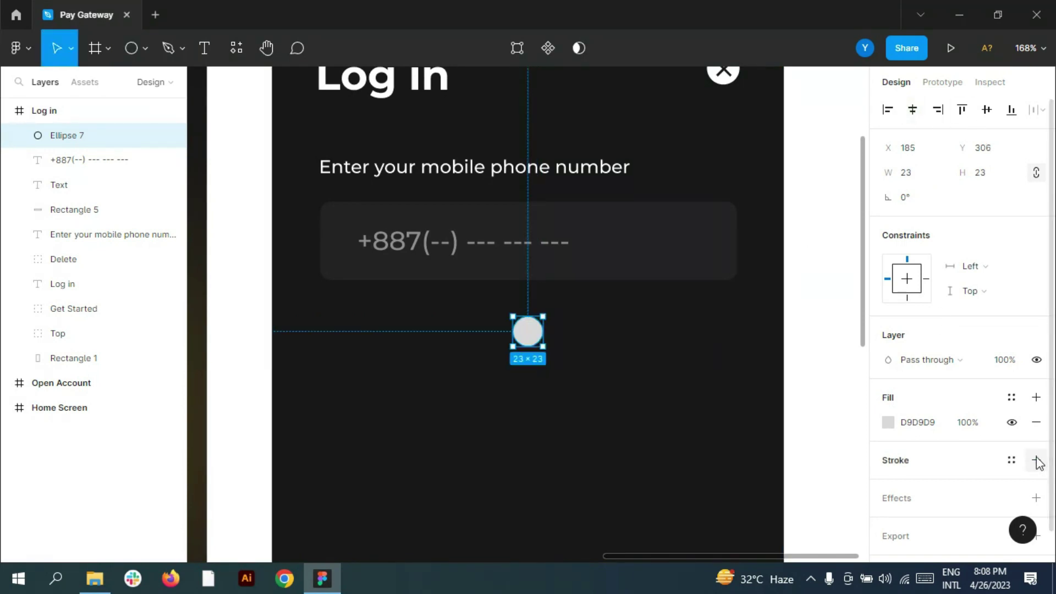
left_click(1036, 422)
left_click(1036, 435)
left_click(914, 459)
type("ffffff")
key("Return")
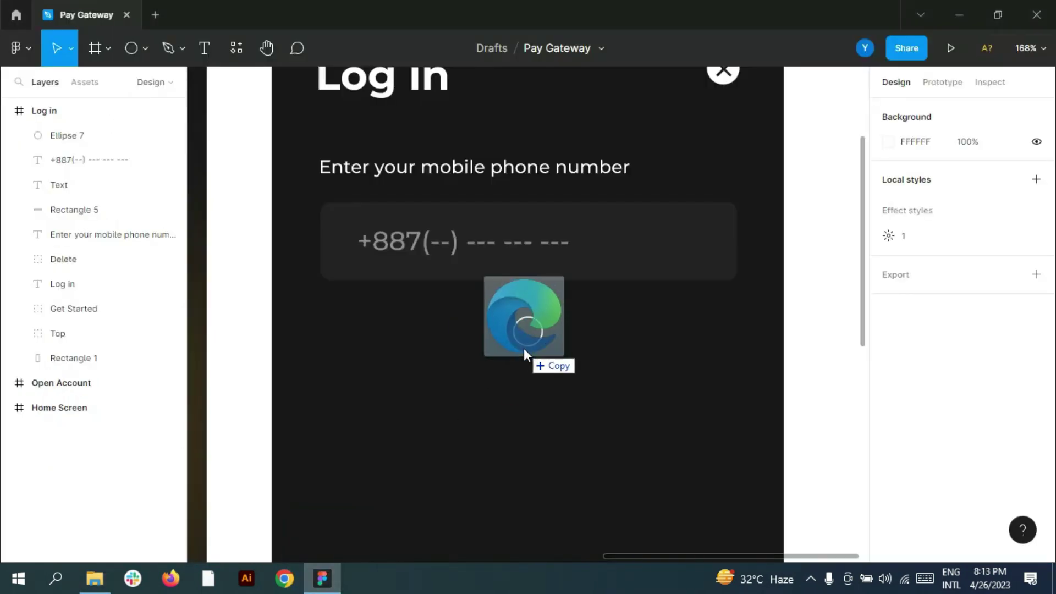
Drag the i icon in from File Explorer, centre it in the circle, and select both
mouse_move(330, 571)
left_mouse_down()
mouse_move(525, 351)
mouse_move(526, 331)
left_mouse_up()
left_click(812, 306)
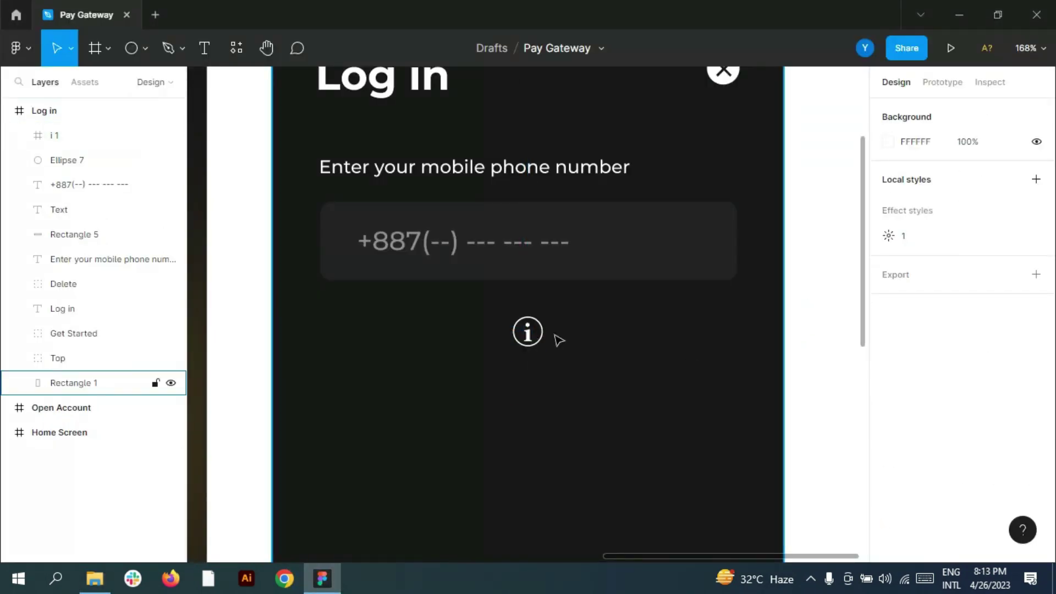
scroll(498, 336, "up", 5)
double_click(499, 336)
left_click(532, 366)
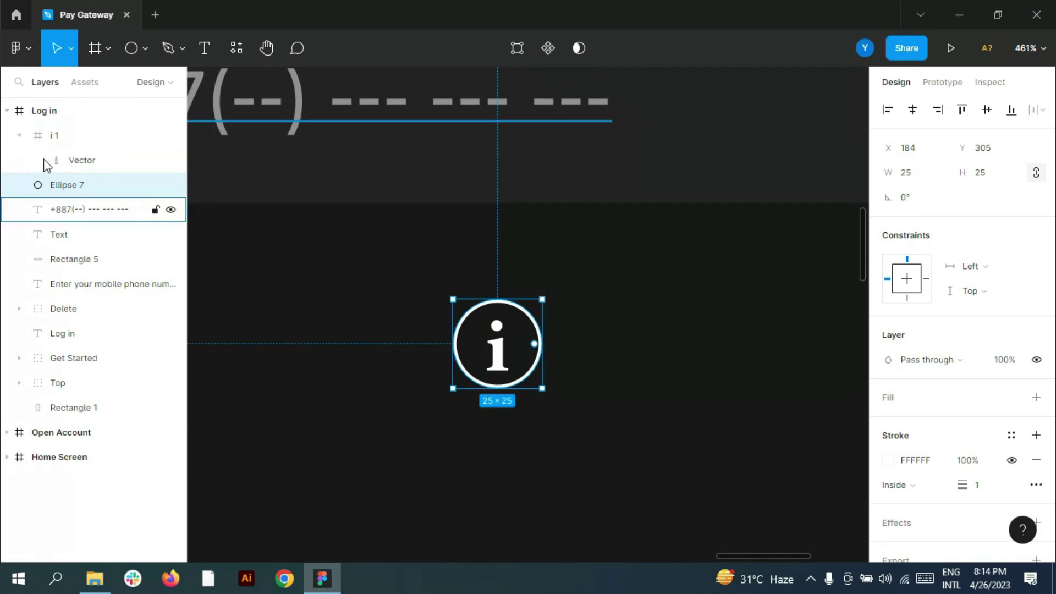
Group the circle and i icon and name the group i
left_click(60, 136, "shift")
key("ctrl+g")
double_click(65, 135)
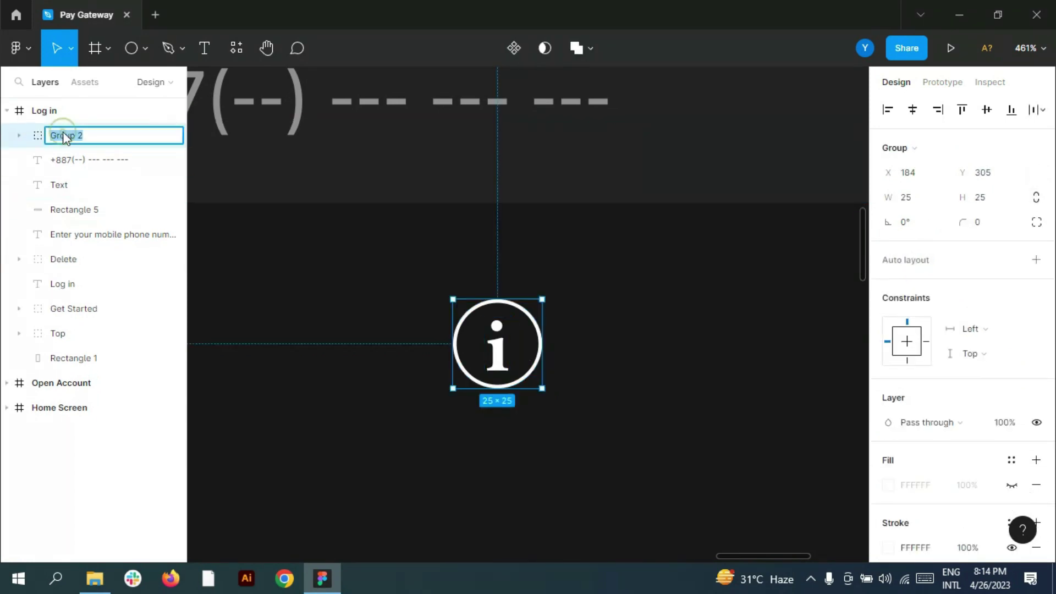
type("i")
Delete the stray empty Text layer beside the phone field layers
left_click(90, 159)
scroll(449, 271, "down", 5)
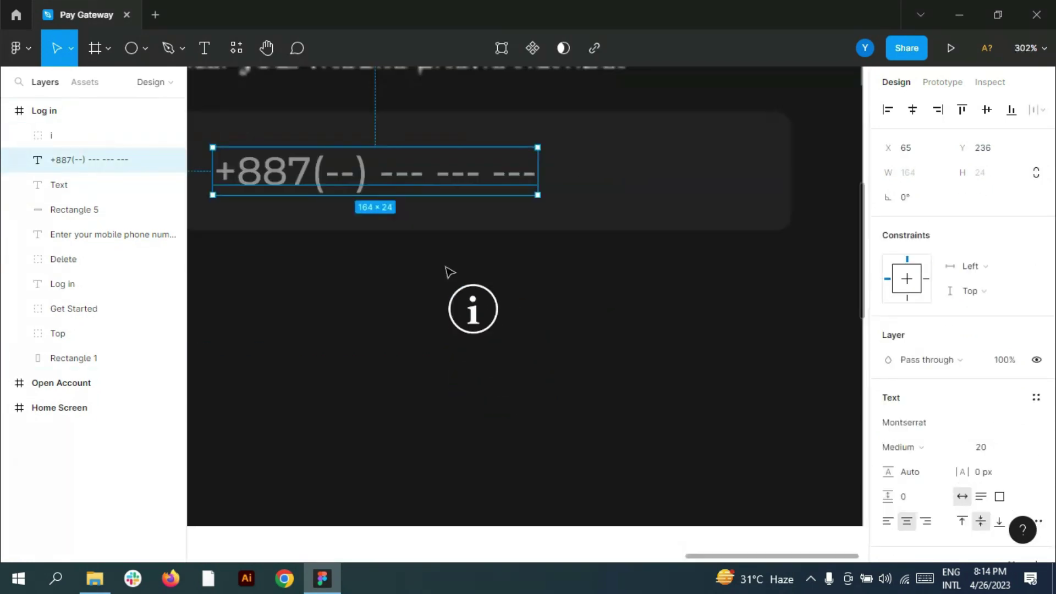
left_click(68, 209)
left_click(73, 185, "shift")
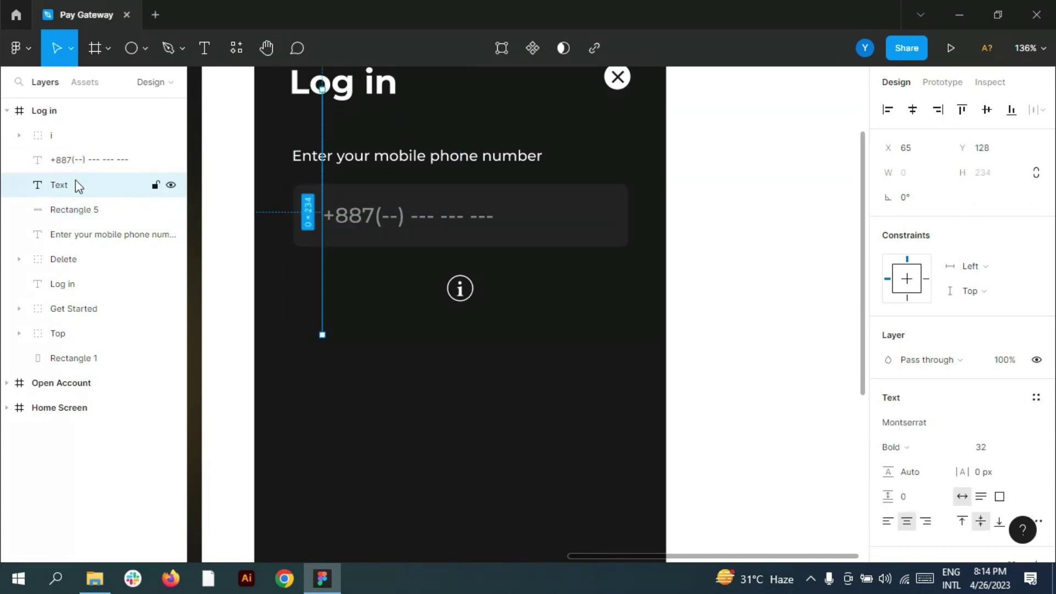
key("Delete")
Group the phone number placeholder text with its field background rectangle and rename the group
left_click(78, 184)
left_click(81, 164, "shift")
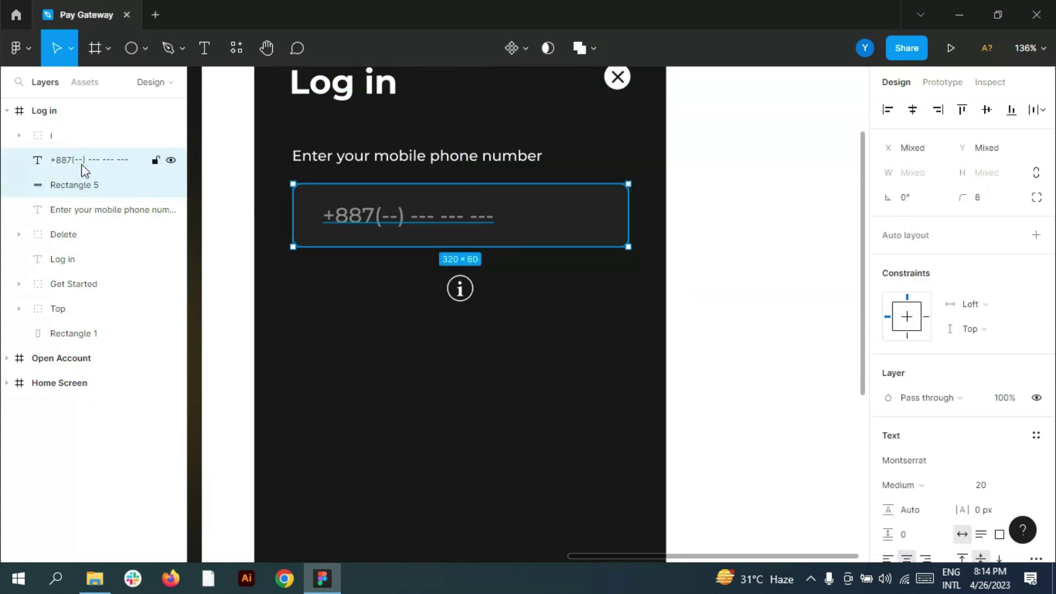
key("ctrl+g")
double_click(69, 184)
double_click(75, 161)
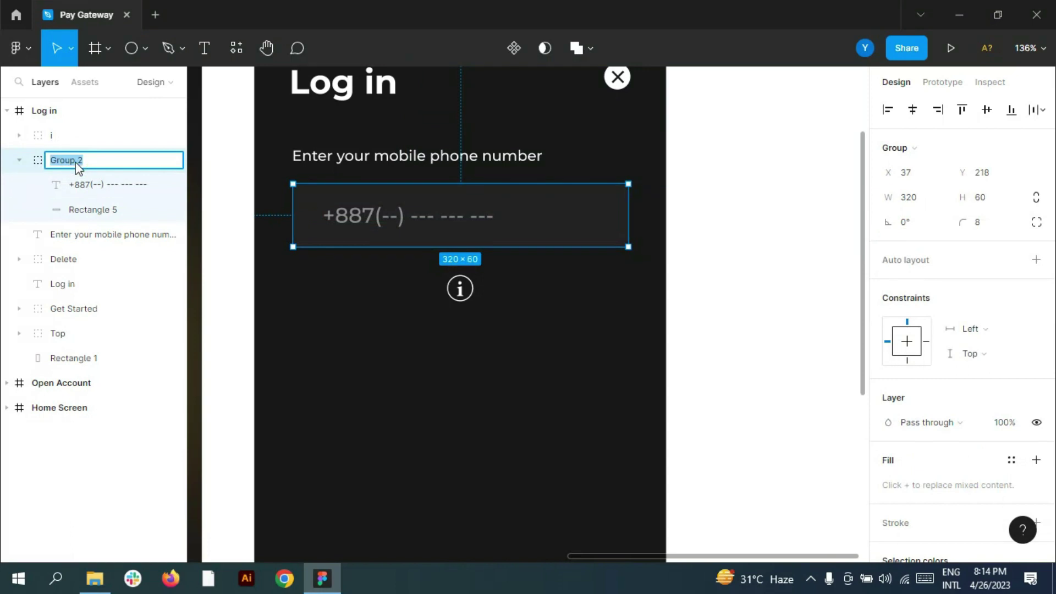
left_click(20, 160)
Check the i icon group, then zoom back out to the whole screen
left_click(767, 312)
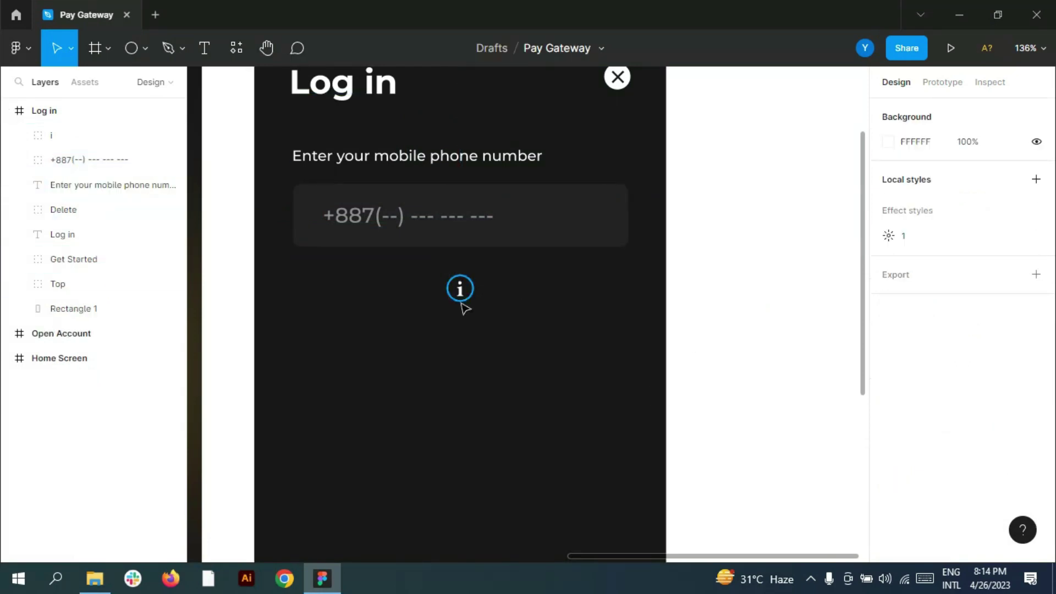
scroll(465, 307, "up", 3)
scroll(478, 300, "up", 3)
scroll(475, 289, "up", 2)
left_click(476, 291, "ctrl")
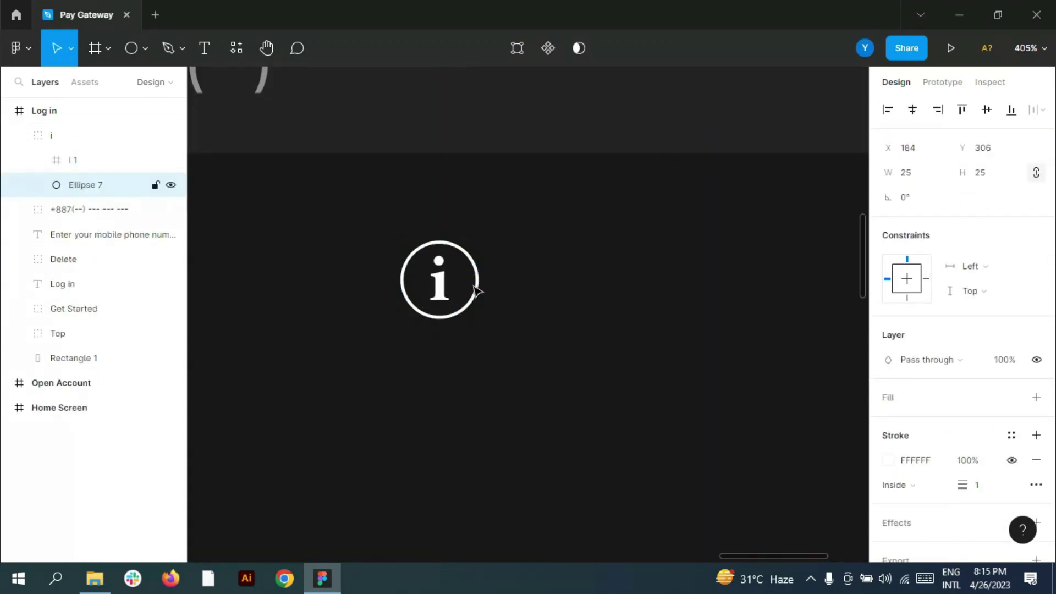
left_click(47, 135)
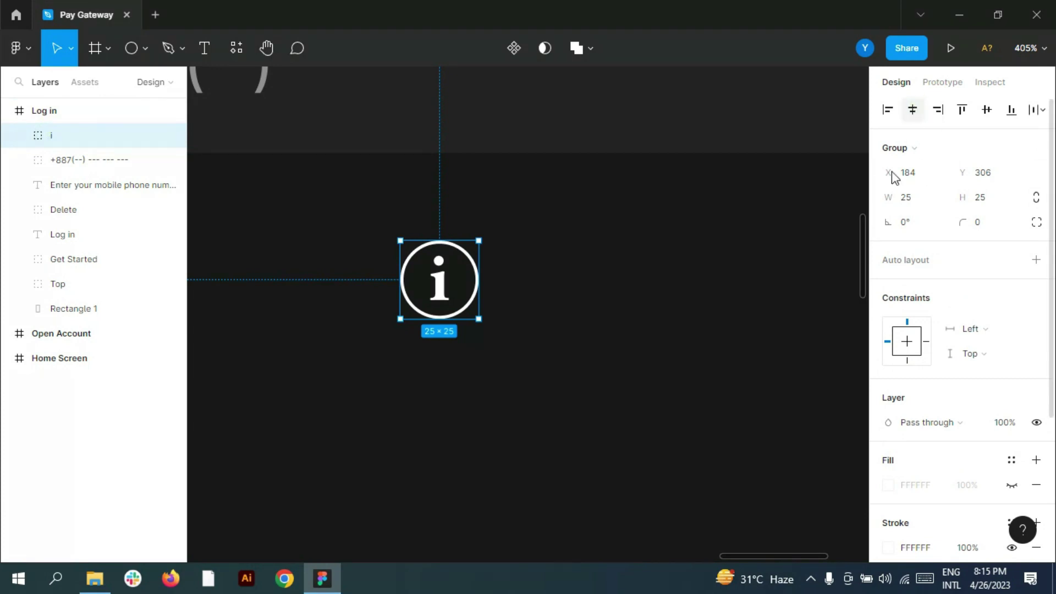
key("ctrl+minus")
key("ctrl+minus")
left_click(755, 359)
Start a consent text box below the info icon and centre it there
key("t")
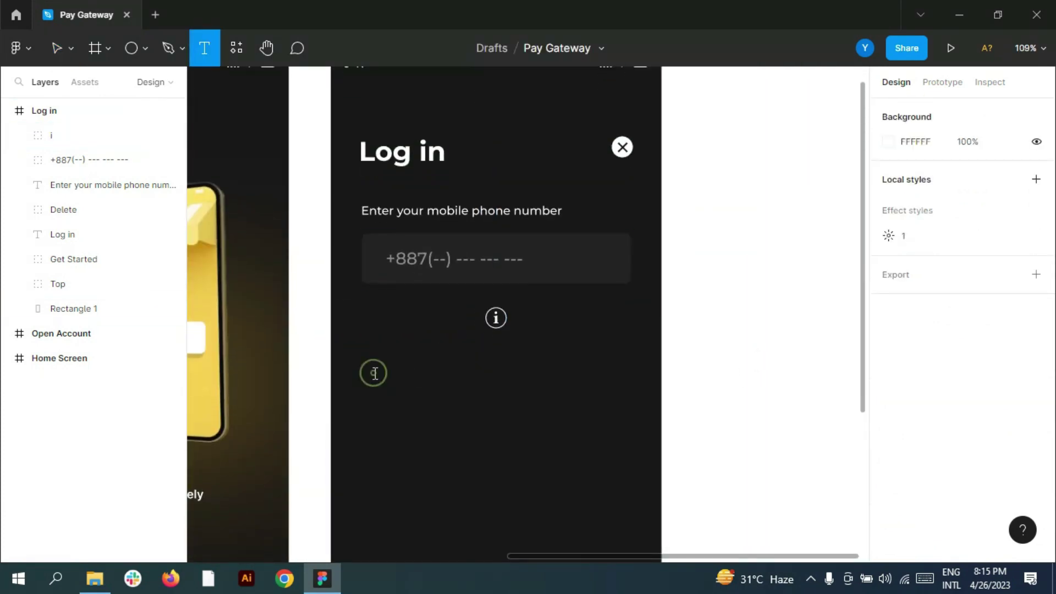
left_click(374, 373)
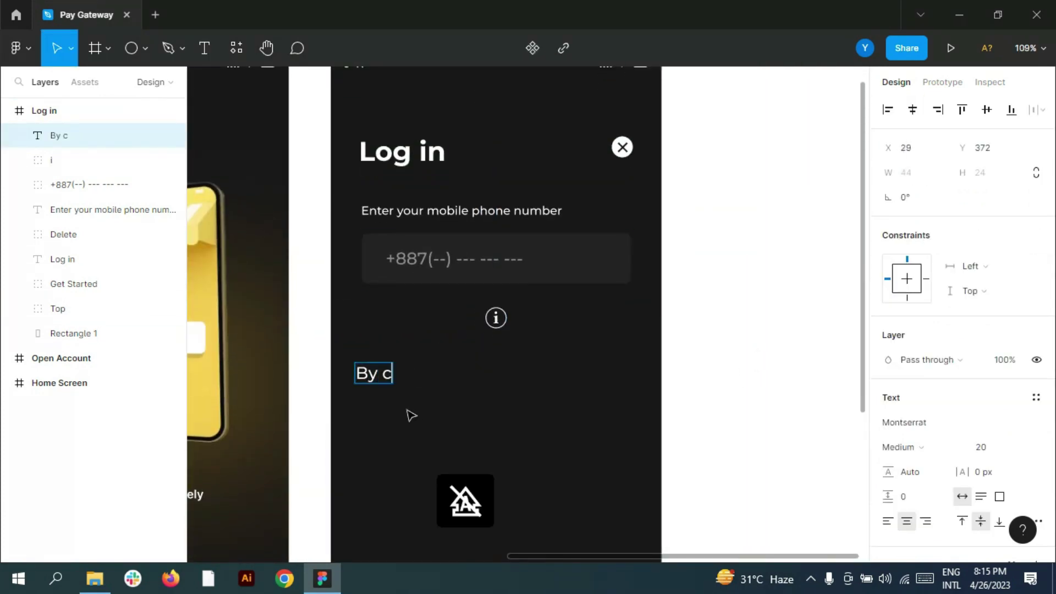
type("licking the “")
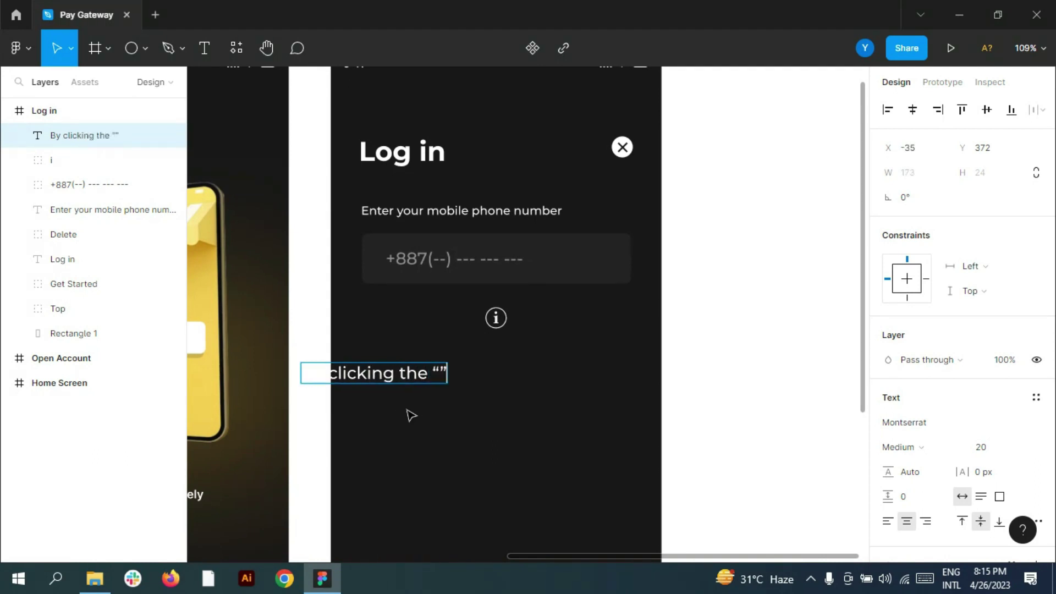
key("Caps_Lock")
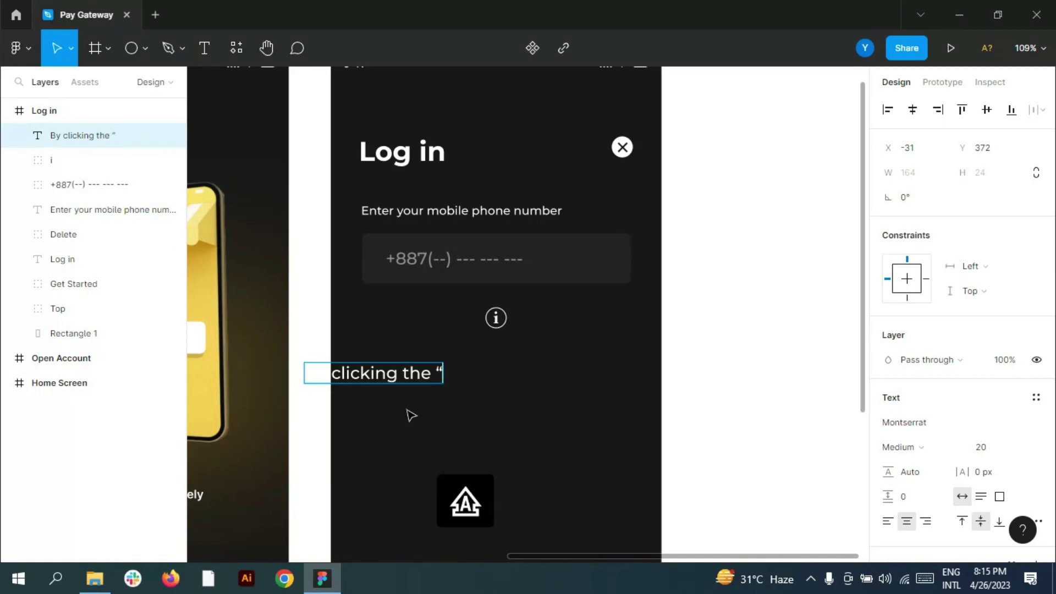
type("tinue”")
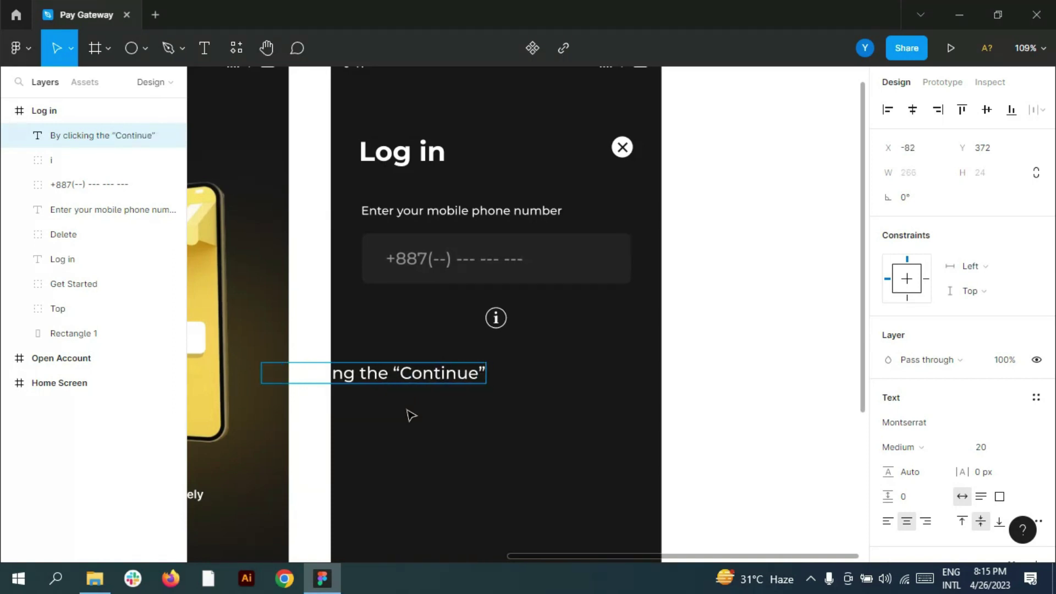
key("Escape")
left_click_drag(396, 372, 493, 372)
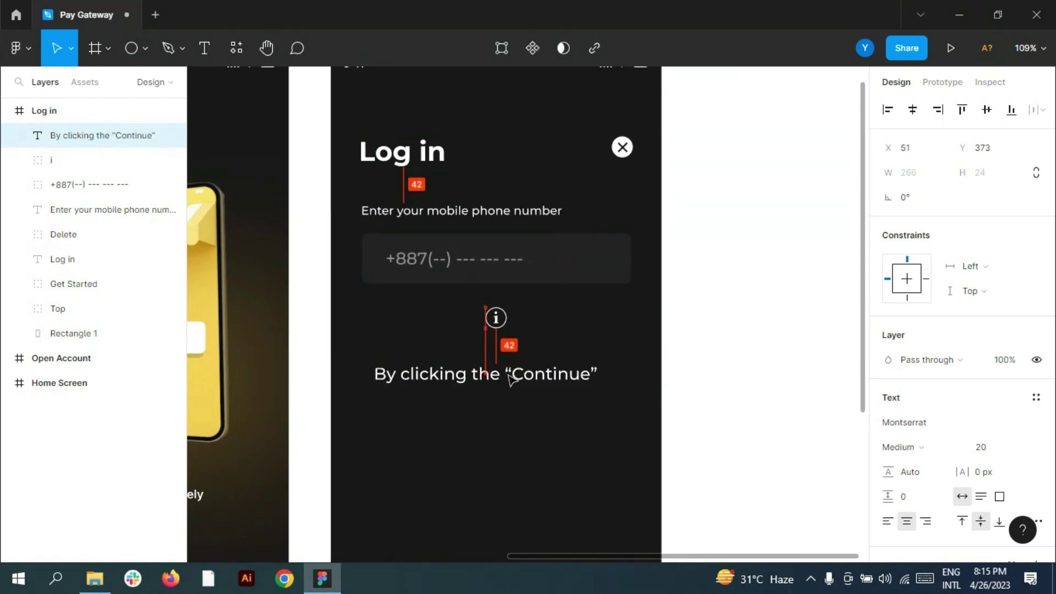
Set the consent text to size 14 and finish the sentence ending with 'Details'
key("Return")
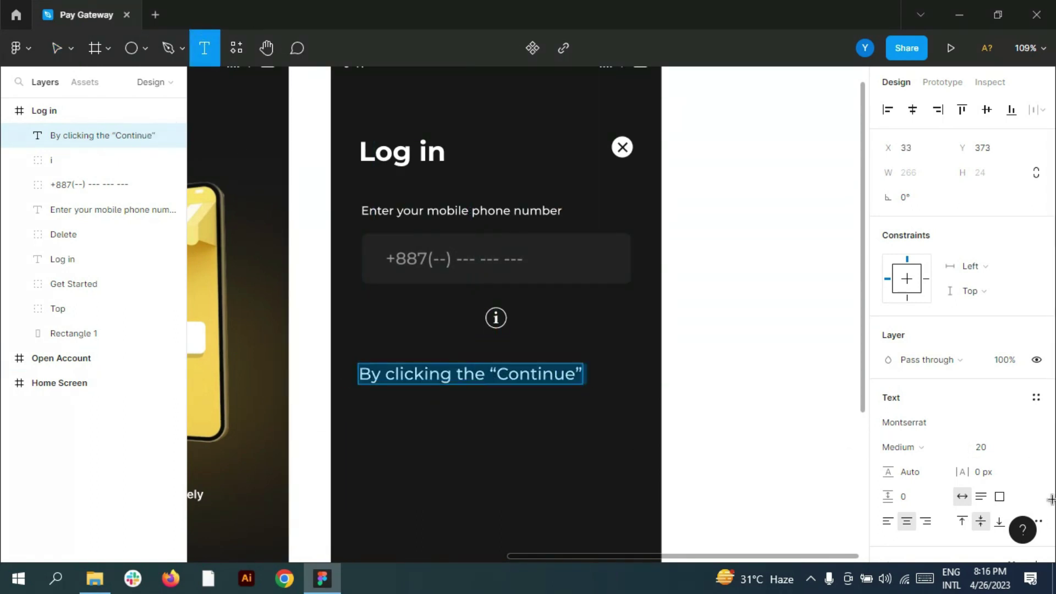
left_click(1021, 451)
left_click(1010, 345)
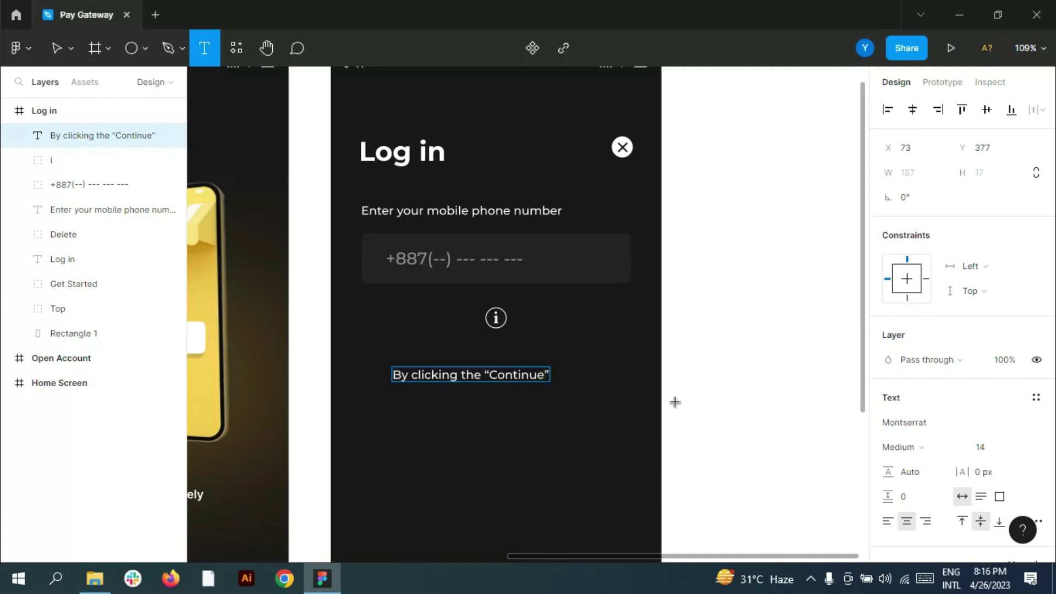
type("button")
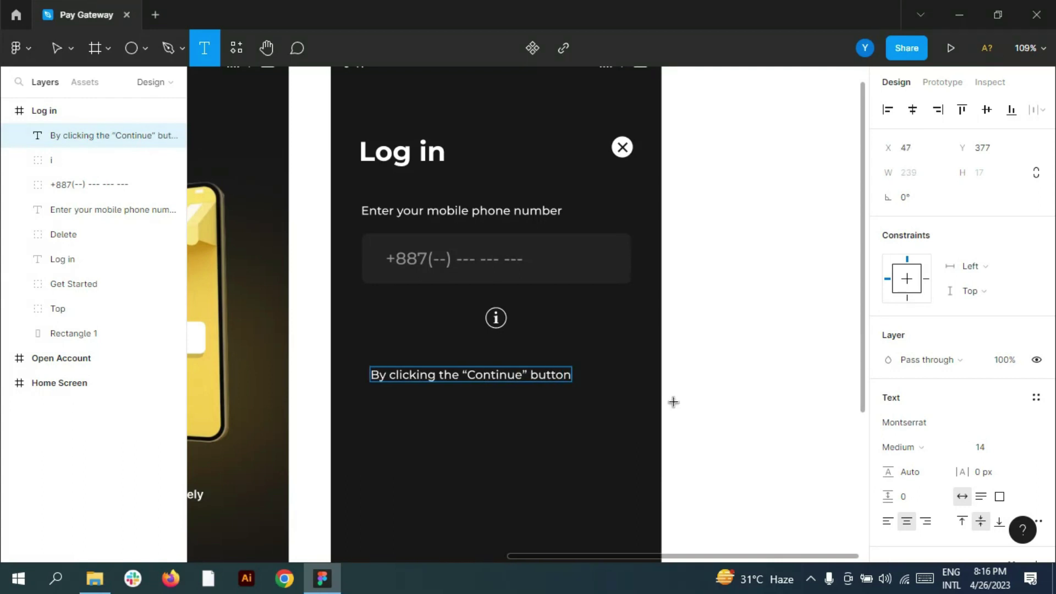
type(", I declare my consent to")
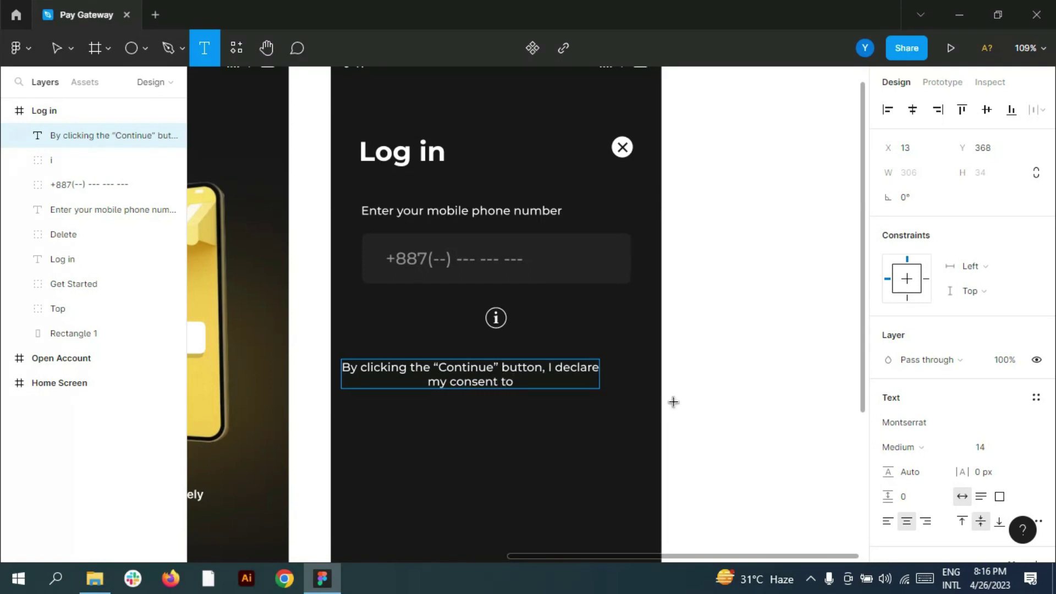
type("Deta")
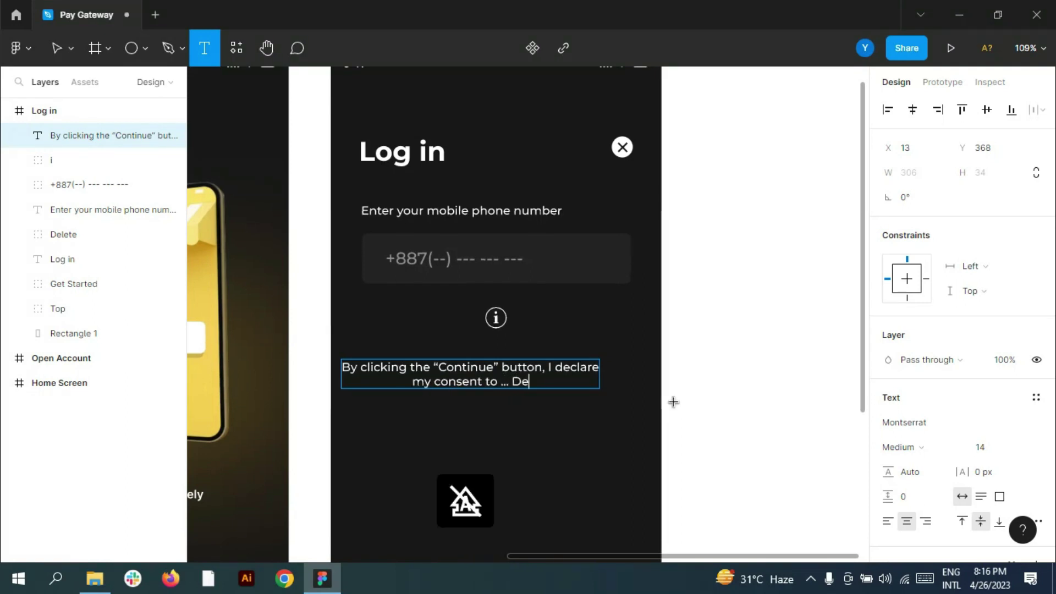
type("ils")
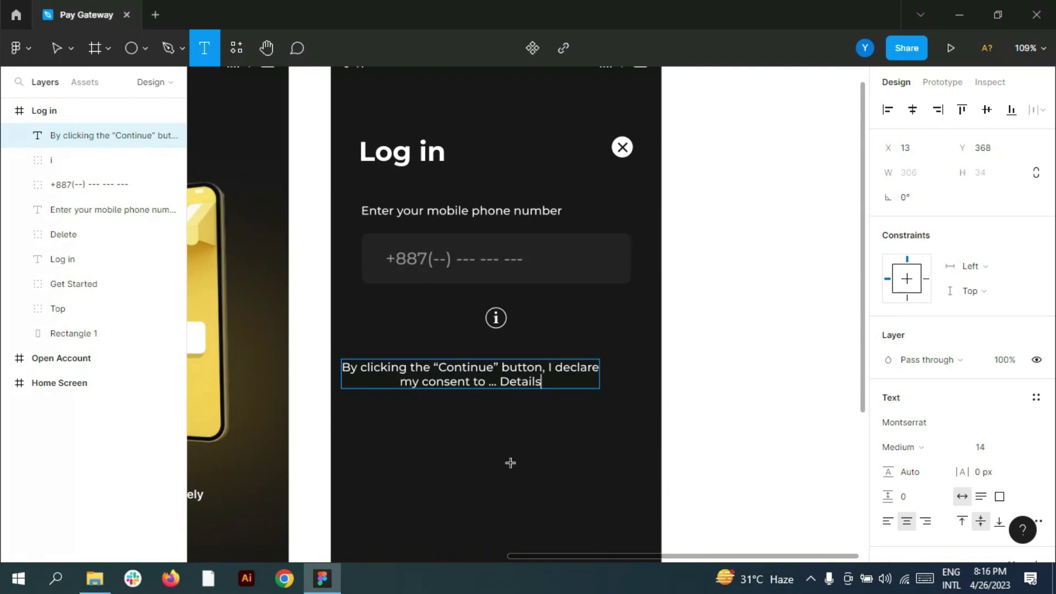
Colour the word Details yellow FFCA2A
scroll(892, 434, "down", 4)
left_click(890, 390)
left_click(830, 242)
key("Escape")
key("Escape")
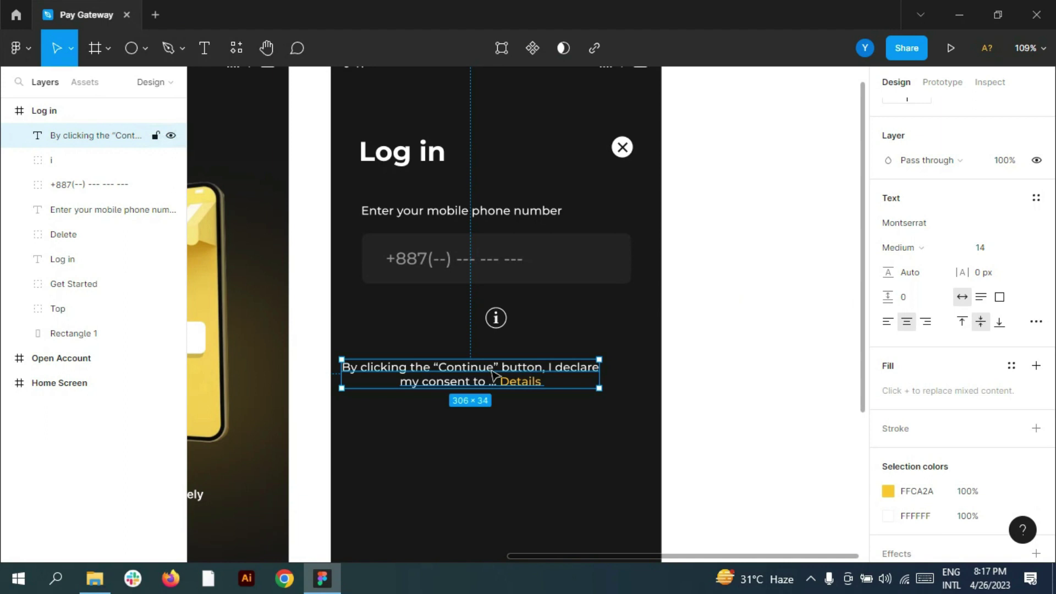
scroll(924, 138, "up", 3)
Copy the phone field group below the consent text and nudge the info icon down
left_click(44, 111)
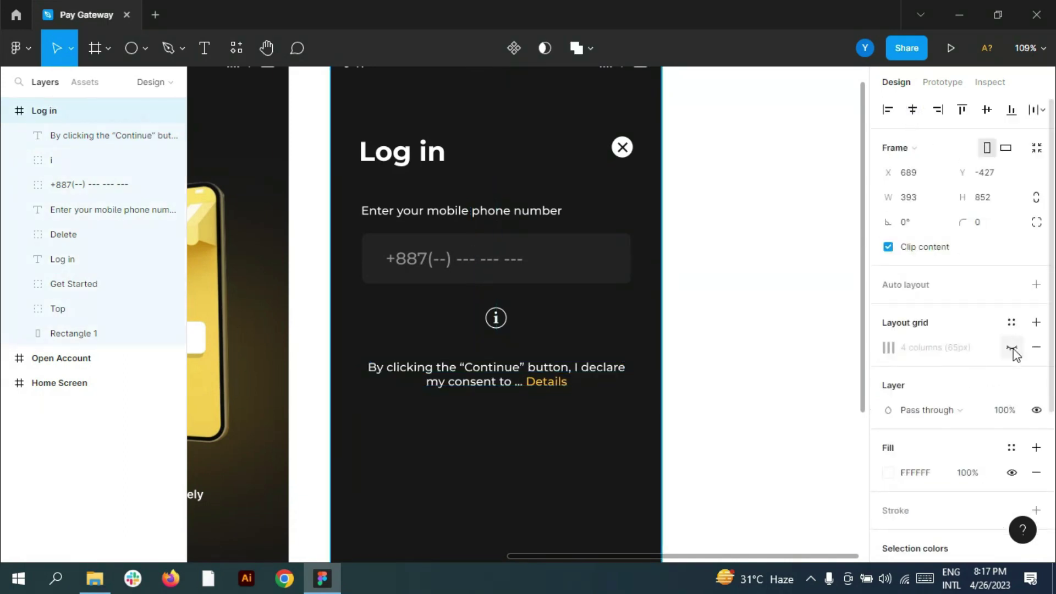
scroll(682, 320, "down", 1)
left_click_drag(556, 252, 557, 425)
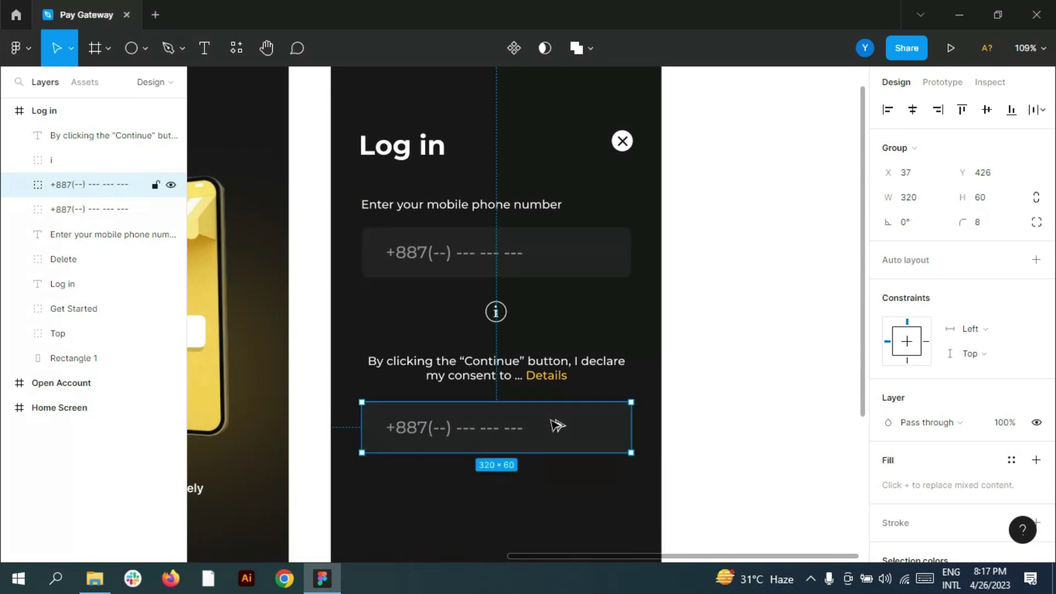
left_click(55, 160)
key("shift+Down")
key("shift+Down")
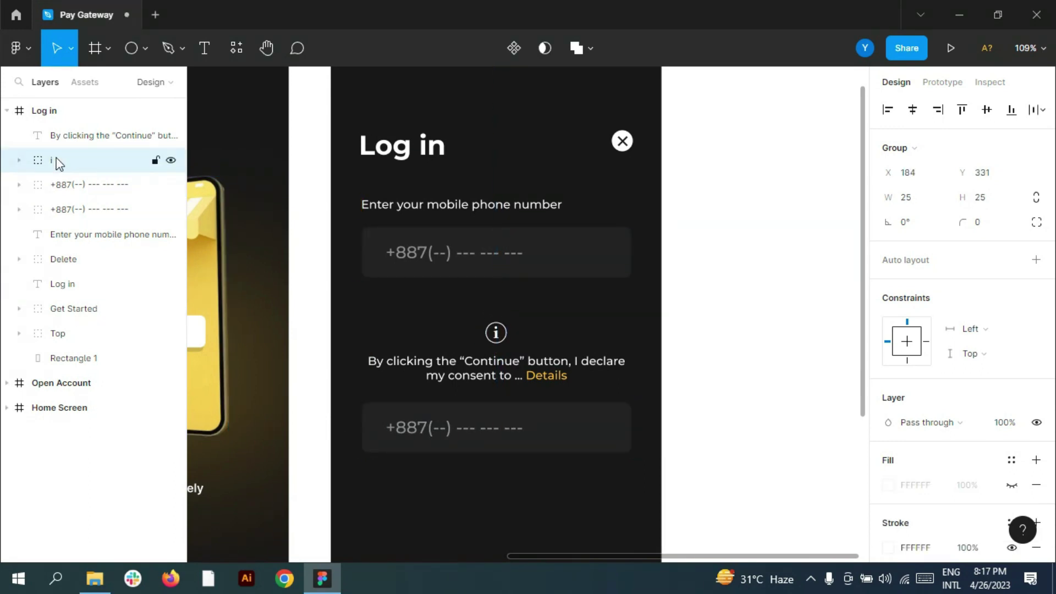
scroll(522, 337, "down", 7)
scroll(521, 337, "up", 6)
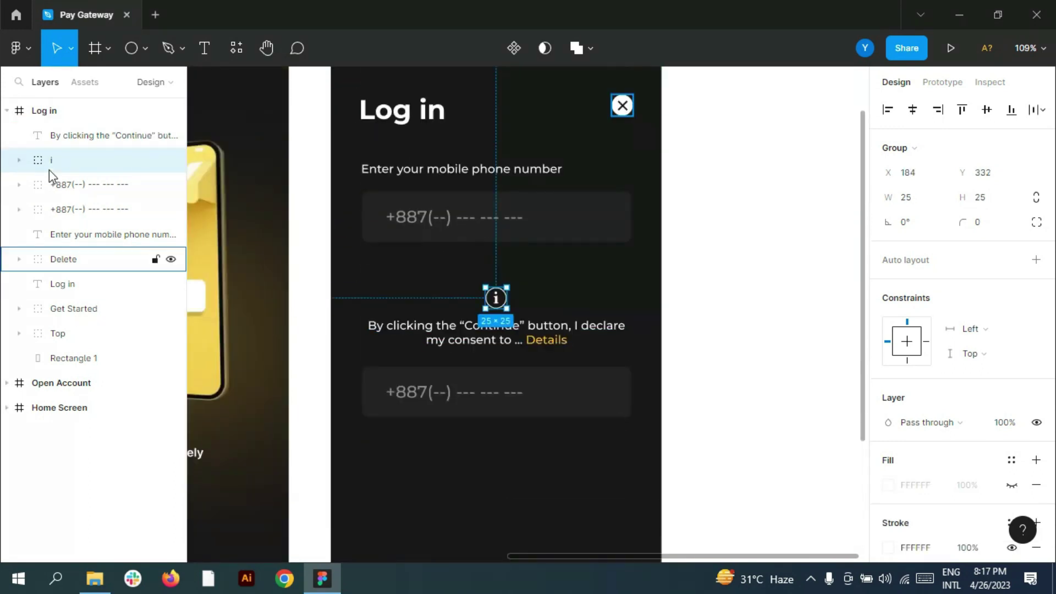
Fill the copied field's background rectangle yellow FFCA2A
left_click(79, 185)
left_click(19, 184)
left_click(88, 234)
left_click(887, 422)
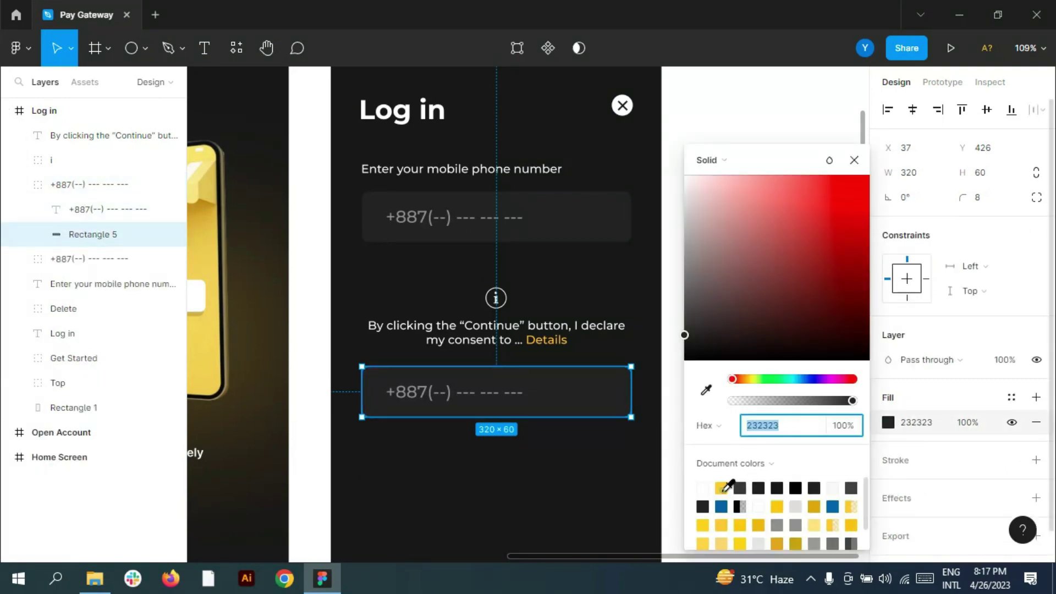
left_click(746, 481)
left_click(580, 262)
Change the copied placeholder text to Continue in dark 171717
double_click(444, 390)
type("Continu")
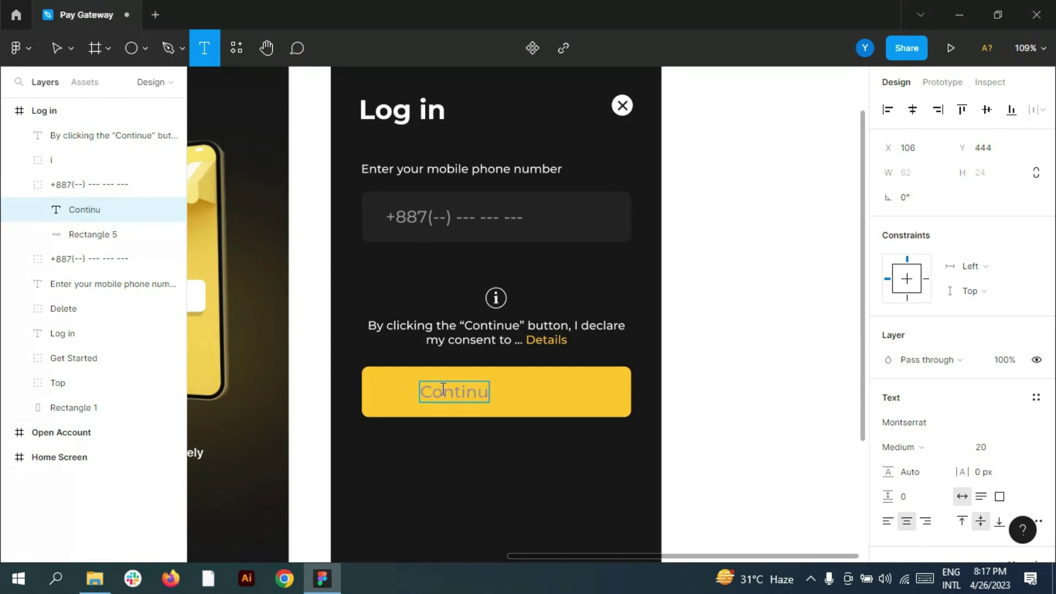
scroll(962, 330, "down", 3)
left_click(888, 435)
left_click(706, 389)
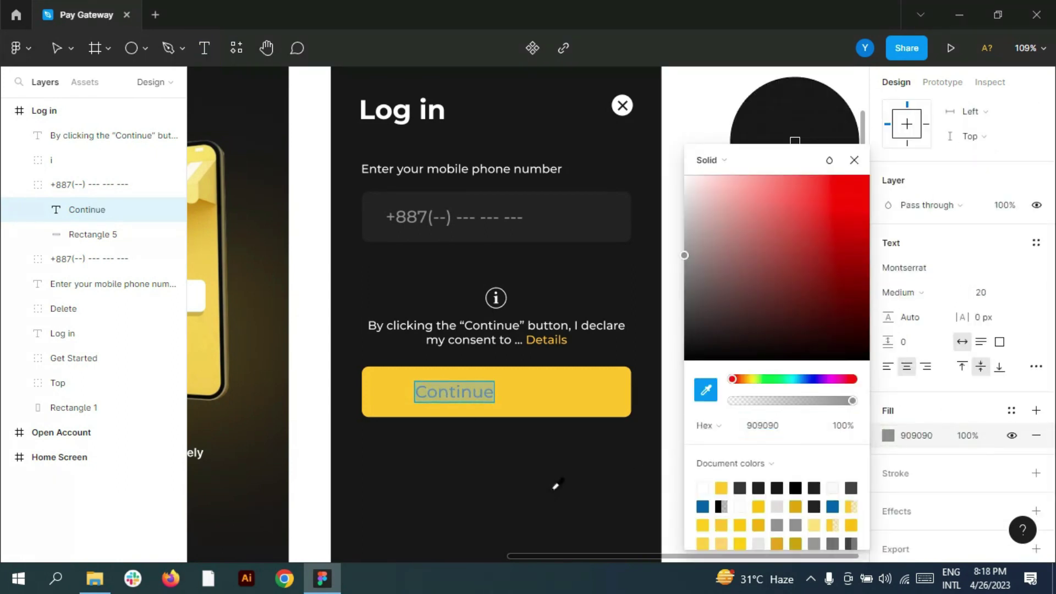
left_click(554, 488)
Delete the Get Started button from the Log in screen
scroll(794, 248, "down", 3)
left_click(579, 493)
left_click(563, 355)
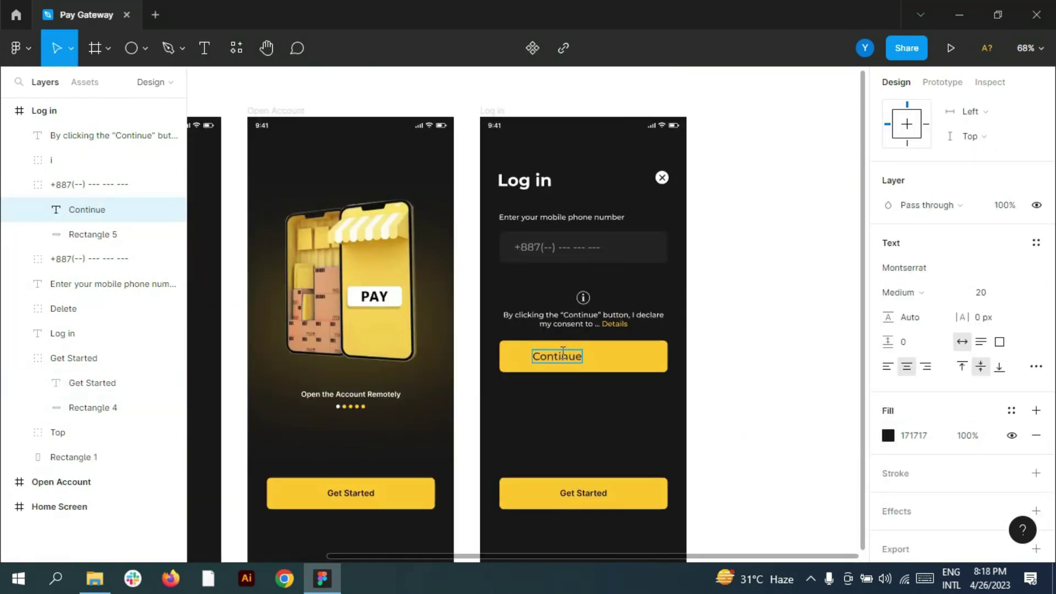
left_click(635, 492)
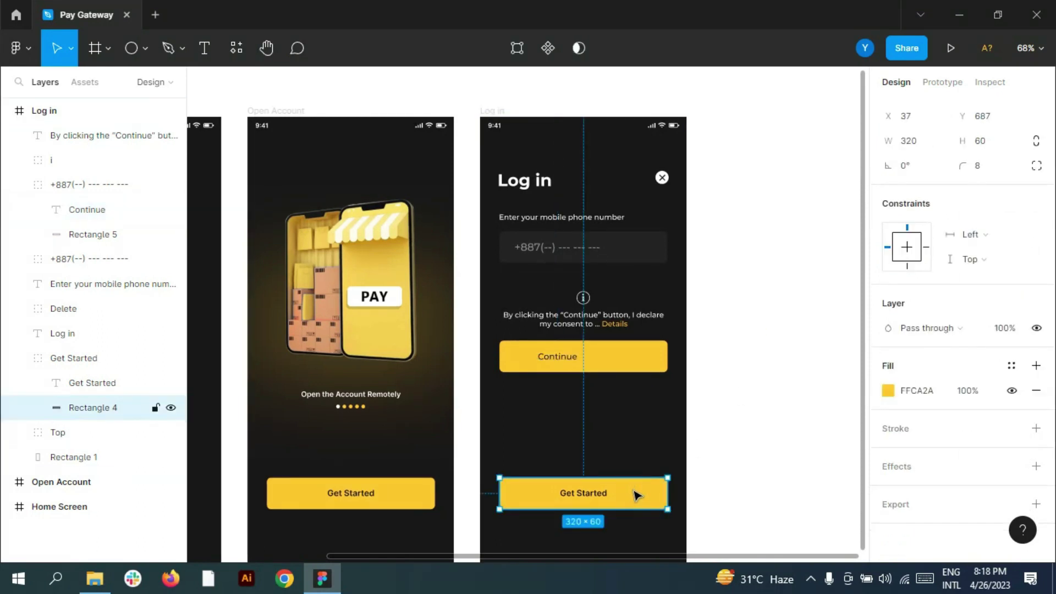
key("Delete")
left_click(599, 493)
Make the Continue text SemiBold
scroll(617, 349, "up", 2)
left_click(555, 355)
left_click(907, 447)
left_click(941, 272)
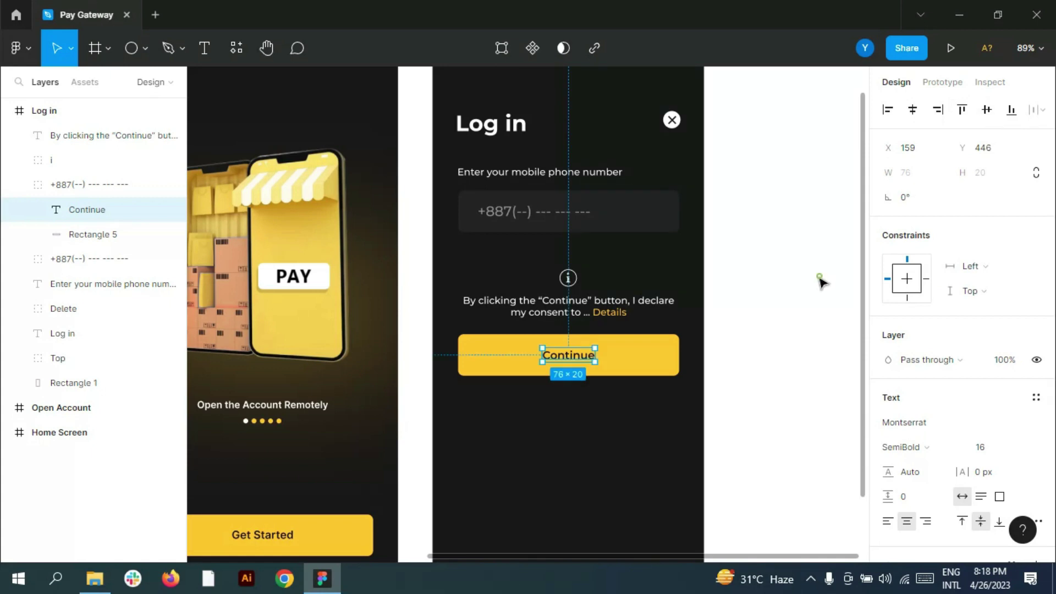
Name the button group Continue, then select the consent text, icon and button together
scroll(606, 375, "up", 3)
double_click(82, 212)
double_click(79, 184)
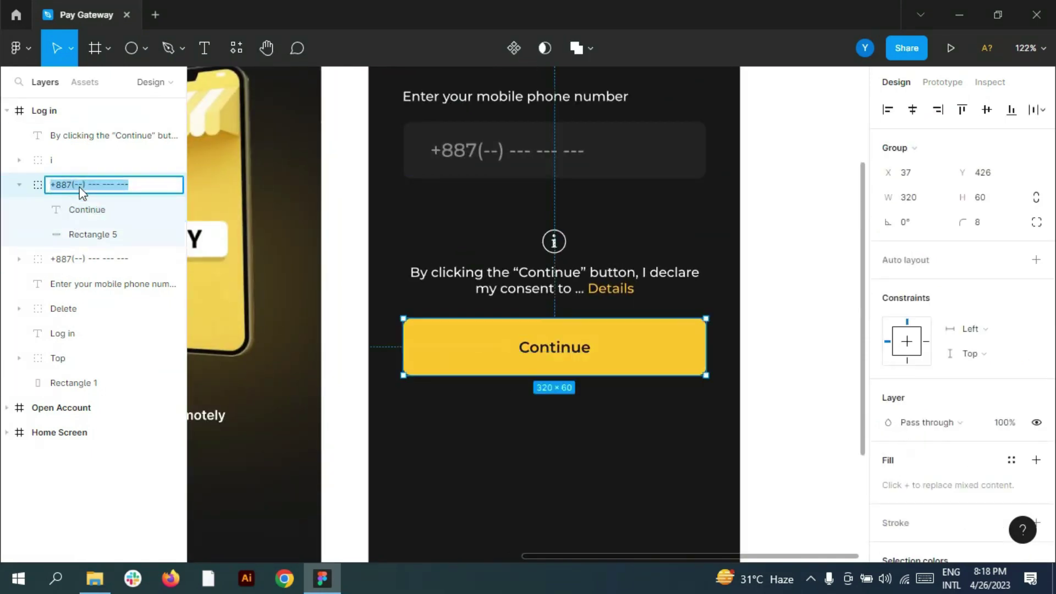
type("Continue")
left_click(17, 184)
left_click(74, 140)
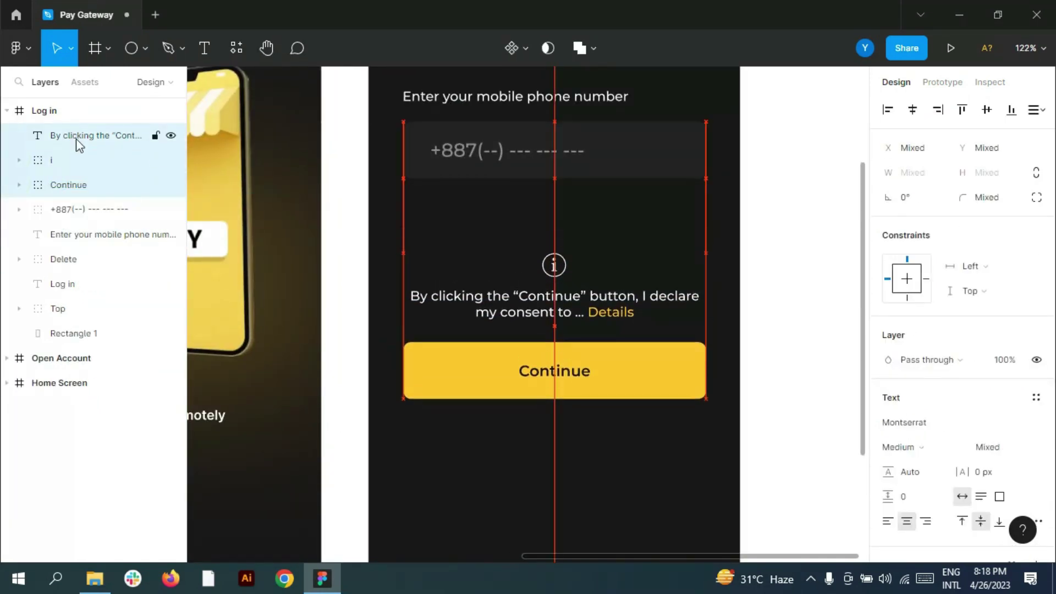
left_click(814, 215)
scroll(799, 450, "down", 3)
scroll(799, 449, "down", 5)
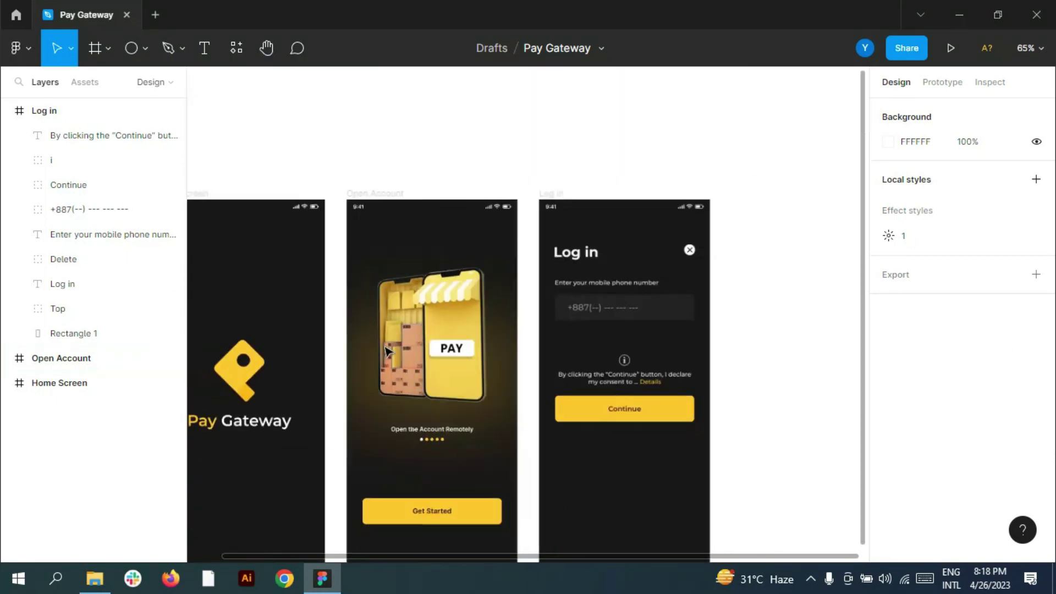
Draw a wide rectangle below the Continue button in the Log in frame
scroll(612, 464, "up", 5)
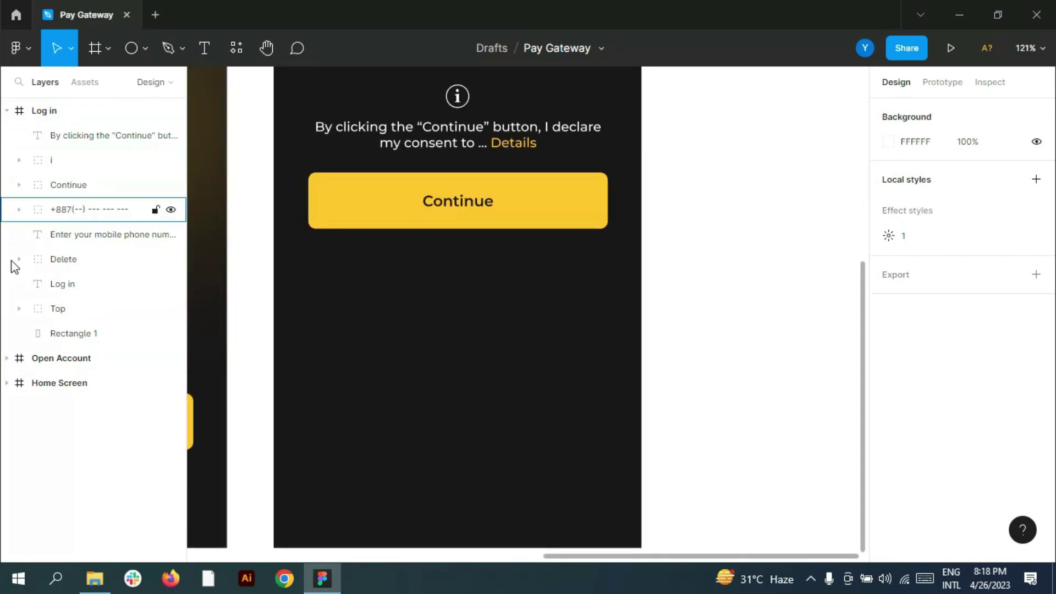
left_click(72, 118)
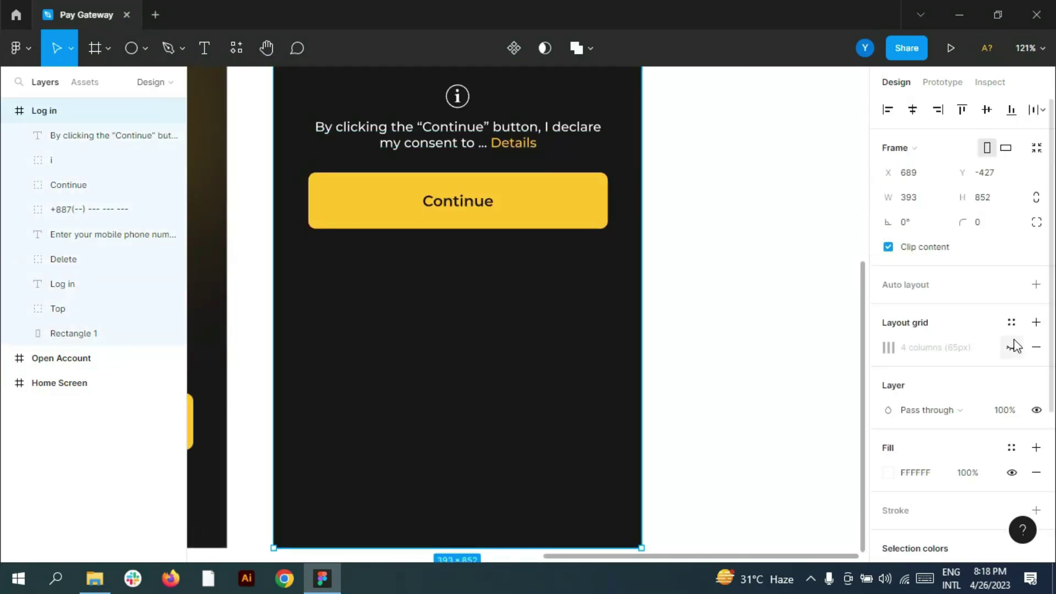
left_click(143, 48)
left_click(117, 89)
scroll(457, 328, "up", 1)
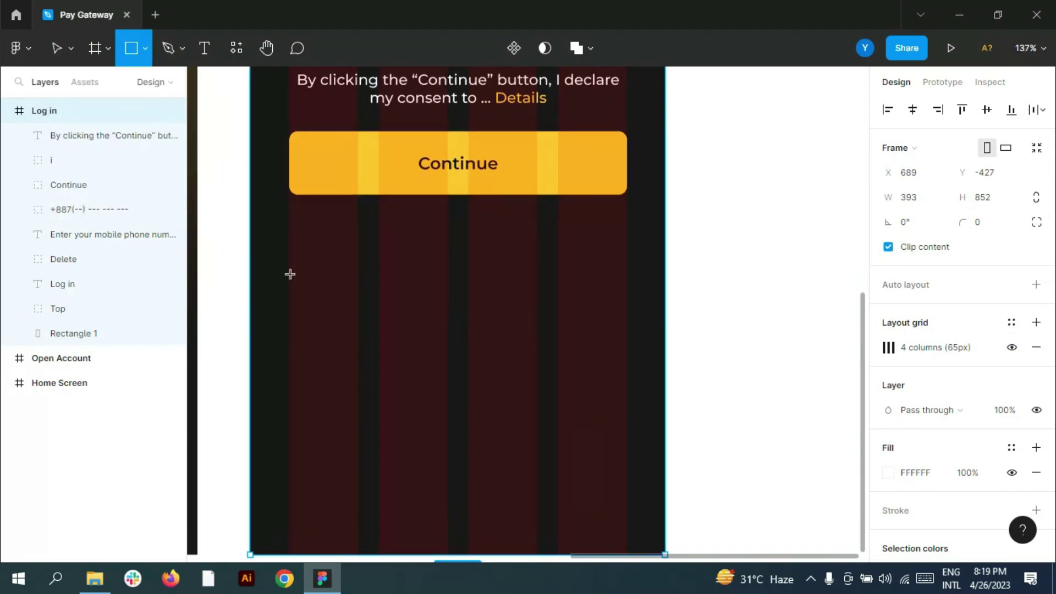
left_click_drag(289, 273, 627, 325)
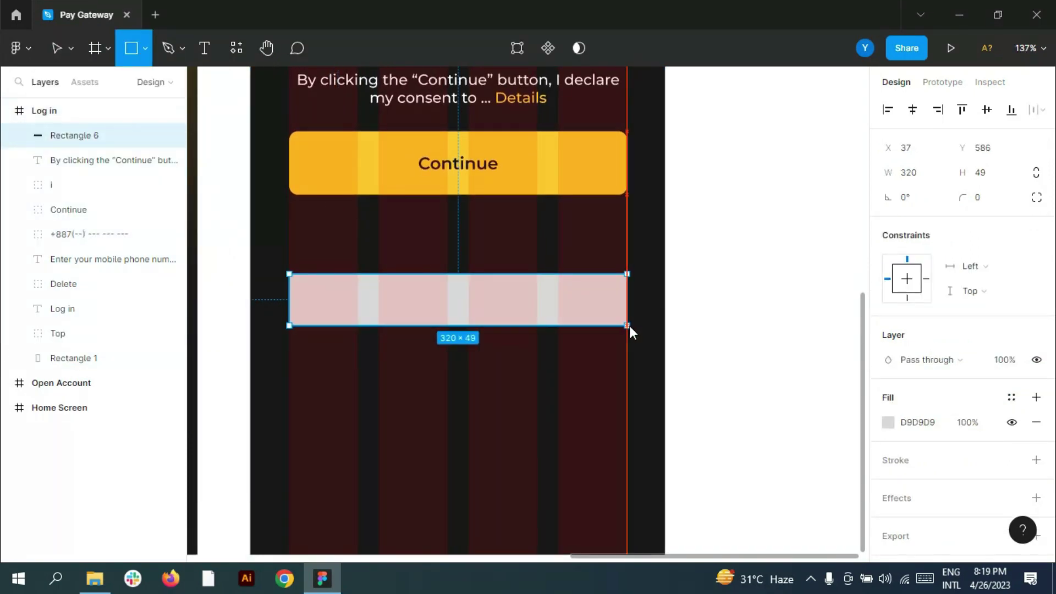
Set the rectangle's height to 33 and its corner radius to 5
left_click(991, 176)
type("33")
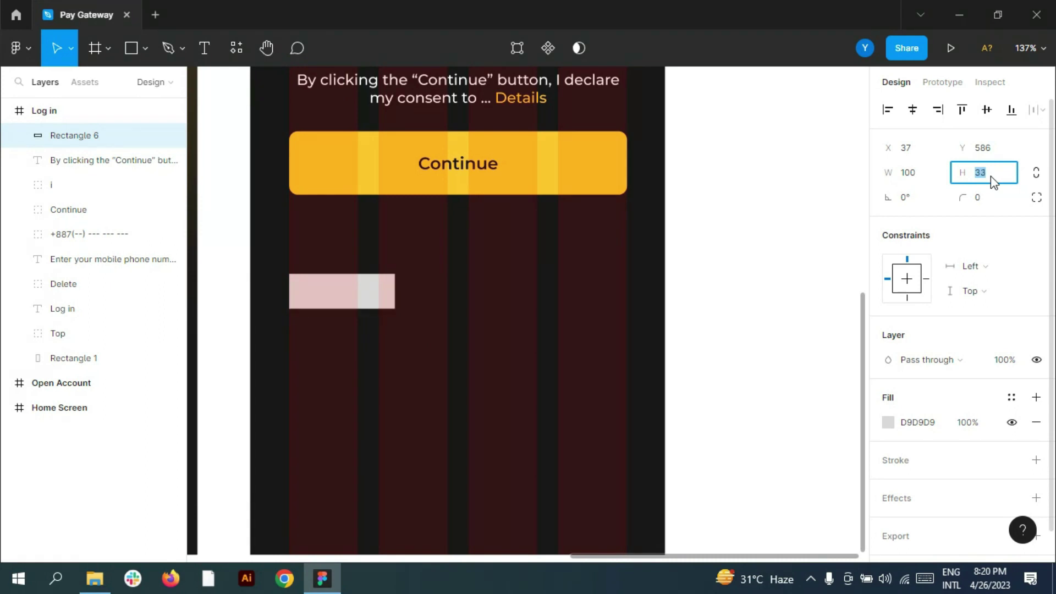
left_click(984, 197)
type("5")
key("Return")
scroll(311, 285, "up", 5)
scroll(311, 286, "down", 2)
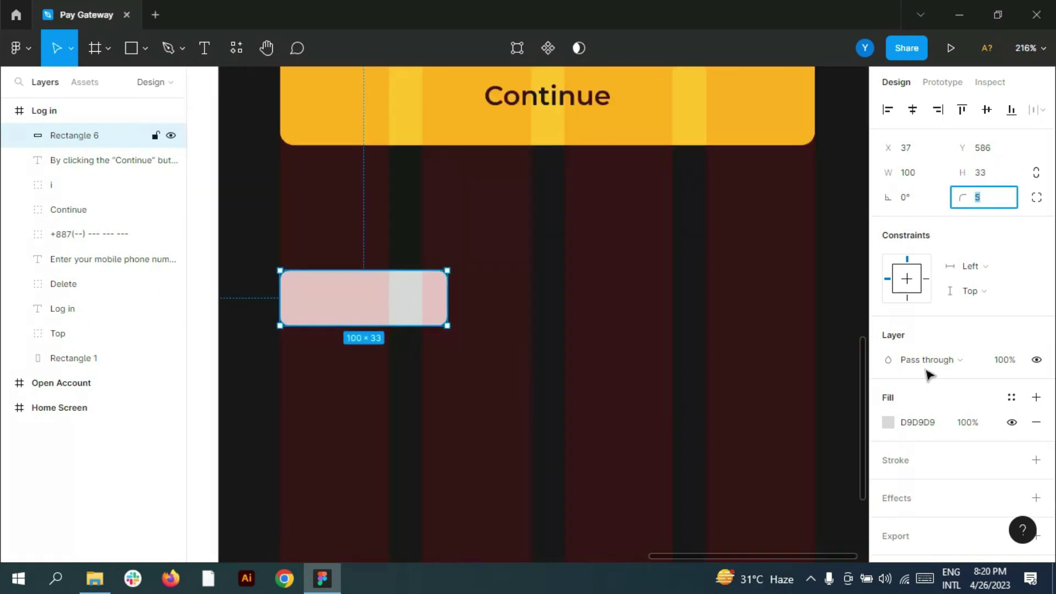
Remove the box's fill and give it a dark grey #232323 outline matching the phone field
left_click(1036, 459)
left_click(1036, 422)
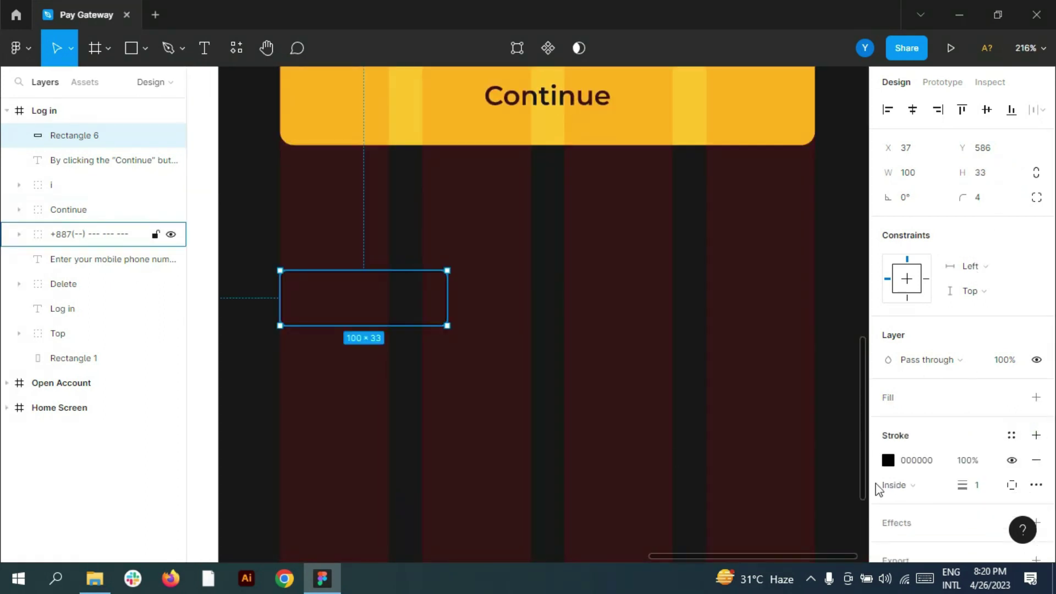
left_click(888, 460)
scroll(607, 402, "up", 5)
scroll(607, 402, "up", 8)
left_click(706, 389)
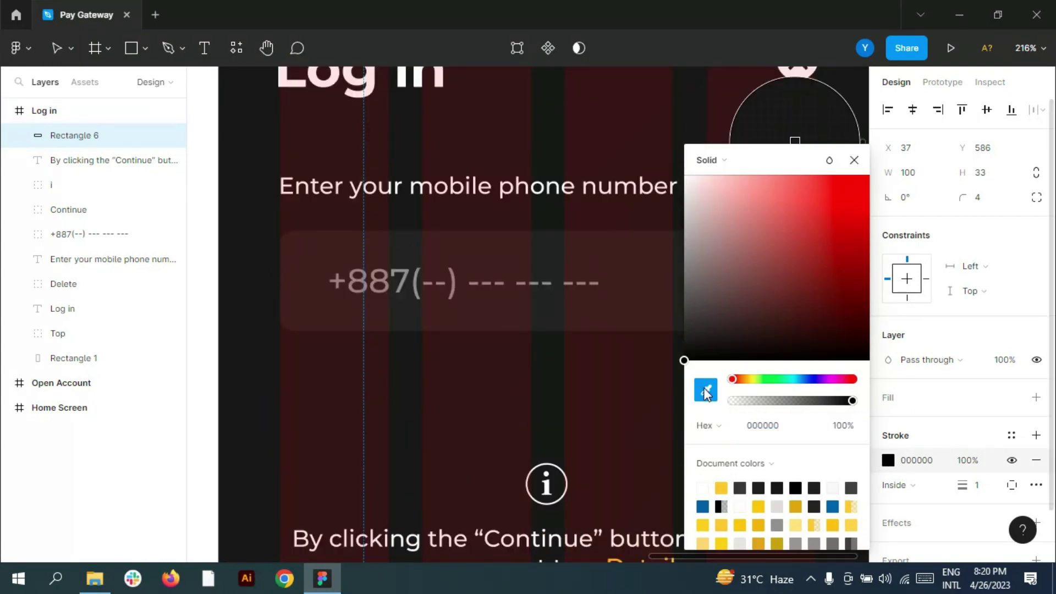
left_click(641, 266)
scroll(352, 393, "down", 10)
scroll(352, 393, "down", 2)
left_click(533, 361)
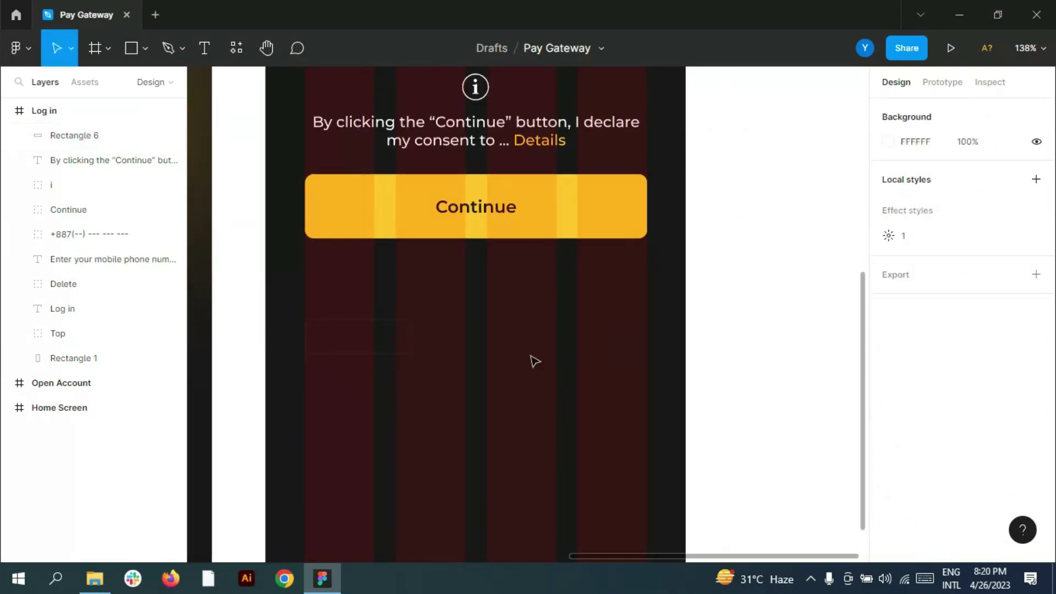
Duplicate the box twice to the right, 10px apart, forming a row of three
scroll(533, 361, "up", 1)
left_click(421, 320)
left_click_drag(418, 317, 532, 313)
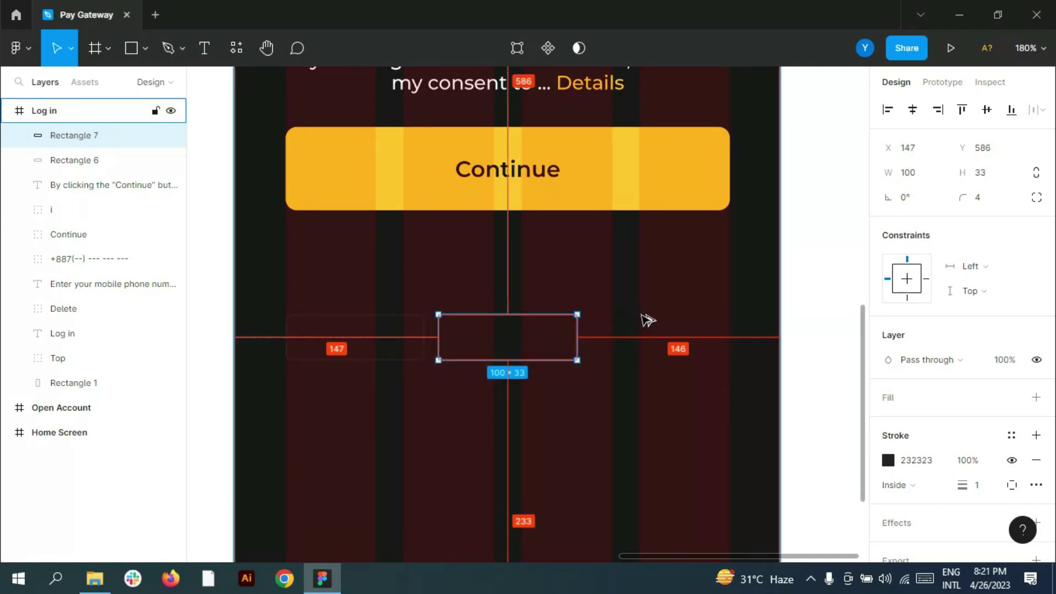
key("Escape")
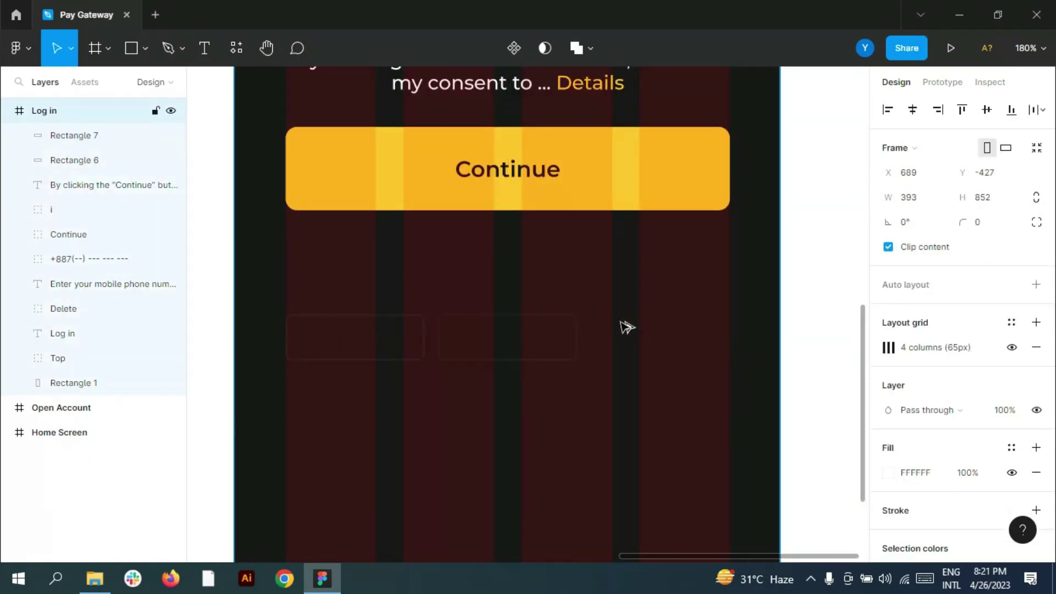
left_click(514, 345)
left_click_drag(514, 345, 698, 346)
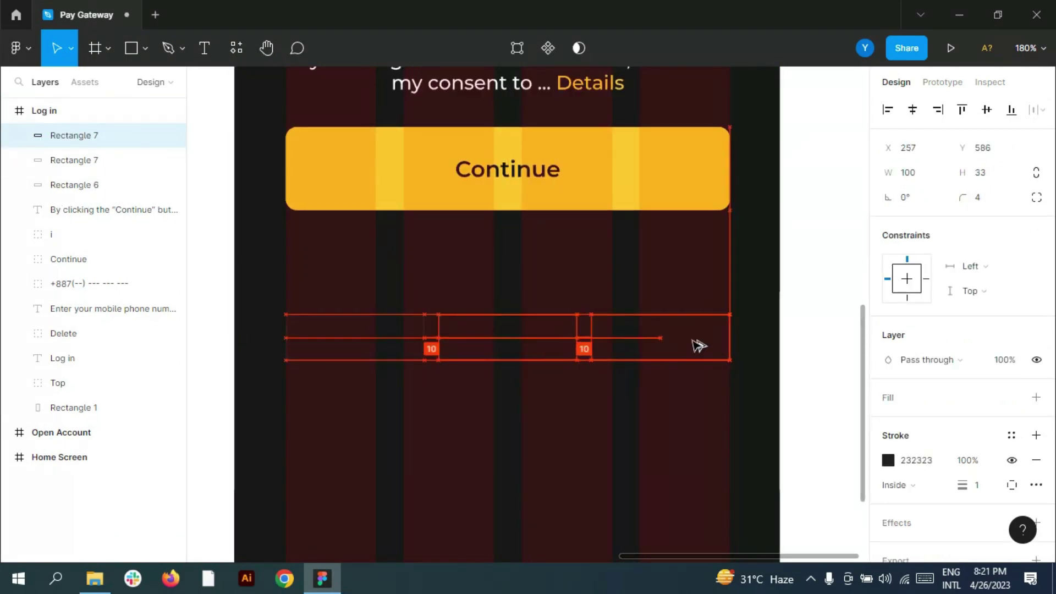
Hide the Log in frame's column layout grid
left_click(44, 110)
left_click(1011, 347)
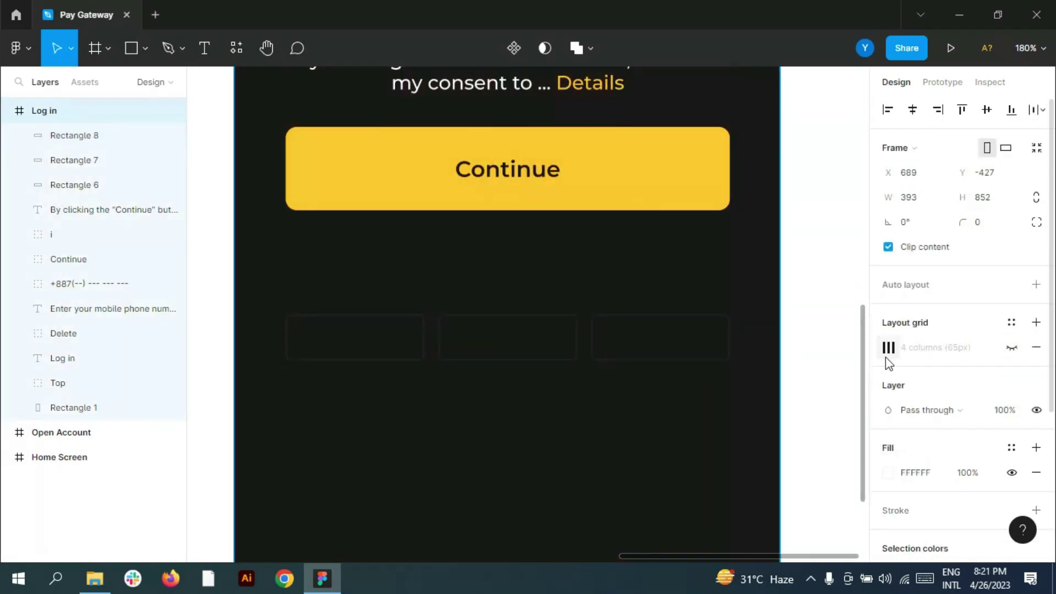
scroll(458, 381, "down", 2)
scroll(460, 375, "down", 3)
Add a centred 1 label in the first box and group it with the box as '1'
scroll(471, 365, "up", 3)
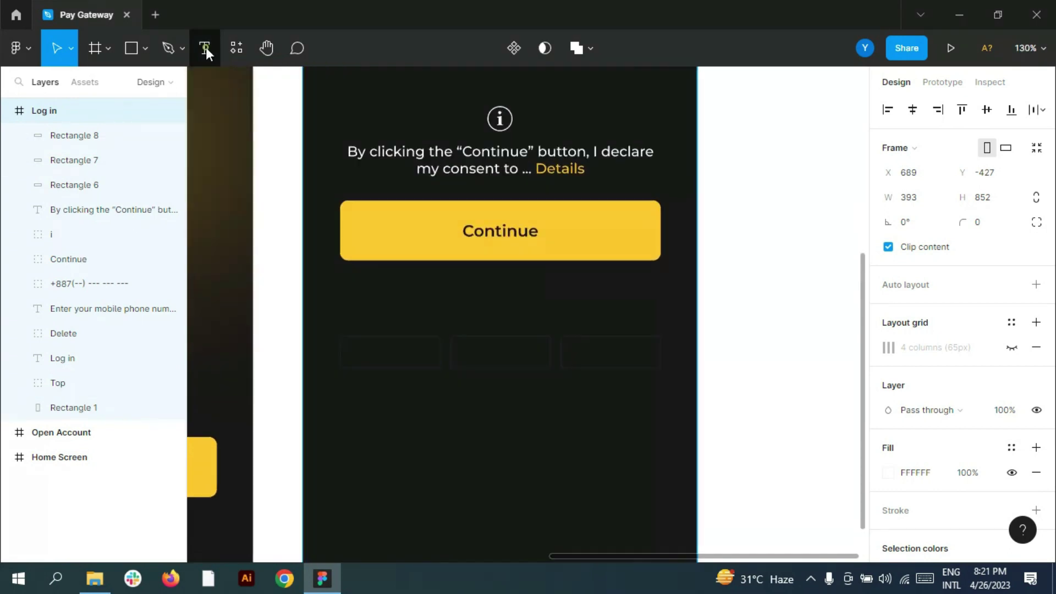
left_click(204, 48)
scroll(386, 347, "up", 5)
left_click(386, 346)
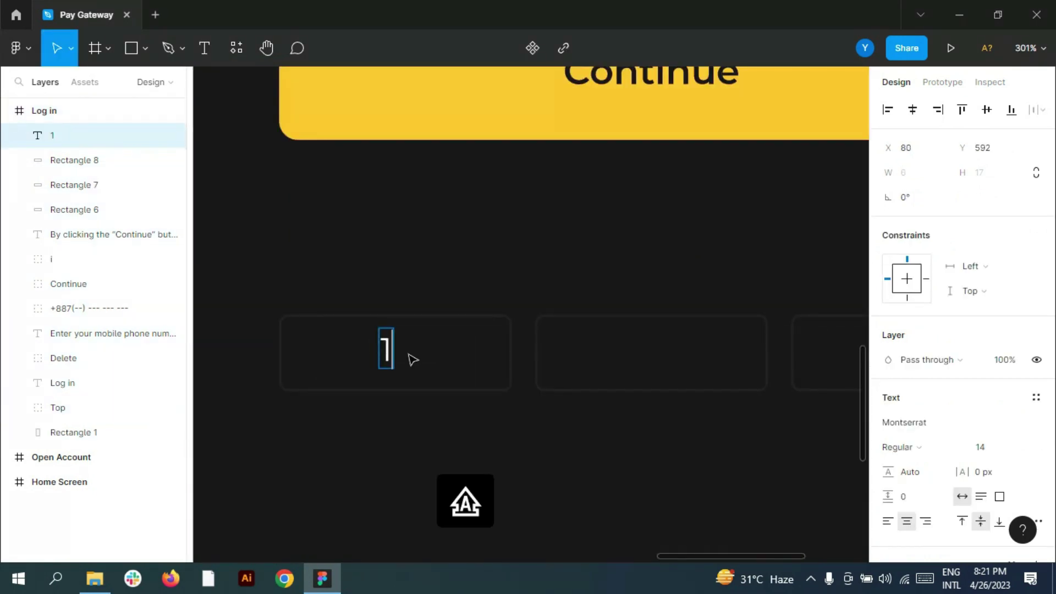
key("Escape")
left_click_drag(386, 348, 392, 351)
left_click(61, 209)
left_click_drag(52, 135, 71, 199)
left_click(77, 211, "shift")
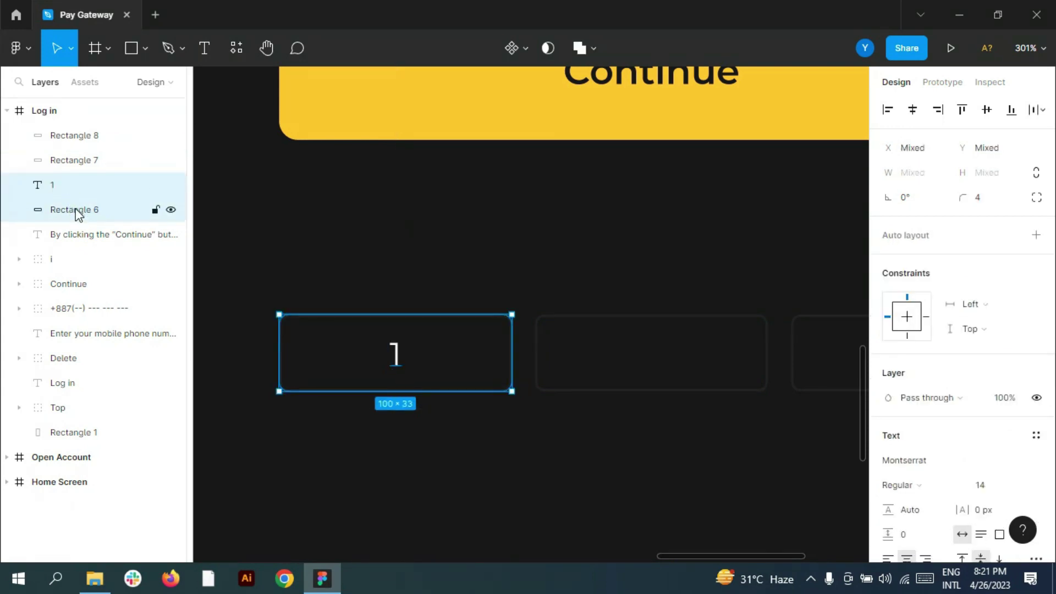
key("ctrl+g")
double_click(52, 185)
type("1")
key("Return")
Copy the label into the second box, change it to 2, and group it as '2'
double_click(396, 354)
left_click_drag(410, 360, 666, 360)
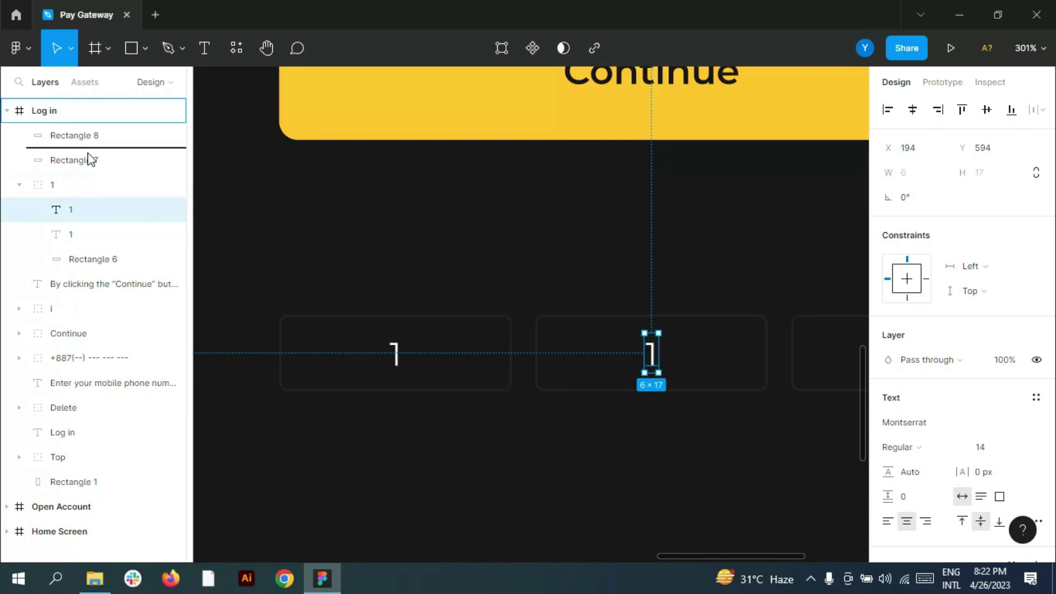
left_click_drag(91, 159, 91, 158)
left_click(205, 49)
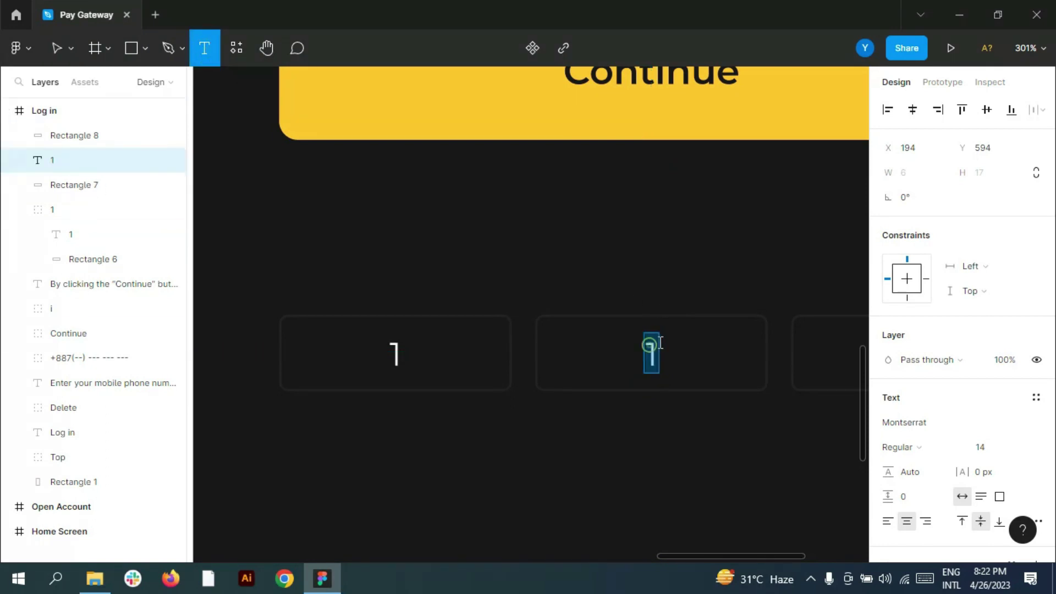
type("2")
left_click(67, 56)
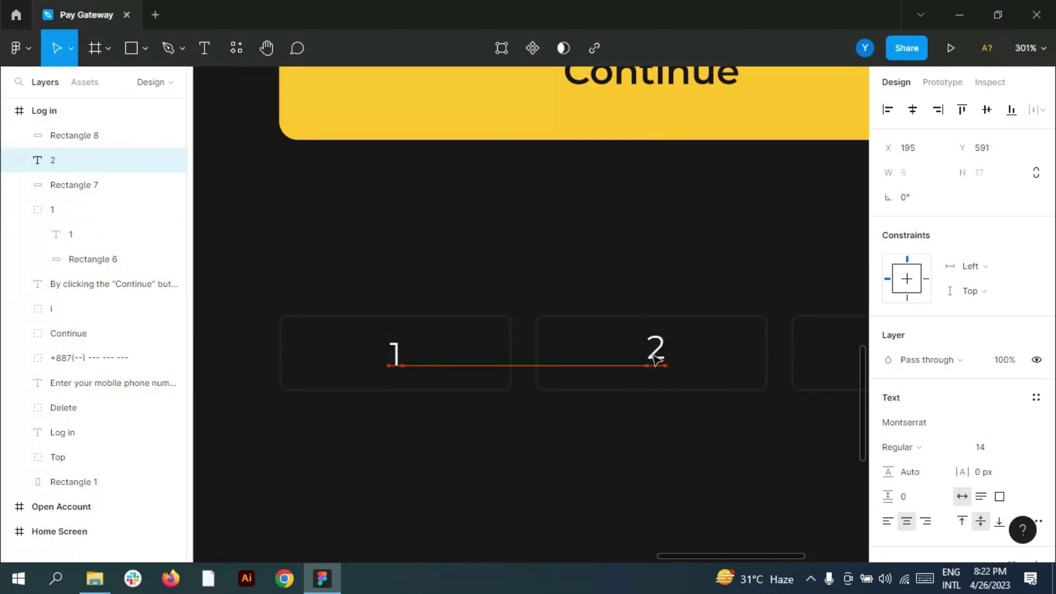
left_click(70, 185, "shift")
key("ctrl+g")
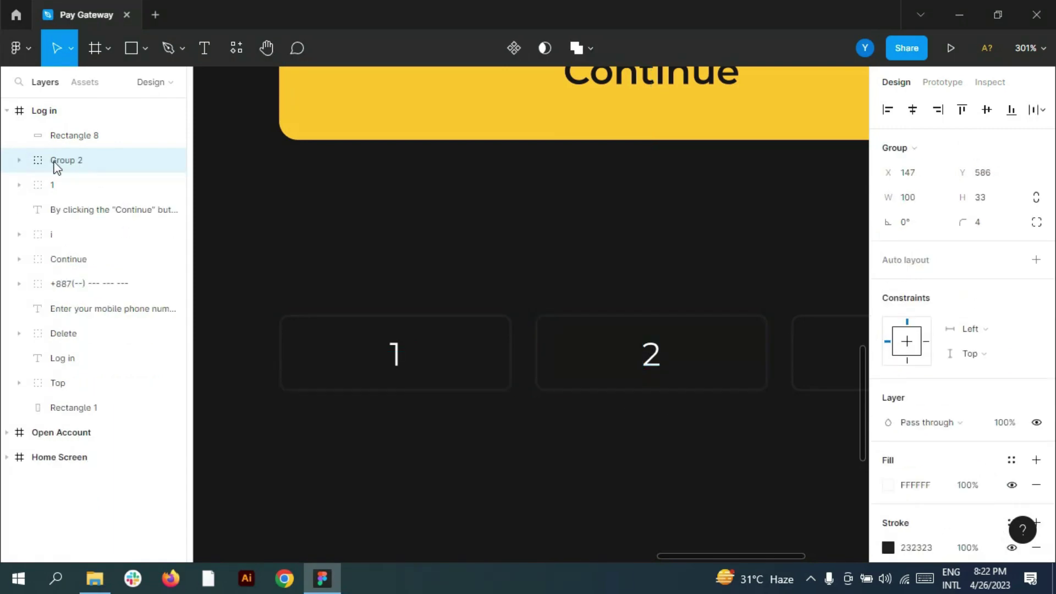
double_click(52, 160)
type("2")
Copy the label into the third box, change it to 3, and group it with that box
left_click(19, 160)
left_click(72, 184)
scroll(307, 301, "down", 2)
left_click_drag(501, 329, 676, 337)
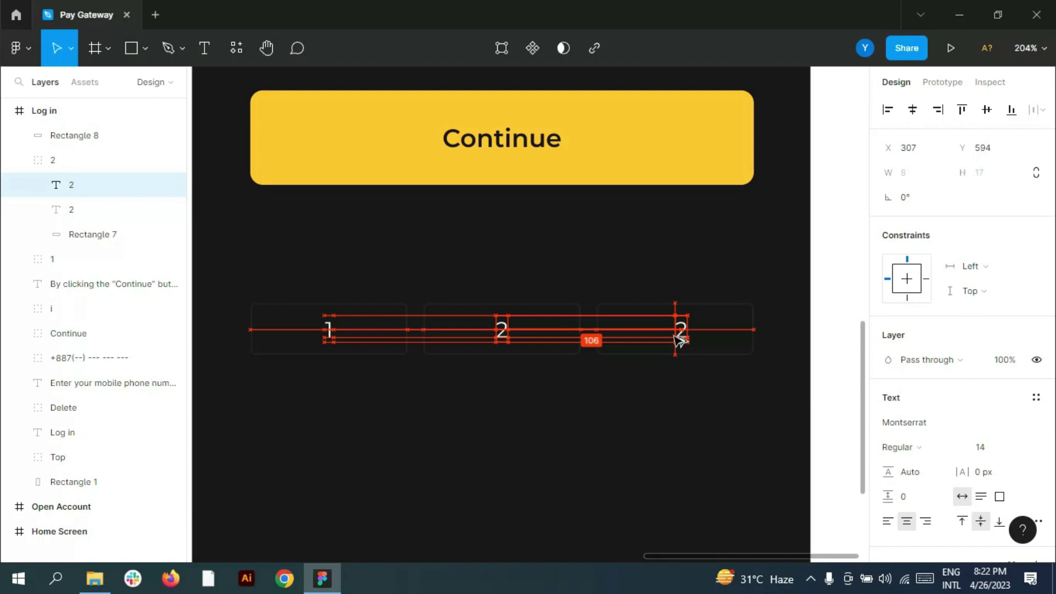
left_click(20, 184)
left_click(90, 160, "shift")
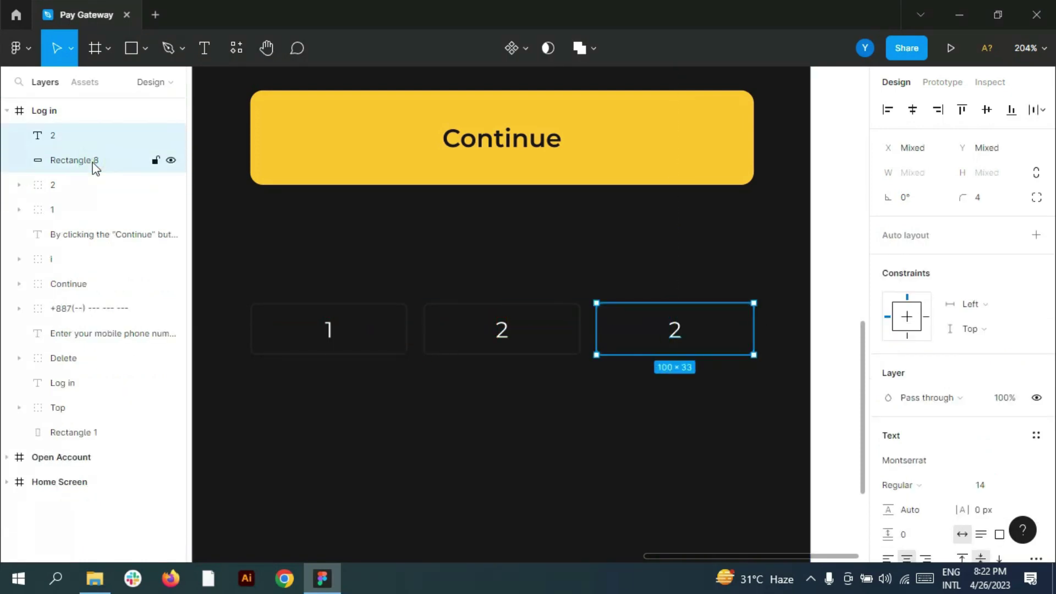
key("ctrl+g")
double_click(77, 135)
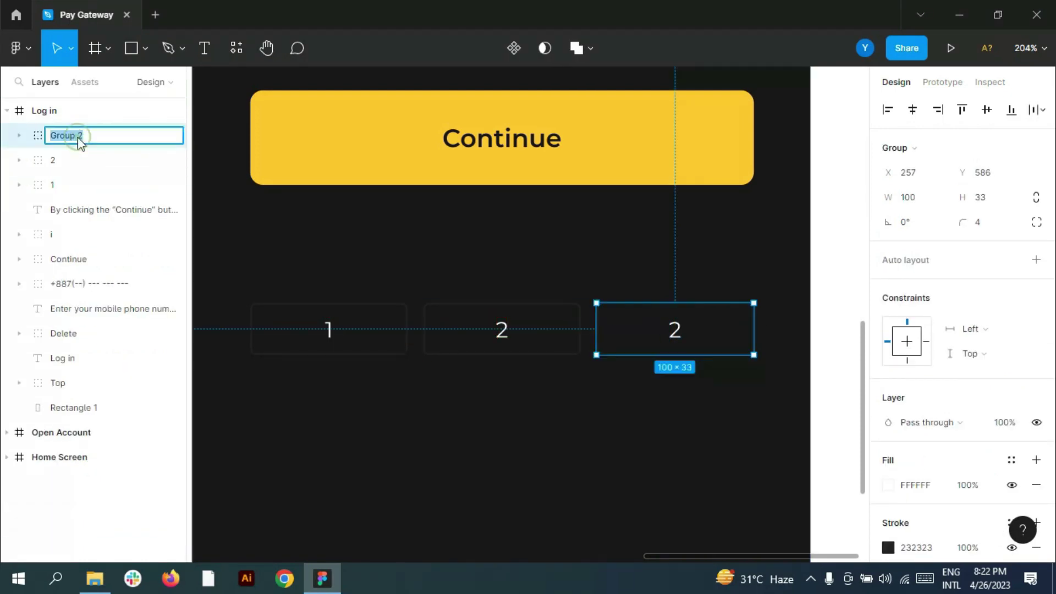
left_click(202, 49)
left_click(671, 327)
key("Escape")
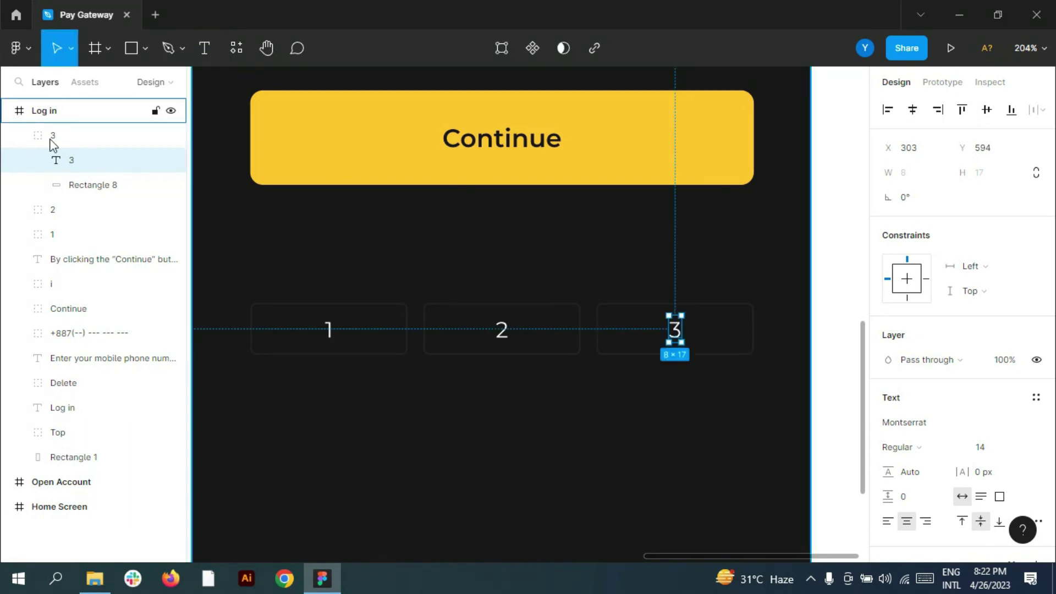
Duplicate the grouped 1-2-3 row of keys beneath the original
left_click(26, 135)
left_click(55, 185, "shift")
scroll(491, 272, "down", 2)
left_click_drag(498, 309, 502, 337)
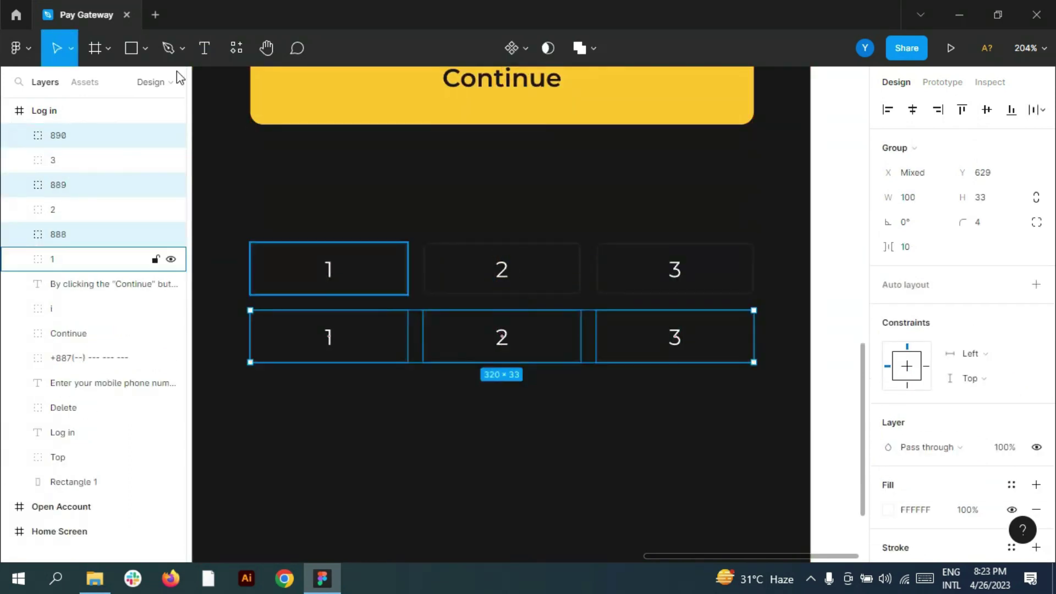
Change the second row's first key label and group name to 4
key("t")
left_click(325, 332)
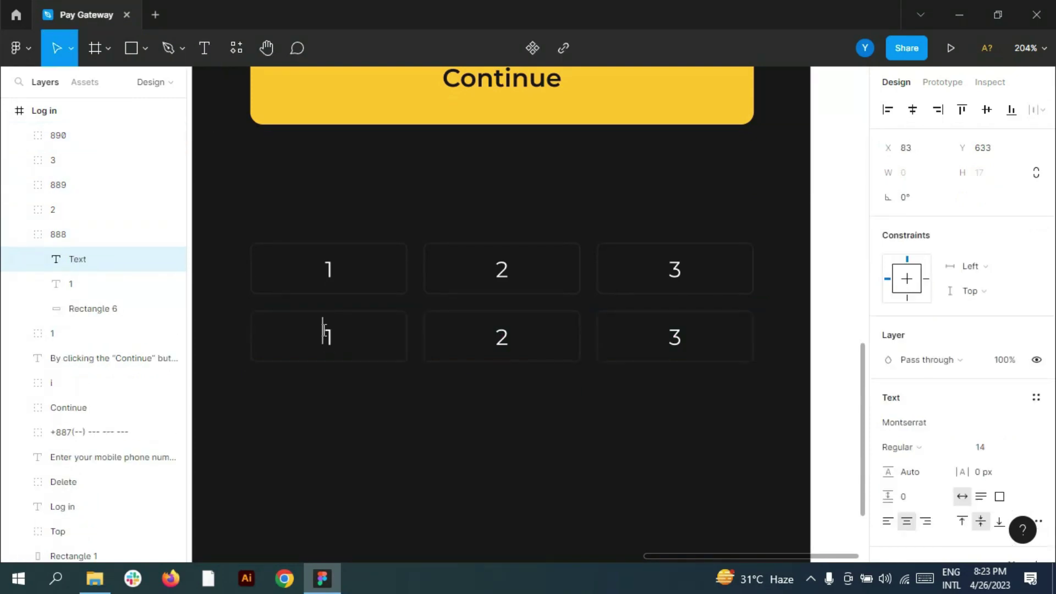
left_click(328, 334)
type("4")
double_click(52, 236)
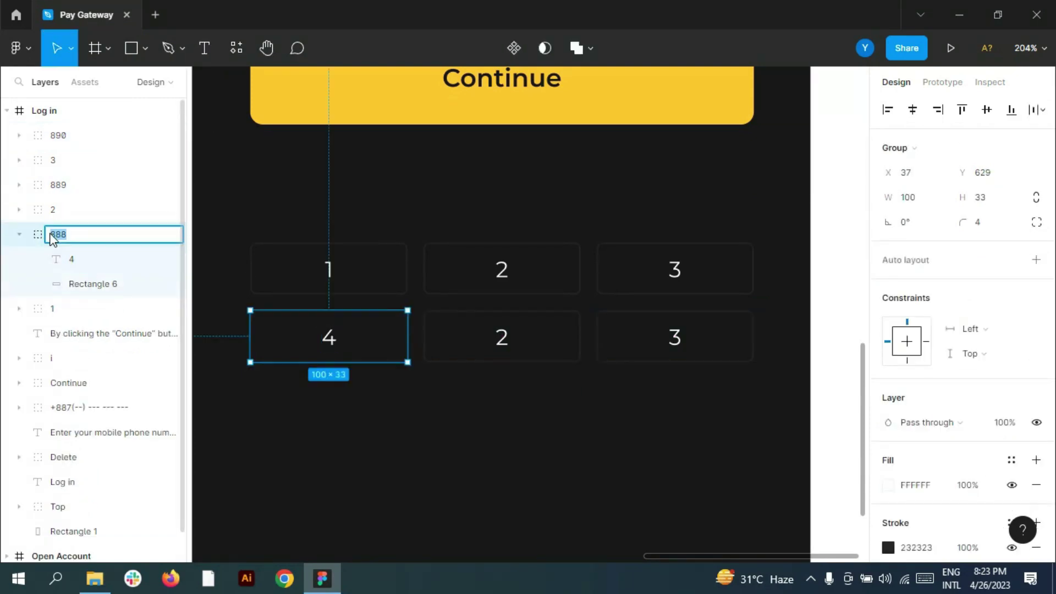
type("4")
left_click_drag(22, 238, 66, 164)
Relabel and rename the second row's middle and right keys as 5 and 6
key("t")
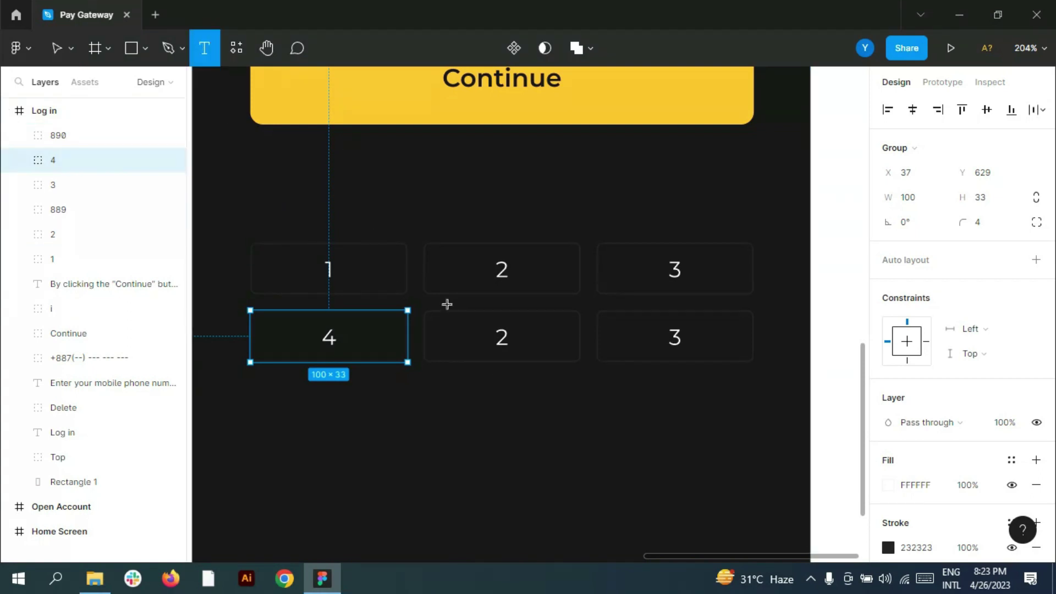
left_click(504, 333)
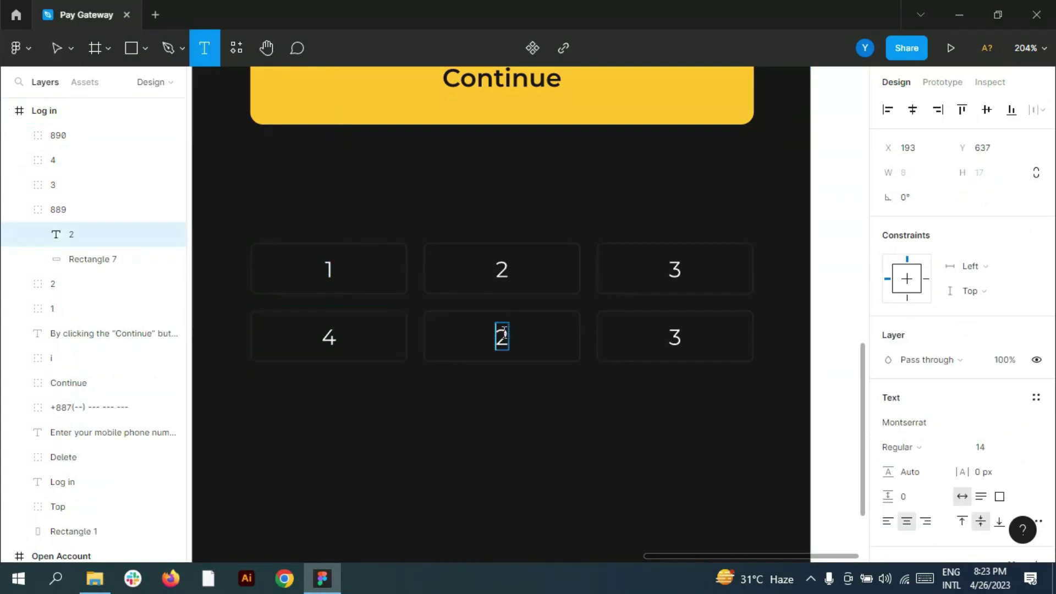
double_click(57, 211)
left_click_drag(71, 219, 77, 158)
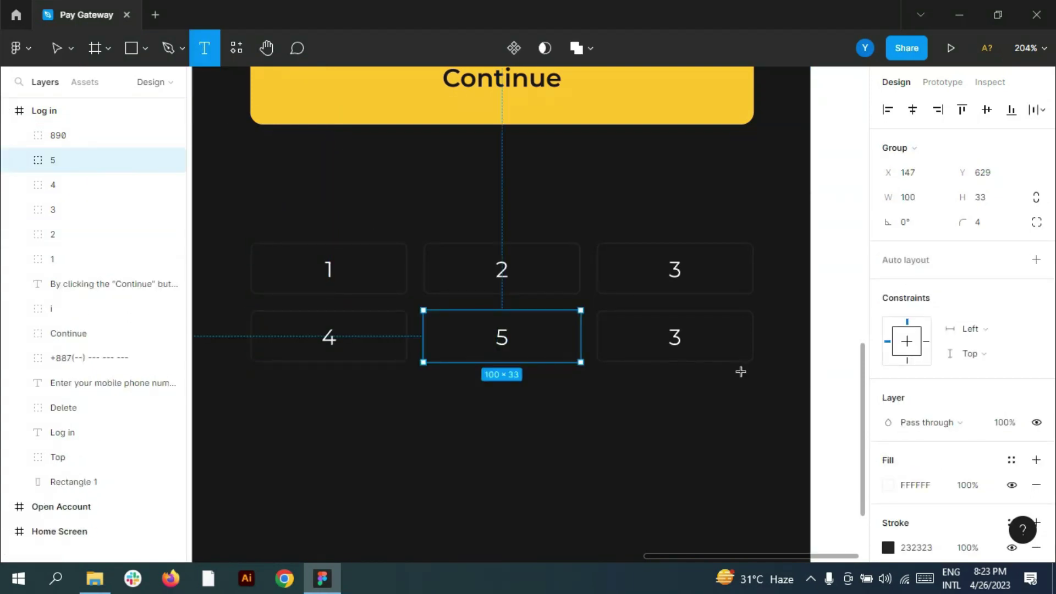
left_click(675, 337)
double_click(57, 135)
type("6")
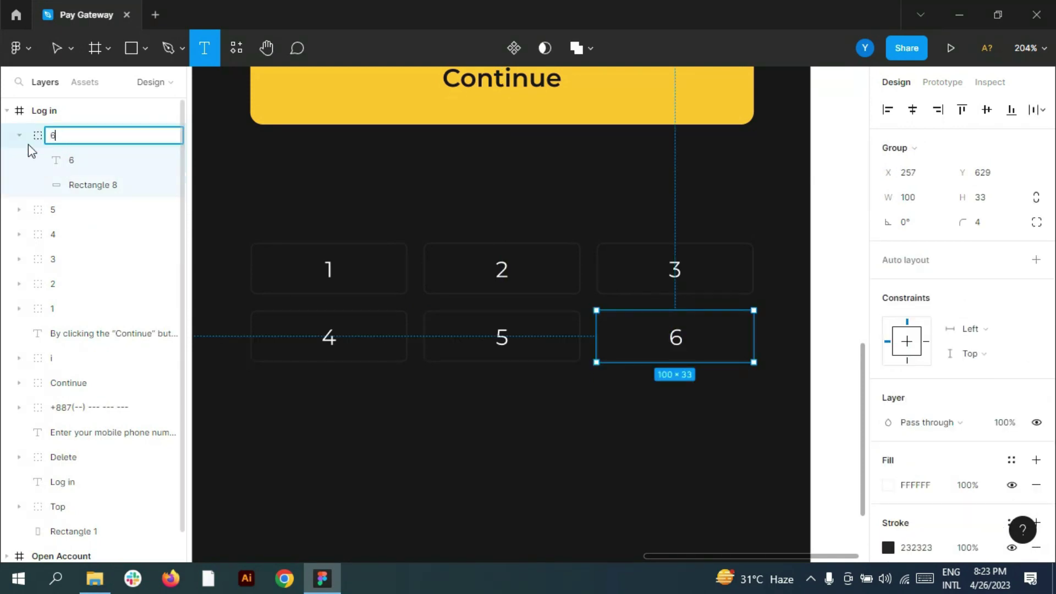
key("Return")
key("alt+l")
key("v")
Copy the 4-5-6 row down as the third keypad row
left_click(55, 159, "shift")
left_click(55, 184, "shift")
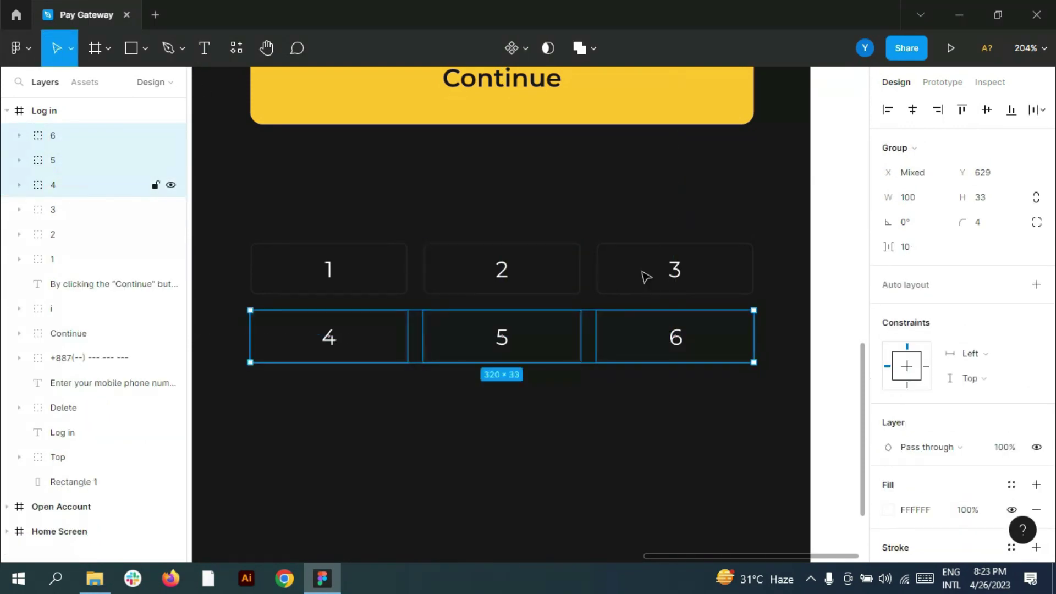
scroll(644, 275, "down", 2)
left_click_drag(514, 299, 511, 365)
key("Escape")
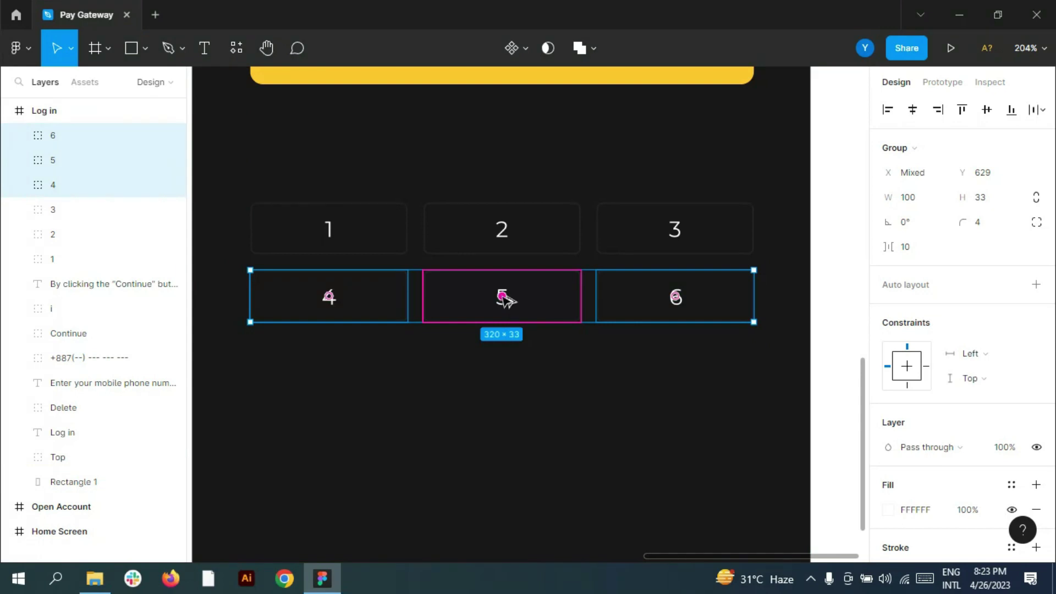
left_click_drag(501, 305, 505, 363)
scroll(761, 365, "down", 5)
left_click(765, 407)
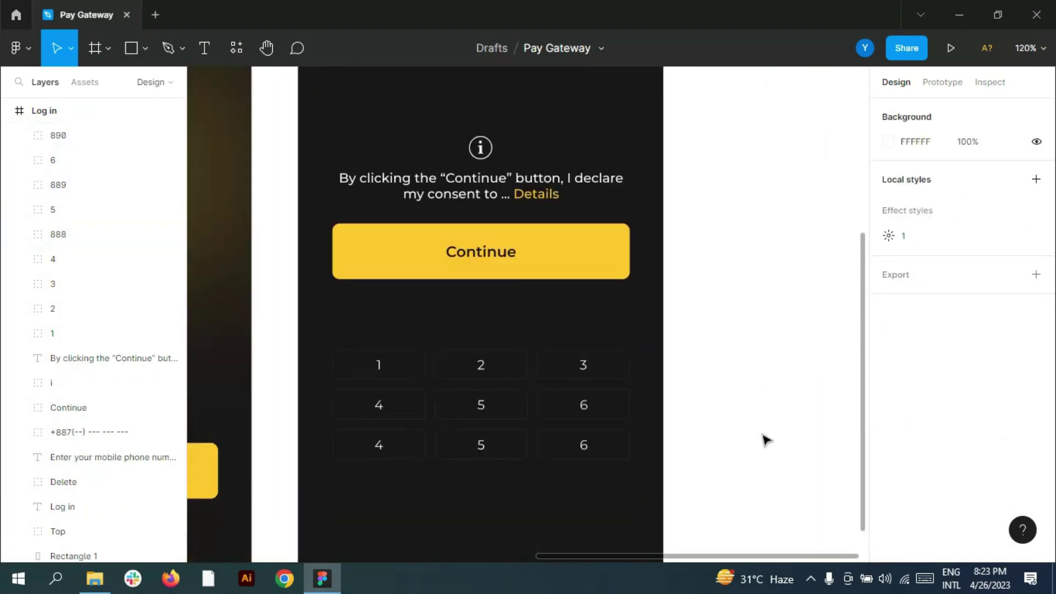
Relabel and rename the third row's left and middle keys as 7 and 8
scroll(549, 440, "up", 5)
left_click(60, 235)
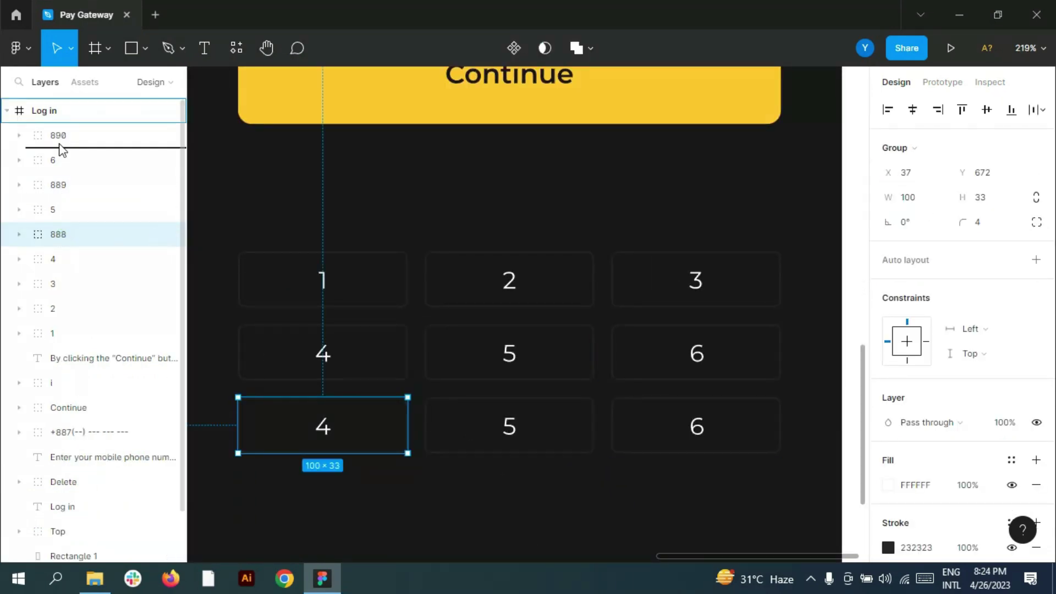
left_click_drag(61, 150, 61, 148)
double_click(330, 424)
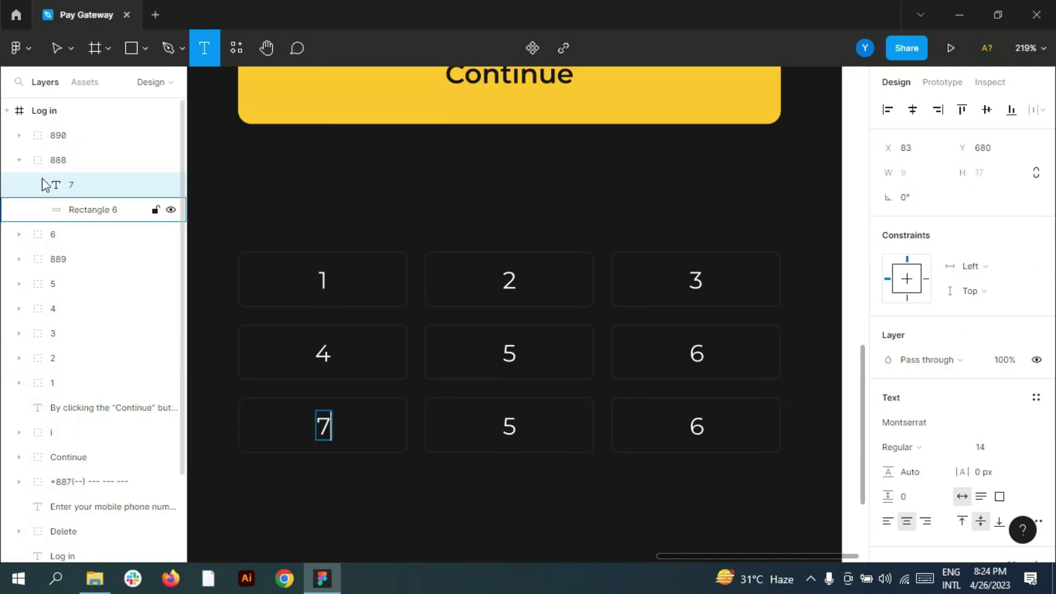
double_click(58, 160)
type("7")
double_click(507, 423)
type("8")
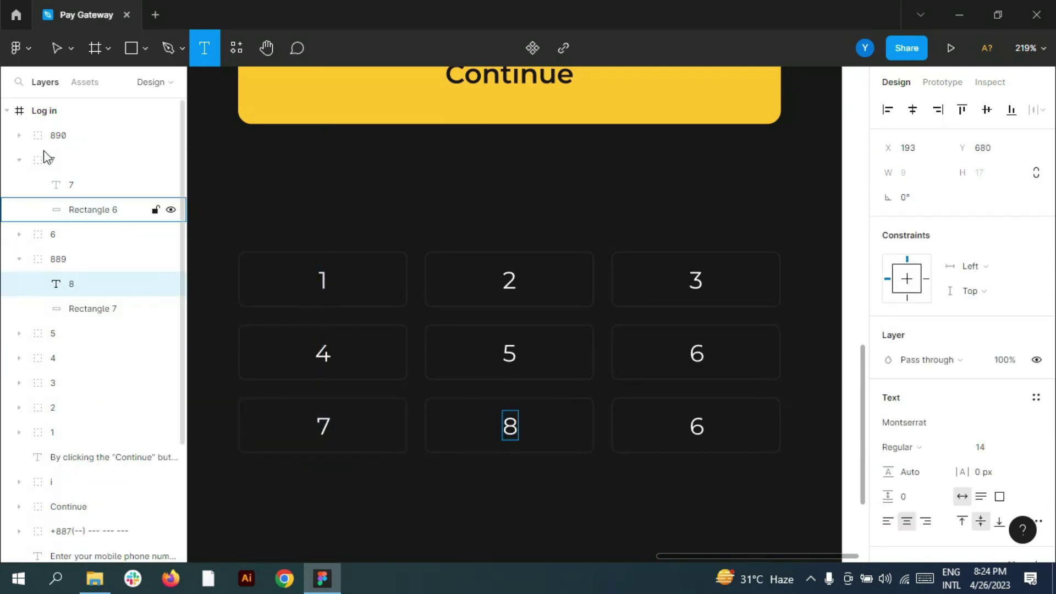
Change the third row's right key label and group name to 9
left_click(60, 259)
left_click(19, 259)
left_click(19, 160)
double_click(697, 427)
left_click(56, 136)
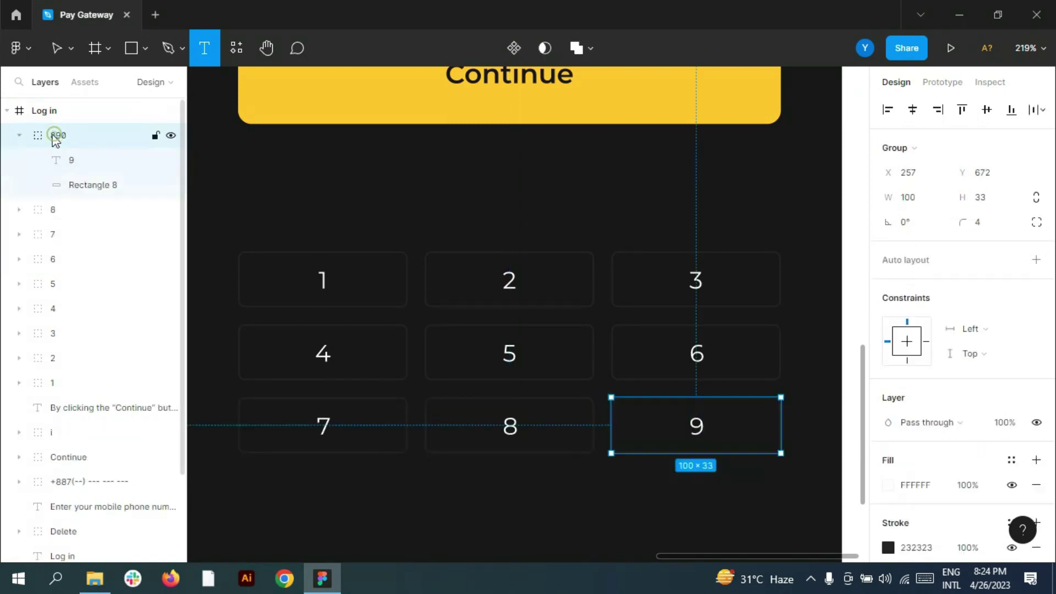
type("9")
left_click(19, 135)
Copy the 8 key below the bottom row and relabel and rename it 10
scroll(528, 266, "down", 3)
left_click(747, 361)
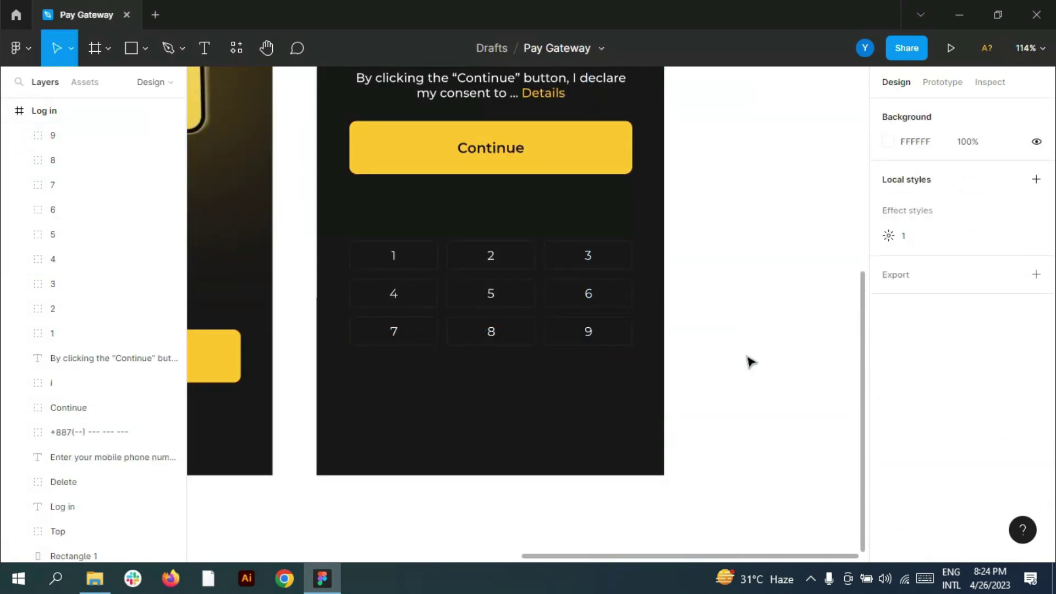
left_click(60, 160)
left_click_drag(449, 344, 449, 367)
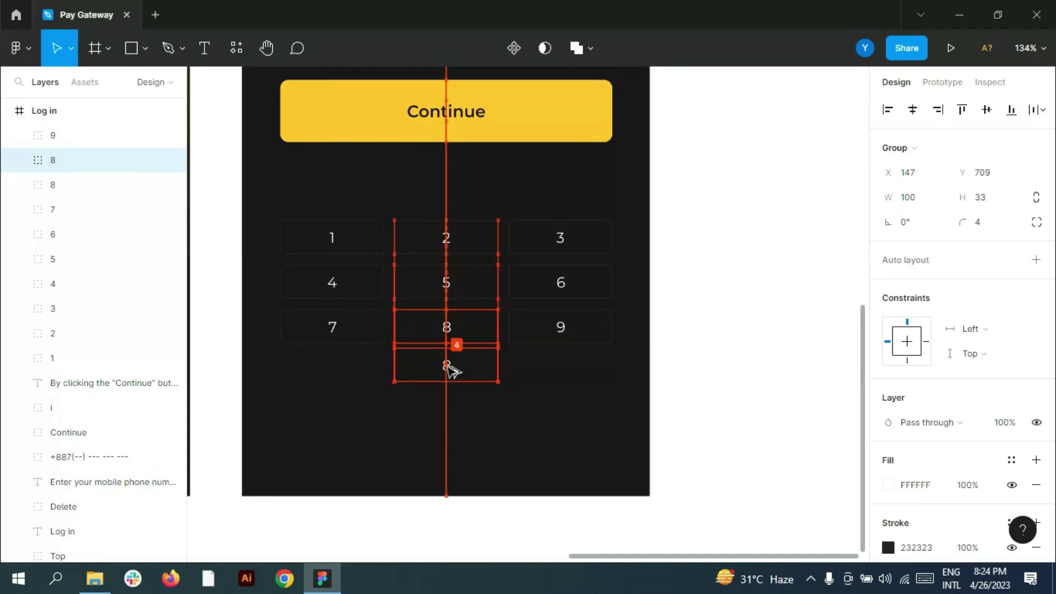
left_click_drag(62, 160, 62, 134)
double_click(61, 135)
type("10")
left_click(206, 48)
left_click(446, 371)
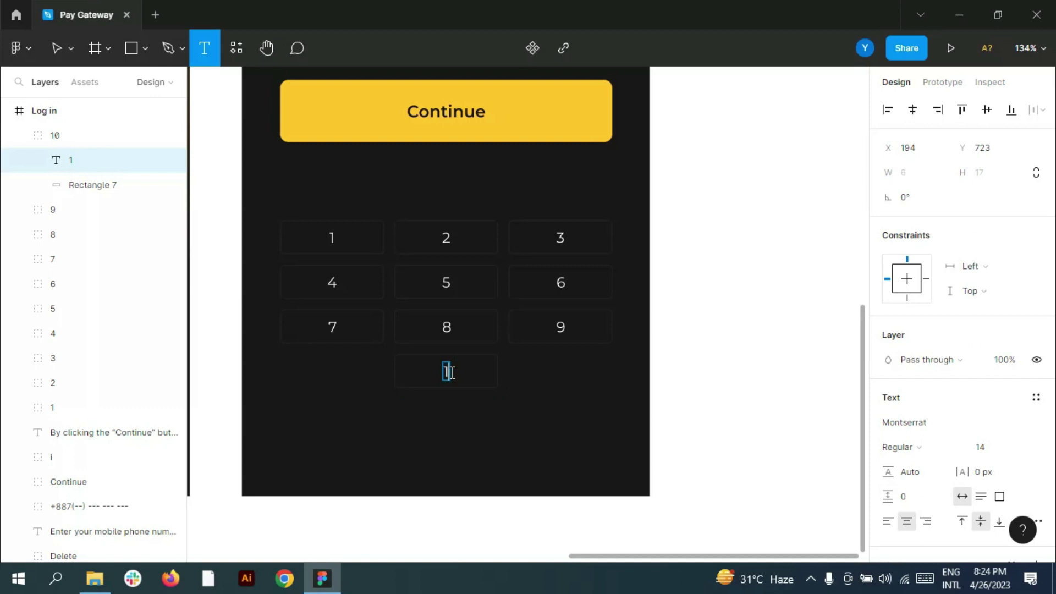
left_click(55, 48)
scroll(737, 327, "down", 5, "ctrl")
scroll(497, 374, "right", 2)
scroll(497, 374, "up", 5, "ctrl")
Draw an arrow-shaped backspace outline with the Pen tool beside the 10 key
left_click(167, 48)
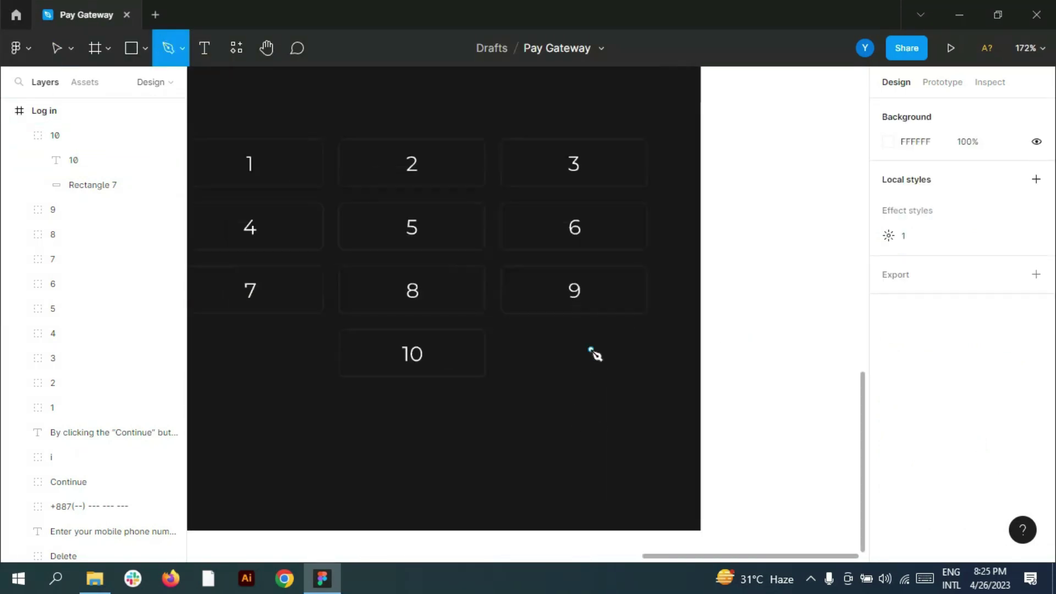
scroll(550, 350, "up", 3, "ctrl")
left_click(521, 357)
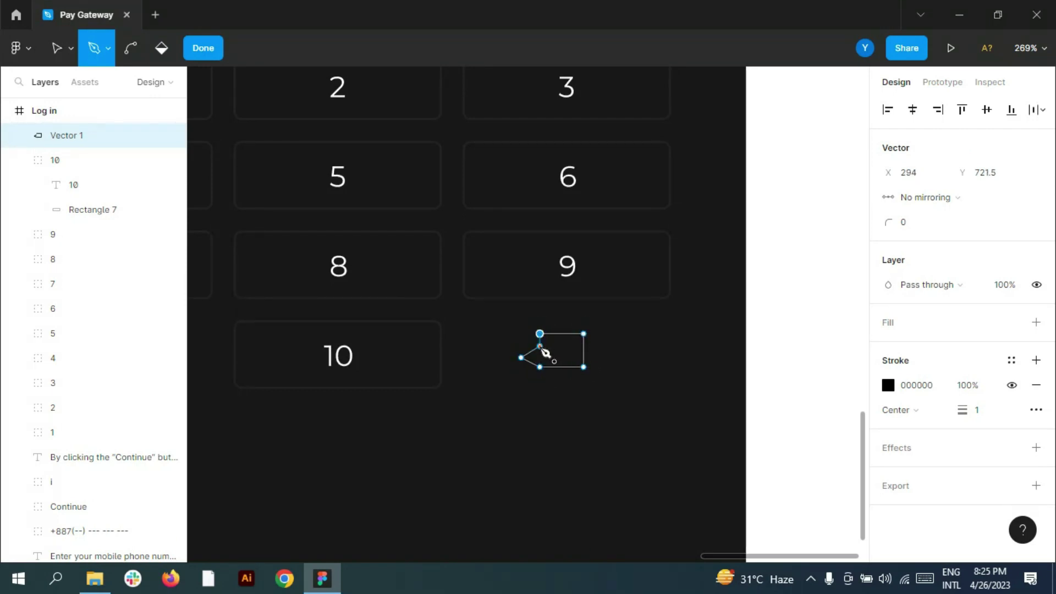
key("v")
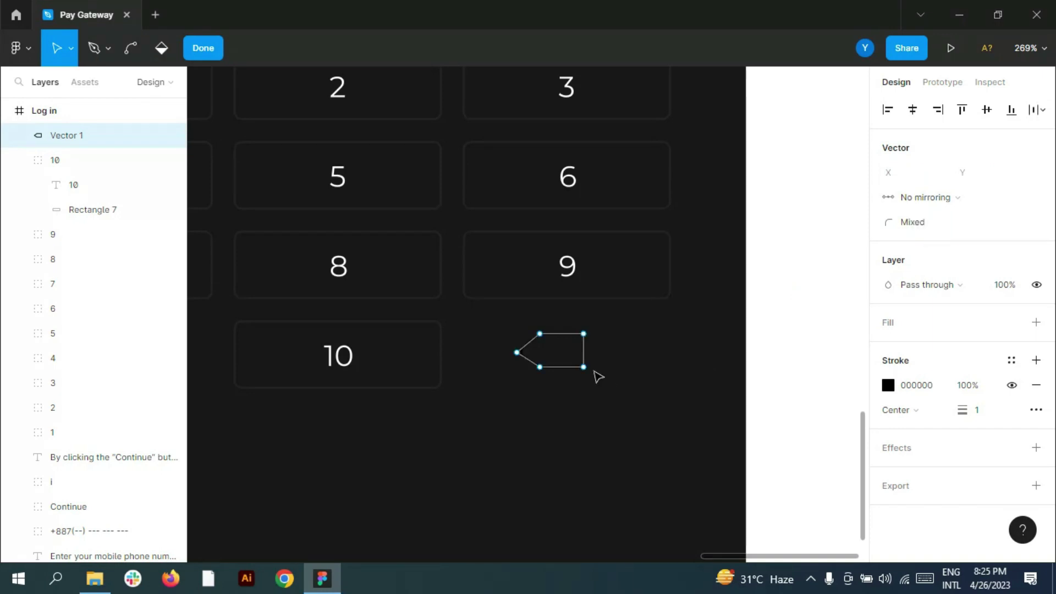
scroll(569, 308, "up", 2)
key("Escape")
scroll(568, 319, "up", 3)
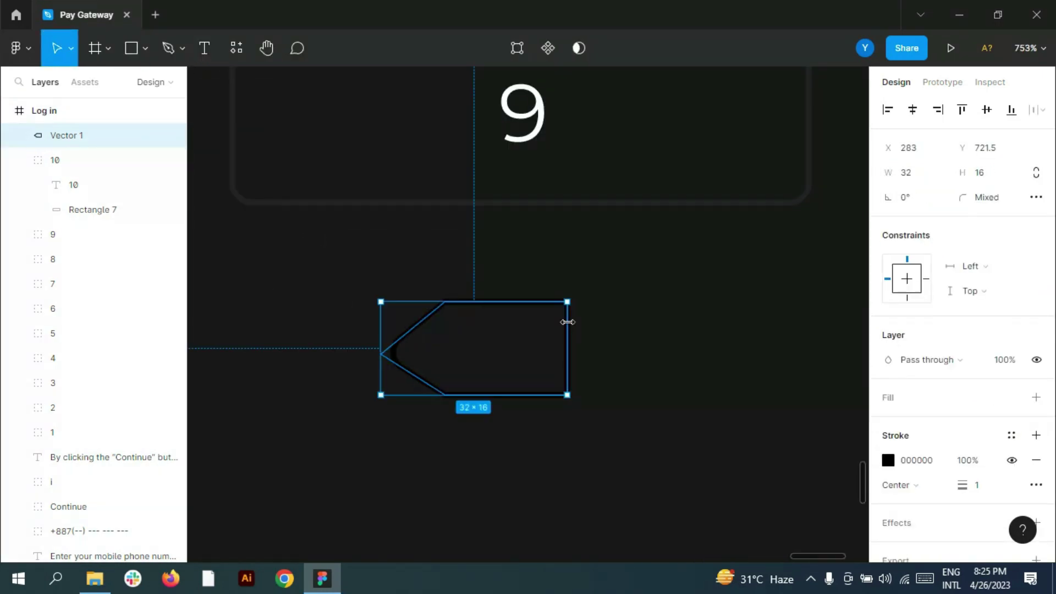
left_click(1036, 198)
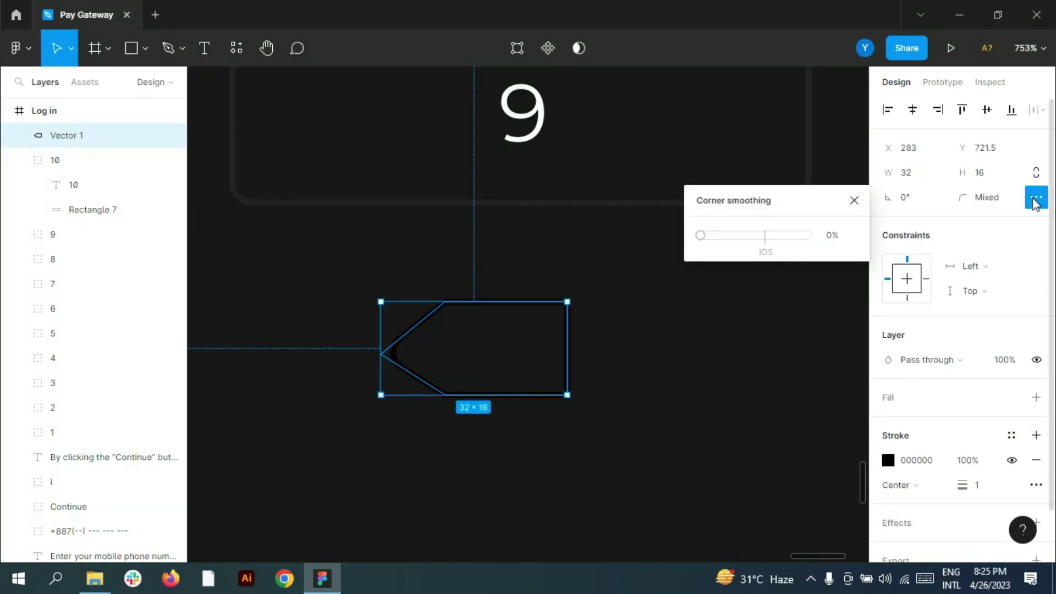
left_click(853, 200)
key("Return")
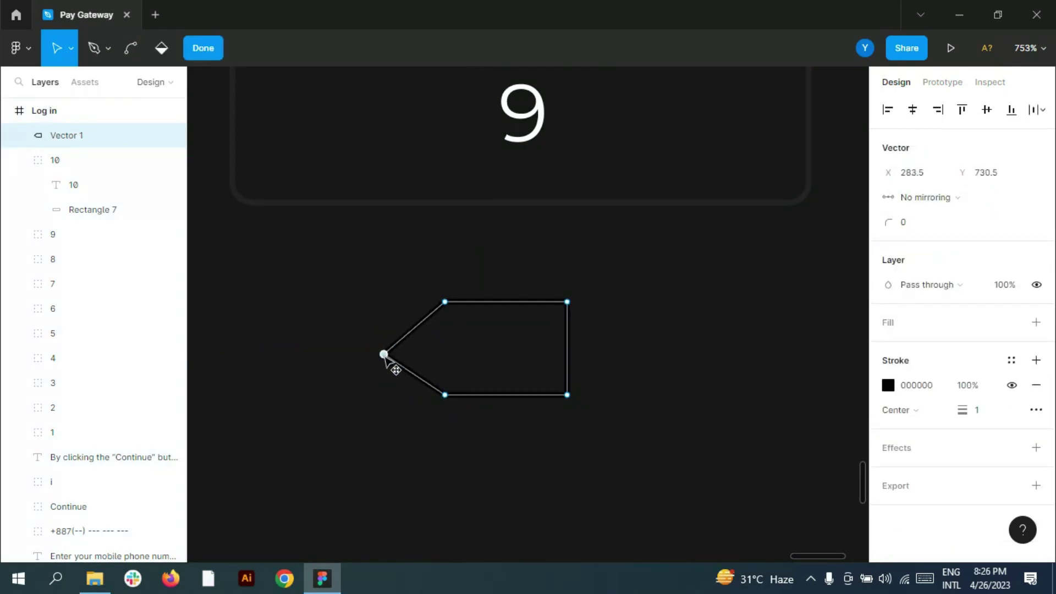
left_click(214, 51)
Give the outline corner radius 2 and a stroke matching the key borders, then nudge it
left_click(984, 197)
type("2")
key("Return")
scroll(646, 396, "down", 3)
left_click(888, 461)
left_click(703, 391)
left_click(419, 242)
left_click(851, 158)
left_click_drag(519, 361, 546, 370)
Move the Delete icon's X mark inside the backspace outline and fill it 191919
scroll(544, 370, "down", 2)
scroll(742, 445, "down", 3)
left_click(742, 446)
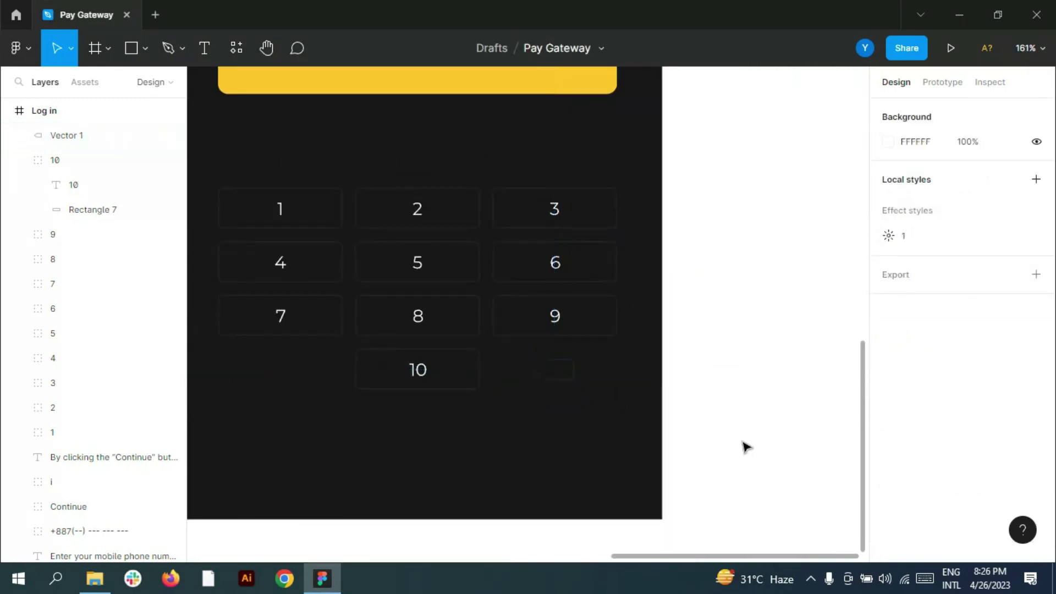
scroll(678, 396, "up", 5)
scroll(605, 360, "up", 5)
left_click_drag(604, 360, 562, 401)
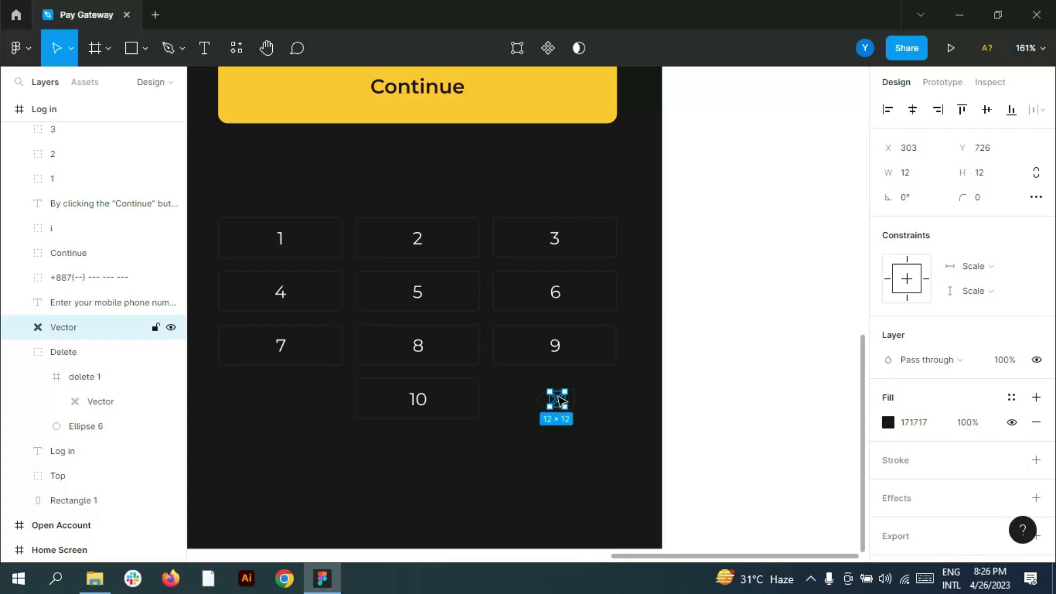
scroll(561, 400, "up", 3)
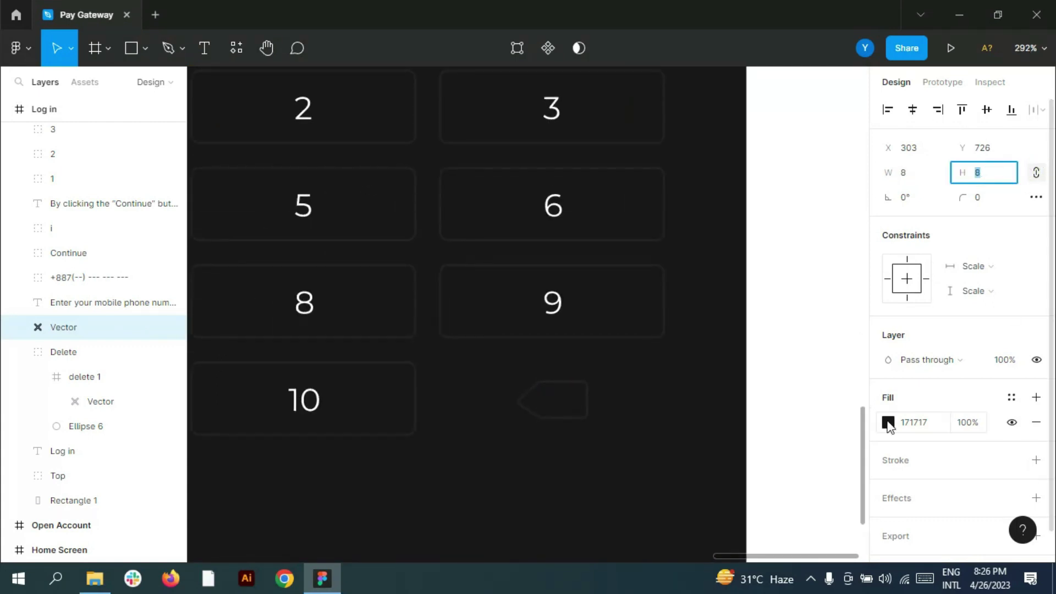
left_click(888, 422)
left_click(706, 389)
left_click(443, 268)
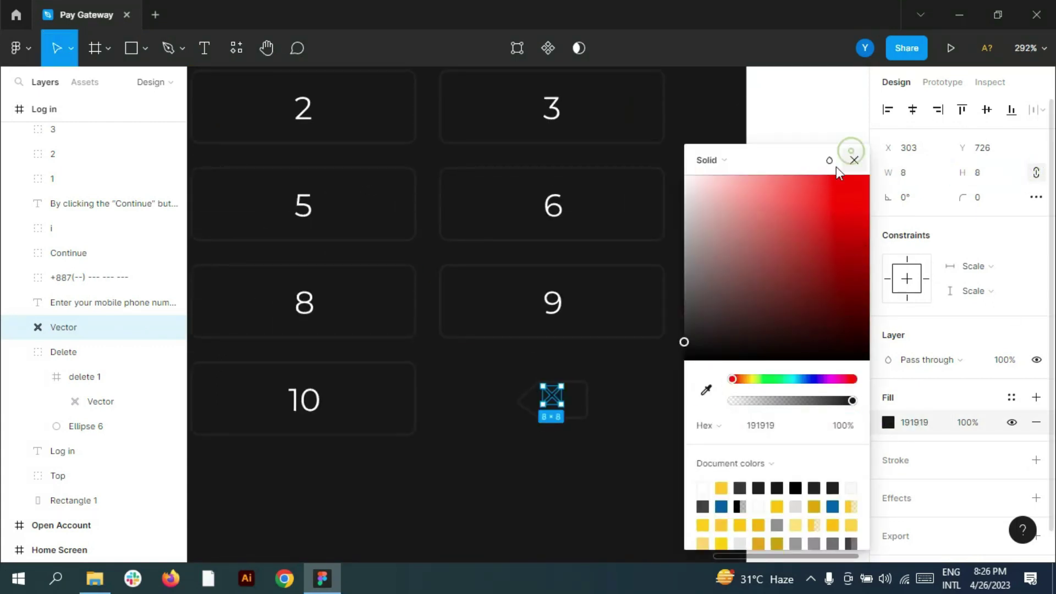
left_click_drag(560, 400, 572, 403)
Change the X mark's fill to 232323, matching the key border colour
scroll(572, 405, "up", 3)
left_click(888, 422)
left_click(706, 387)
left_click(426, 280)
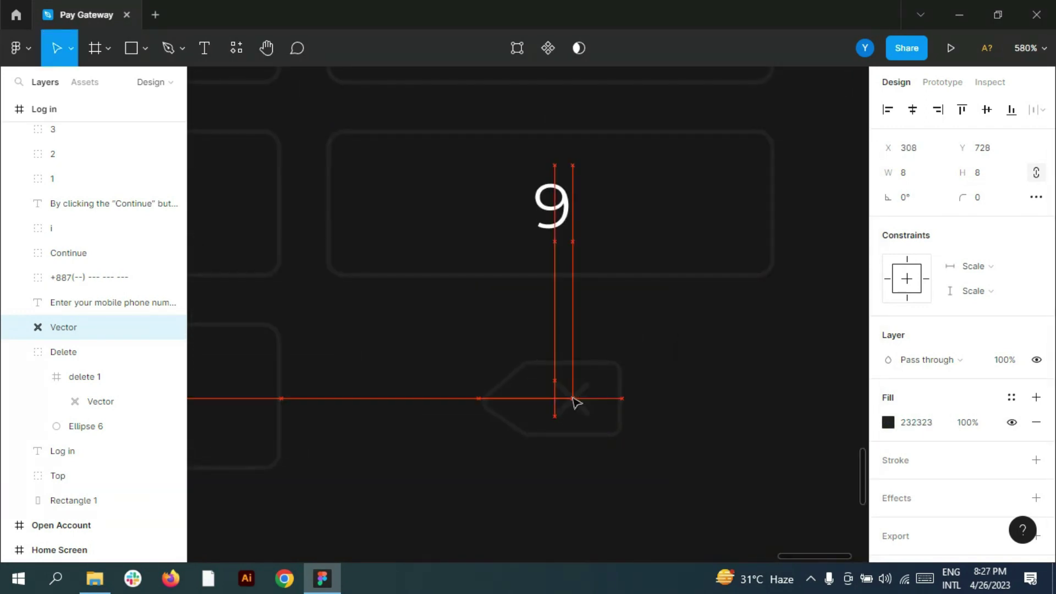
scroll(763, 363, "down", 5)
left_click(780, 350)
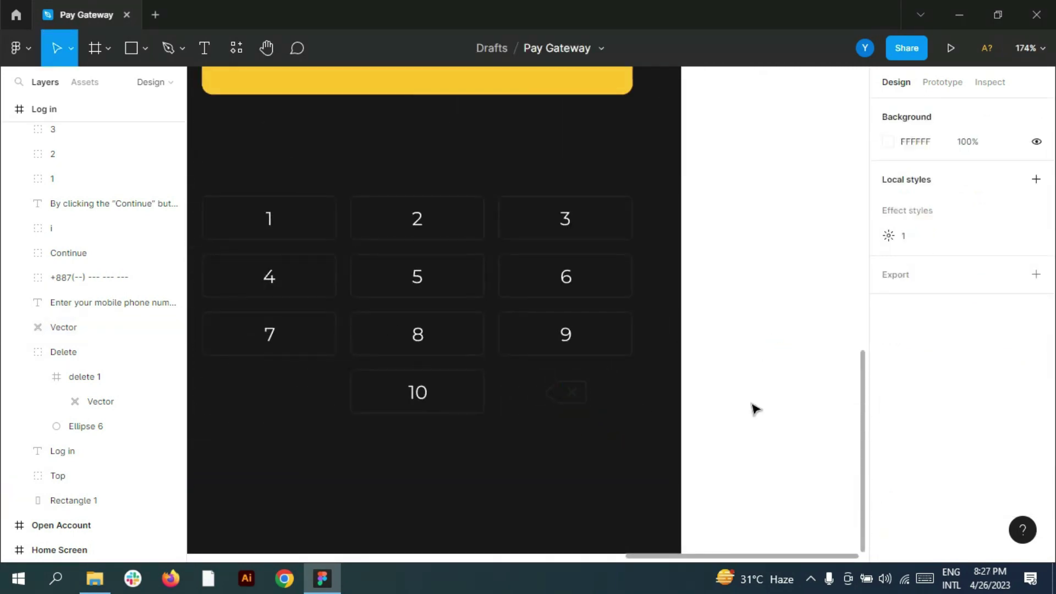
Move the X mark's layer to the top and group it with the outline as Group 2
scroll(755, 410, "up", 3)
left_click(64, 327)
left_click(761, 329)
scroll(766, 332, "down", 3)
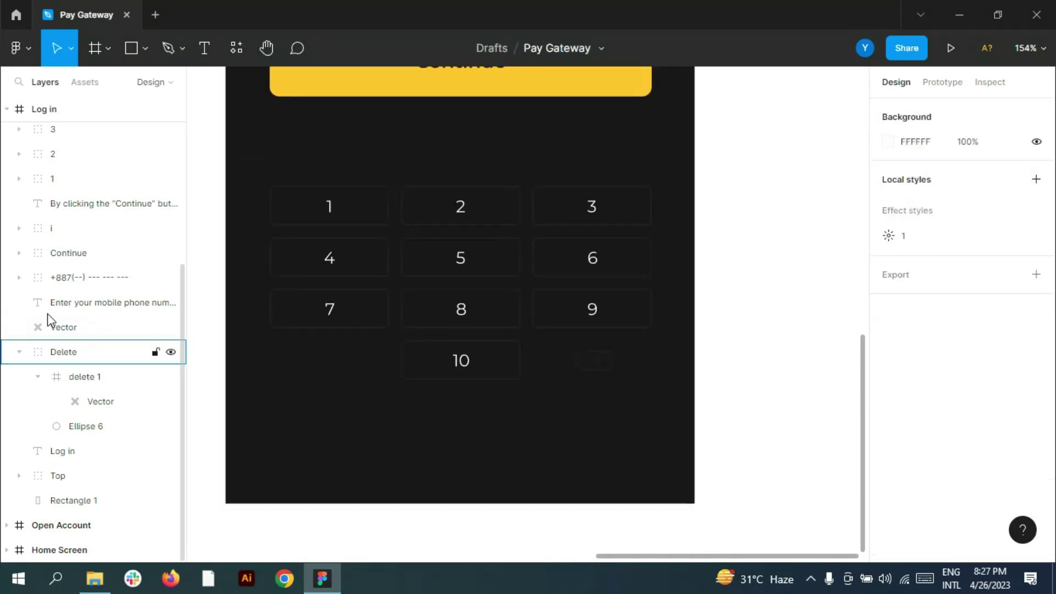
left_click(17, 353)
left_click(60, 402)
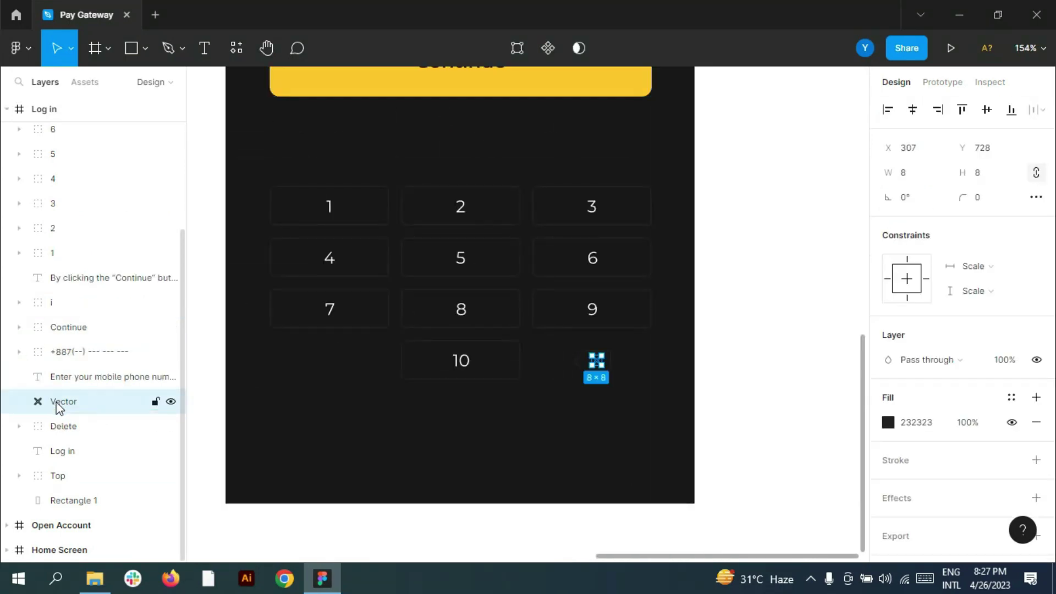
left_click_drag(82, 148, 51, 144)
left_click(82, 161, "shift")
key("ctrl+g")
left_click(761, 275)
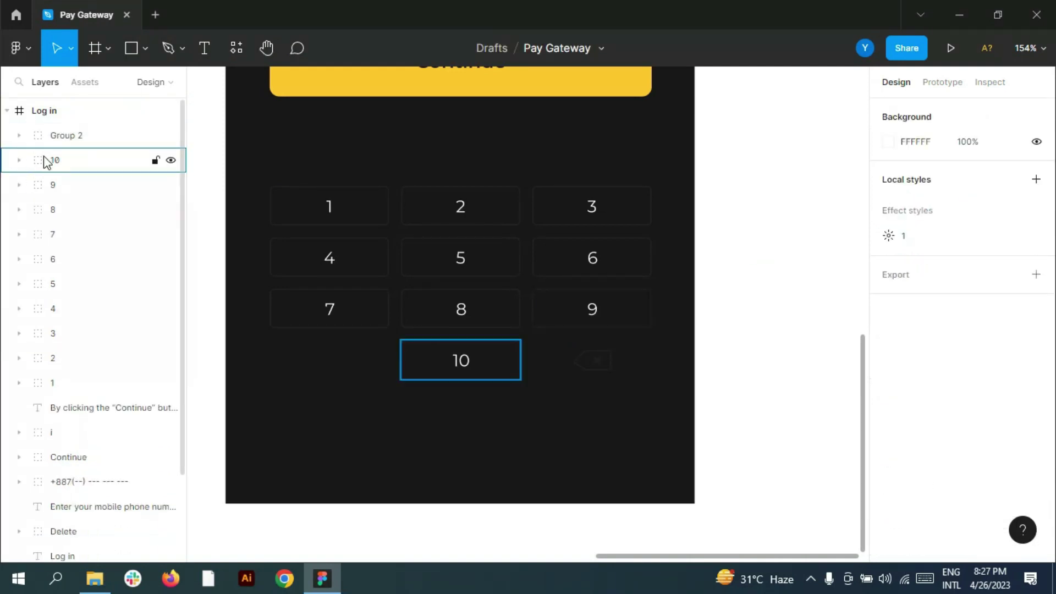
Group keys 1–10 and the backspace icon into one keypad group and nudge it down
left_click(62, 384)
left_click(53, 284, "shift")
left_click(52, 209, "shift")
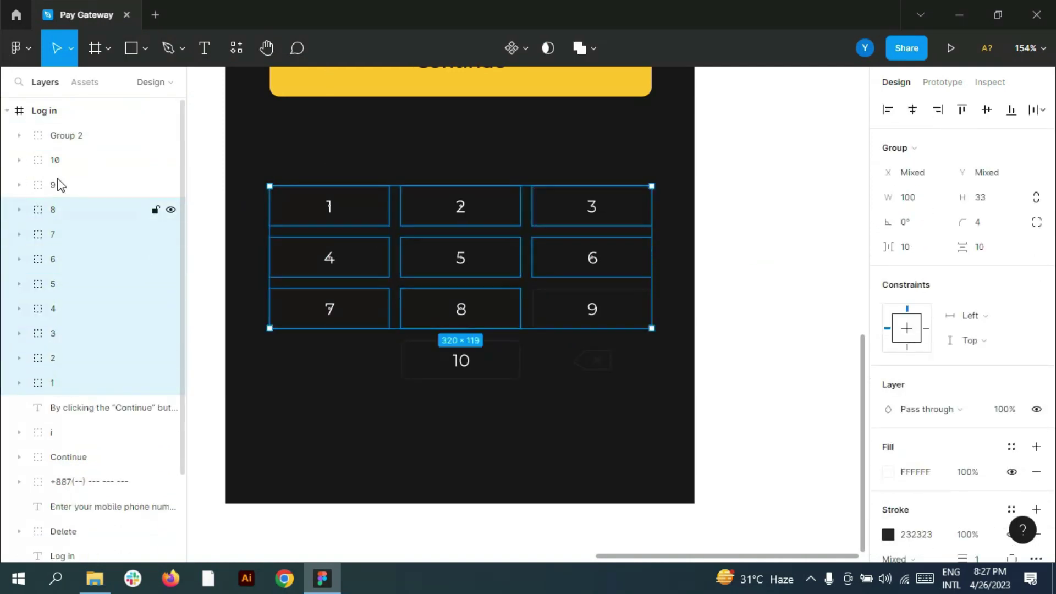
left_click(66, 135, "shift")
key("ctrl+g")
key("shift+Down")
Shift the consent text, info icon, Continue button, phone field and prompt lower, then select the close icon and title
key("shift+Down")
key("shift+Down")
key("shift+Down")
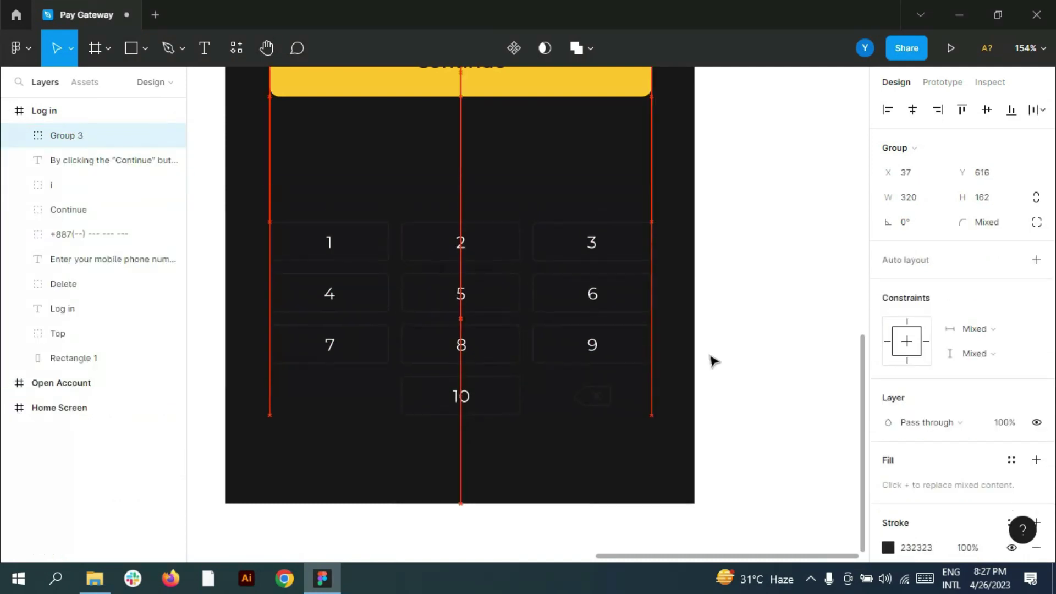
scroll(713, 361, "down", 5)
left_click(88, 160)
left_click(48, 185, "shift")
left_click(64, 209, "shift")
key("shift+Down")
key("shift+Down")
key("shift+Down")
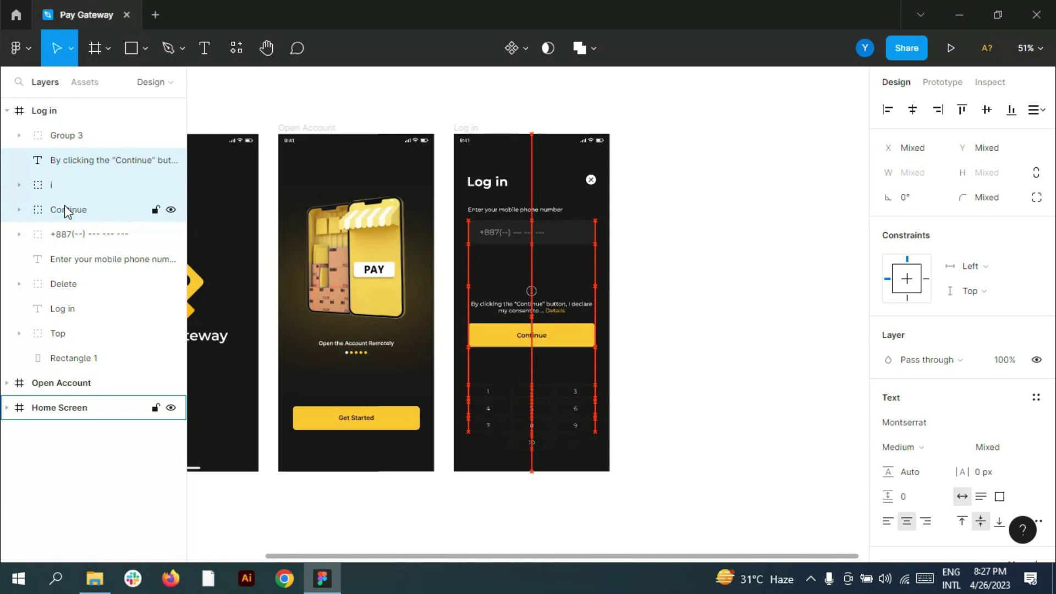
left_click(69, 233)
left_click(60, 259, "shift")
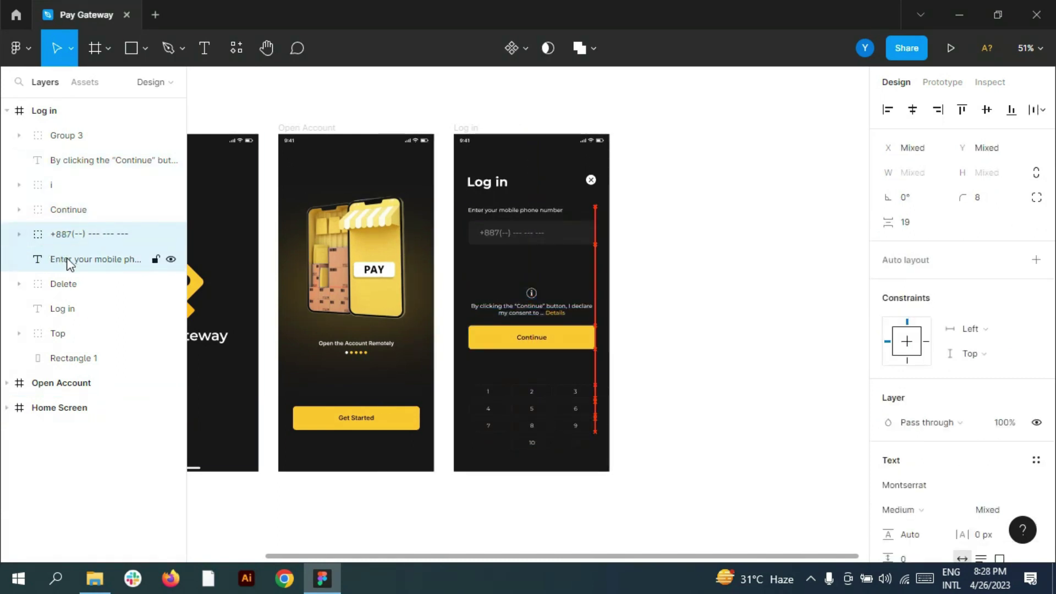
key("shift+Down")
key("shift+Down")
key("shift+Down")
left_click(70, 282)
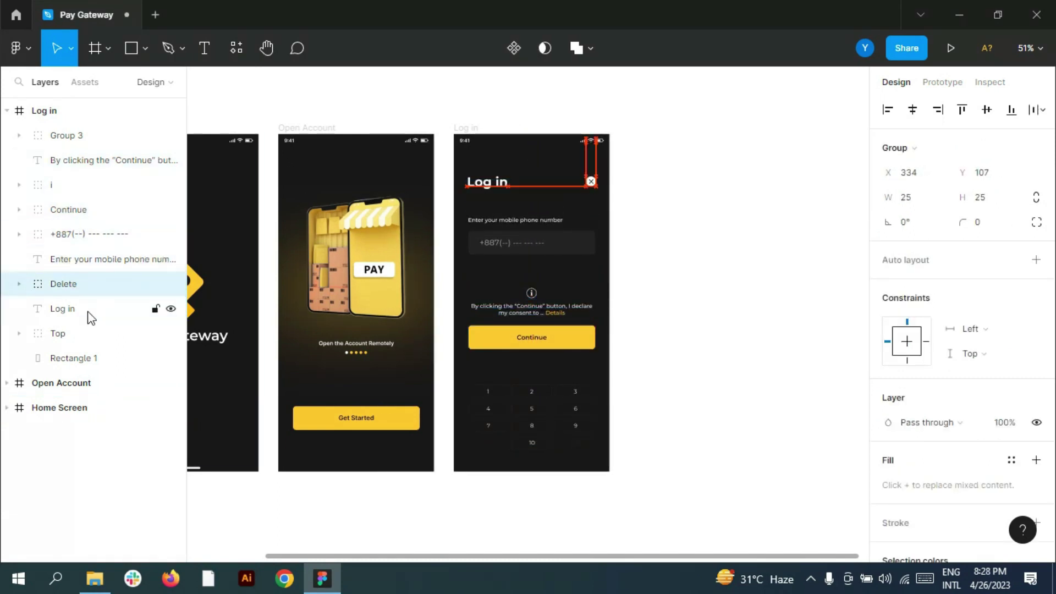
left_click(85, 311, "shift")
Duplicate the Log in screen to its right and rename the copy 'Verification Cade'
left_click(474, 528)
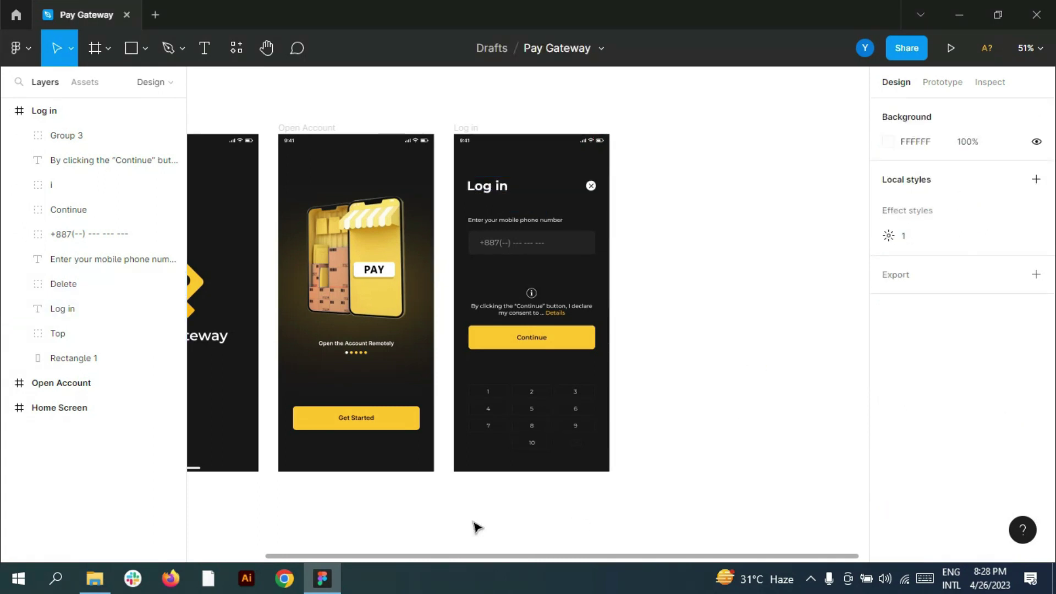
scroll(539, 519, "down", 5)
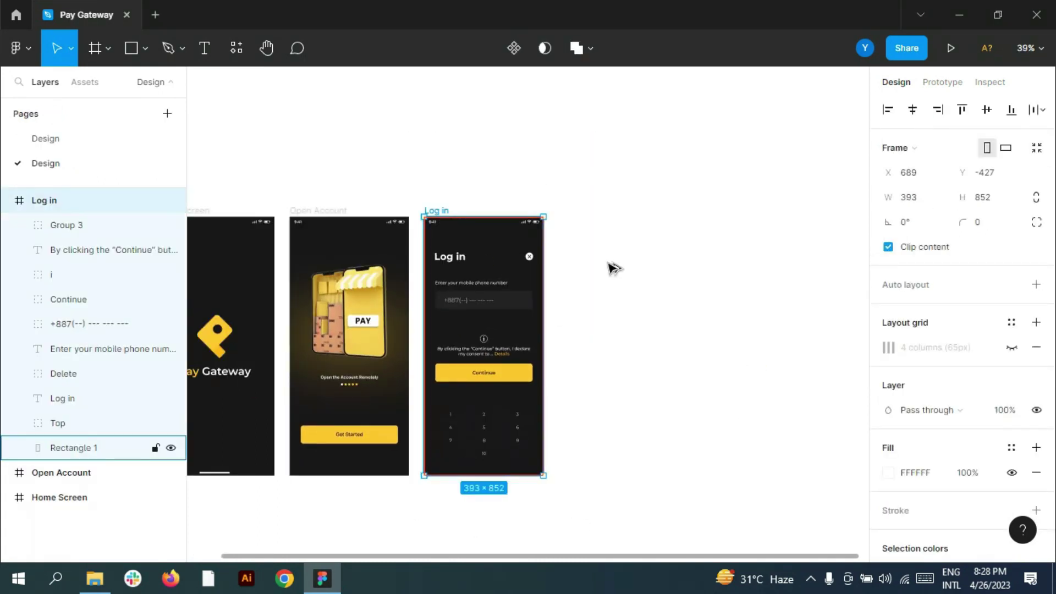
left_click_drag(490, 268, 625, 268)
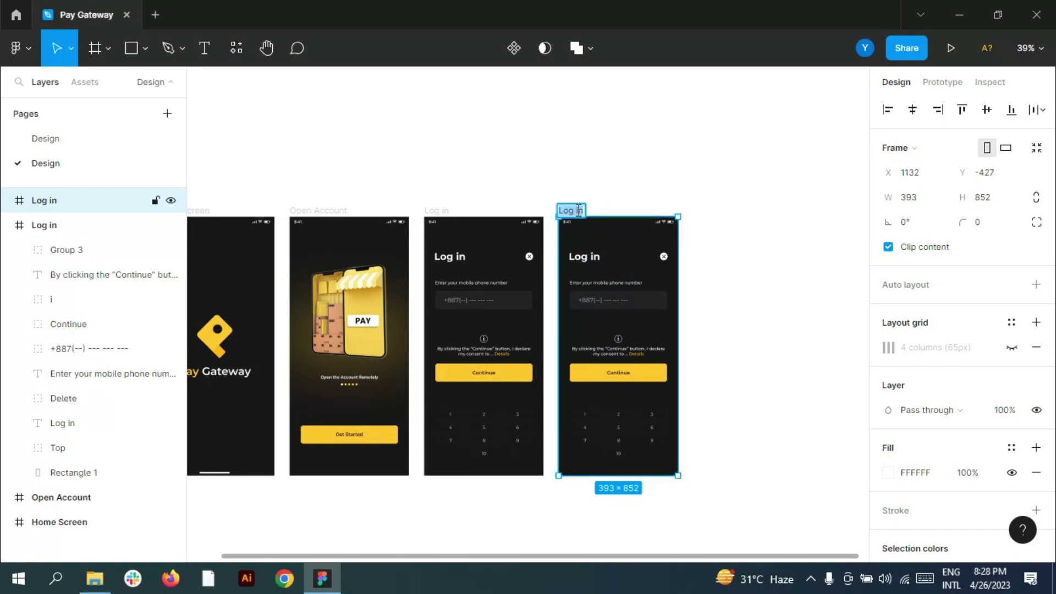
type("V")
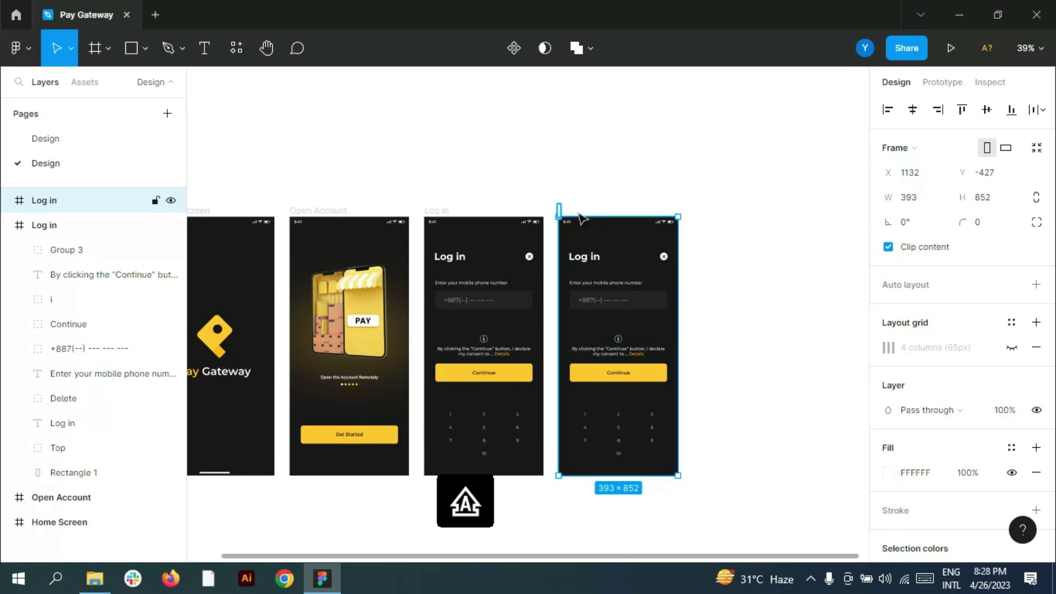
type("erif")
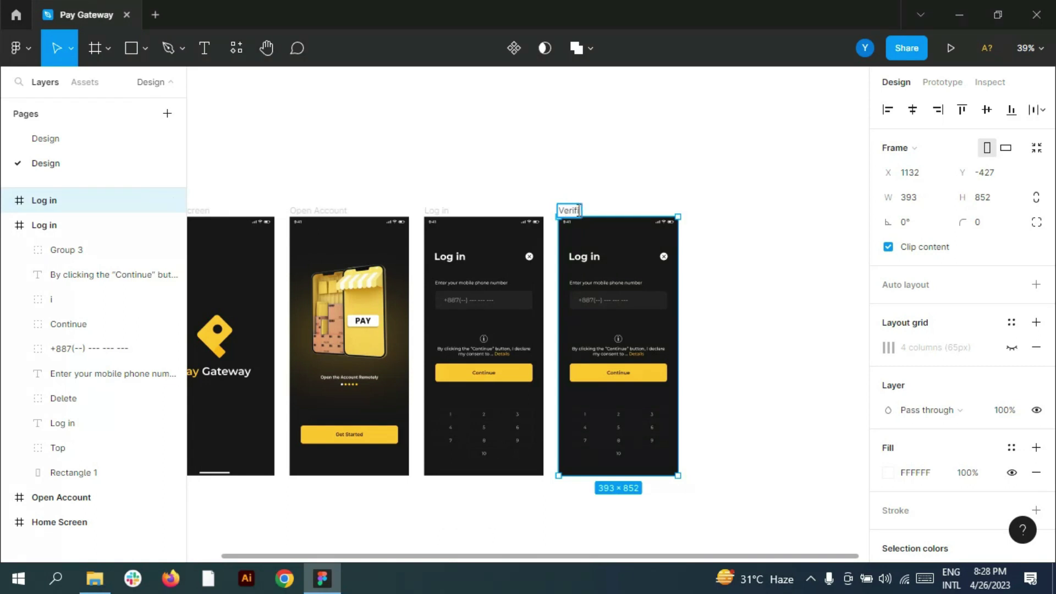
type("C")
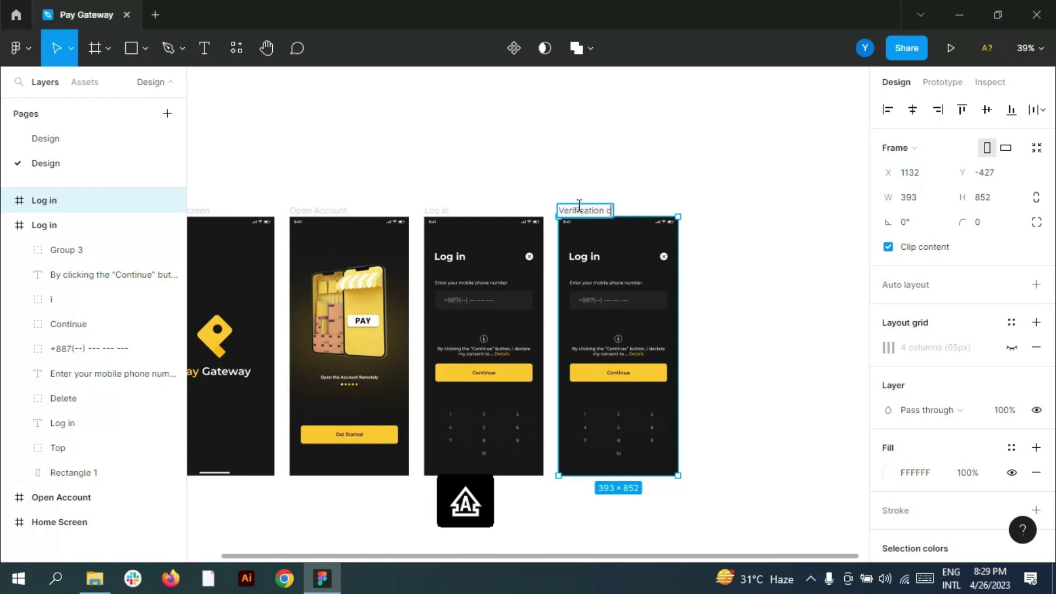
key("Caps_Lock")
type("e")
left_click(819, 299)
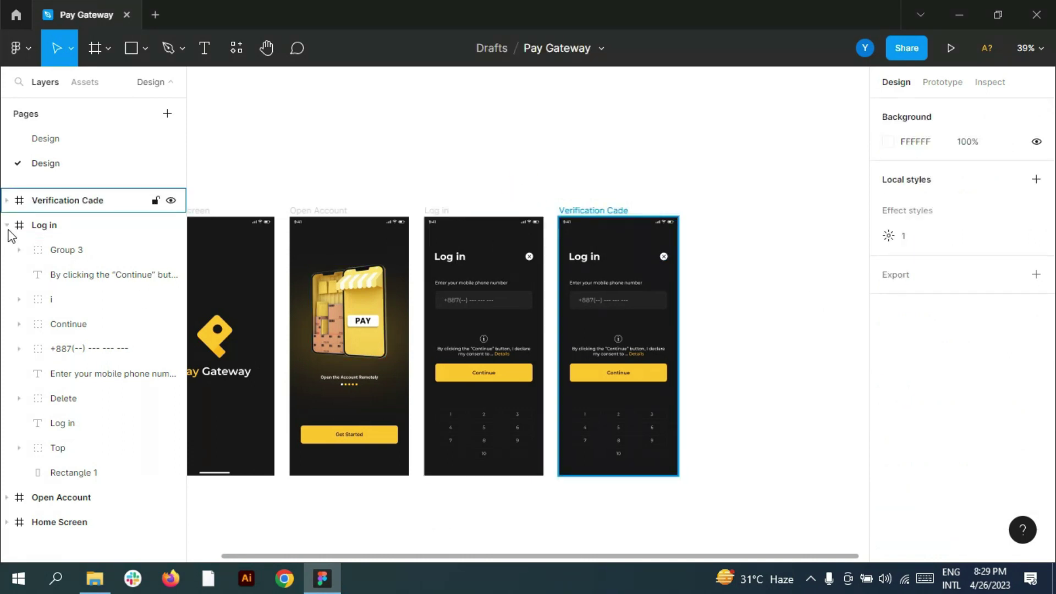
scroll(741, 251, "up", 2, "ctrl")
scroll(742, 314, "up", 2, "ctrl")
scroll(566, 252, "up", 2, "ctrl")
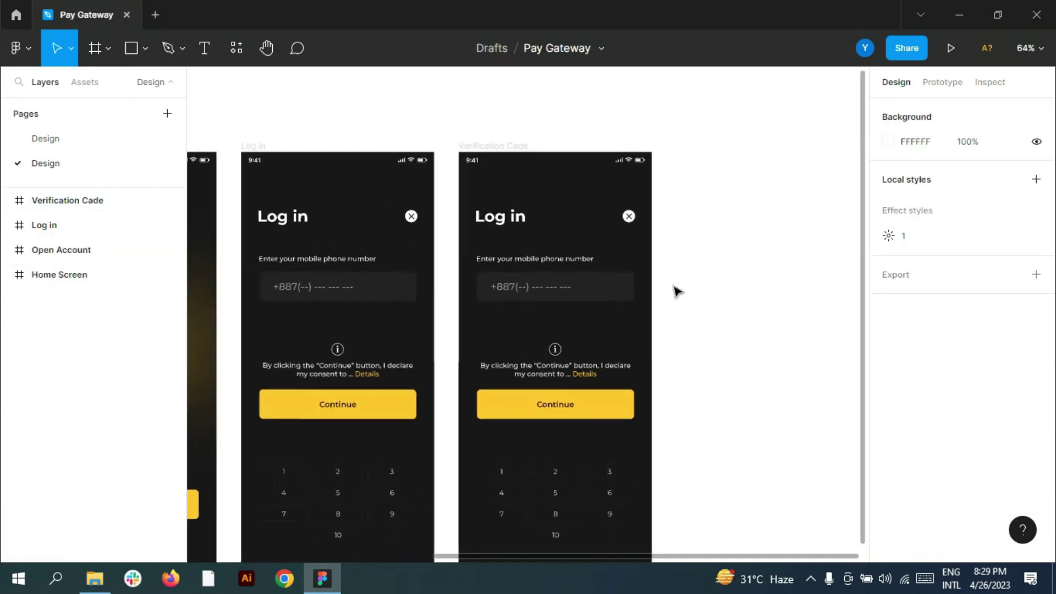
scroll(674, 291, "up", 2, "ctrl")
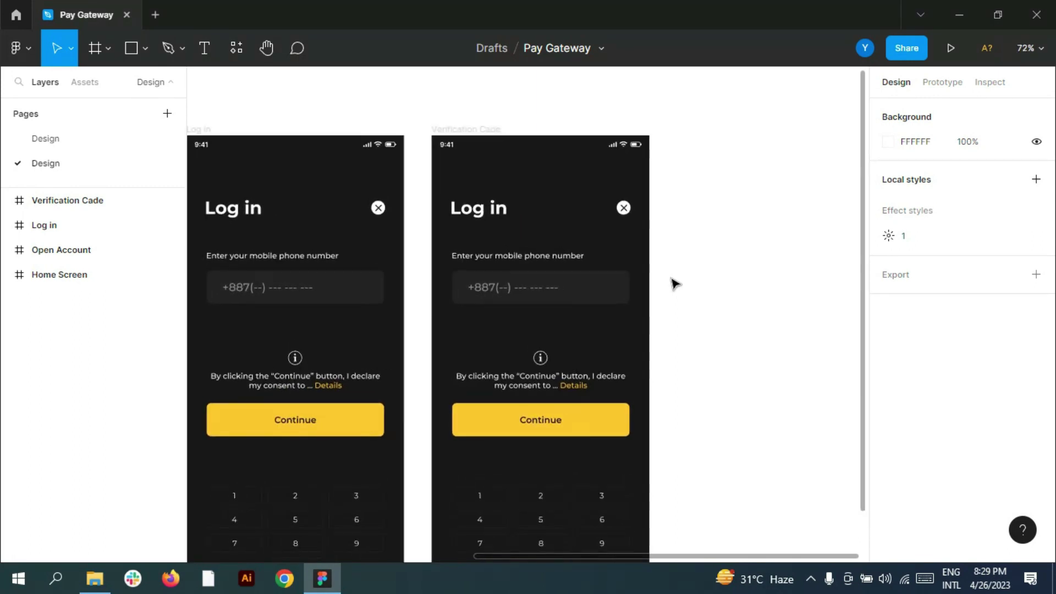
scroll(675, 286, "up", 1, "ctrl")
key("t")
scroll(572, 286, "up", 2, "ctrl")
left_click(434, 292)
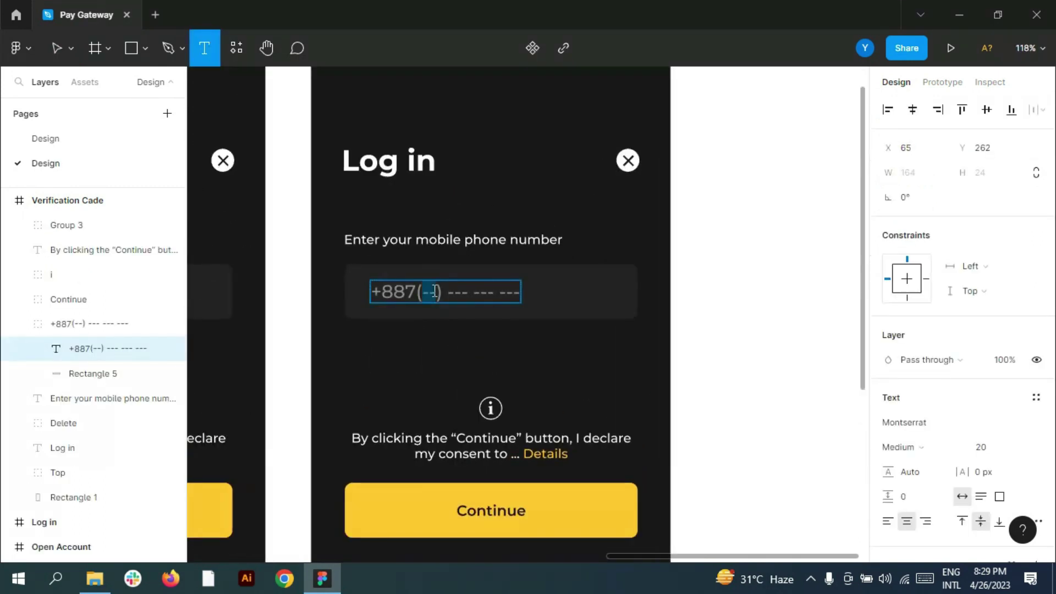
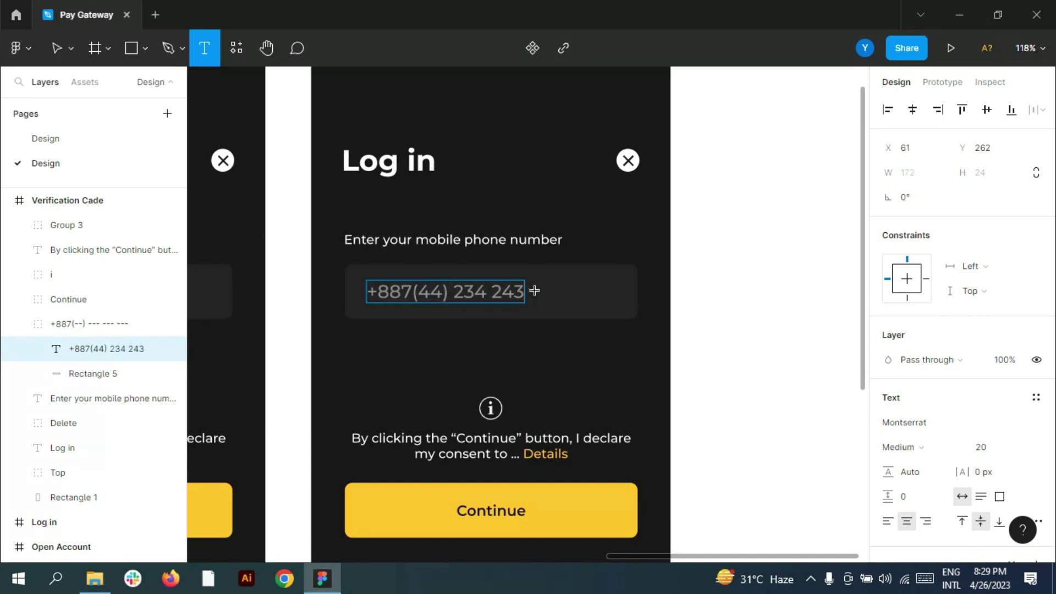
key("Escape")
left_click_drag(405, 296, 426, 297)
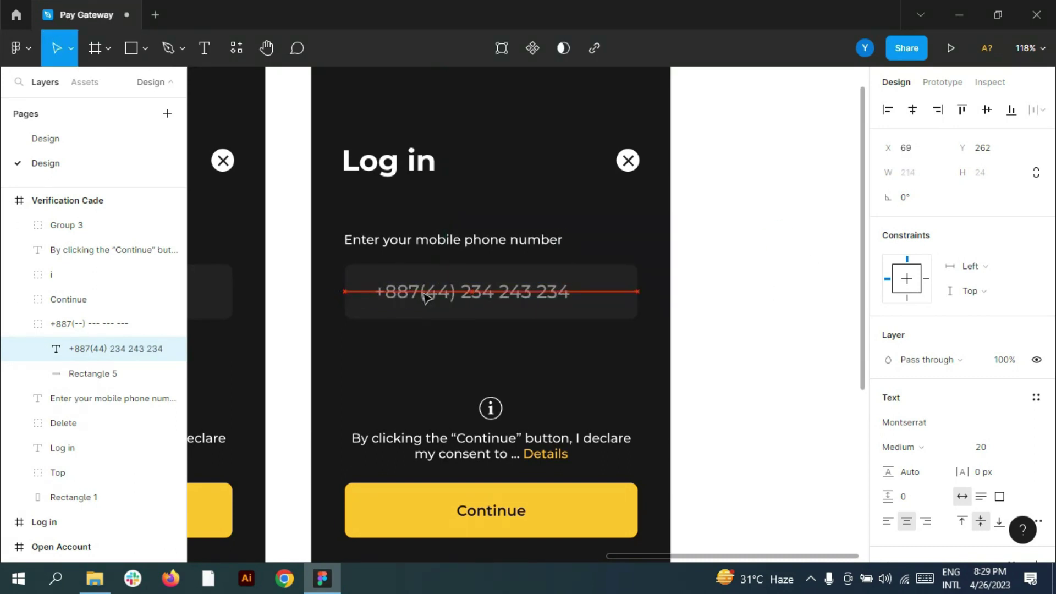
left_click(770, 295)
scroll(767, 297, "down", 3)
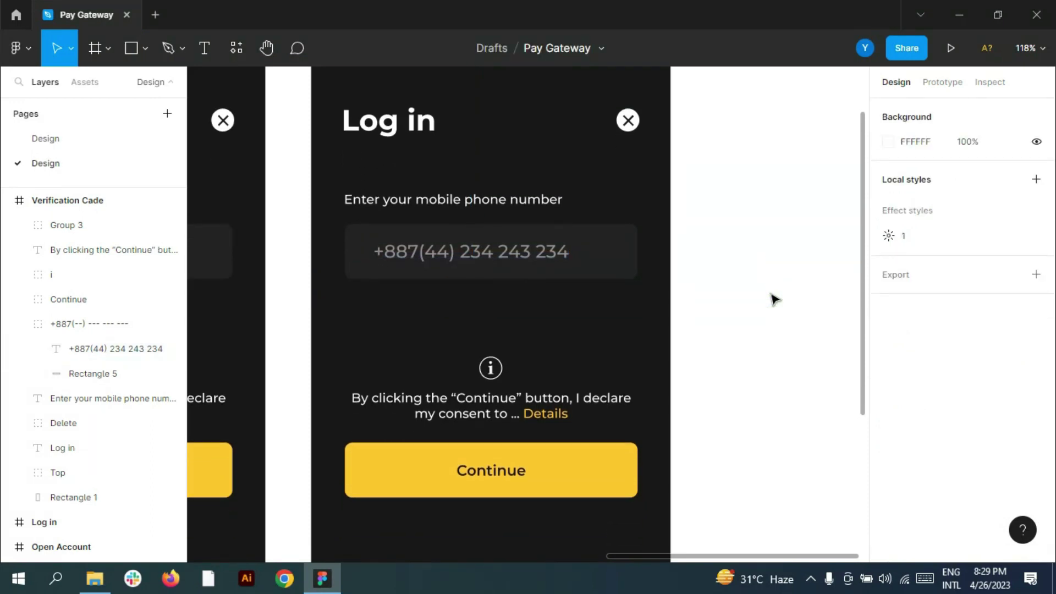
Add an 'Enter verification code' text line below the phone field
scroll(256, 103, "up", 1)
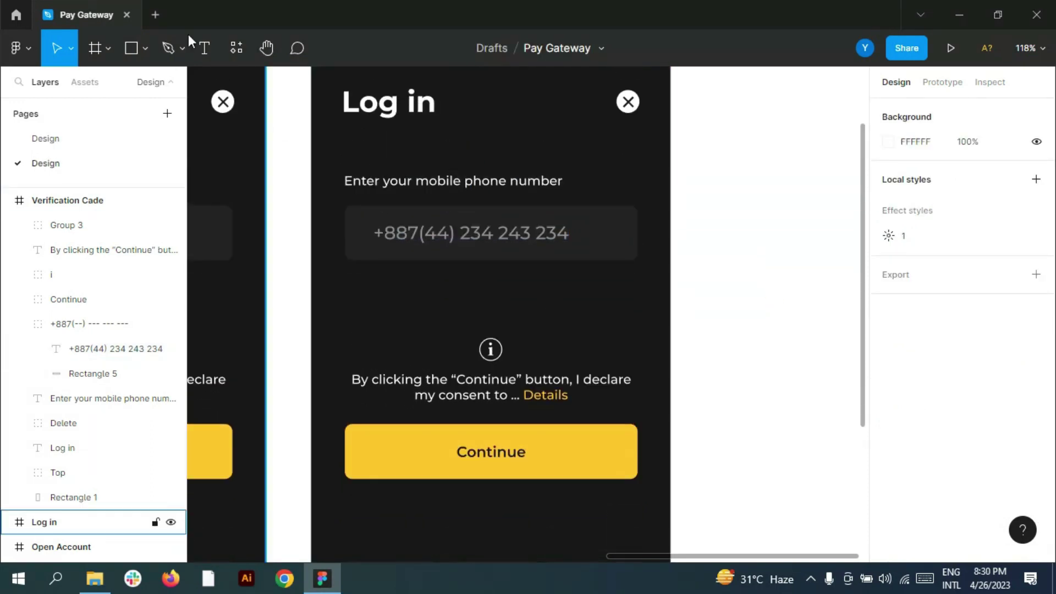
left_click(204, 47)
left_click(428, 290)
type("Enter")
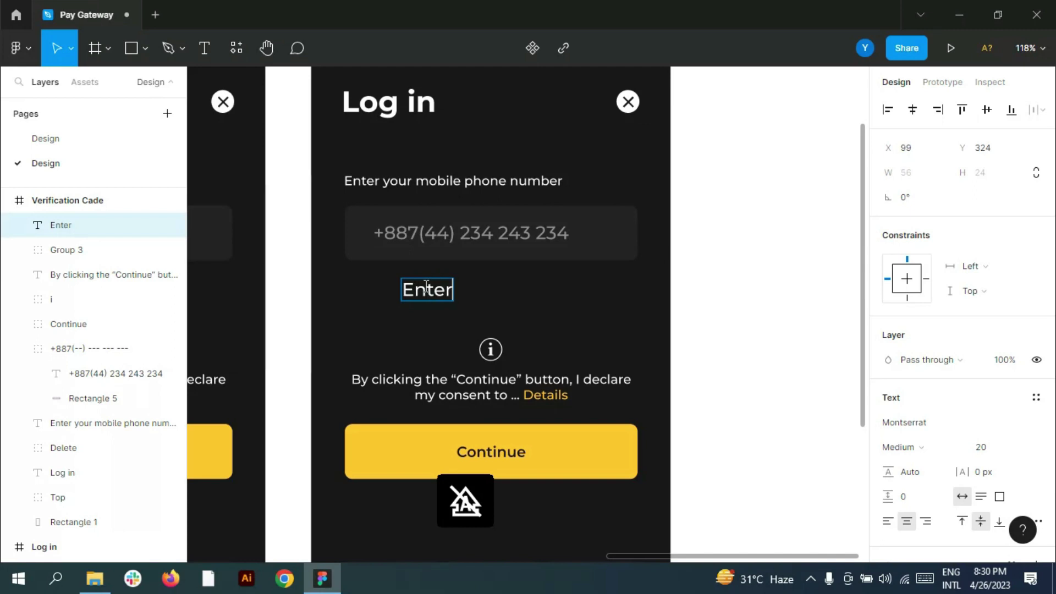
type("verificati")
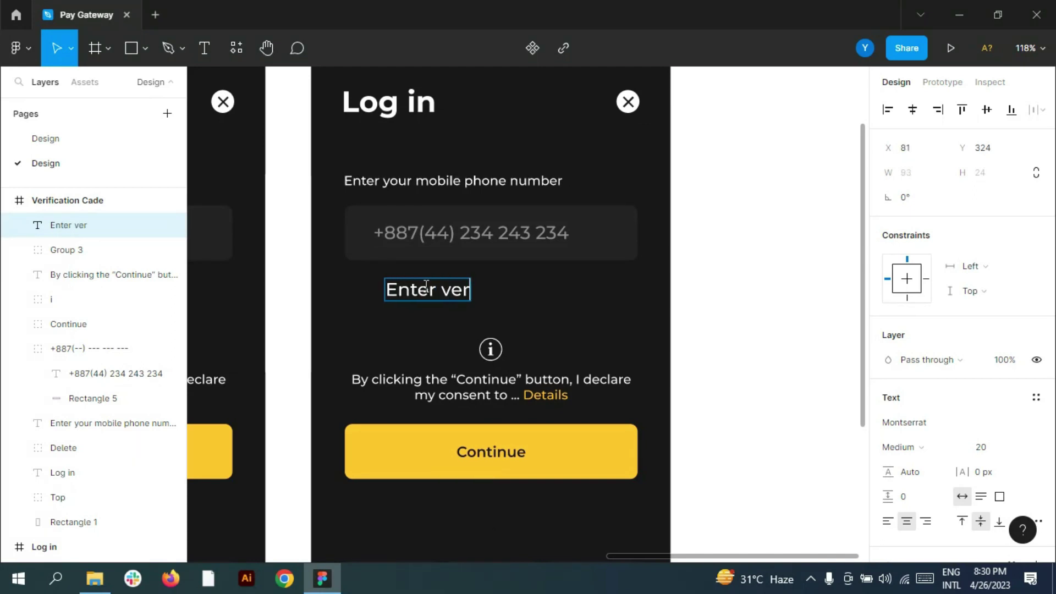
type("on ca=ode")
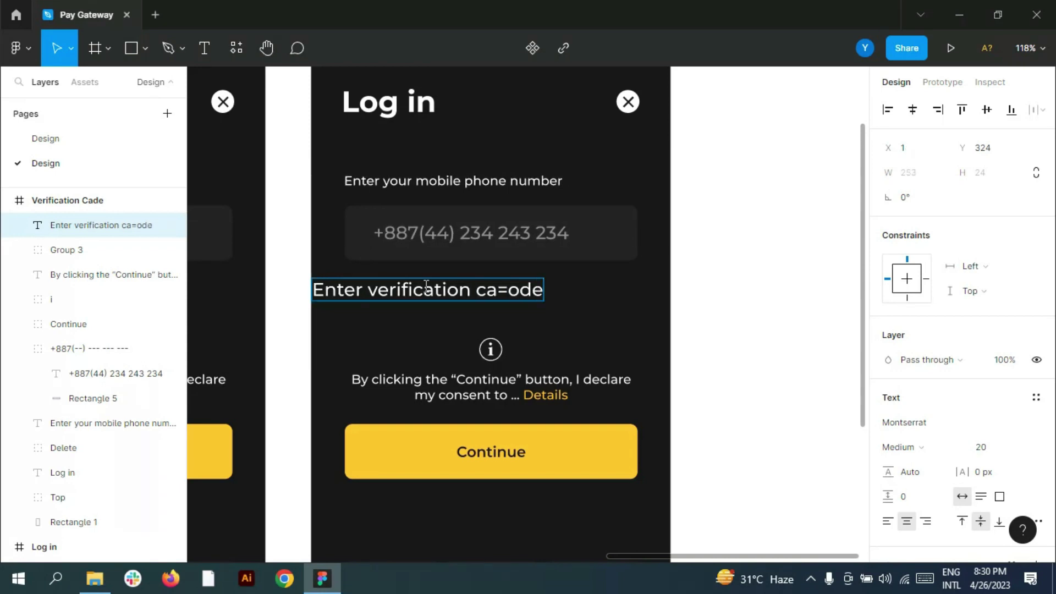
key("BackSpace")
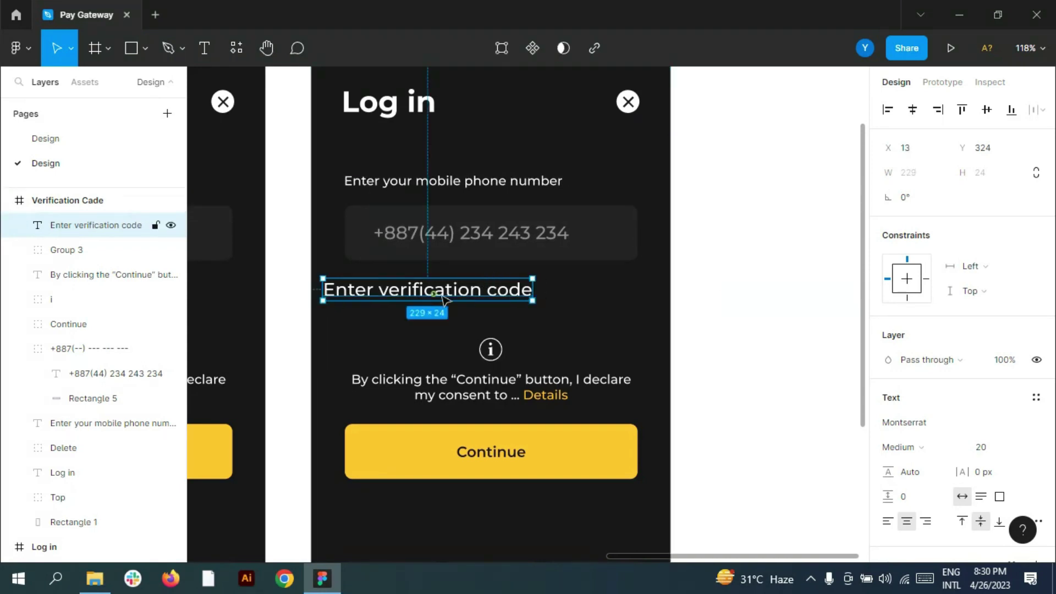
left_click_drag(444, 300, 503, 303)
Set the prompt to font size 14 and centre it horizontally in the frame
left_click(980, 446)
left_click(1001, 342)
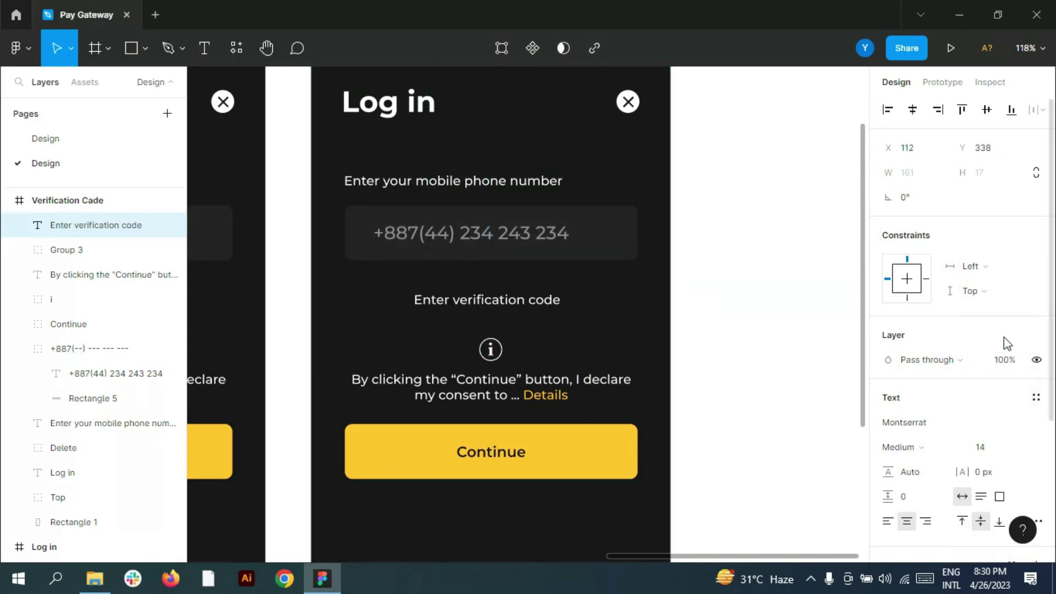
left_click(912, 110)
scroll(737, 310, "down", 2)
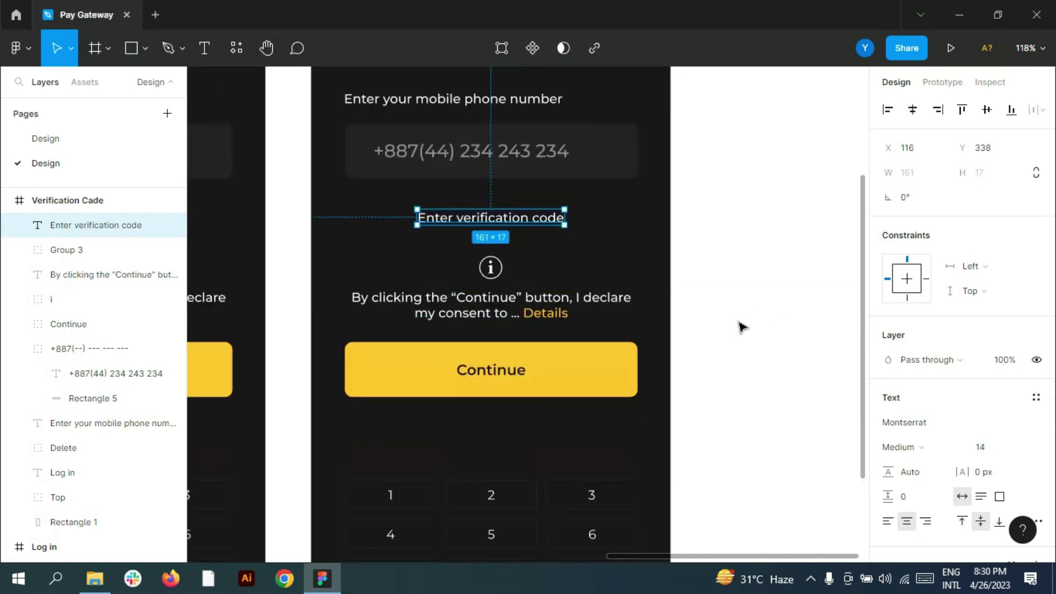
scroll(737, 318, "down", 3)
scroll(659, 330, "down", 3)
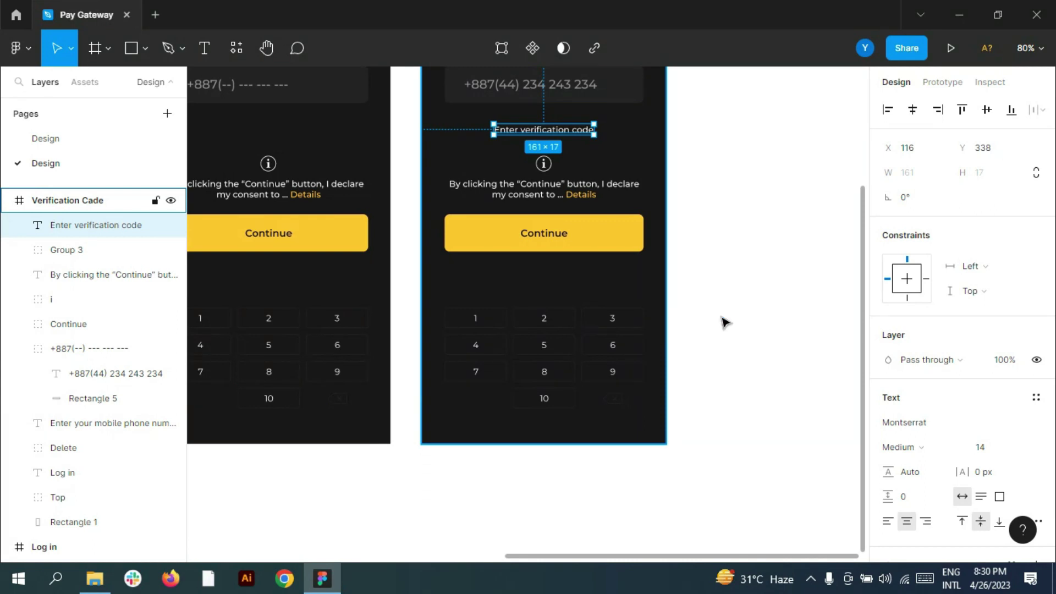
scroll(724, 322, "down", 5)
scroll(744, 318, "up", 1)
scroll(739, 352, "up", 2)
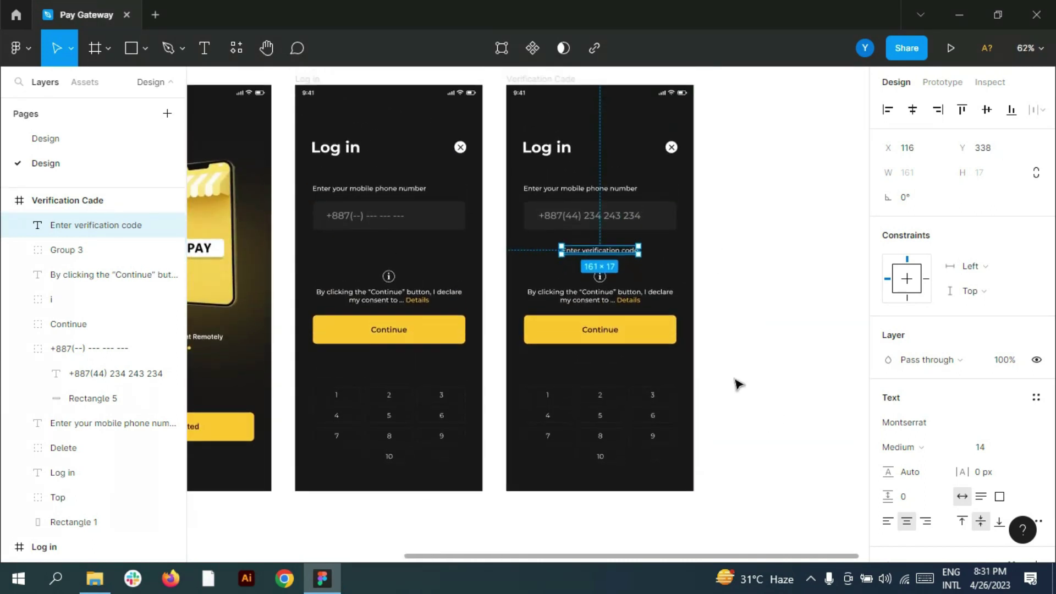
scroll(711, 283, "up", 1)
scroll(728, 313, "up", 1)
scroll(728, 313, "down", 1)
scroll(729, 341, "down", 1)
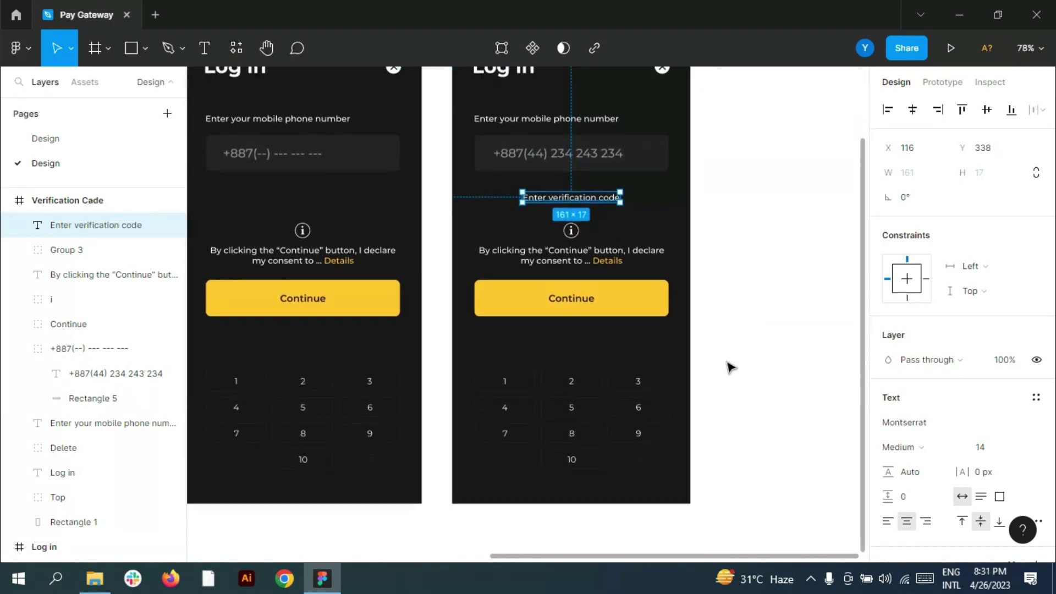
scroll(729, 368, "up", 2)
scroll(659, 349, "down", 1)
scroll(691, 377, "up", 1)
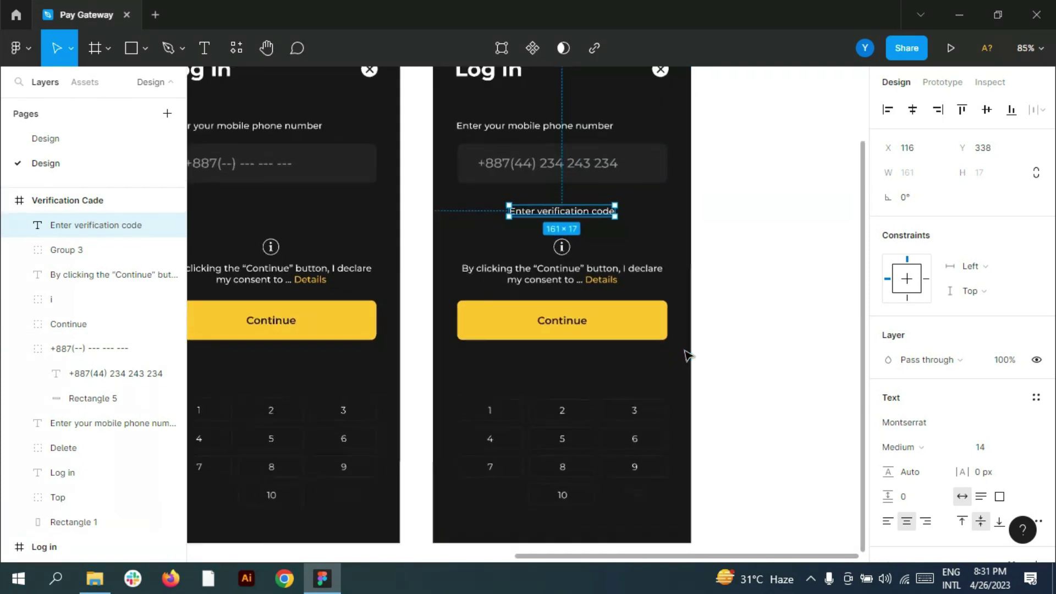
scroll(687, 355, "up", 1)
scroll(563, 375, "up", 1)
Delete the yellow Continue button and move the consent text and info icon lower
key("Escape")
left_click(598, 356)
key("Delete")
left_click(83, 275)
left_click(60, 301, "shift")
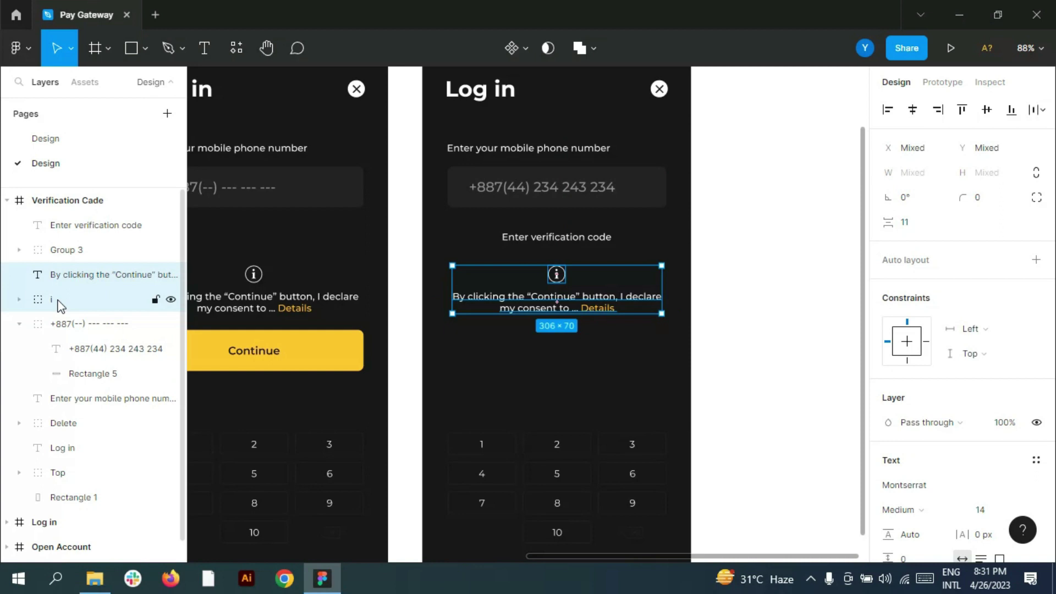
key("shift+Down")
key("shift+Down")
key("shift+Down")
key("shift+Down")
key("shift+Down")
key("shift+Down")
key("shift+Down")
key("shift+Down")
key("shift+Down")
key("shift+Down")
key("shift+Down")
left_click(791, 214)
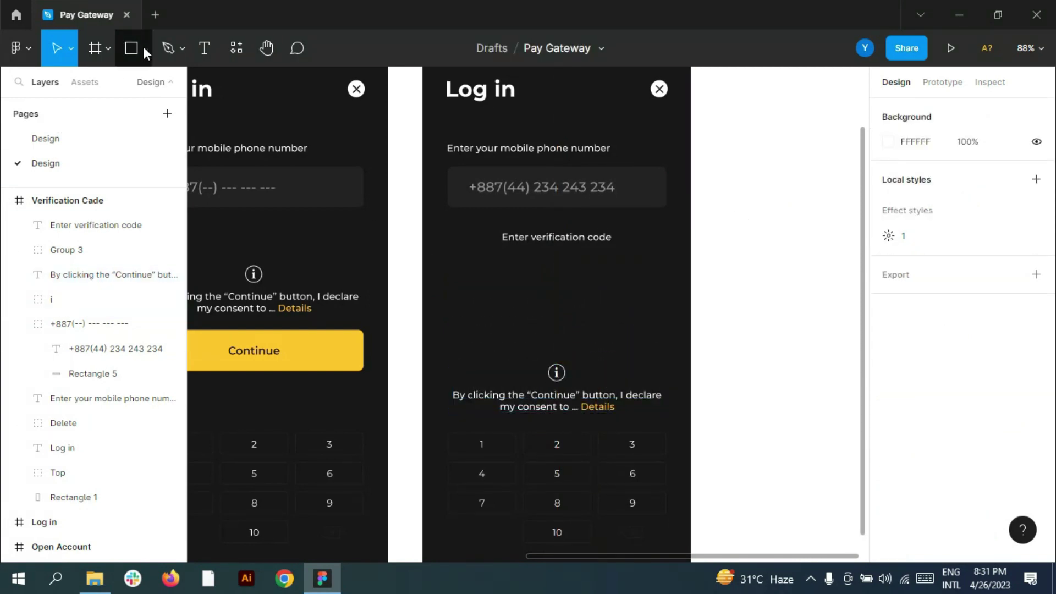
Draw a rectangle under the verification prompt and set its height to 40
left_click(25, 324)
left_click(146, 47)
left_click(101, 86)
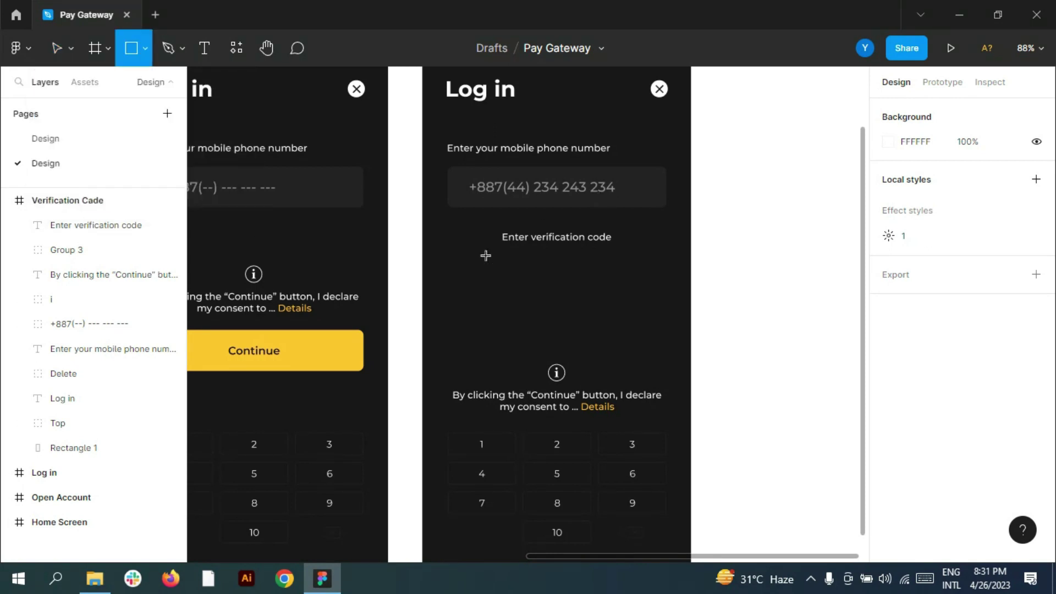
left_click_drag(485, 255, 632, 281)
left_click(985, 175)
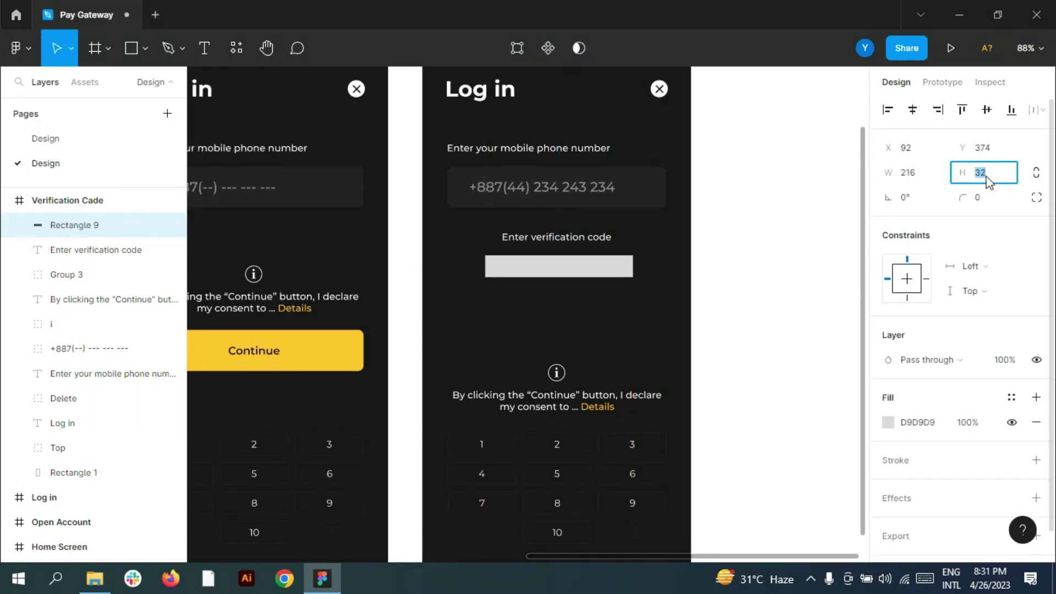
type("40")
left_click(913, 173)
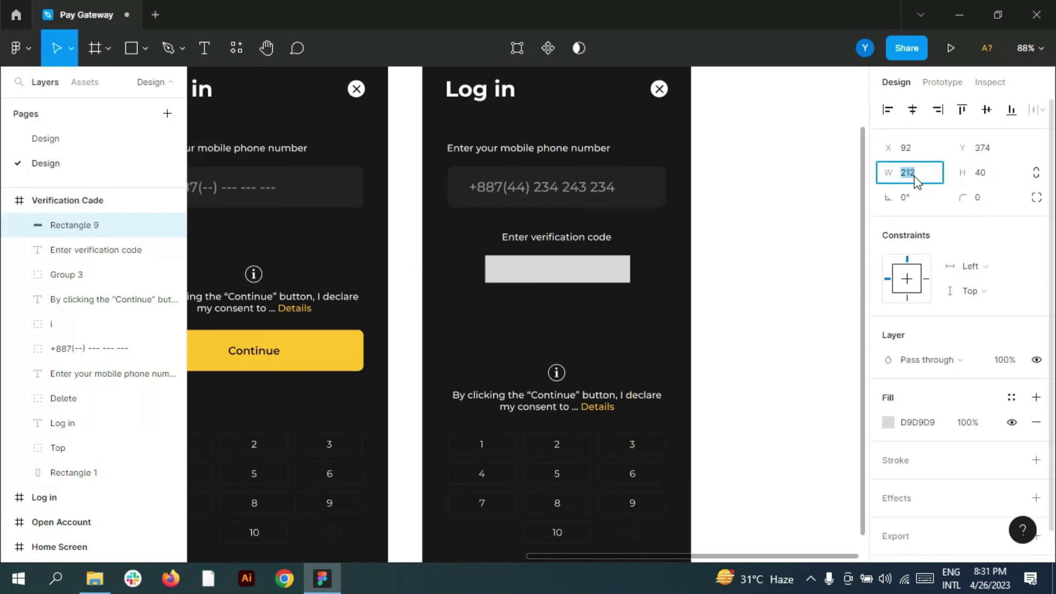
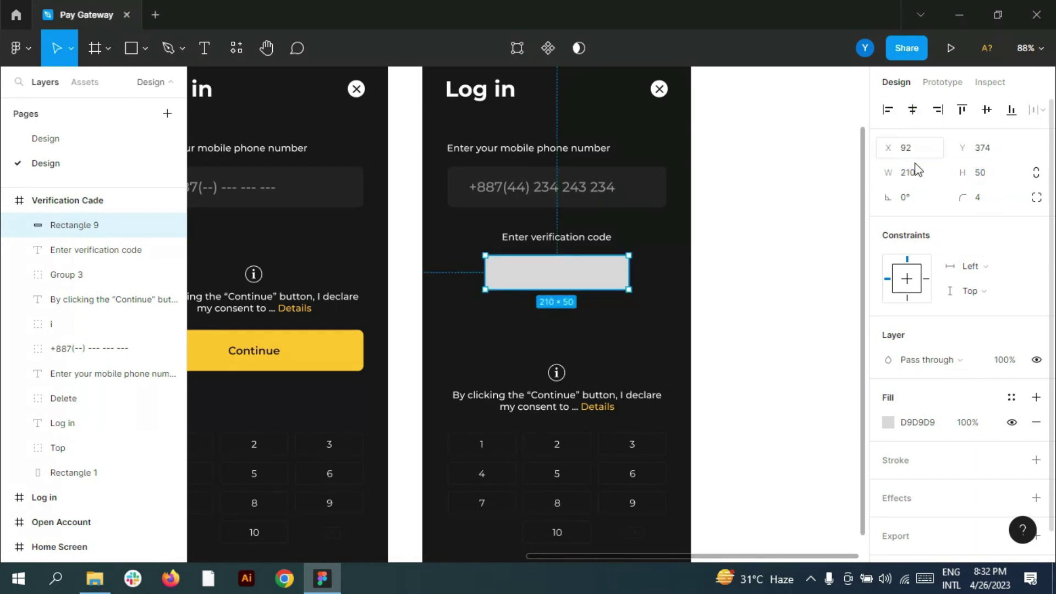
Remove the code box's grey fill and give it a dark 232323 outline
left_click(1036, 459)
left_click(1036, 422)
left_click(888, 460)
left_click(702, 385)
left_click(722, 151)
left_click(704, 296)
Draw small ellipse dots inside the code box
scroll(625, 266, "up", 3)
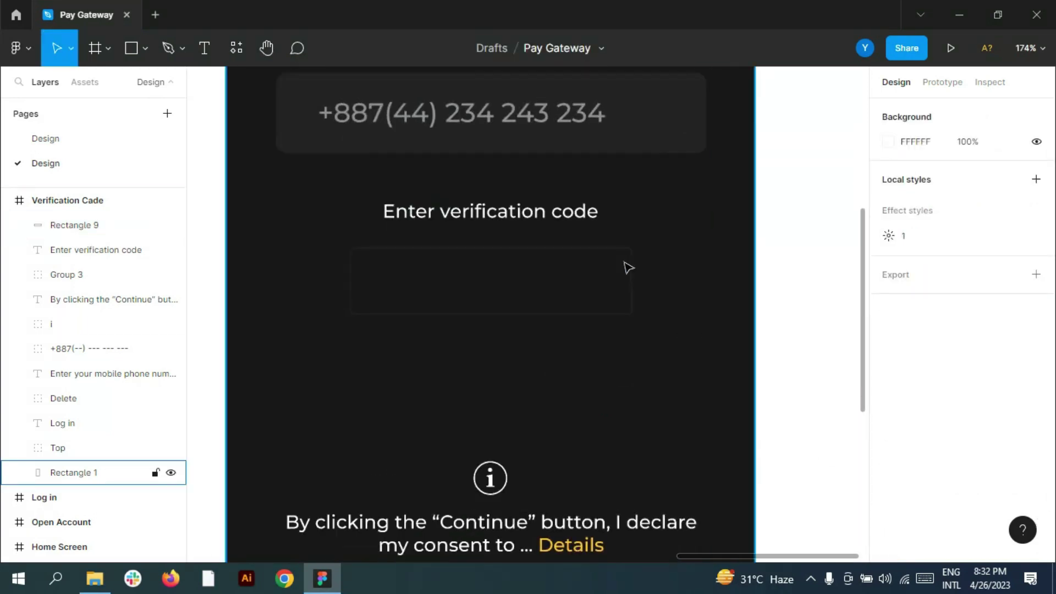
scroll(672, 302, "up", 2)
left_click(146, 49)
left_click(82, 139)
mouse_move(444, 270)
left_mouse_down()
mouse_move(465, 289)
mouse_move(437, 297)
mouse_move(592, 296)
mouse_move(577, 300)
left_mouse_up()
Centre the four dots and distribute them with even horizontal spacing
left_click(77, 274, "shift")
left_click(78, 300, "shift")
scroll(684, 347, "down", 3, "ctrl")
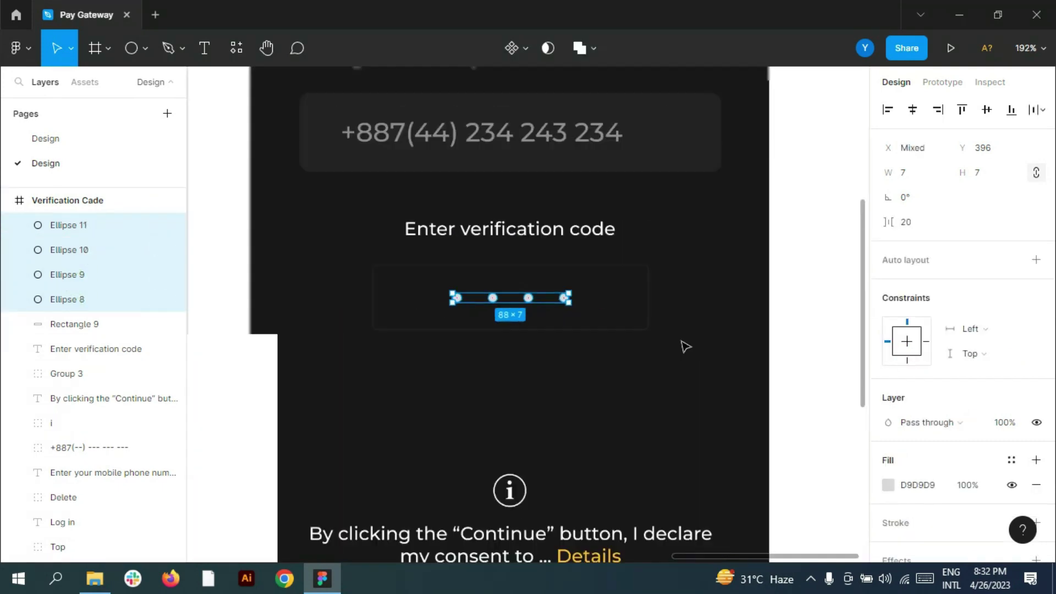
left_click(824, 288)
left_click(46, 229)
left_click(57, 300)
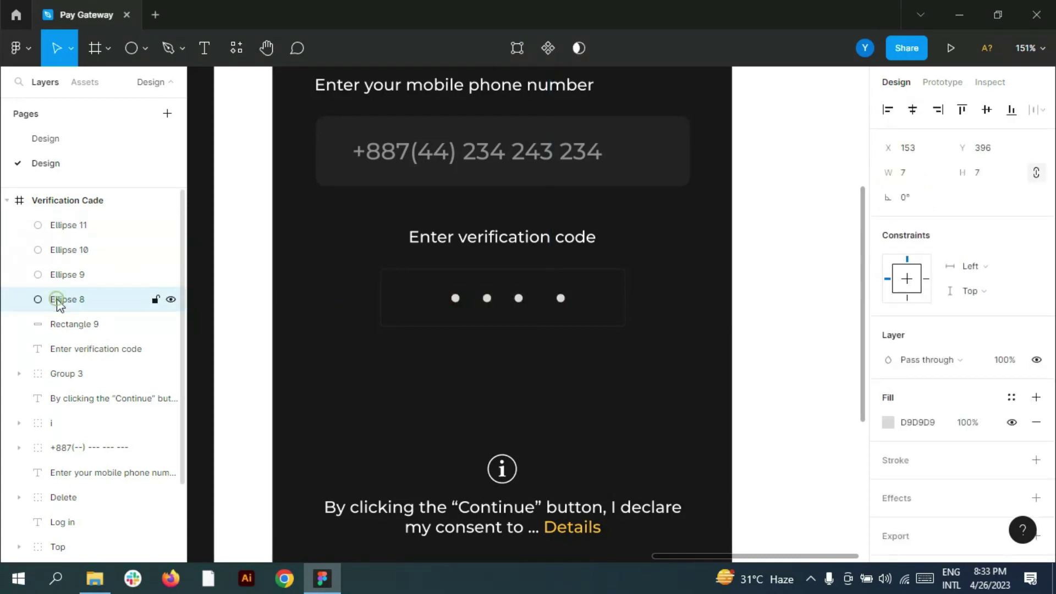
left_click(59, 225, "shift")
left_click(1037, 110)
left_click(948, 163)
left_click(1036, 109)
left_click(976, 184)
Fill the four dots yellow (FFC624)
left_click(57, 299)
left_click(59, 225, "shift")
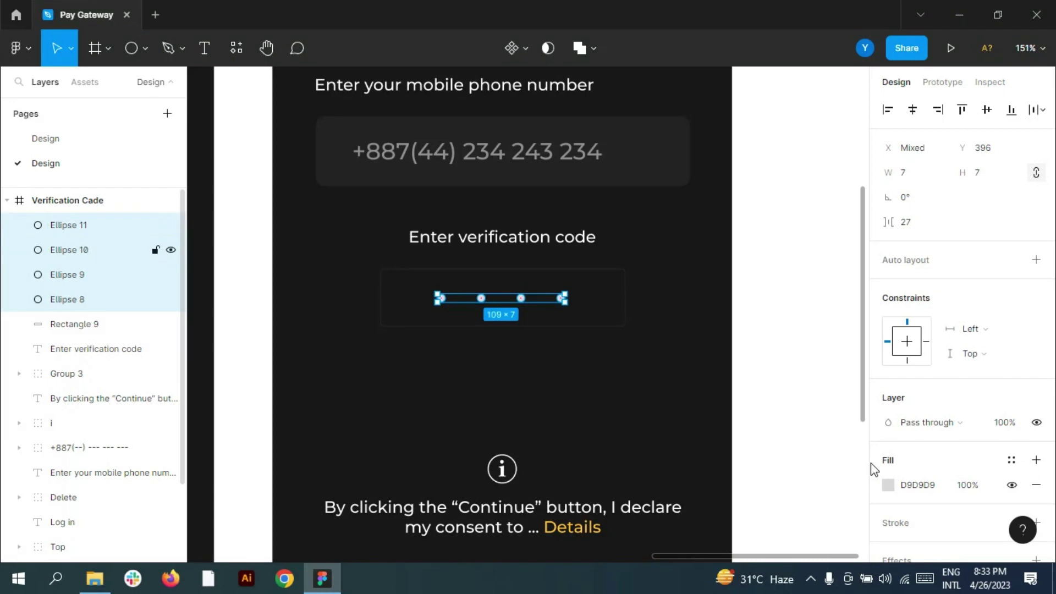
left_click(887, 485)
left_click(740, 488)
key("Escape")
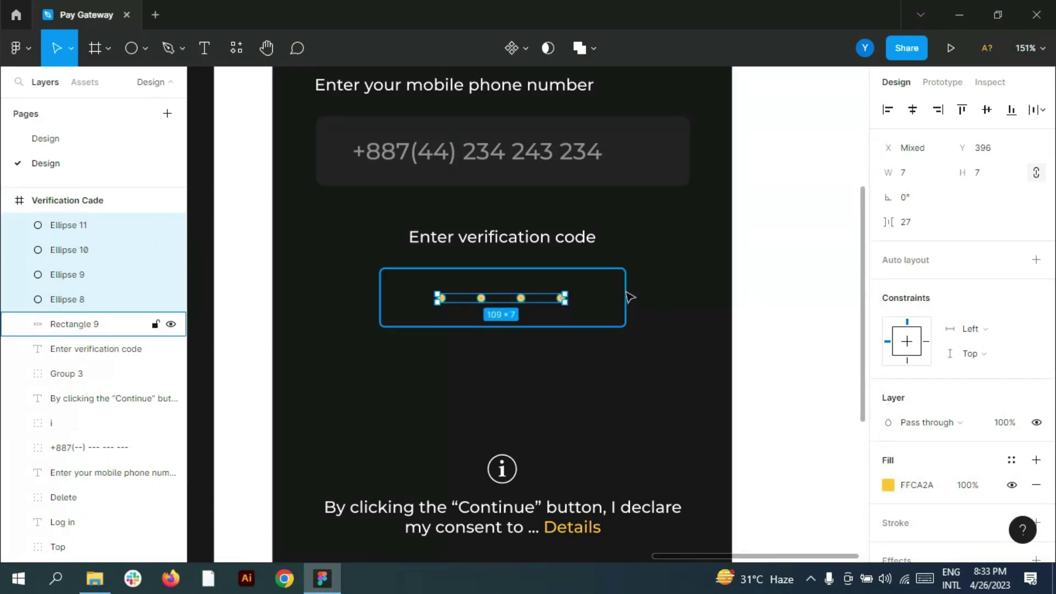
Set the code box height to 40
left_click(110, 323)
left_click(991, 173)
type("46")
key("Return")
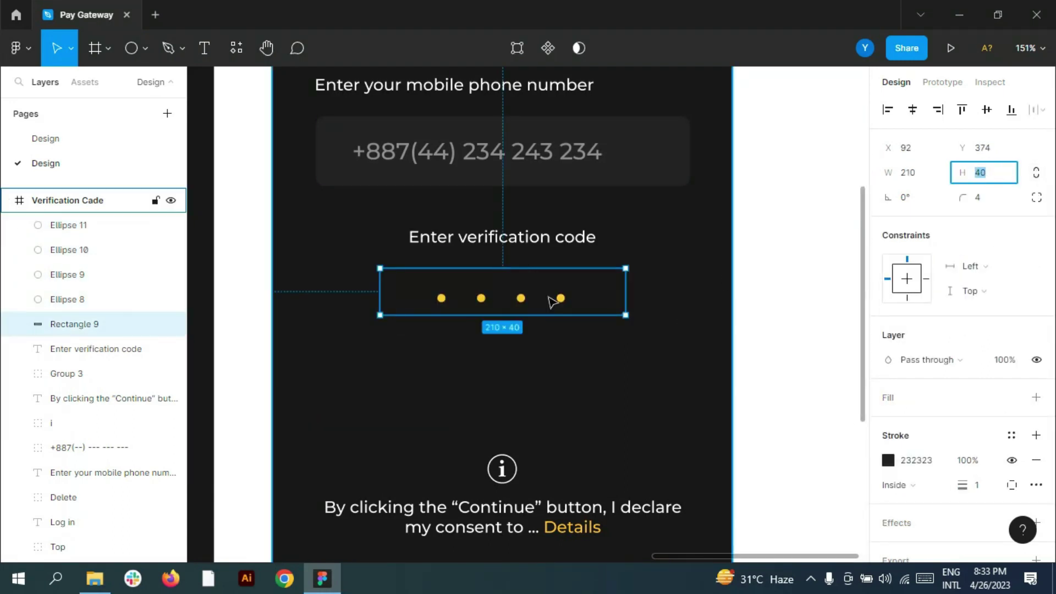
Move the four dots up so they sit centred in the code box
left_click(66, 299)
left_click(66, 225, "shift")
left_click_drag(522, 302, 520, 297)
left_click(50, 325)
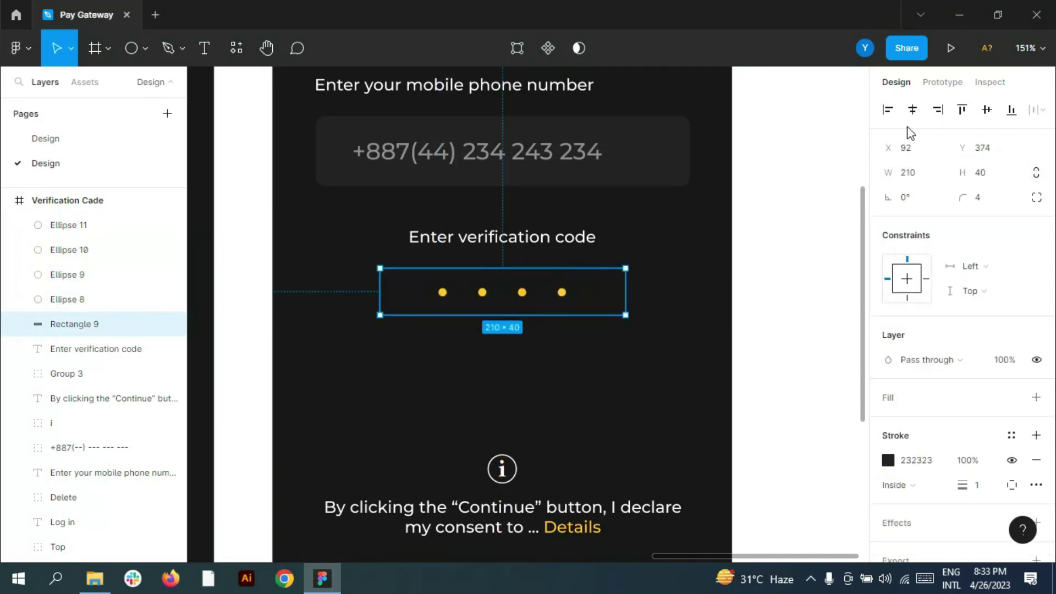
Group the code label, Rectangle 9 and Ellipses 8–11, naming it 'Enter verification code'
left_click(74, 352, "shift")
left_click(64, 225, "shift")
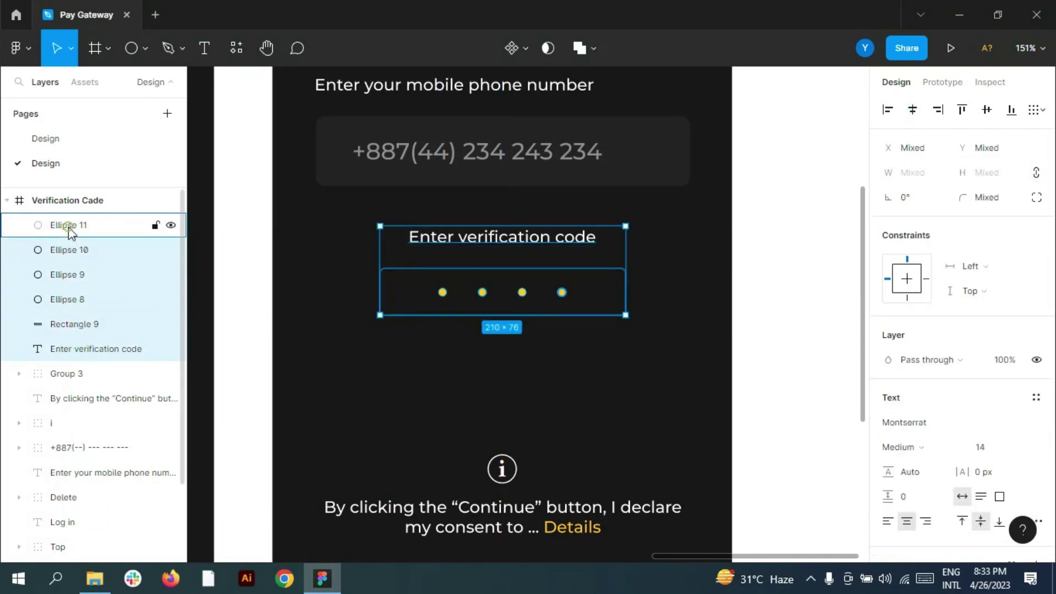
key("ctrl+g")
double_click(67, 226)
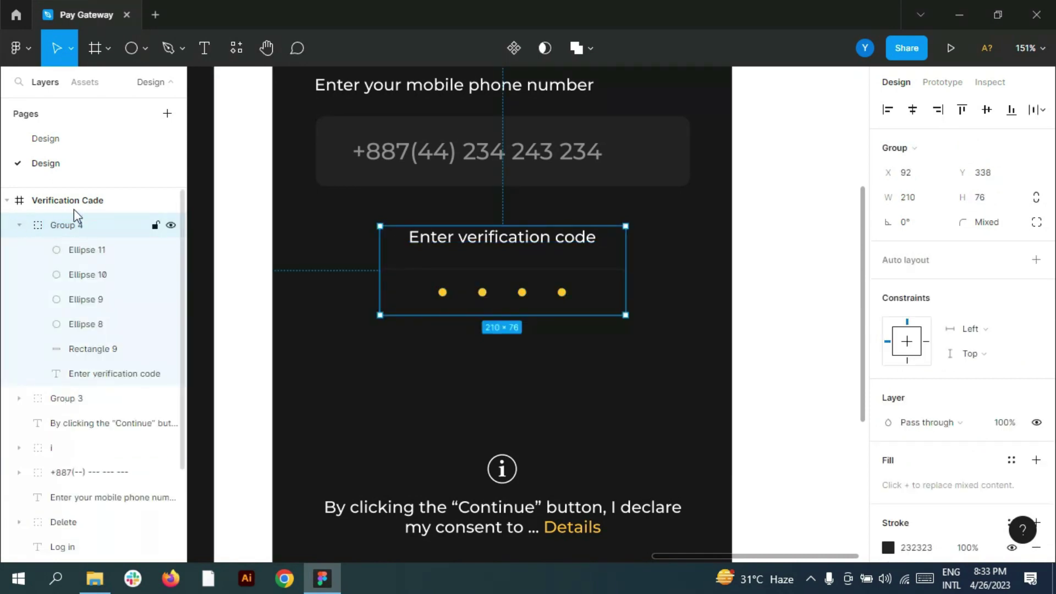
double_click(107, 374)
key("ctrl+c")
left_click(70, 224)
double_click(71, 224)
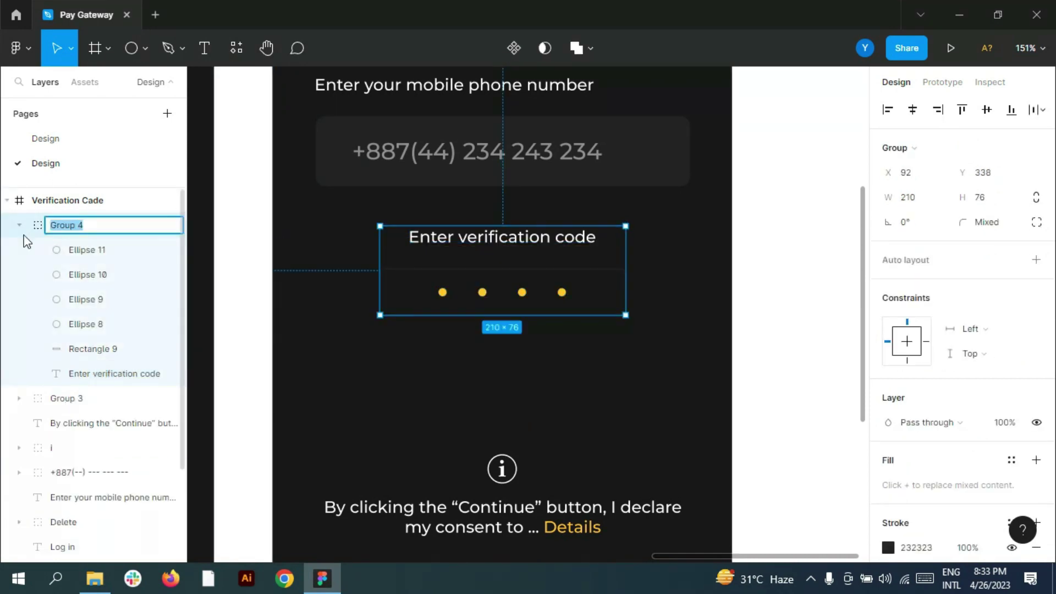
key("ctrl+v")
key("Return")
left_click(819, 341)
scroll(822, 330, "down", 2)
scroll(822, 330, "down", 5)
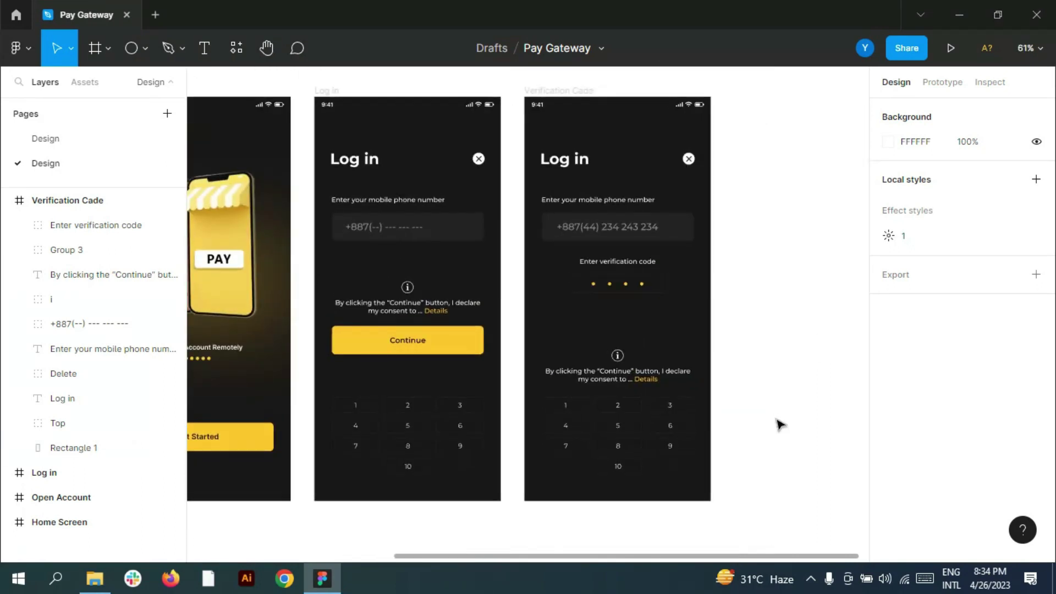
scroll(643, 330, "up", 5)
scroll(297, 166, "up", 2)
Add a 'Send message behind' text line beneath the code box
key("t")
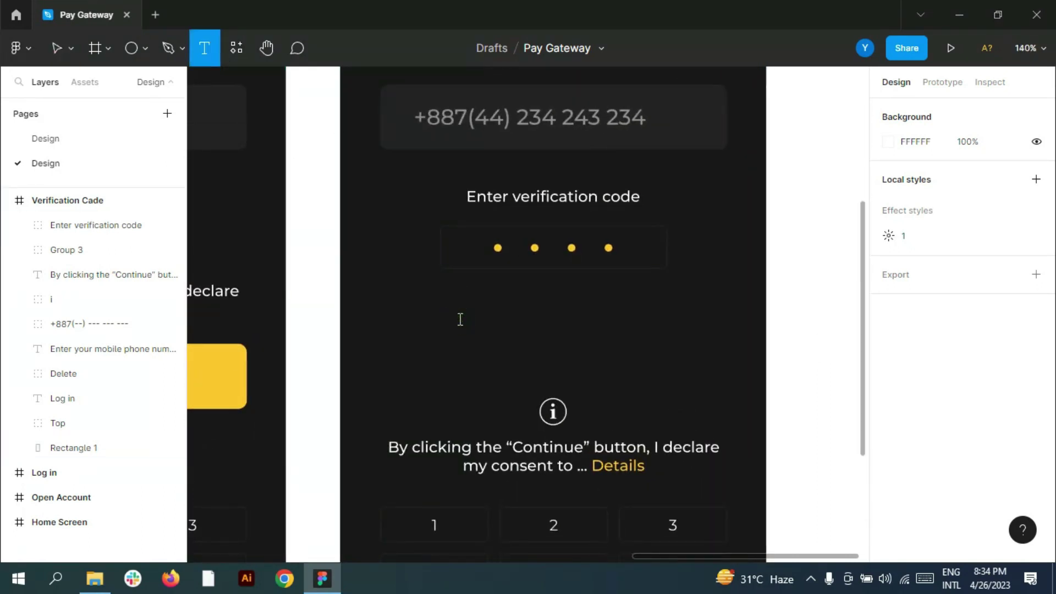
left_click(458, 319)
type("Send message behind")
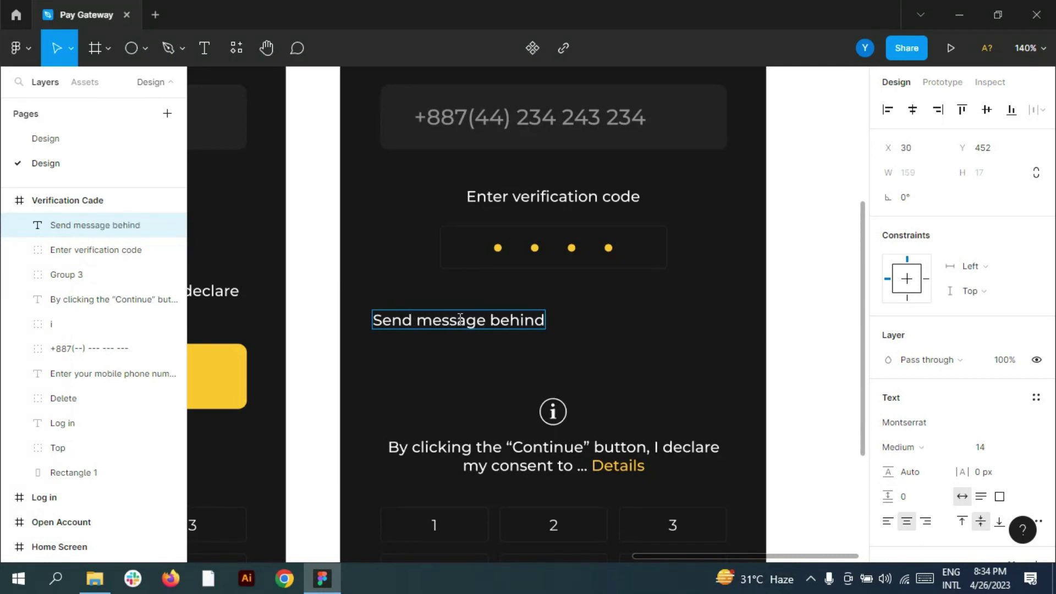
left_click_drag(459, 325, 559, 320)
Style the line at size 16, centred horizontally, with Medium weight
left_click(907, 446)
left_click(937, 273)
left_click(912, 110)
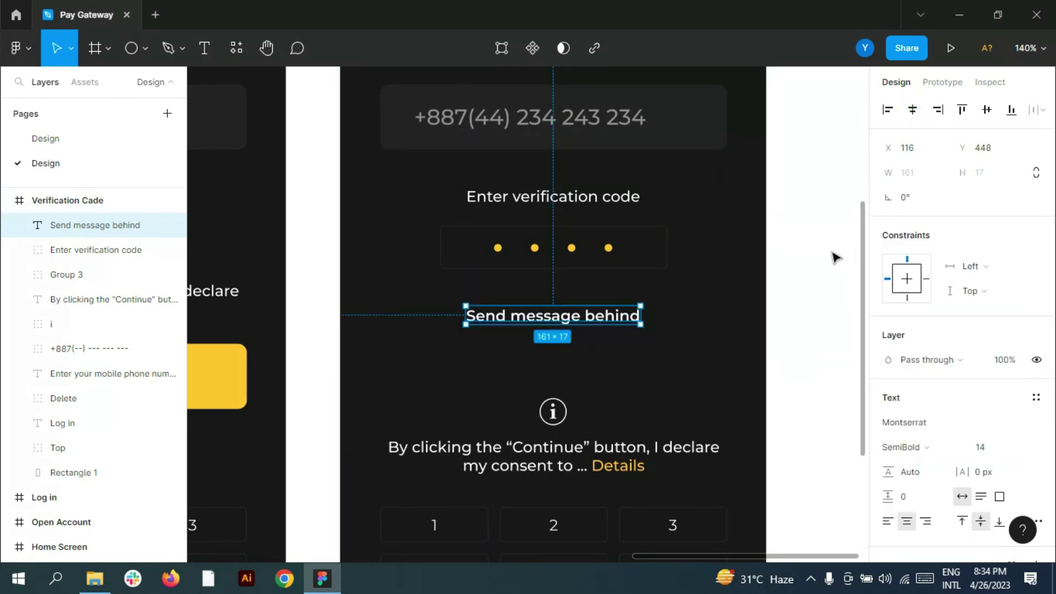
left_click(980, 446)
left_click(998, 358)
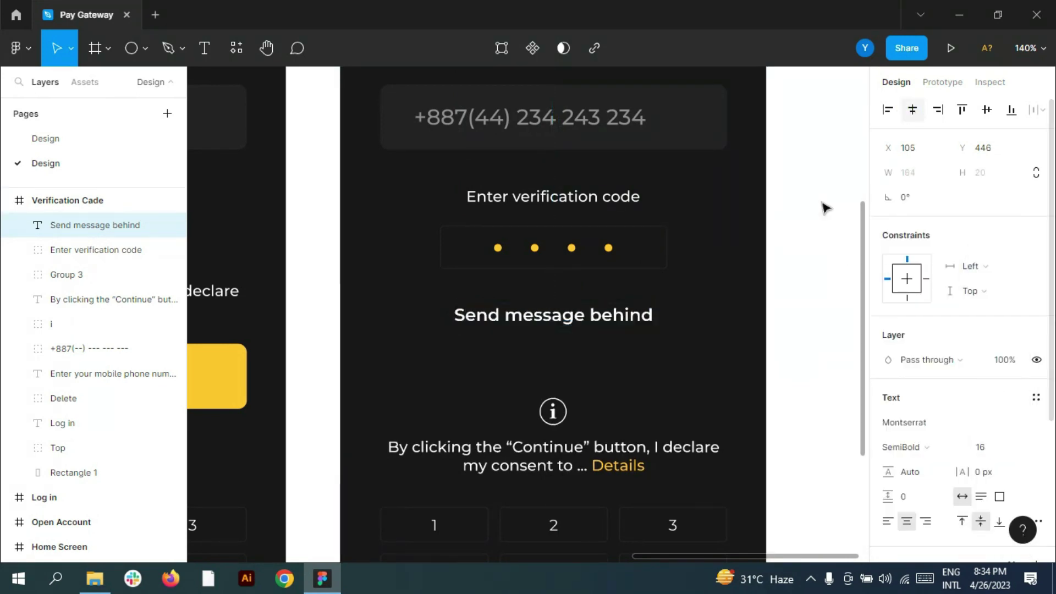
left_click(227, 108)
left_click(560, 316)
left_click(936, 447)
left_click(937, 273)
Duplicate the line just below and change its text to the 03:45 timer
left_click_drag(560, 314, 553, 342)
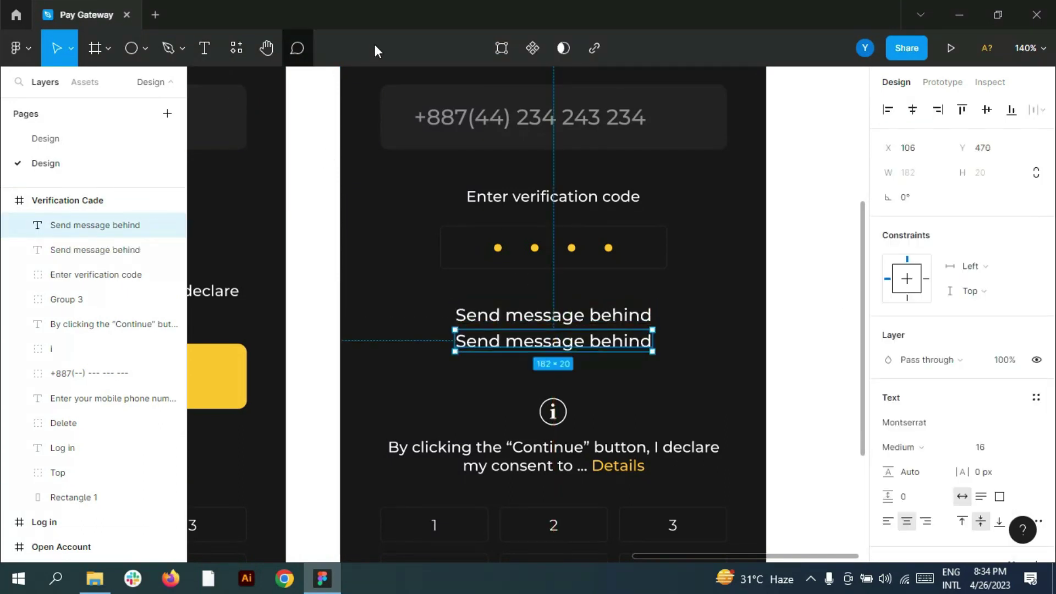
double_click(603, 339)
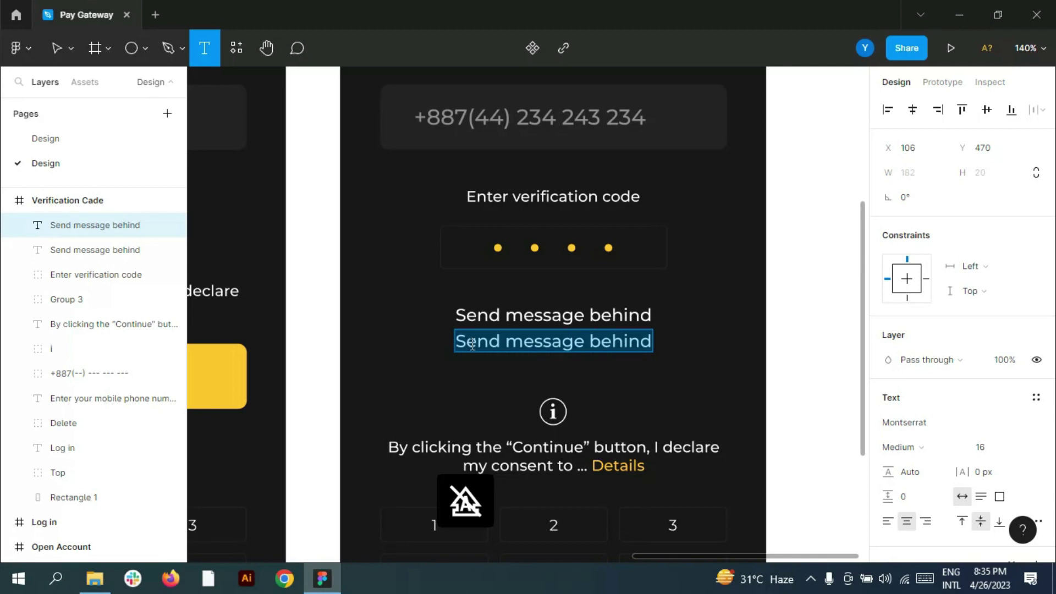
key("BackSpace")
type("03:45")
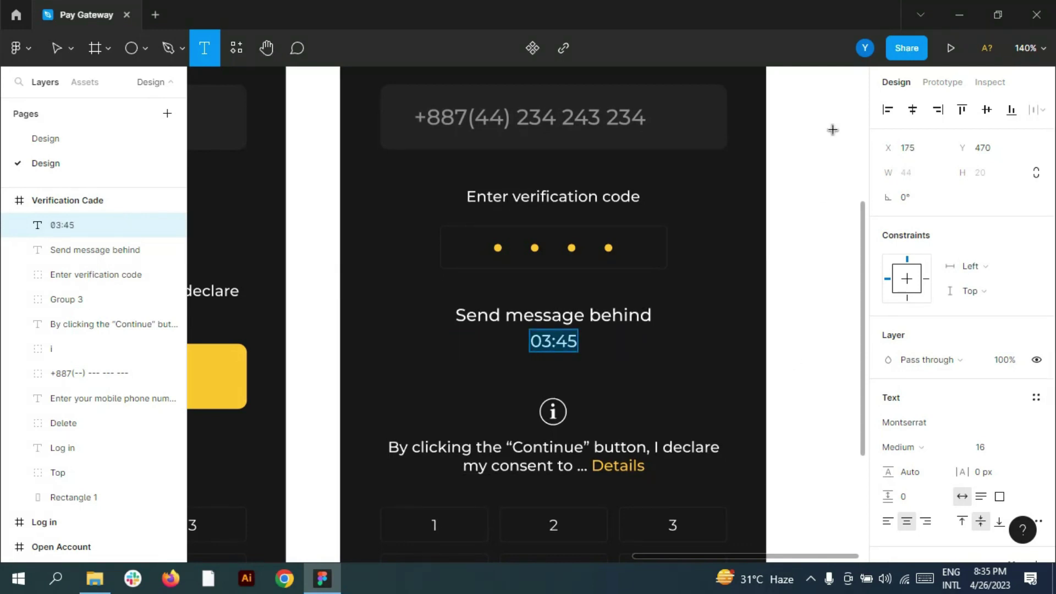
key("Escape")
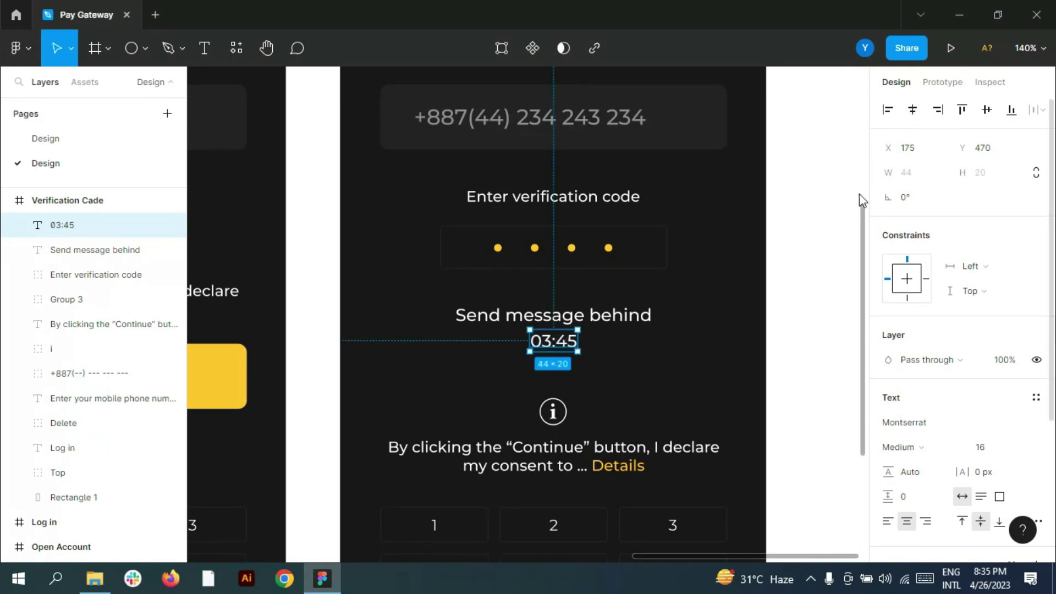
key("Escape")
scroll(798, 368, "up", 2)
scroll(644, 397, "down", 3, "ctrl")
Give the 5 key's background a yellow outline
scroll(577, 490, "up", 3, "ctrl")
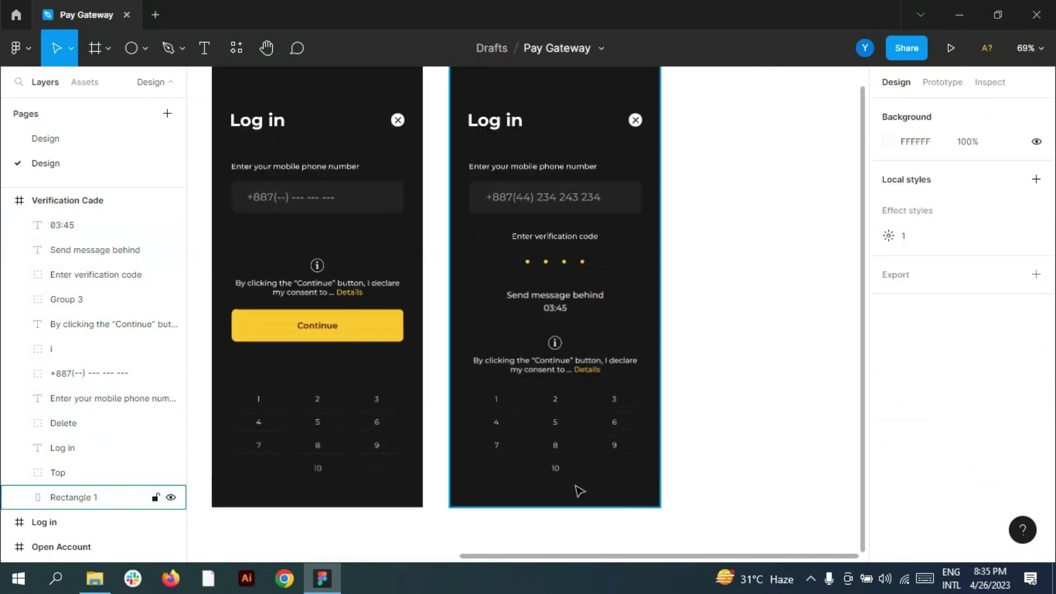
scroll(556, 407, "up", 2, "ctrl")
scroll(556, 407, "up", 2, "ctrl")
left_click(610, 406, "ctrl")
left_click(887, 460)
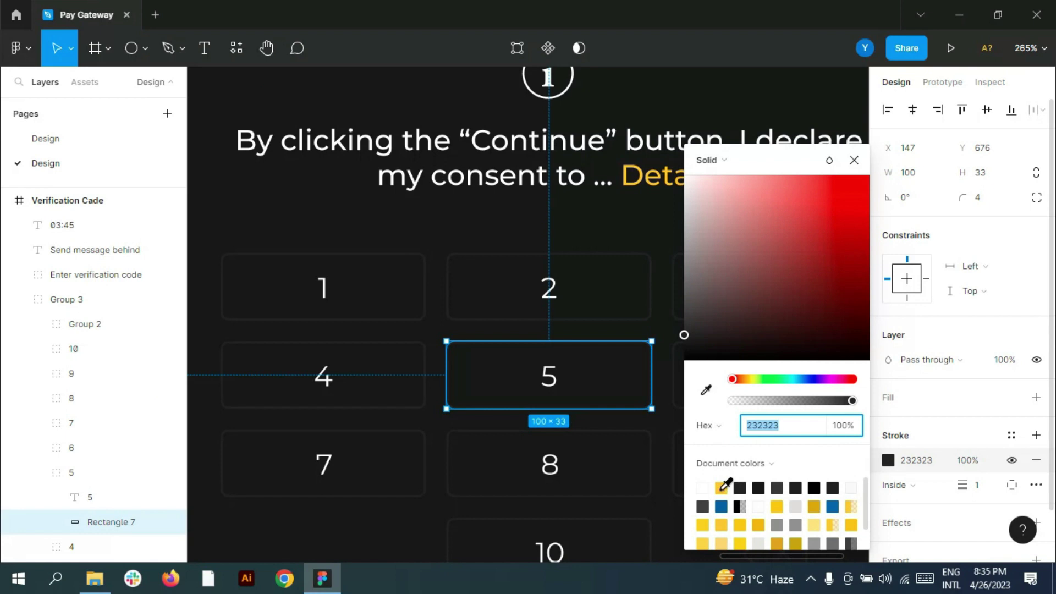
type("FFCA2A")
key("Return")
Fill the 5 key yellow FFCA2A and darken its outline to D1A00C
left_click(1036, 397)
left_click(887, 422)
type("FFCA2A")
key("Return")
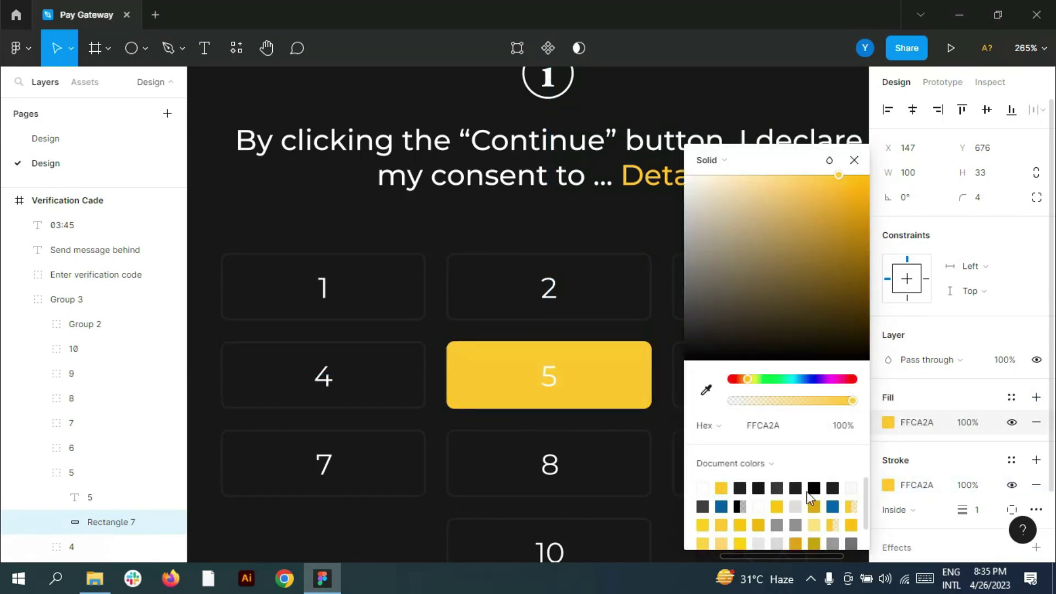
left_click(887, 485)
left_click_drag(761, 273, 860, 212)
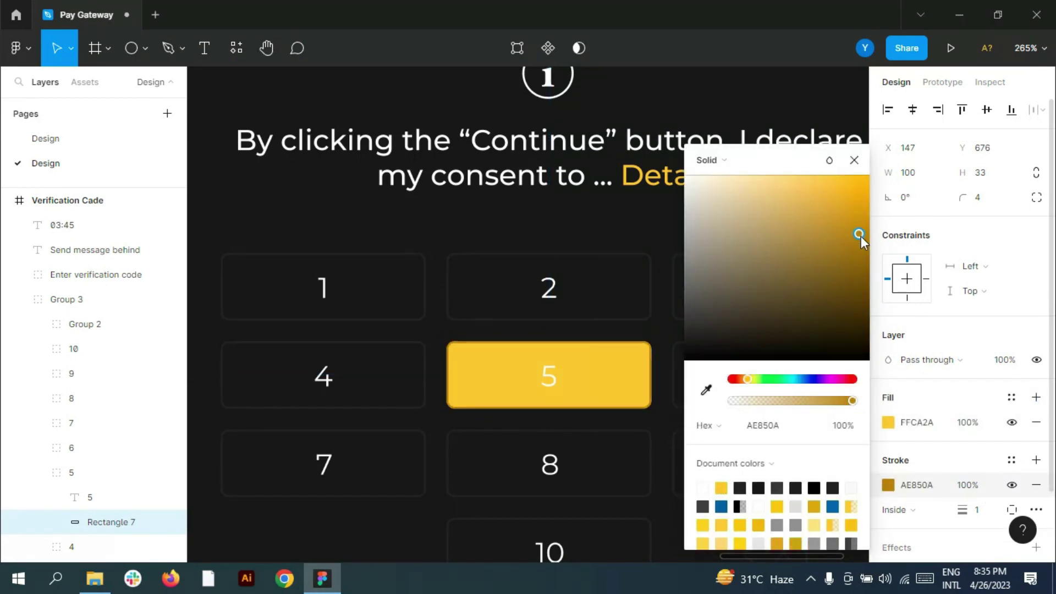
left_click(854, 160)
Draw a tiny 3×3 near-black dot beneath the 5
left_click(145, 48)
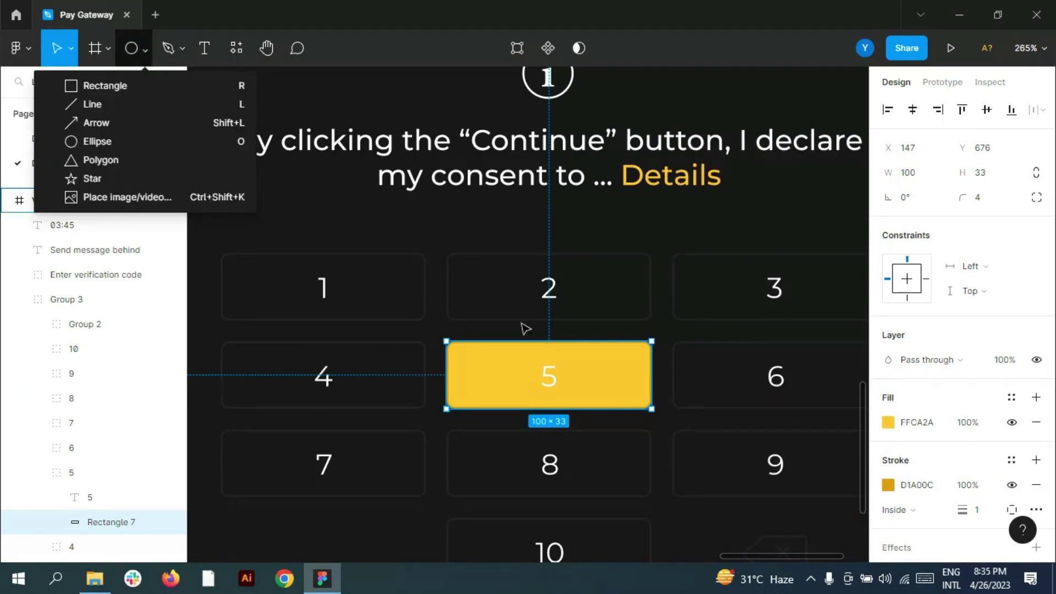
scroll(551, 410, "up", 2, "ctrl")
scroll(552, 409, "up", 2, "ctrl")
left_click(97, 141)
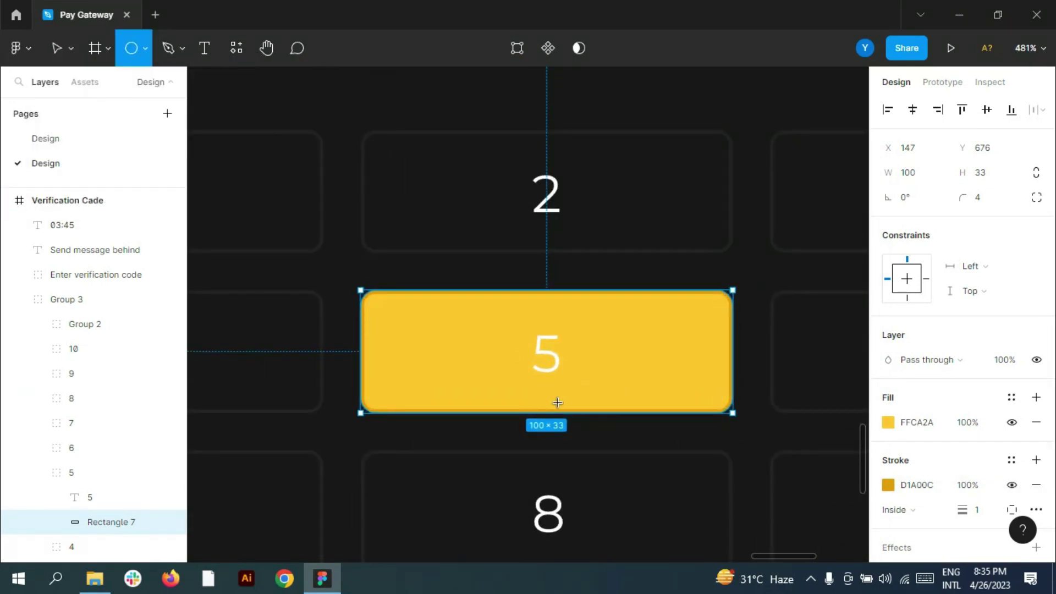
left_click_drag(544, 397, 552, 404)
scroll(562, 421, "up", 3, "ctrl")
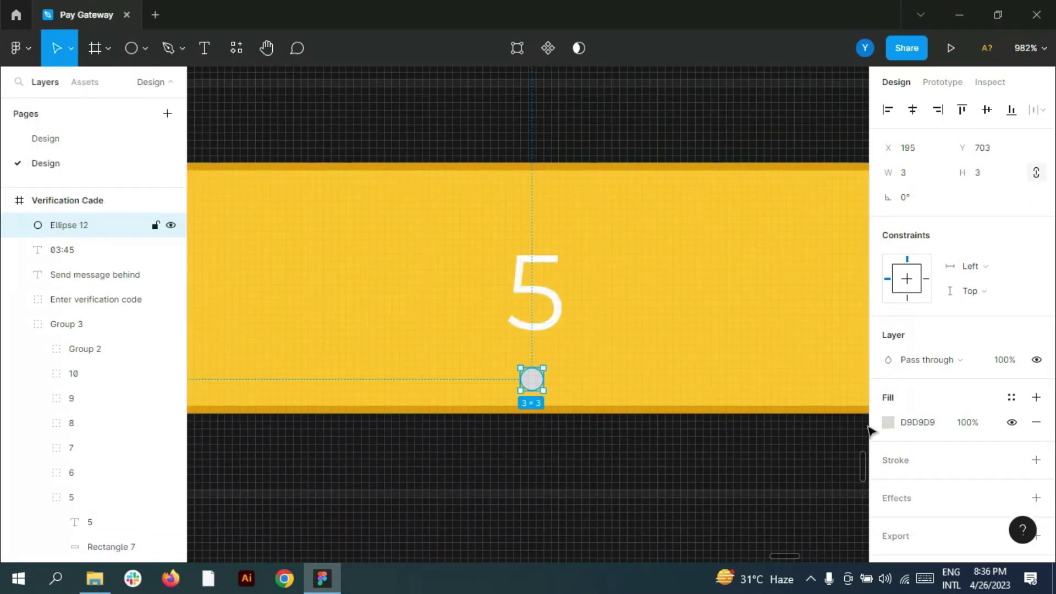
left_click(887, 421)
left_click(706, 387)
Set the 5 numeral's fill to dark 171717 and zoom out to view the screens
left_click(794, 113)
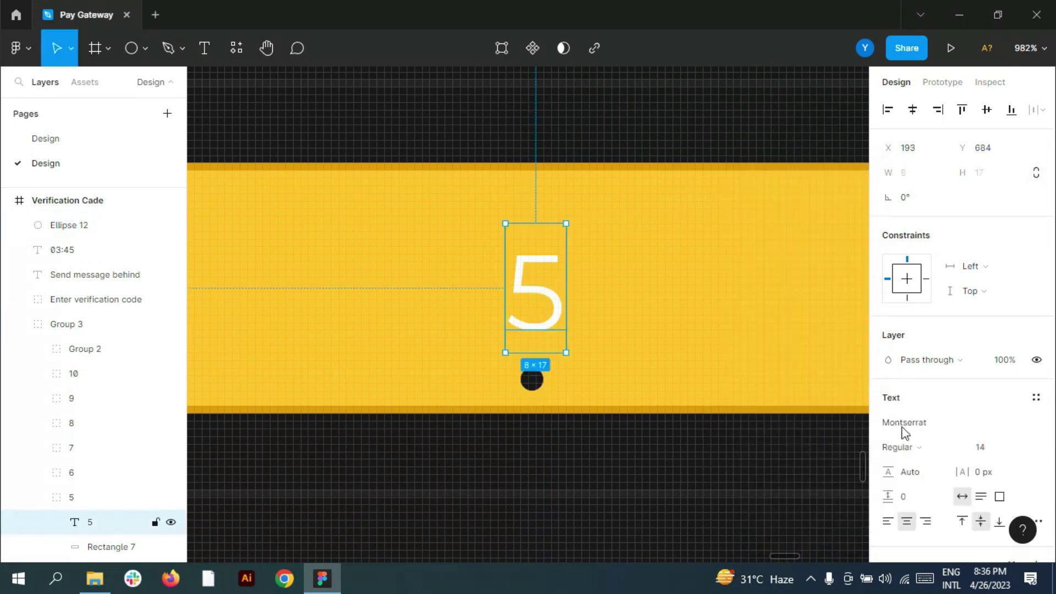
scroll(904, 433, "down", 3)
left_click(888, 391)
left_click(706, 385)
left_click(852, 160)
scroll(561, 323, "down", 2, "ctrl")
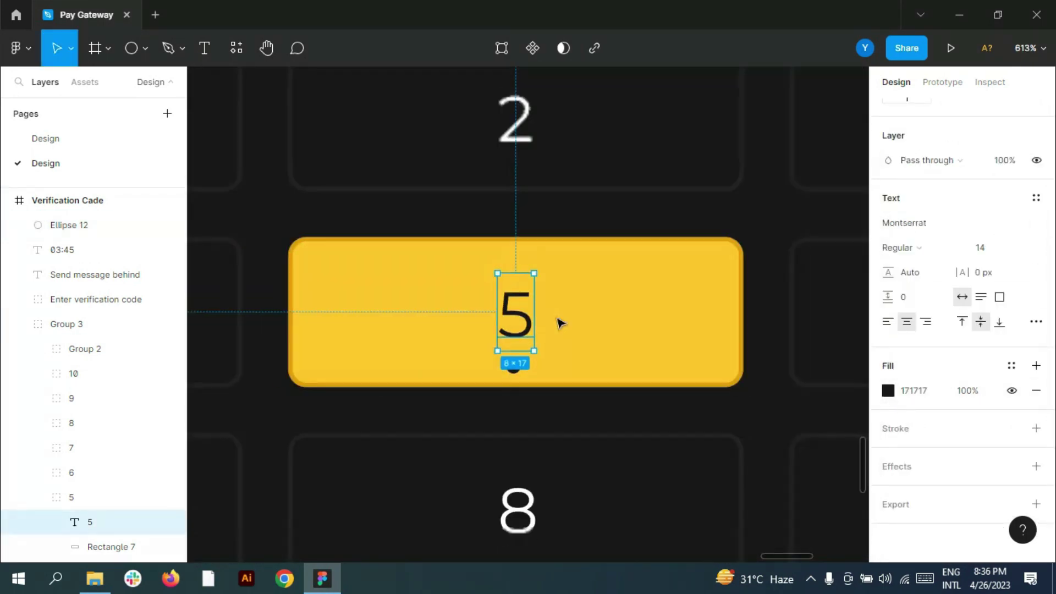
scroll(560, 324, "down", 5, "ctrl")
left_click(797, 358)
scroll(492, 488, "down", 3, "ctrl")
scroll(495, 488, "down", 3, "ctrl")
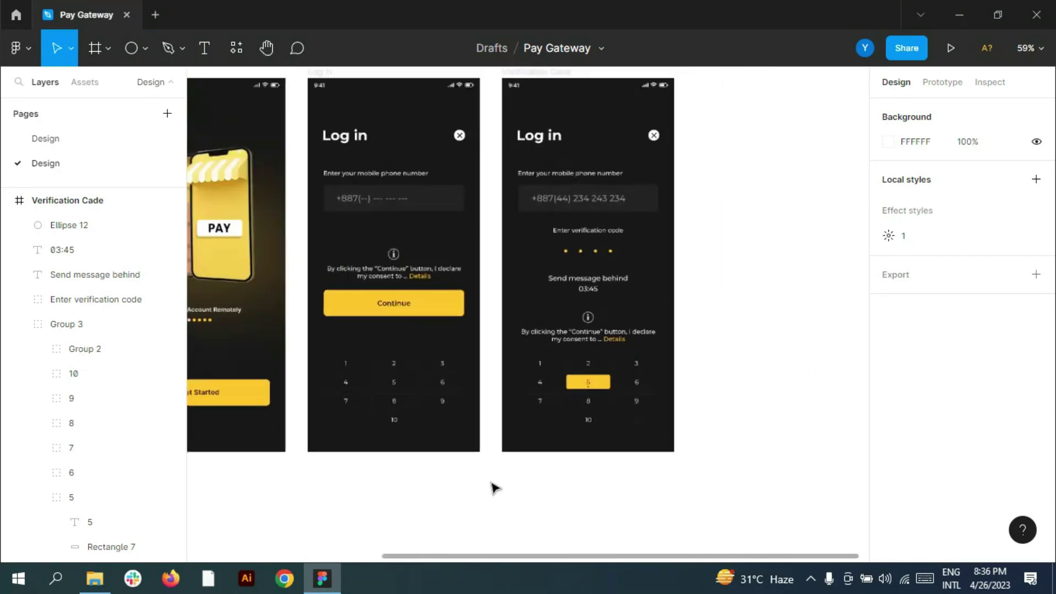
scroll(495, 488, "down", 2)
Nudge the Verification Cade screen's content layers upward
scroll(490, 488, "up", 3)
left_click(82, 134, "shift")
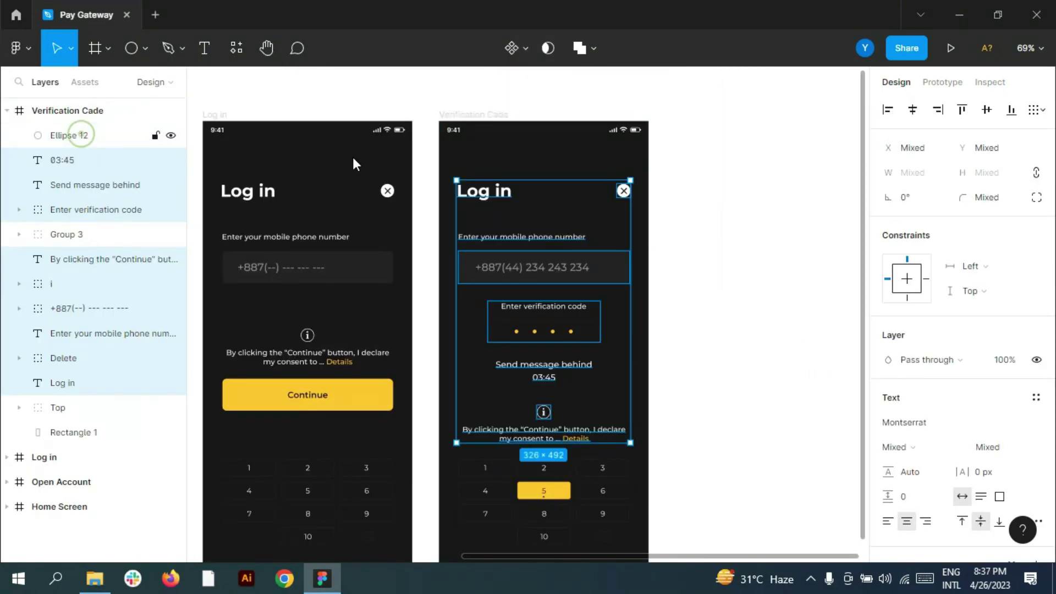
key("shift+Up")
key("shift+Up")
key("shift+Up")
key("shift+Up")
key("shift+Up")
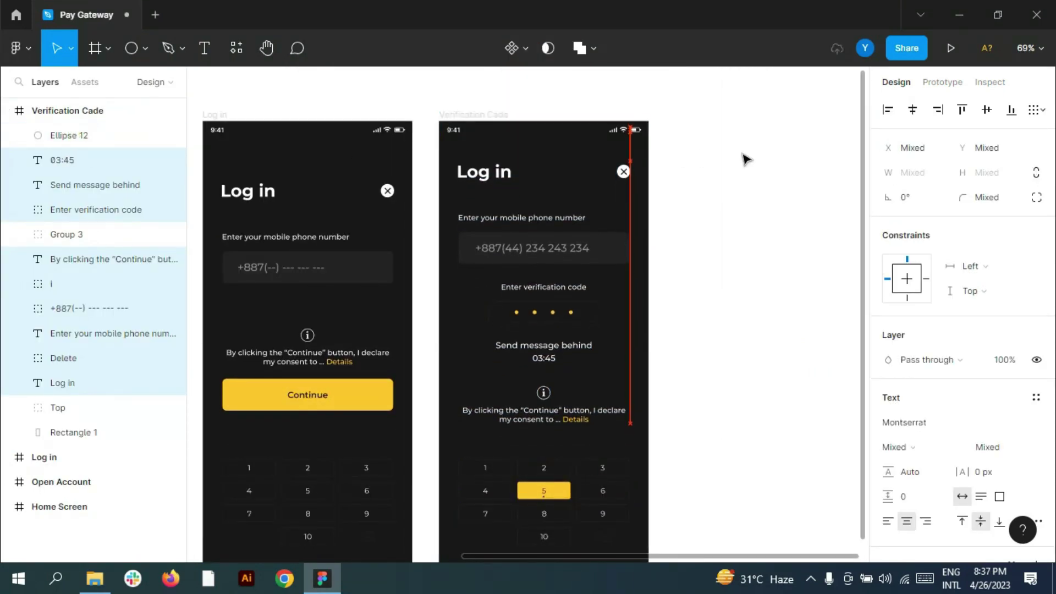
key("shift+Up")
key("shift+Up")
left_click(802, 228)
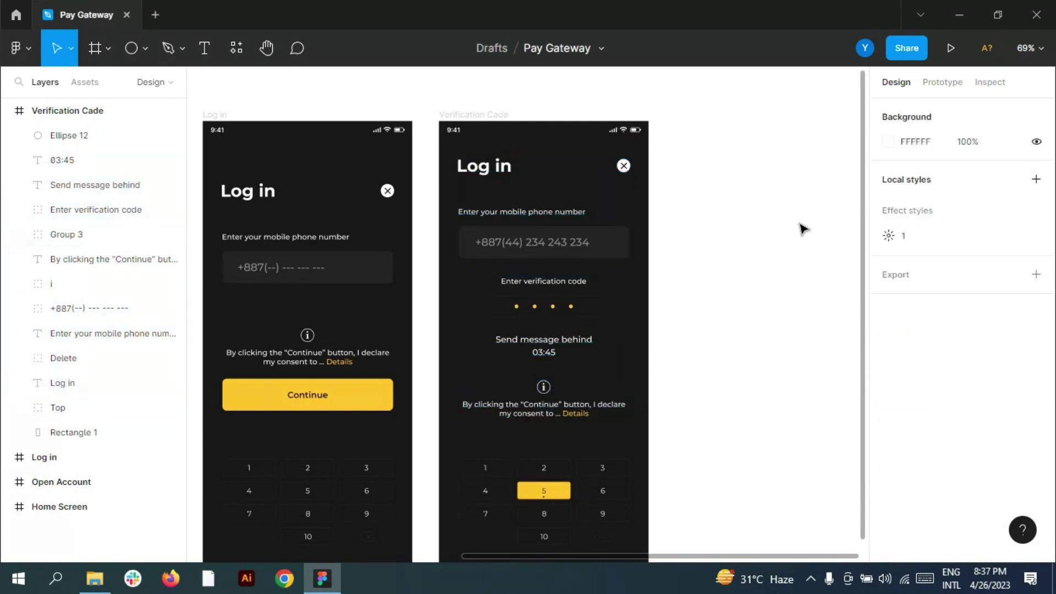
Duplicate the Verification Cade screen to the right of the original
key("alt+l")
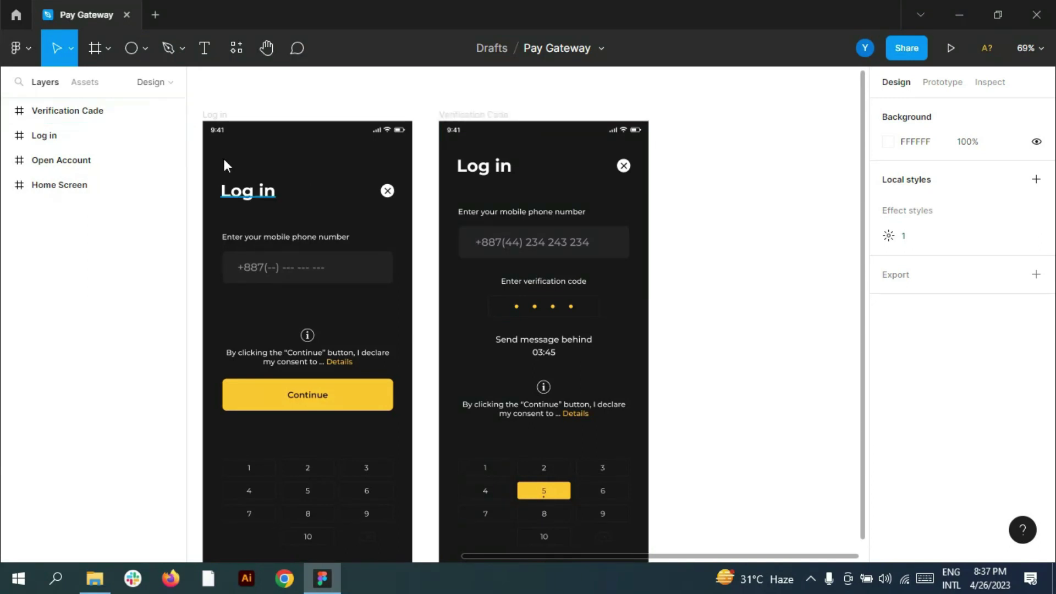
scroll(528, 190, "down", 1, "ctrl")
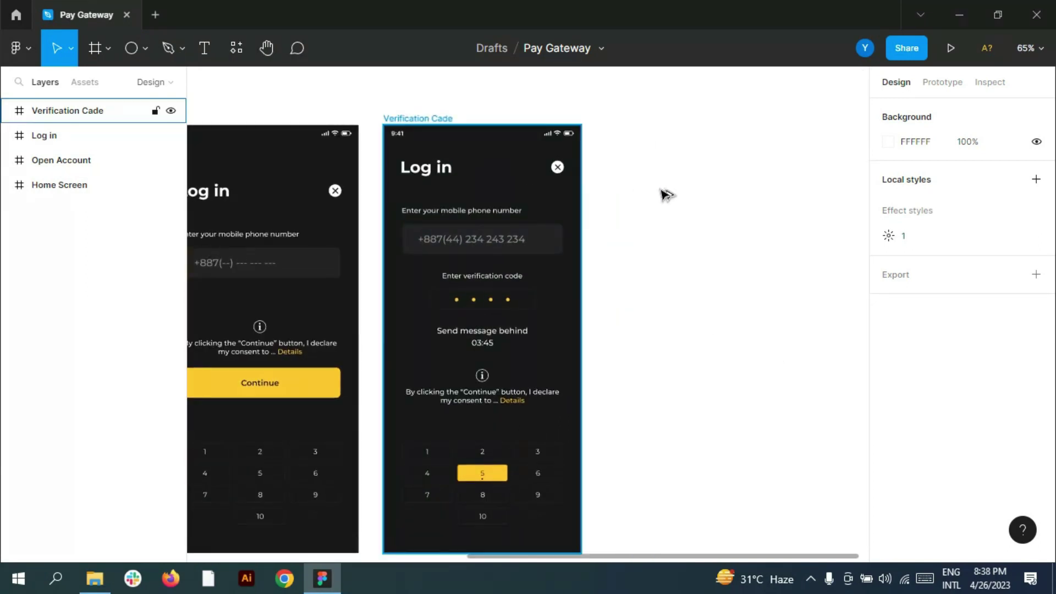
left_click_drag(500, 183, 738, 189)
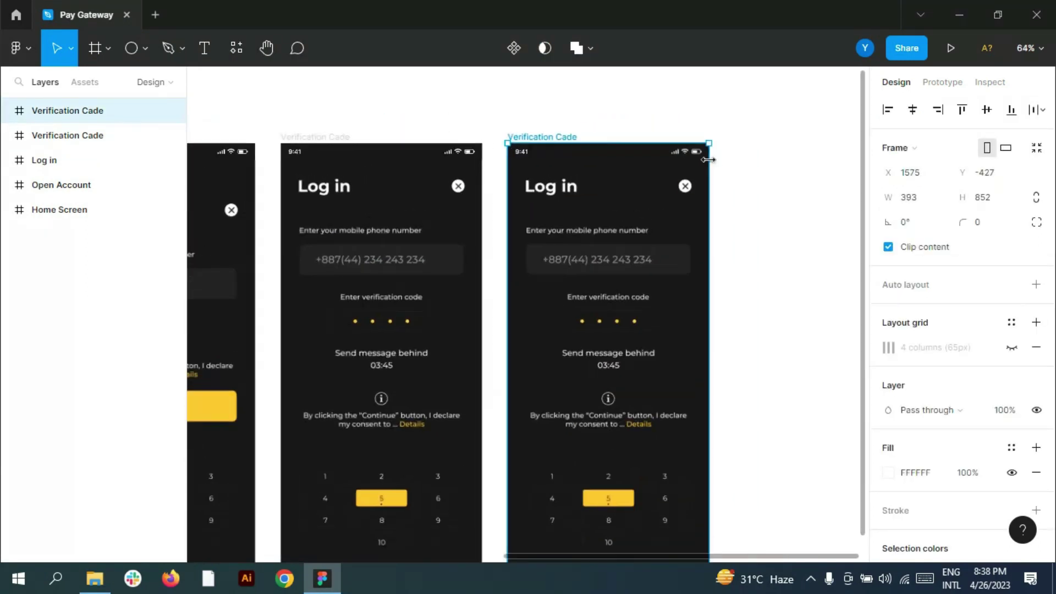
scroll(708, 159, "up", 1, "ctrl")
scroll(660, 220, "down", 2)
On the copy, select the consent text, info icon and phone number field
left_click(532, 382)
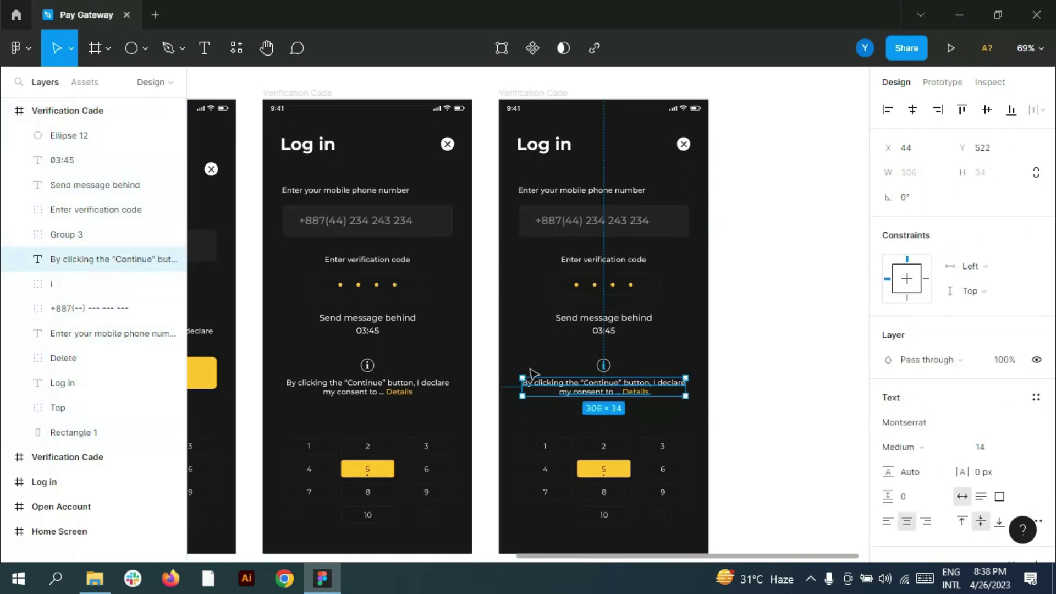
left_click(52, 283, "shift")
left_click(76, 307, "shift")
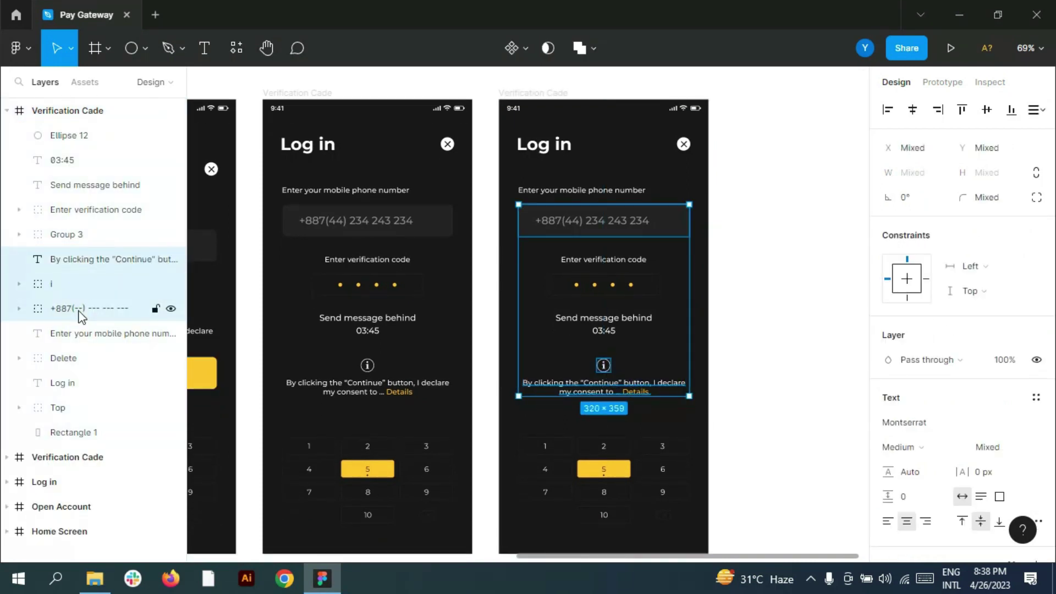
Delete the consent text, info icon, phone field, 03:45 timer and resend message
left_click(101, 204, "shift")
left_click(95, 209, "shift")
key("Delete")
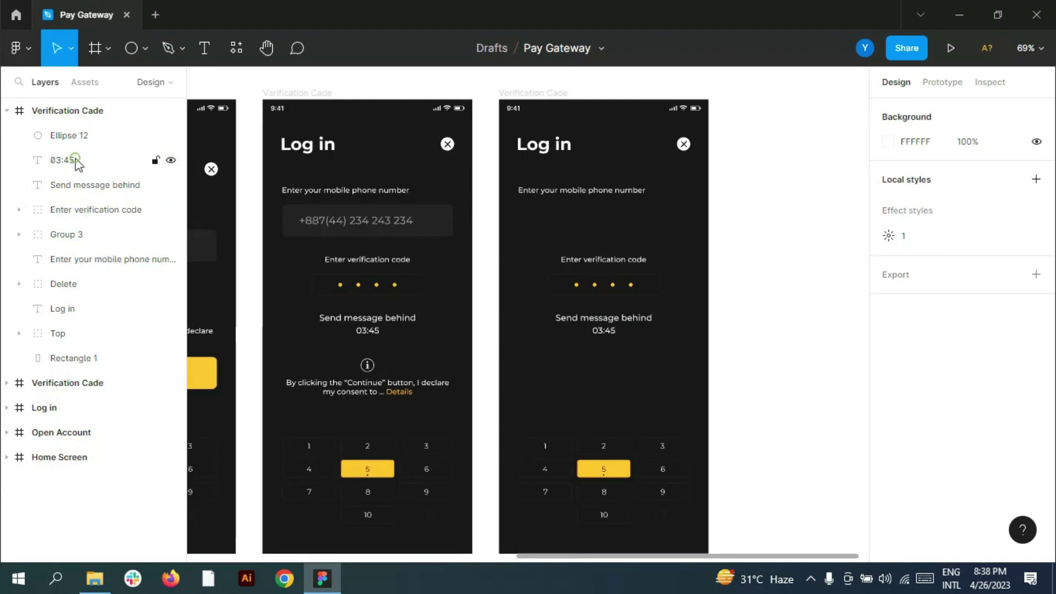
left_click(82, 160)
left_click(84, 184, "shift")
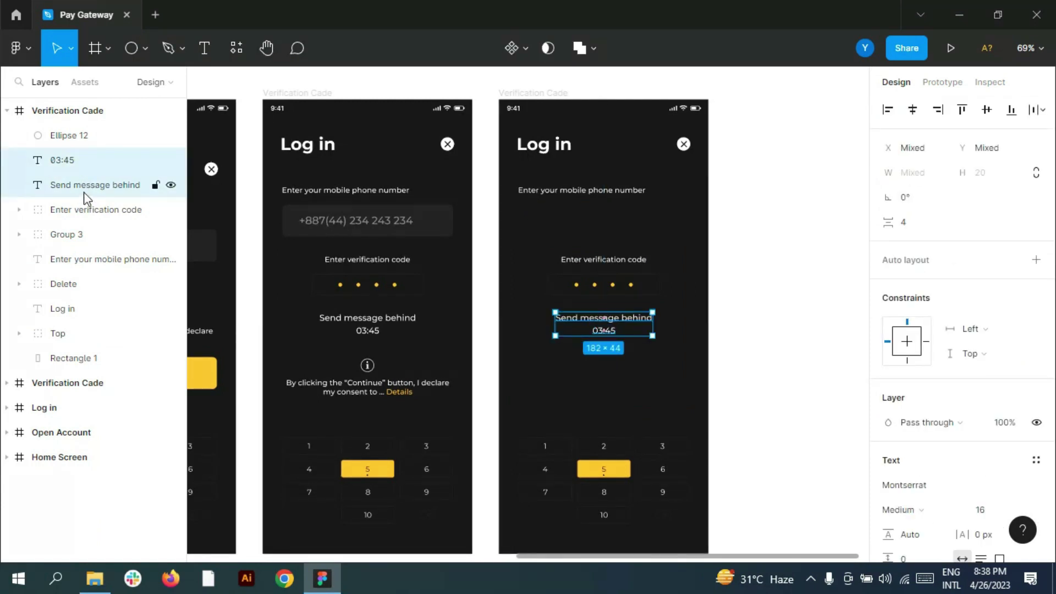
key("Delete")
Move the small dot Ellipse 12 into Group 3
left_click(66, 136)
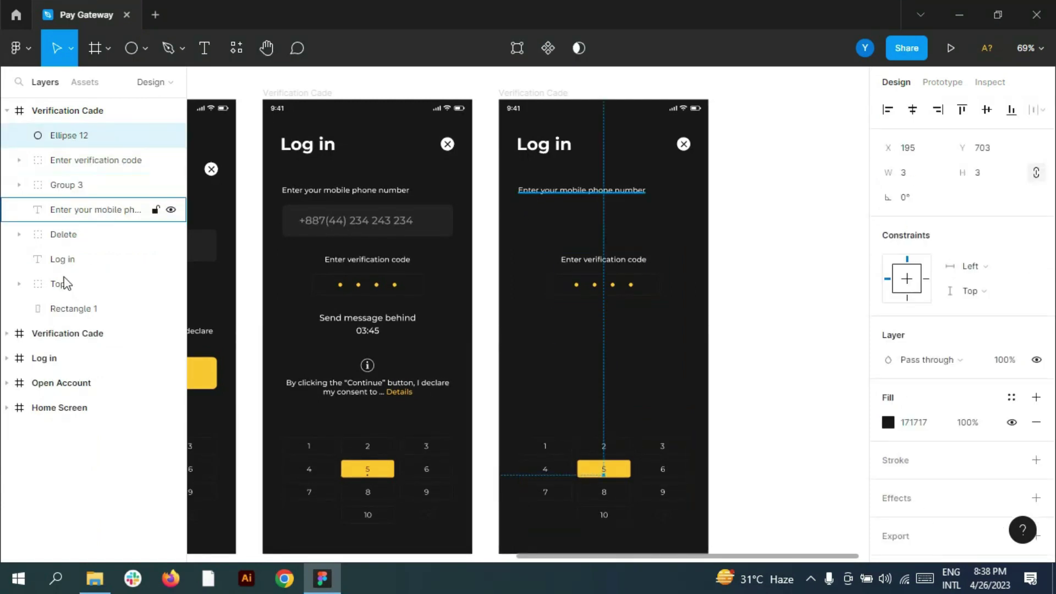
left_click(19, 184)
left_click_drag(73, 203, 77, 190)
Delete the mobile phone number label and move the verification code group up about 32px
left_click(88, 183)
key("Delete")
left_click(77, 136)
left_click_drag(604, 281, 614, 195)
Change the heading to 'Set an app password' and centre it horizontally
scroll(725, 183, "up", 5)
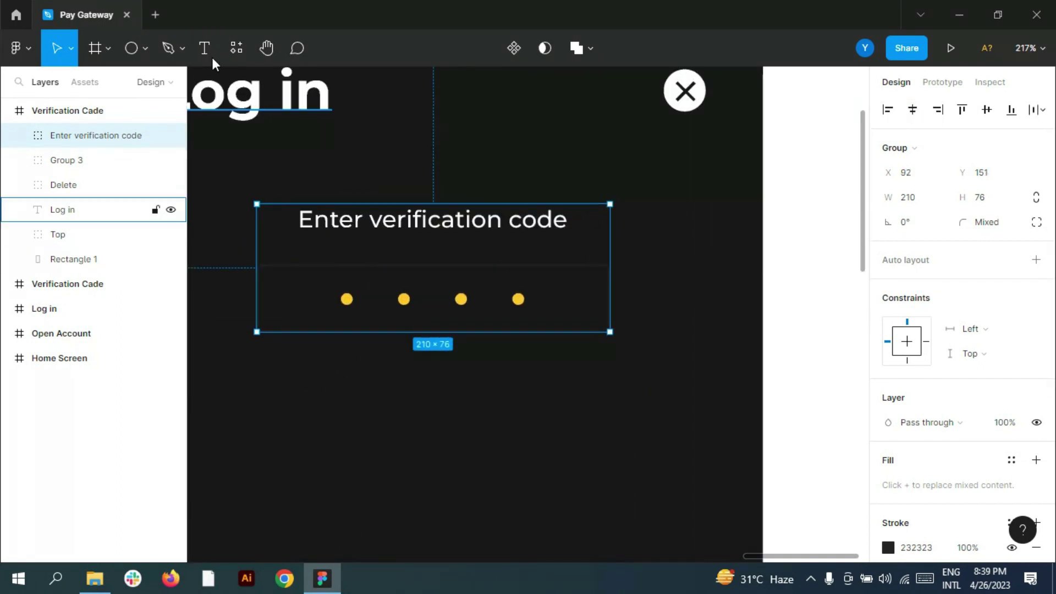
left_click(204, 48)
left_click(419, 217)
type("Set")
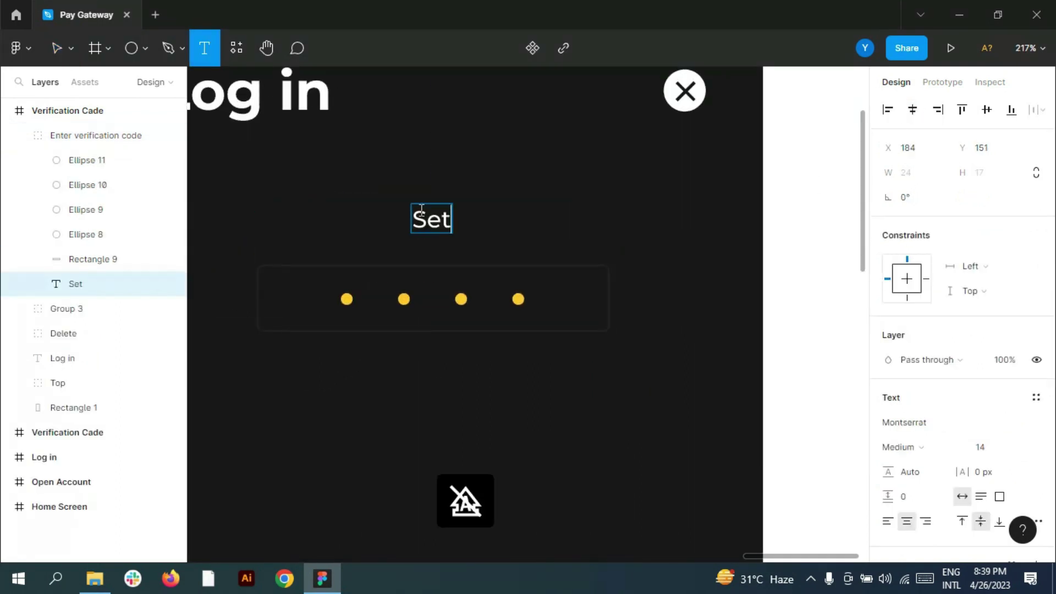
type(" an app passward")
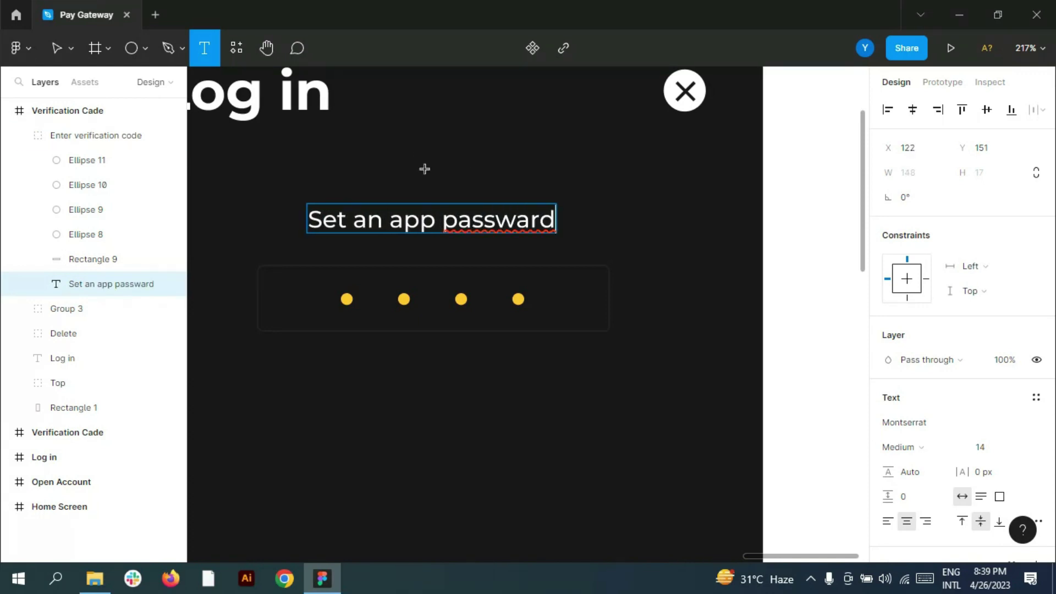
key("Escape")
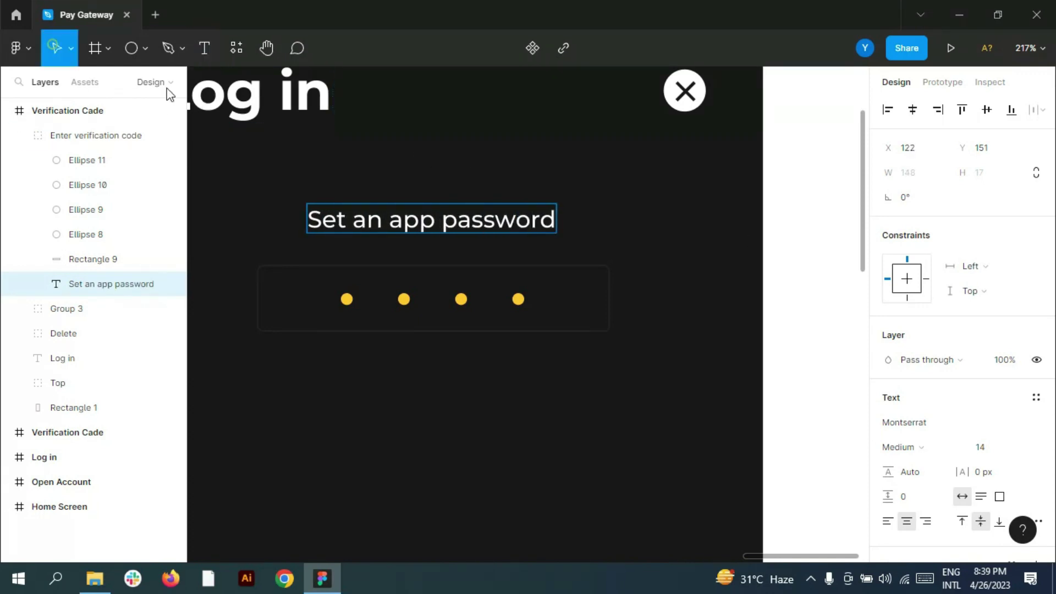
left_click(912, 110)
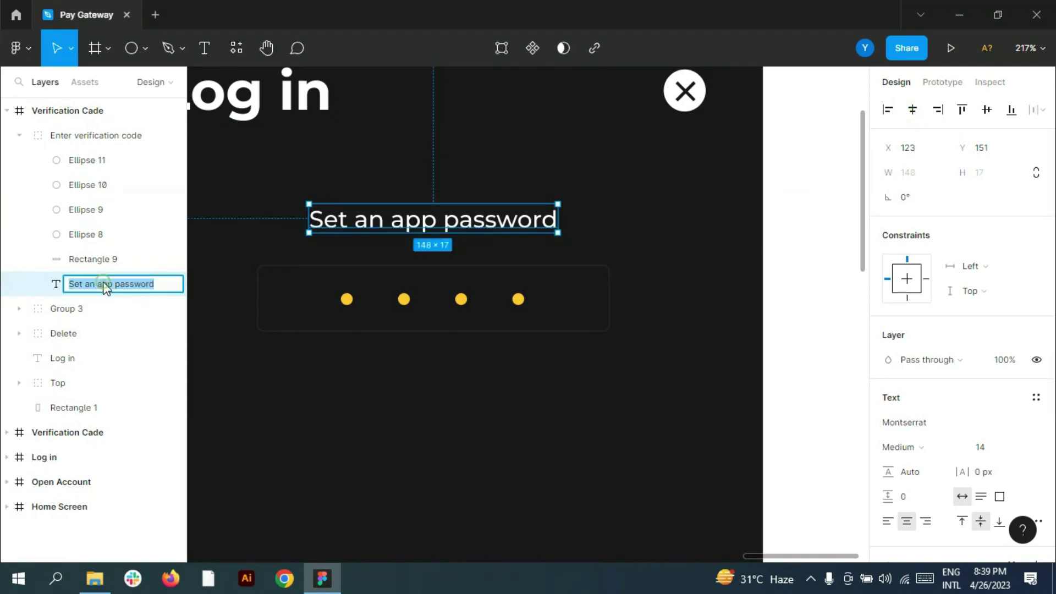
Rename the copied screen's frame to Password
left_click(85, 110)
double_click(85, 110)
key("ctrl+v")
left_click(80, 111)
left_click(33, 112, "shift")
key("Caps_Lock")
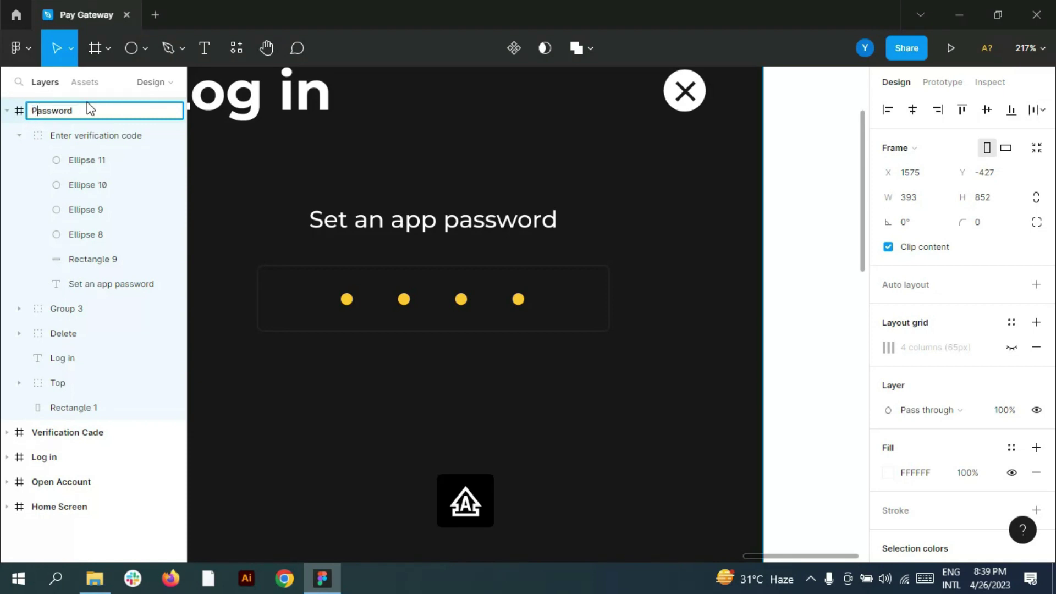
left_click(806, 229)
Delete Rectangle 9 around the dots and resize the four ellipses to 10×10
scroll(806, 229, "down", 1)
double_click(547, 259)
key("Delete")
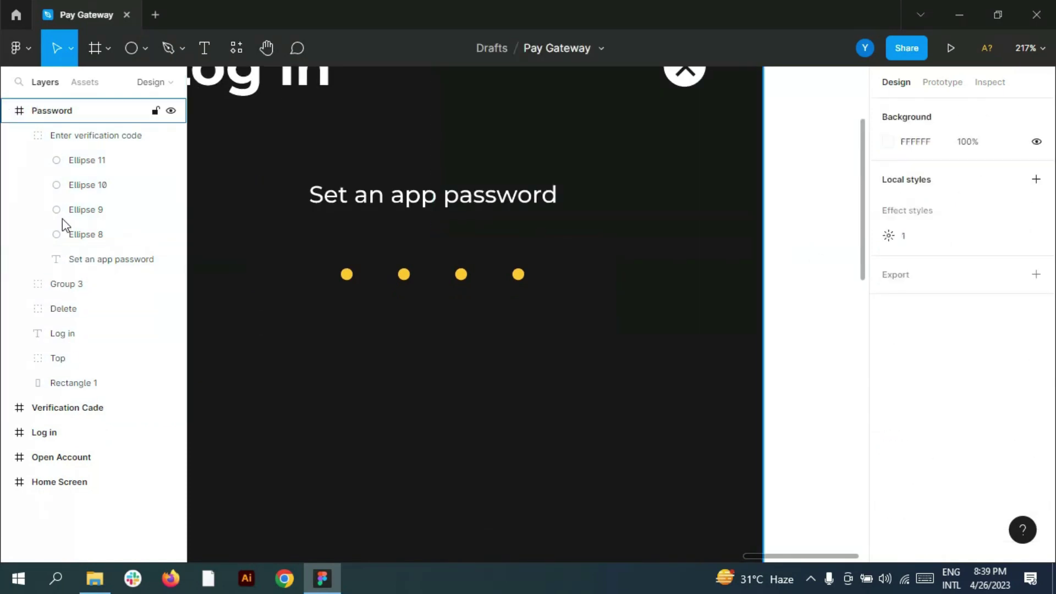
left_click(62, 225)
left_click(82, 160, "shift")
left_click(984, 173)
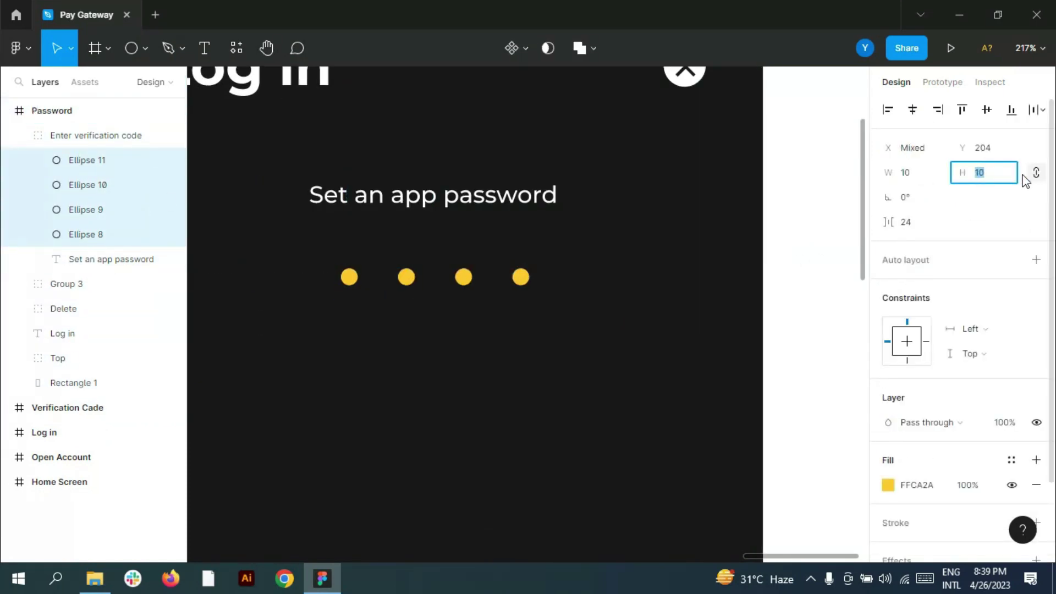
Space the four dots evenly, 43 apart, with Distribute horizontal spacing
left_click(521, 277)
key("shift+Right")
key("shift+Right")
key("shift+Right")
key("shift+Right")
key("shift+Right")
key("shift+Right")
key("shift+Right")
key("shift+Right")
left_click(82, 185)
left_click(82, 210, "shift")
left_click(82, 235, "shift")
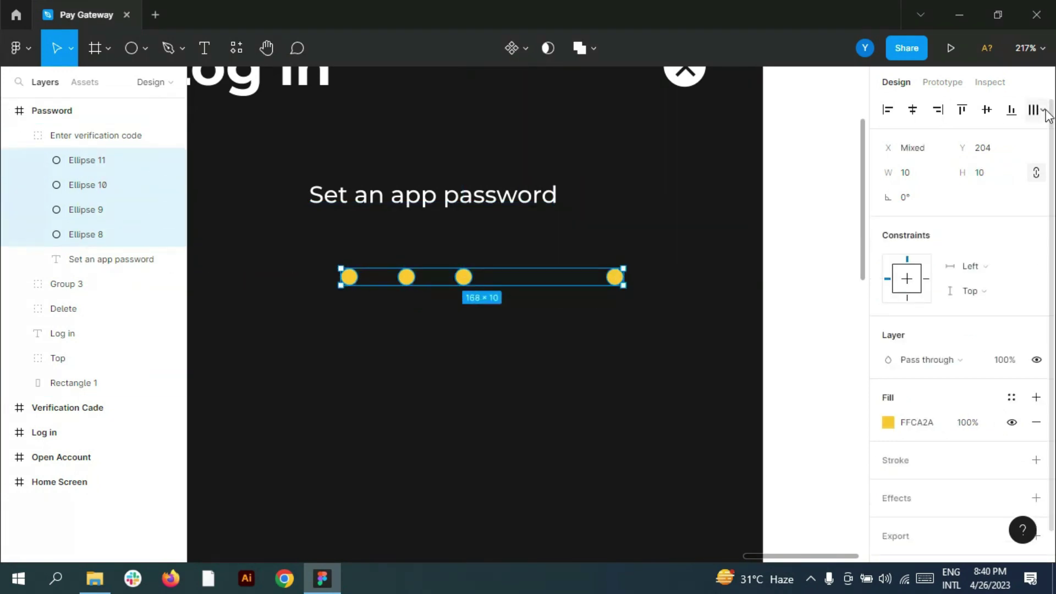
left_click(1043, 110)
left_click(902, 175)
left_click(27, 135)
left_click(912, 109)
key("ctrl+z")
Rename the heading group 'Set an app password' and shift the dots left to centre them
double_click(110, 259)
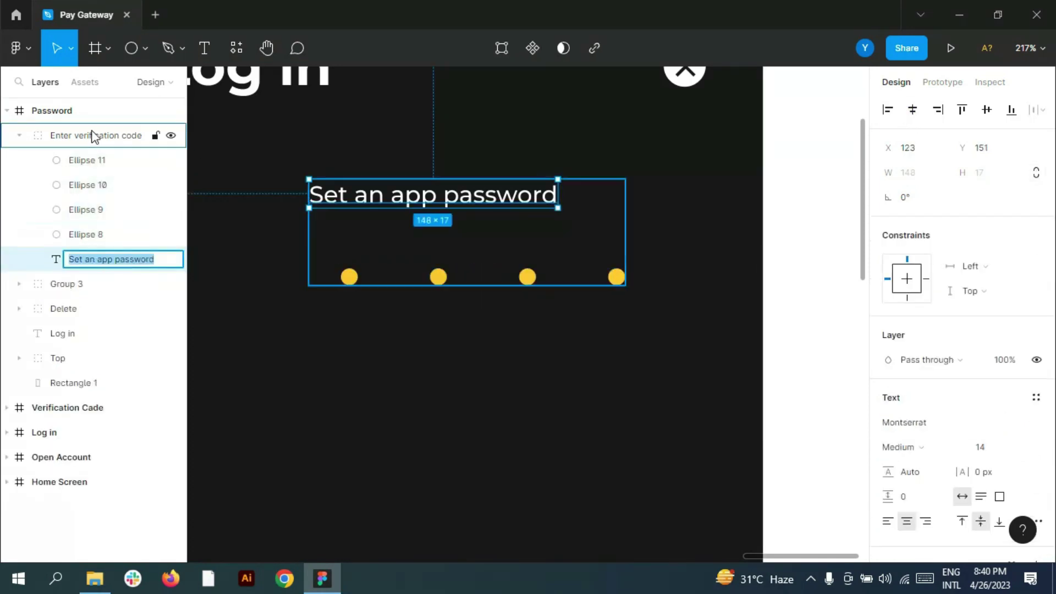
double_click(91, 135)
key("ctrl+v")
left_click(88, 160)
left_click(85, 235, "shift")
left_click_drag(421, 273, 373, 274)
key("shift+1")
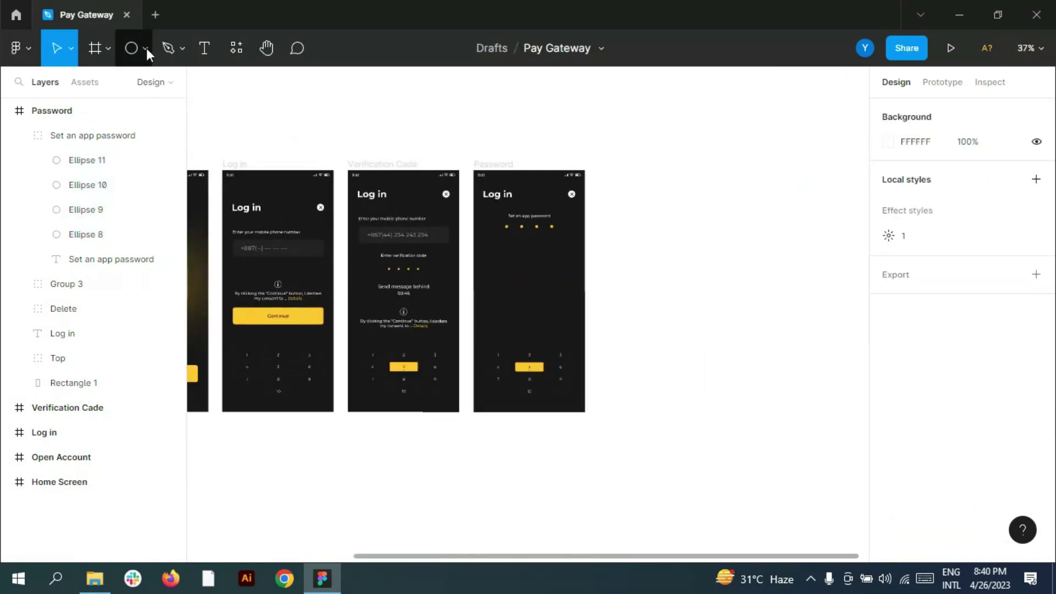
Draw a full-width rectangle across the Password screen's middle, filled FFCA2A at 30% opacity
left_click(146, 48)
left_click(110, 84)
scroll(550, 297, "up", 5)
left_click_drag(318, 215, 575, 355)
left_click(888, 422)
type("FFCA2A")
key("Return")
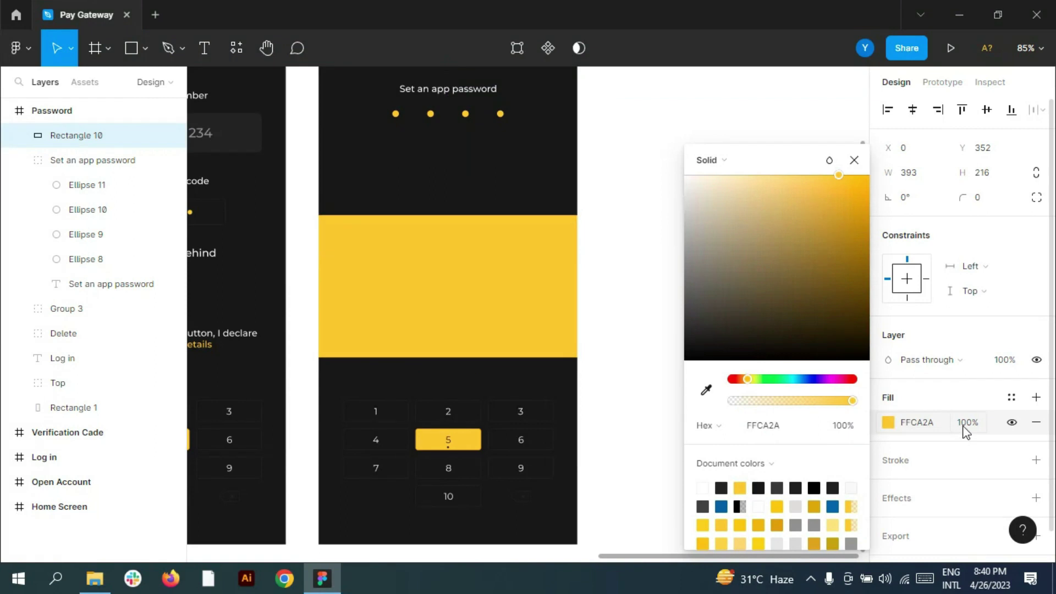
left_click(966, 427)
type("30")
key("Return")
Give the rectangle a Layer blur of 200, then duplicate the Password screen to its right
left_click(1036, 464)
left_click(991, 468)
left_click(912, 484)
left_click(887, 466)
type("00")
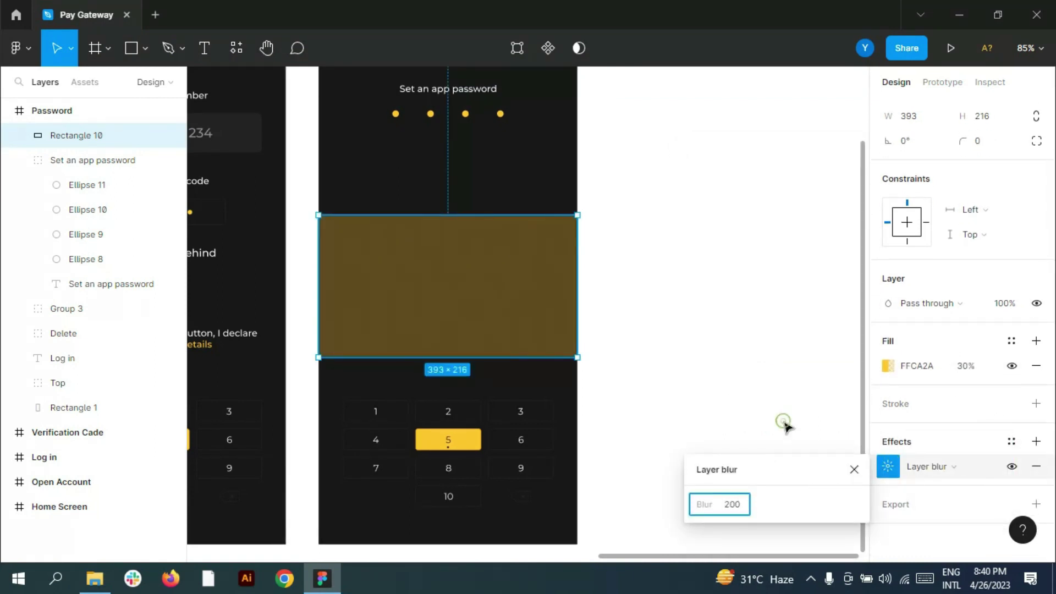
left_click(700, 361)
key("shift+1")
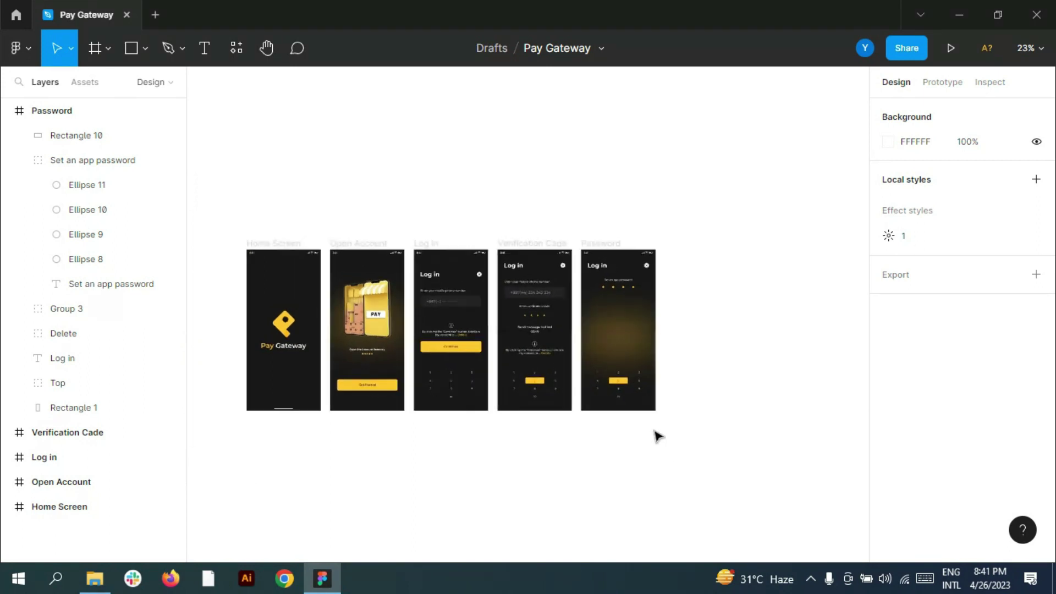
scroll(649, 429, "up", 2)
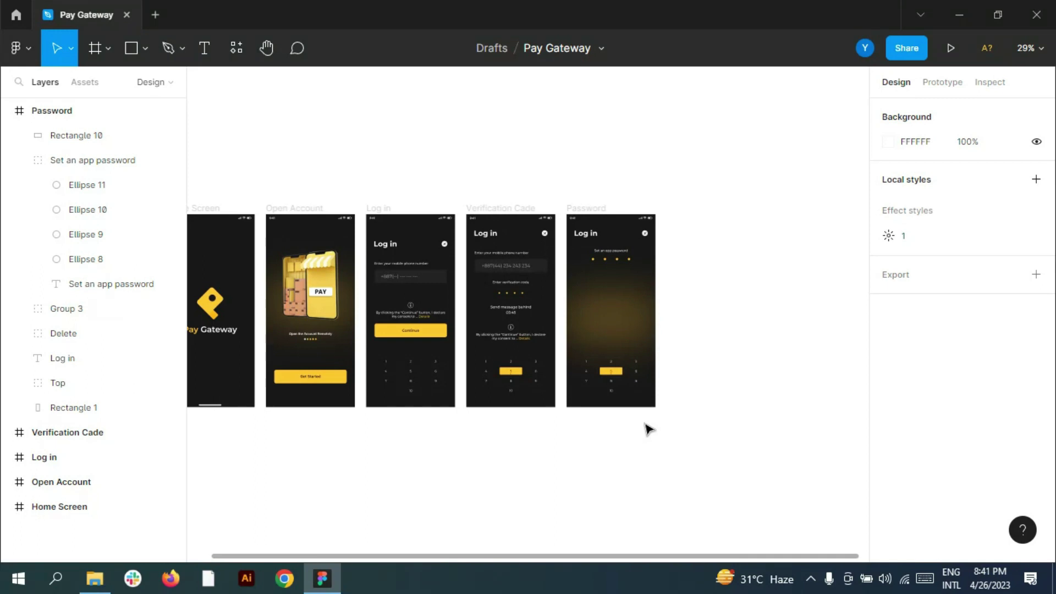
left_click_drag(618, 292, 718, 291)
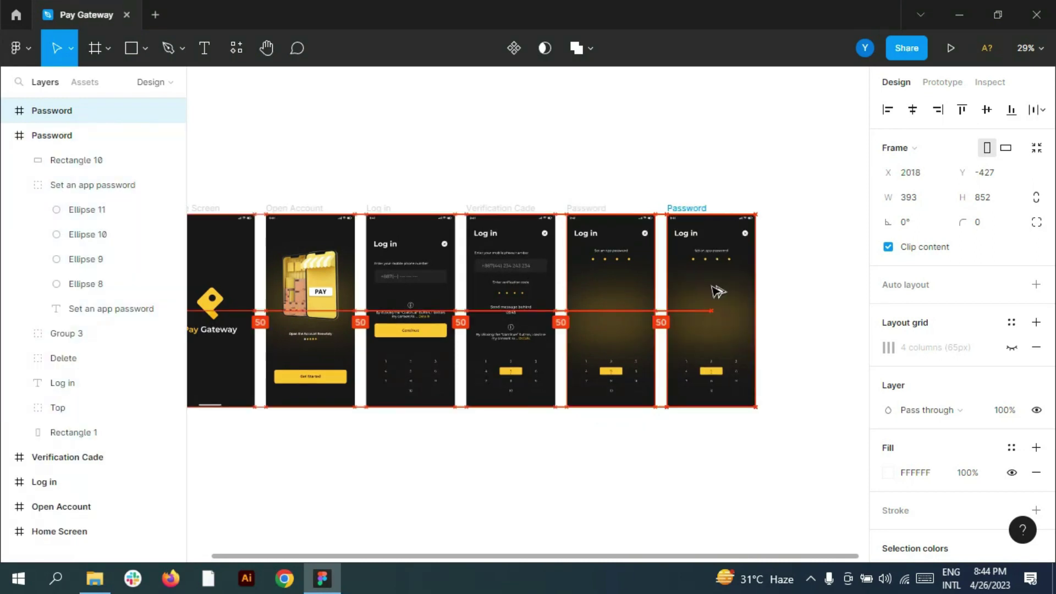
Empty the copy by deleting the glow rectangle, heading, Group 3, Delete and Log in layers
left_click(601, 187)
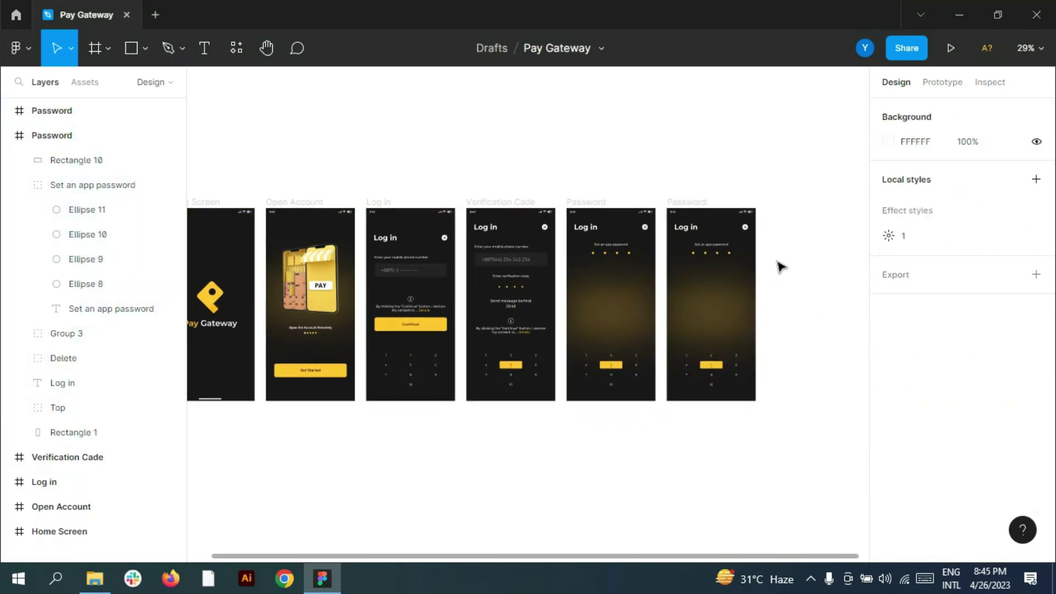
scroll(780, 318, "up", 3)
left_click(709, 321)
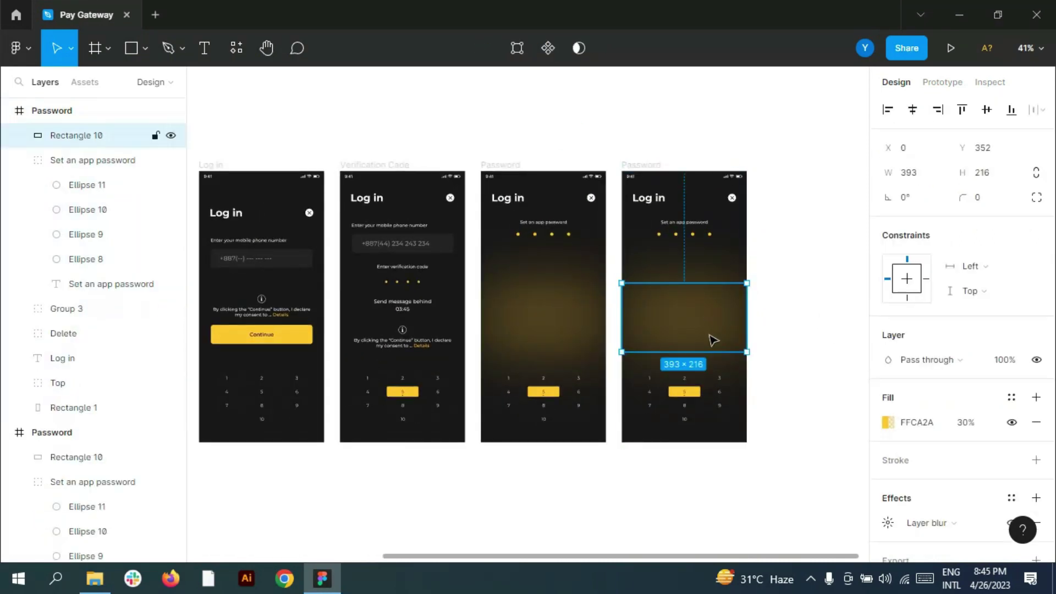
key("Delete")
left_click(77, 136)
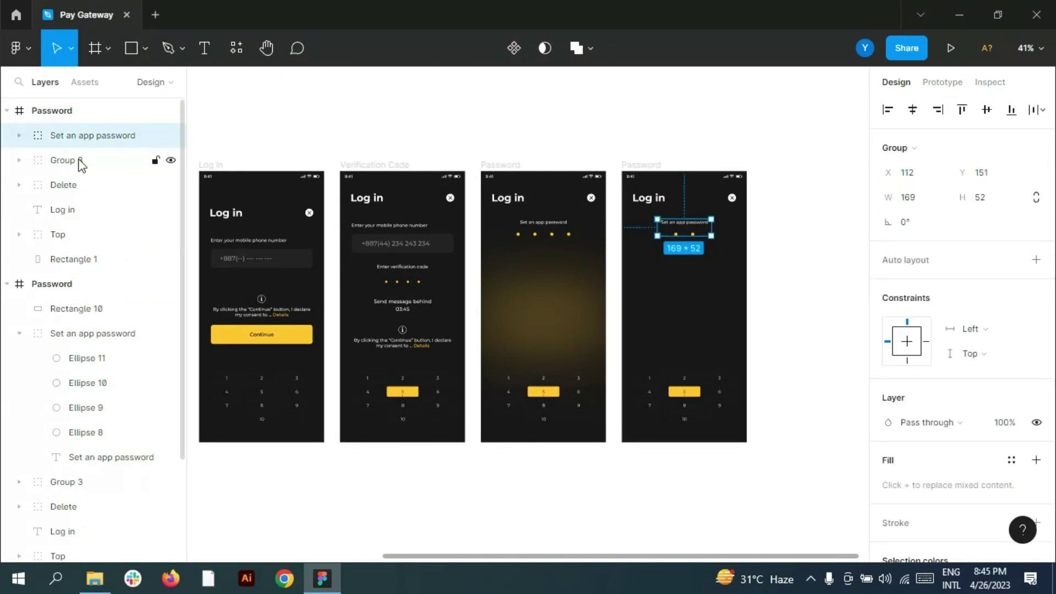
left_click(77, 160, "shift")
left_click(69, 185, "shift")
left_click(73, 209, "shift")
key("Delete")
left_click(6, 185)
Rename the copy Success and drag the thumbs-up image from Explorer into it
left_click(64, 114)
double_click(641, 164)
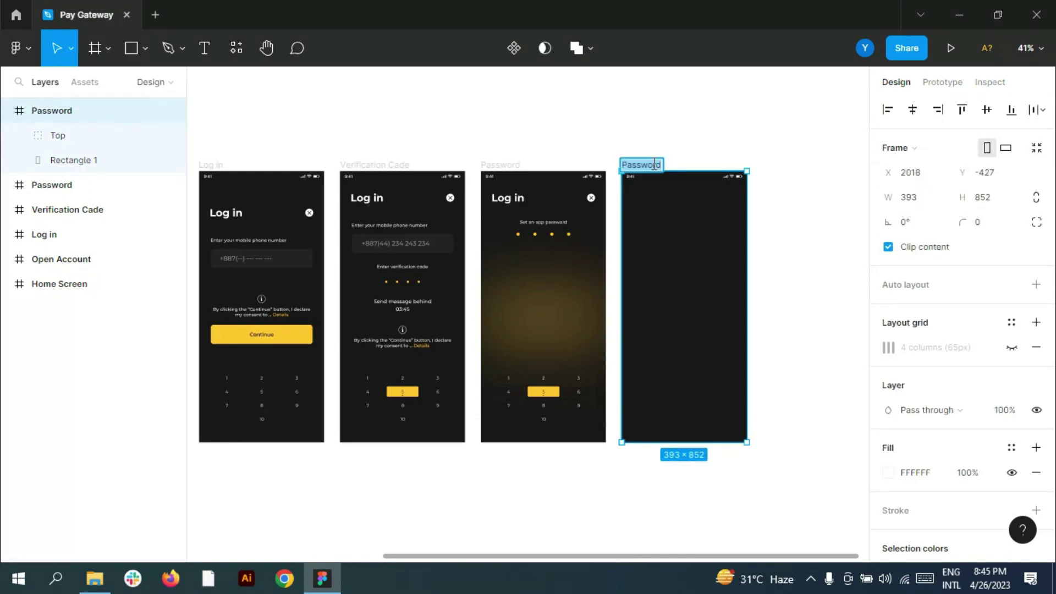
type("Su")
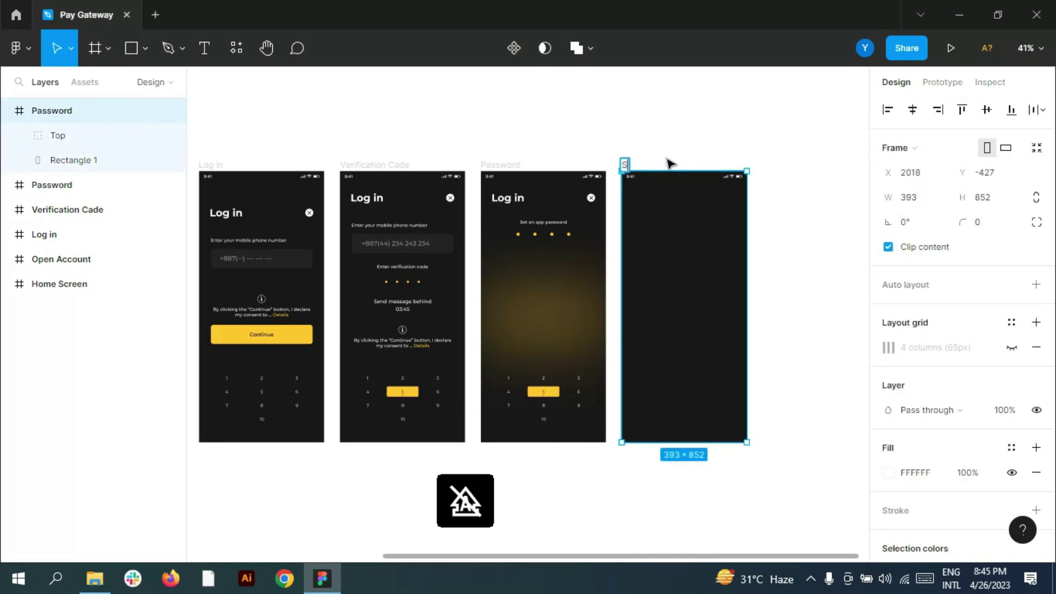
type("ccess")
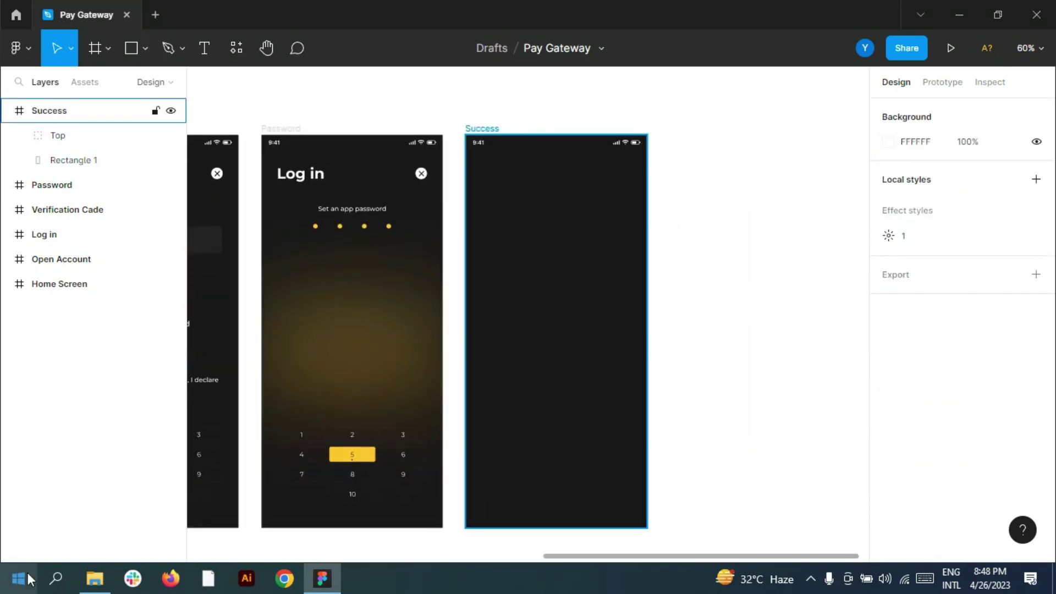
left_click(94, 578)
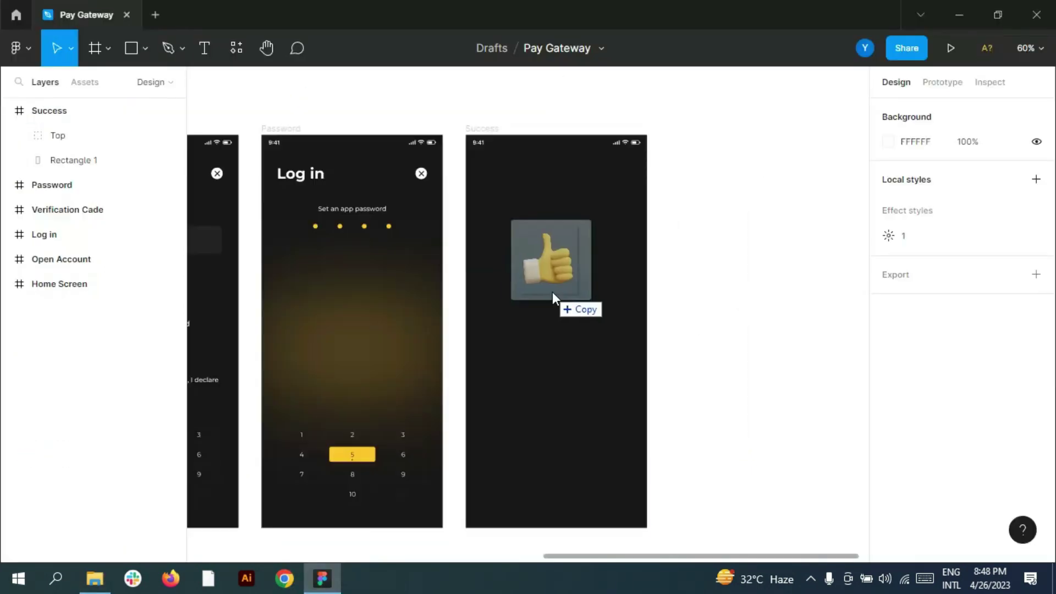
left_click_drag(758, 115, 555, 300)
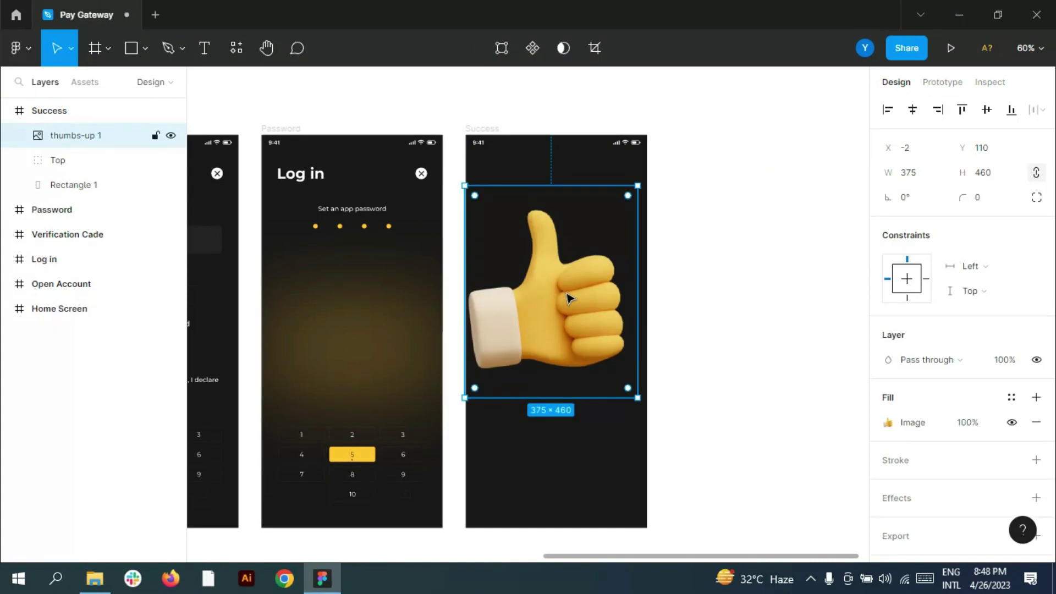
Shrink the thumbs-up proportionally and add a light grey 393×300 panel along the screen's bottom
key("Return")
left_click_drag(530, 243, 560, 261)
scroll(555, 262, "down", 2)
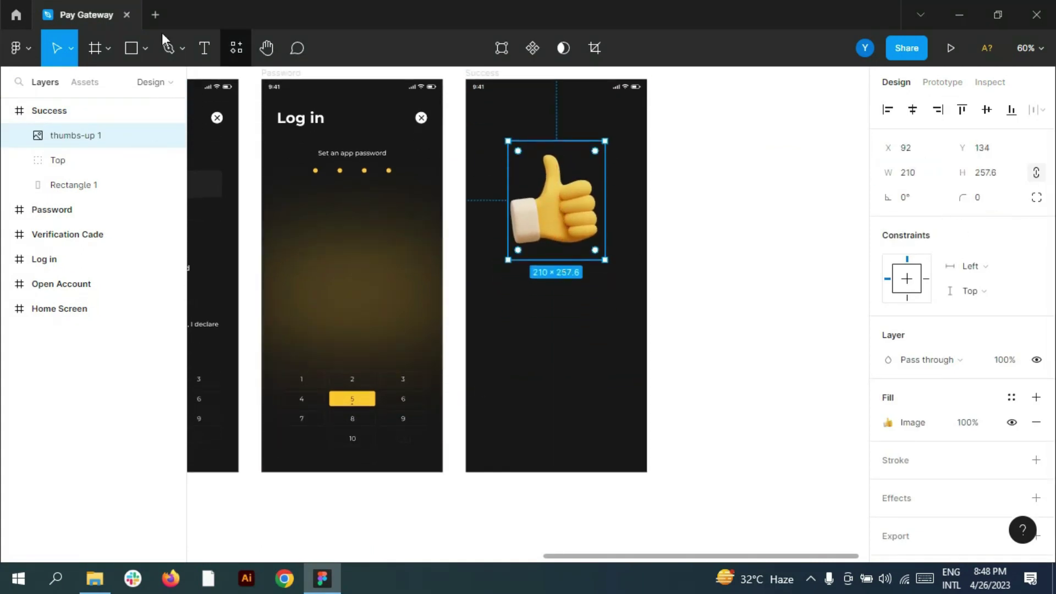
left_click(132, 55)
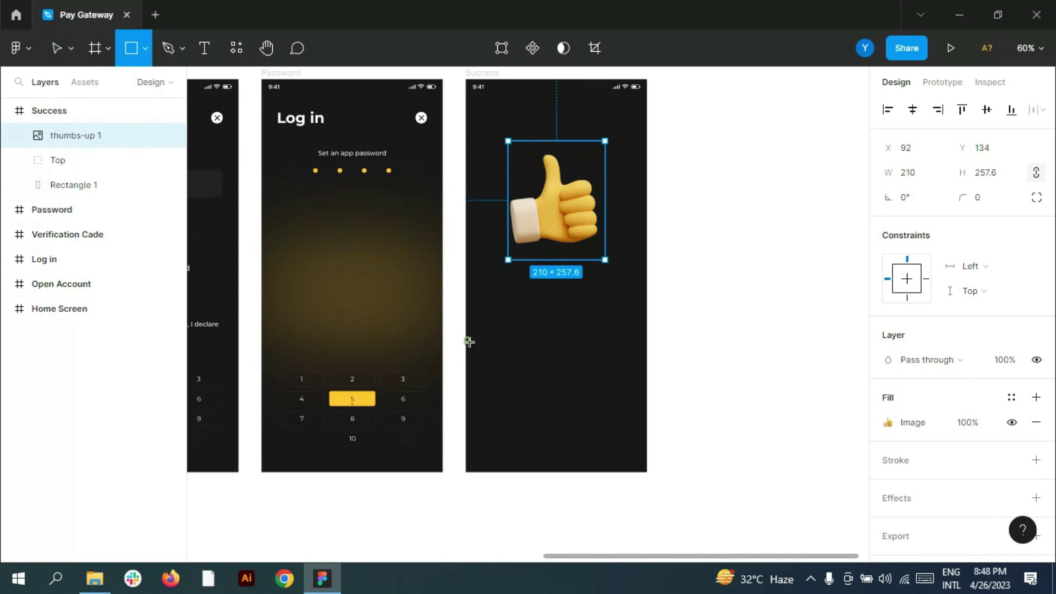
left_click_drag(468, 342, 647, 471)
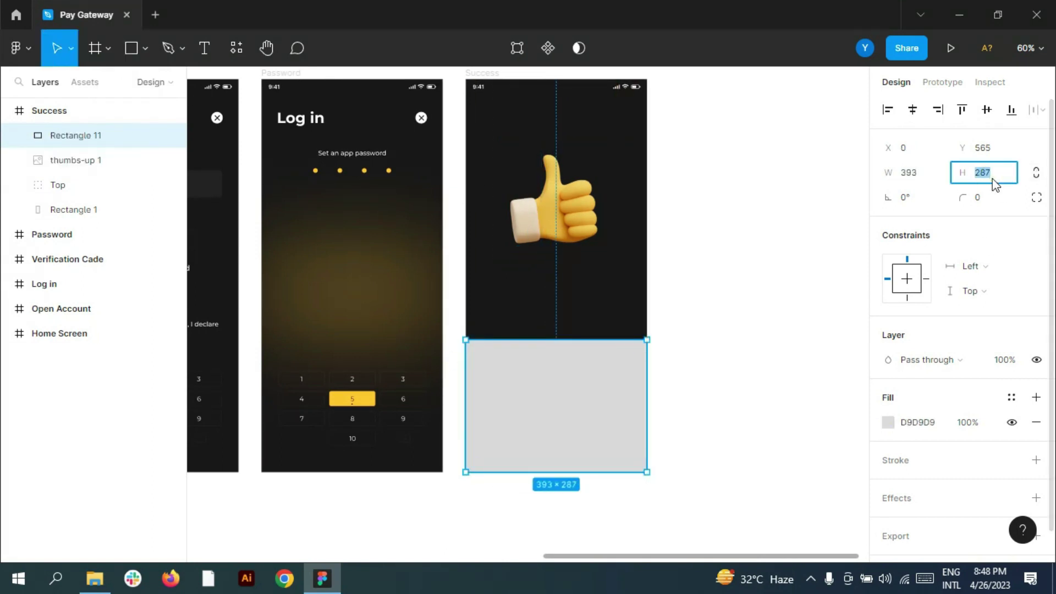
key("Return")
left_click_drag(544, 419, 544, 412)
left_click(888, 422)
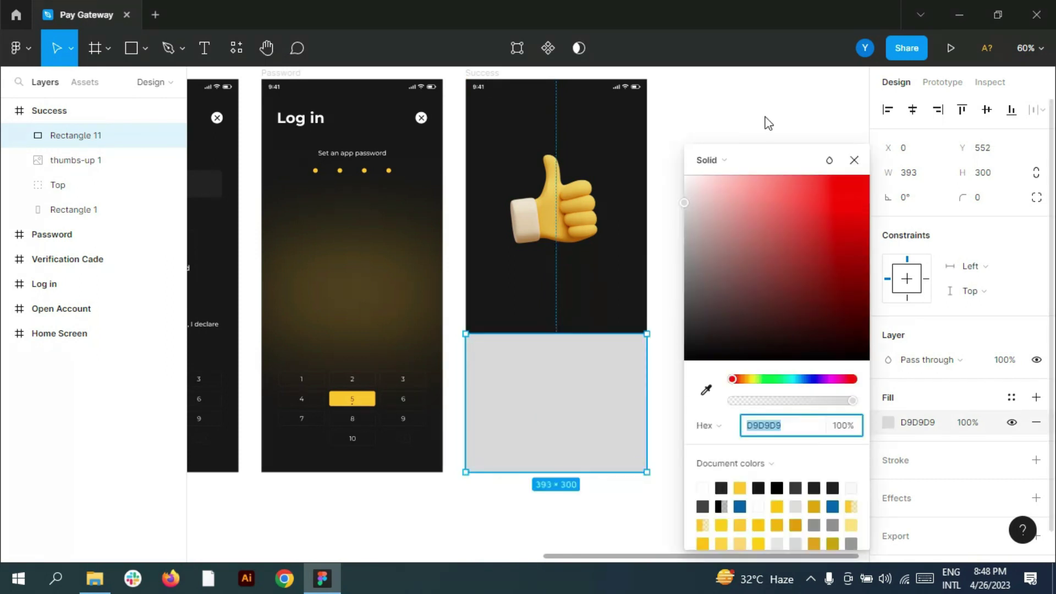
left_click(130, 48)
left_click_drag(519, 309, 598, 388)
key("ctrl+z")
Draw a 150×150 circle centred on the Success screen
left_click(145, 49)
left_click(110, 141)
left_click_drag(518, 307, 587, 379)
left_click_drag(558, 344, 554, 349)
left_click(984, 172)
type("149")
key("Return")
type("150")
key("Return")
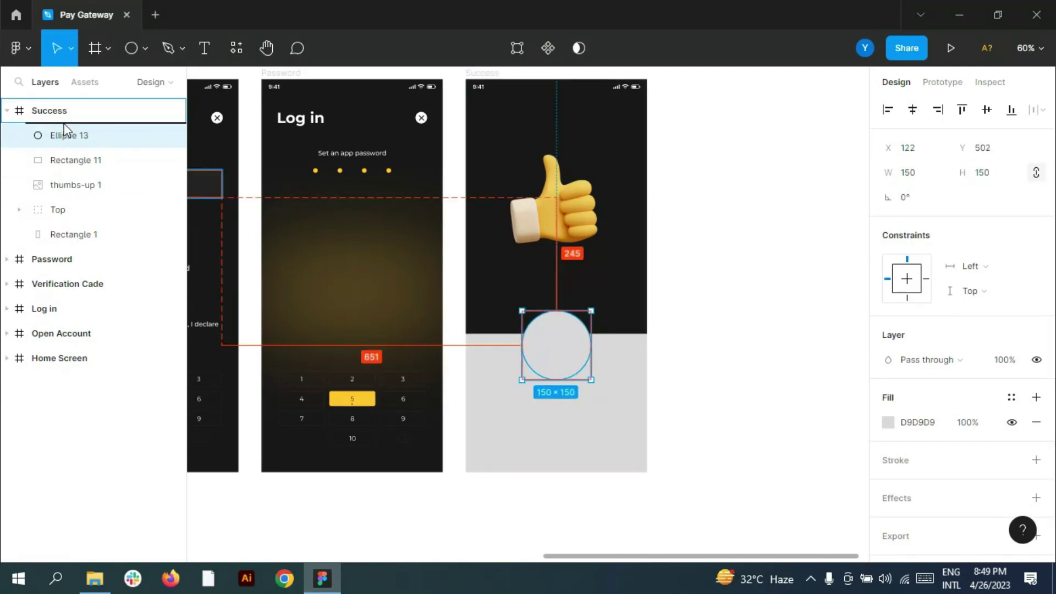
Duplicate the circle and fill both circles yellow FFCA2A
key("ctrl+d")
left_click(887, 421)
left_click(740, 487)
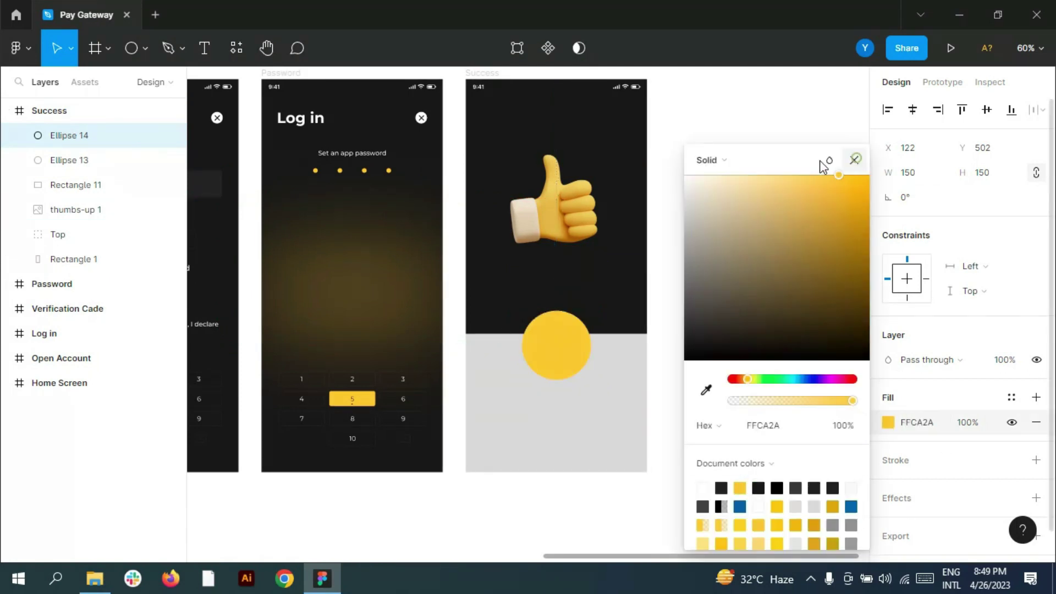
left_click(854, 160)
left_click(888, 422)
left_click(740, 488)
left_click(887, 422)
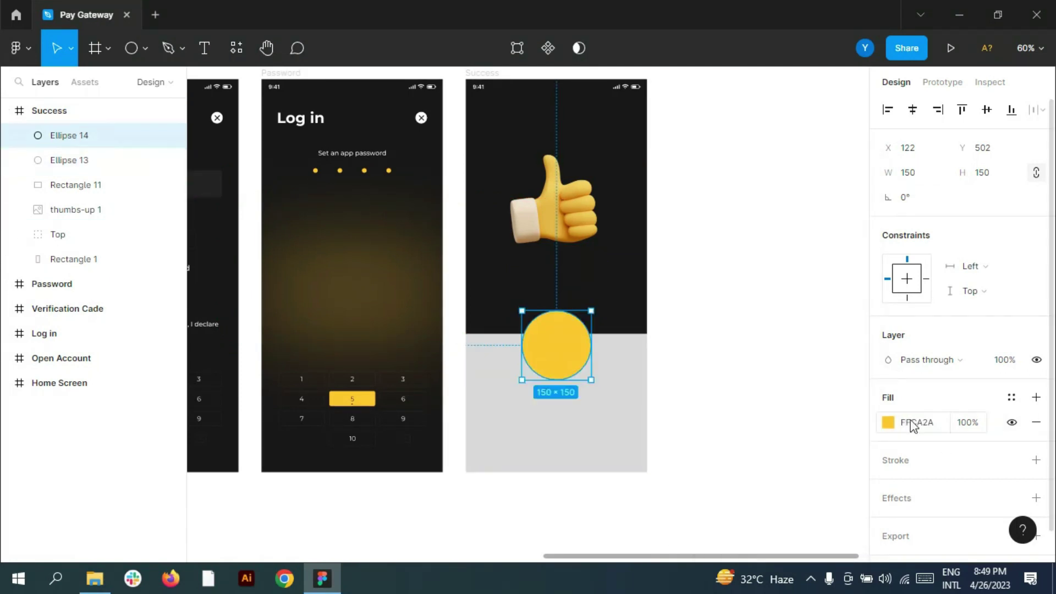
scroll(917, 432, "down", 1)
Give one circle a Layer blur of 35, then place the white check icon on the circles
left_click(1035, 466)
left_click(935, 491)
left_click(956, 506)
left_click(887, 491)
key("Return")
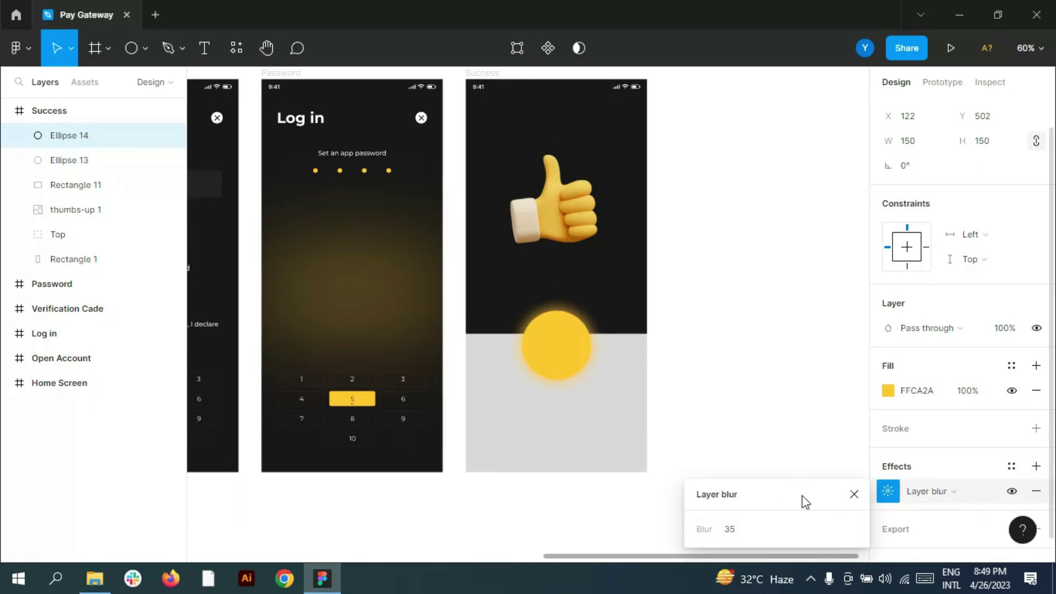
left_click(853, 493)
left_click(69, 160, "shift")
left_click_drag(69, 160, 83, 198)
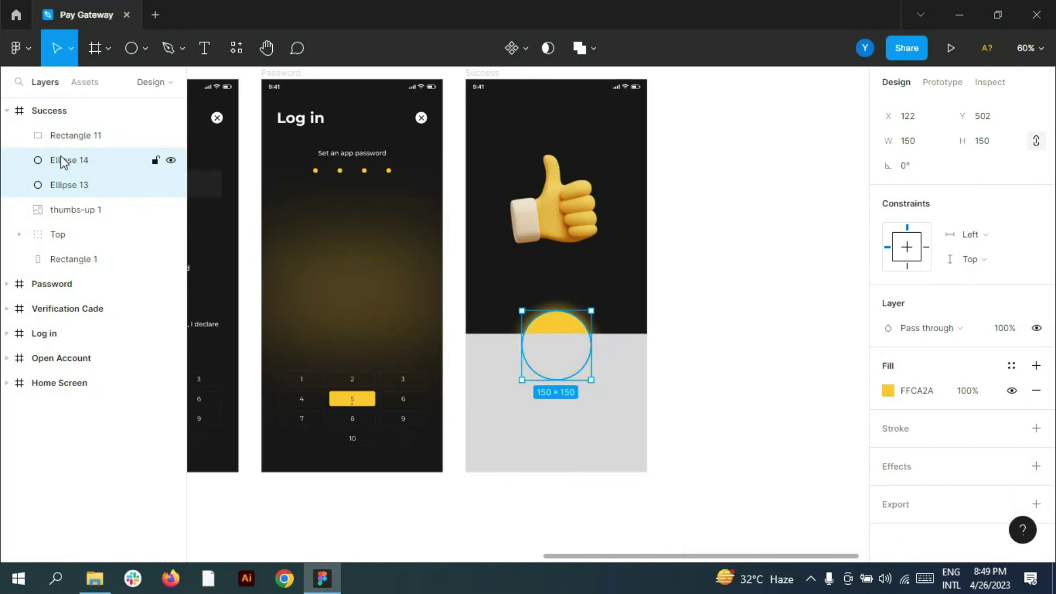
left_click_drag(67, 140, 72, 145)
key("alt+Tab")
mouse_move(338, 115)
left_mouse_down()
mouse_move(514, 372)
mouse_move(561, 353)
left_mouse_up()
Move Rectangle 11 above the ellipses and give it a linear gradient with 3E3E3E stops
left_click(68, 212)
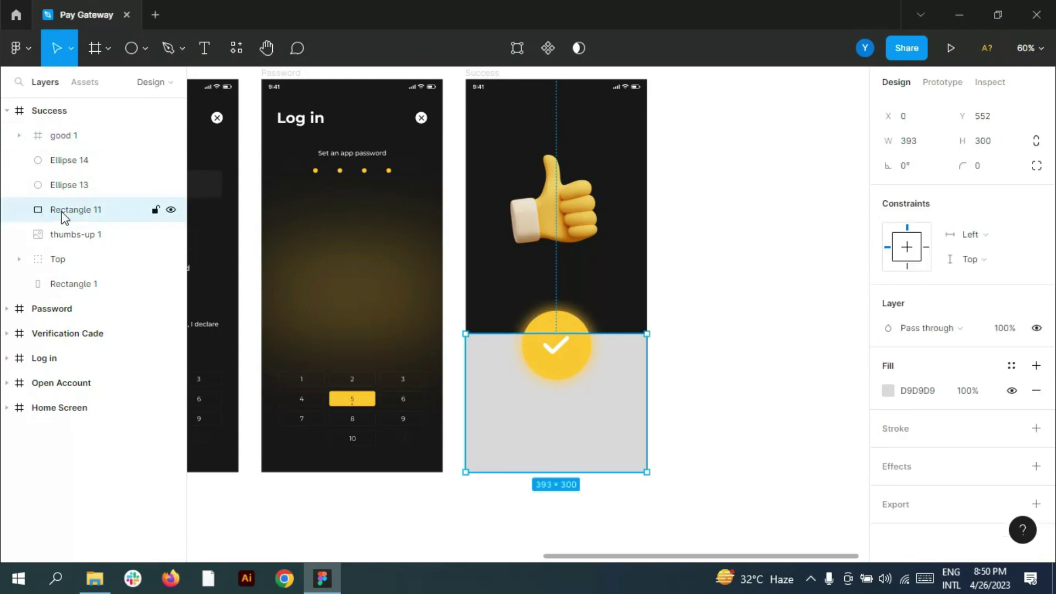
left_click_drag(69, 153, 68, 148)
left_click(887, 391)
left_click(750, 160)
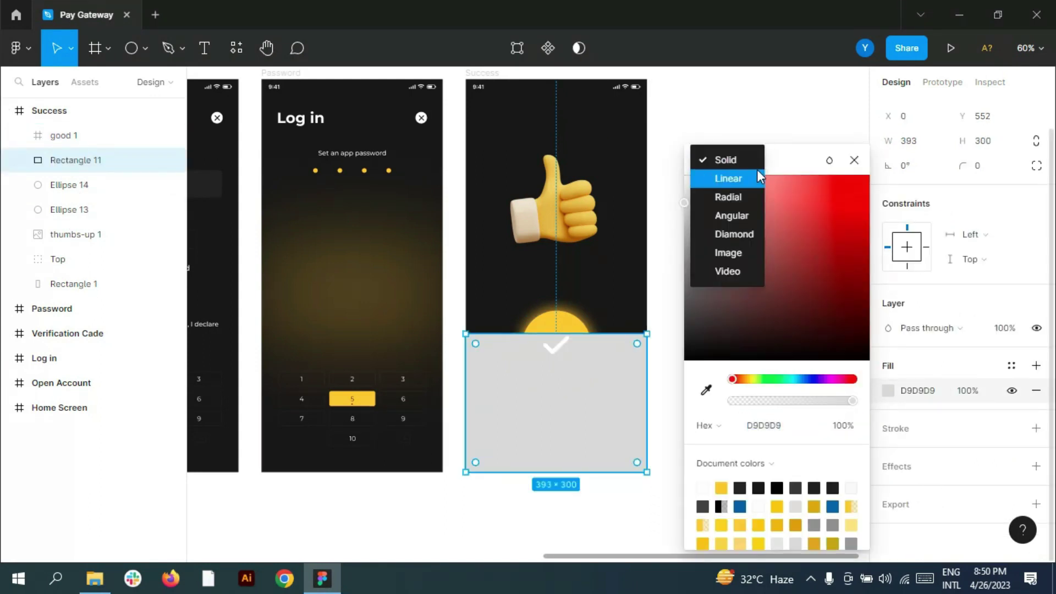
left_click(734, 177)
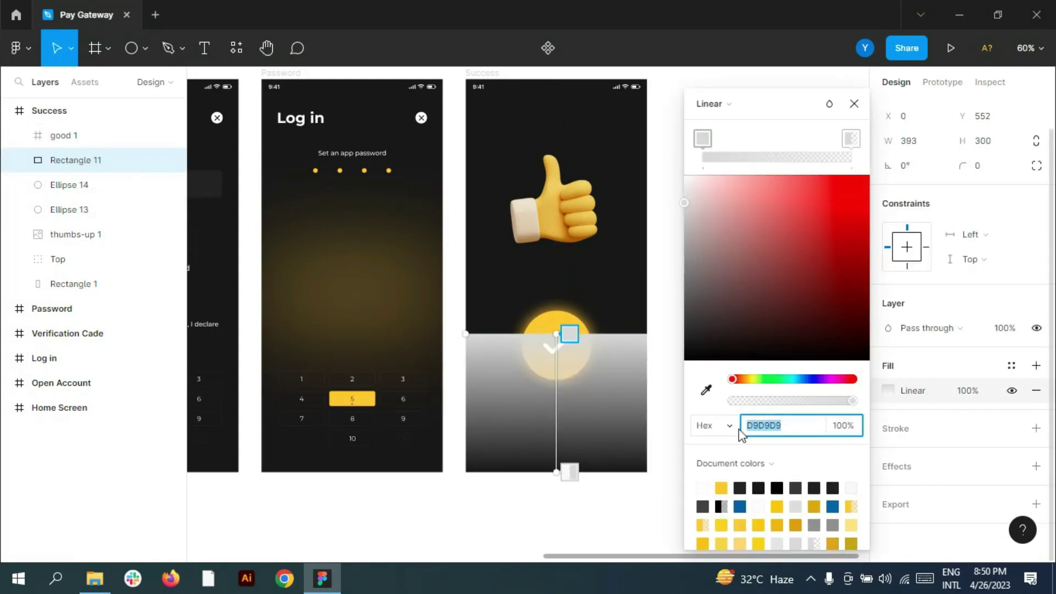
key("Return")
left_click(859, 139)
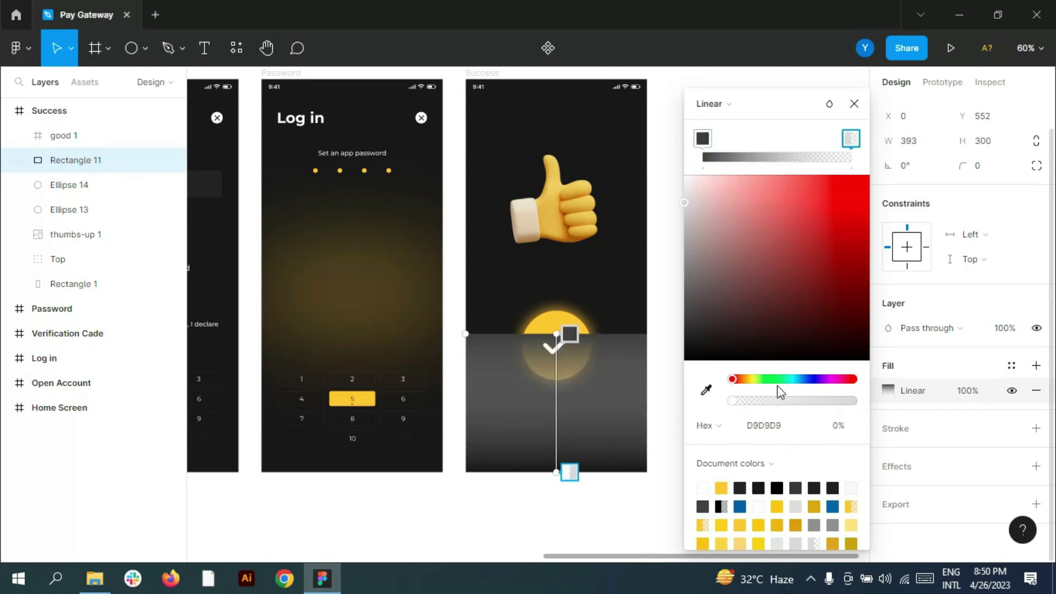
key("Escape")
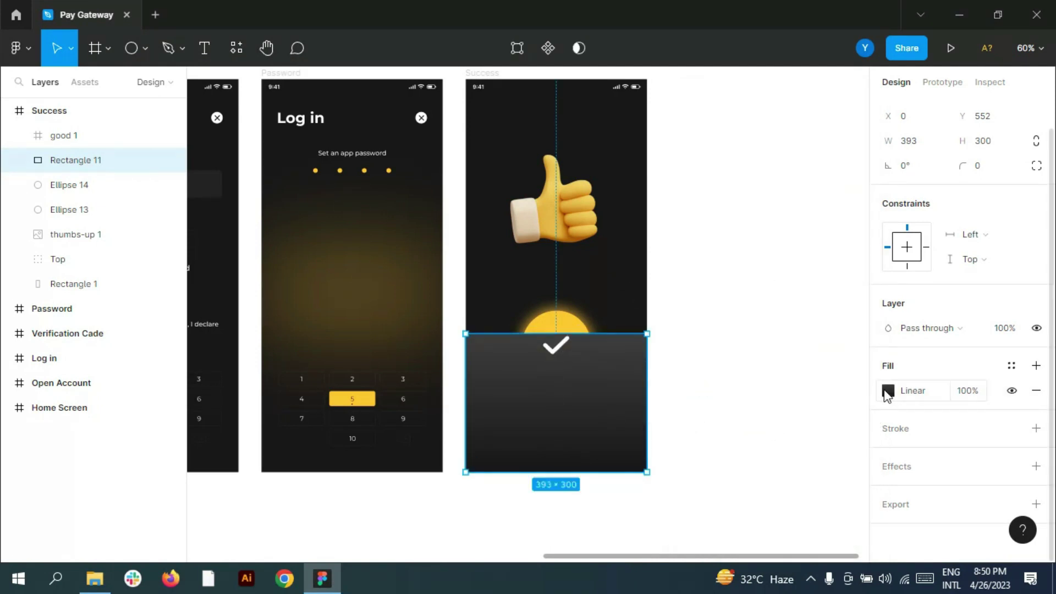
Set the gradient stop's opacity to 70% so the panel fades over the circle
left_click(887, 390)
left_click(700, 140)
type("0")
key("Tab")
left_click(864, 440)
left_click(856, 105)
left_click(752, 216)
scroll(752, 216, "down", 1)
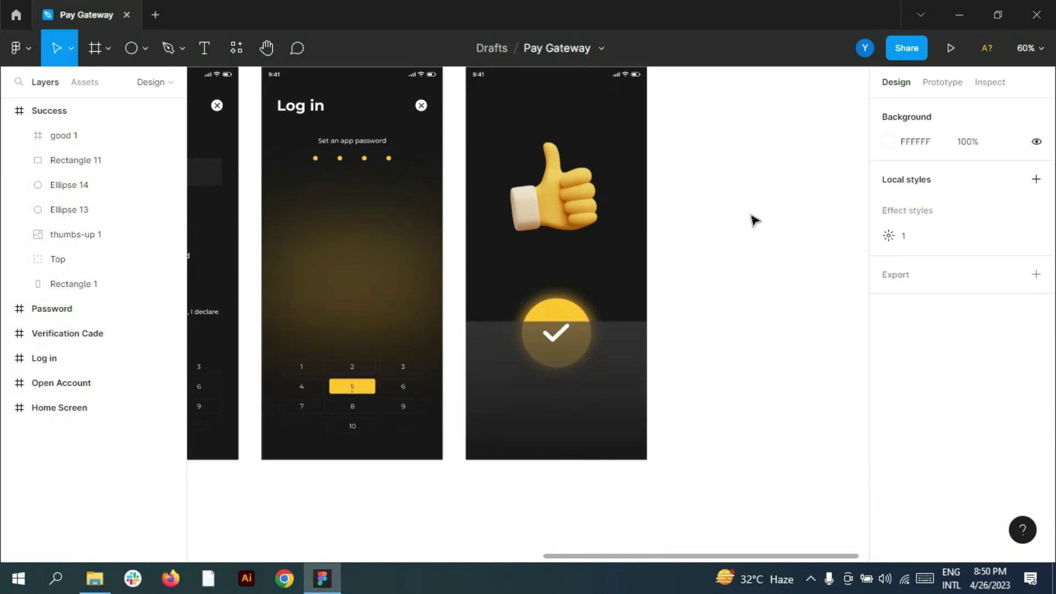
Start a title text below the check circle at font size 20
left_click(204, 48)
left_click(520, 380)
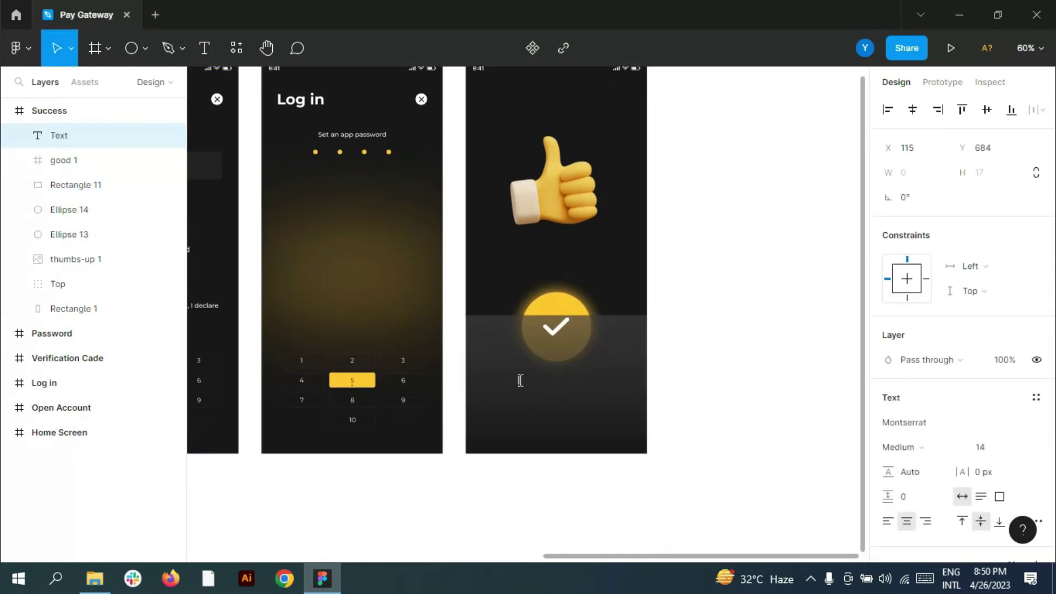
key("Caps_Lock")
type("S")
key("Caps_Lock")
key("BackSpace")
type("s")
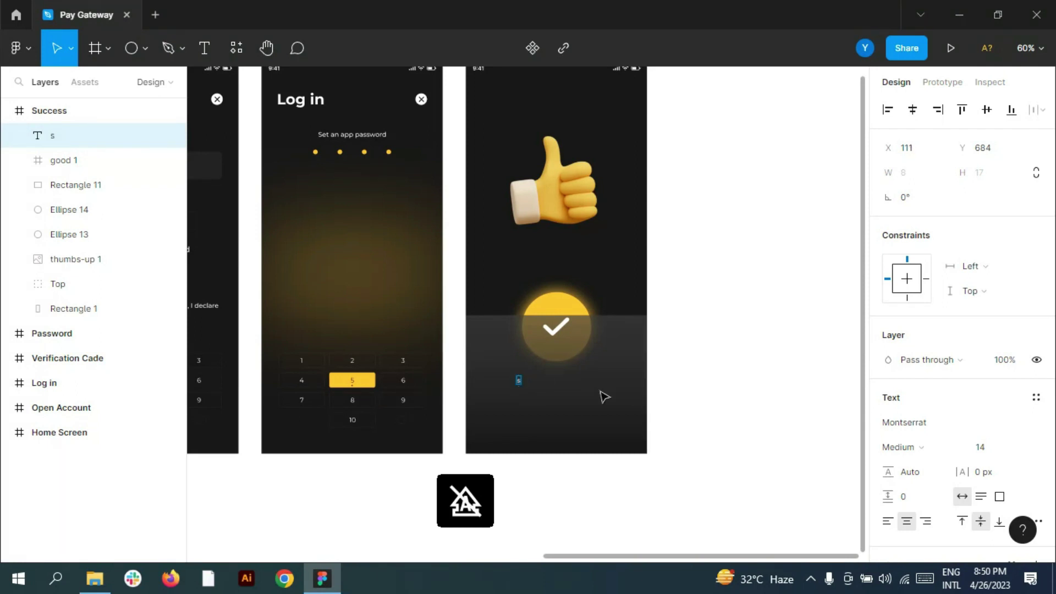
left_click(980, 447)
type("20")
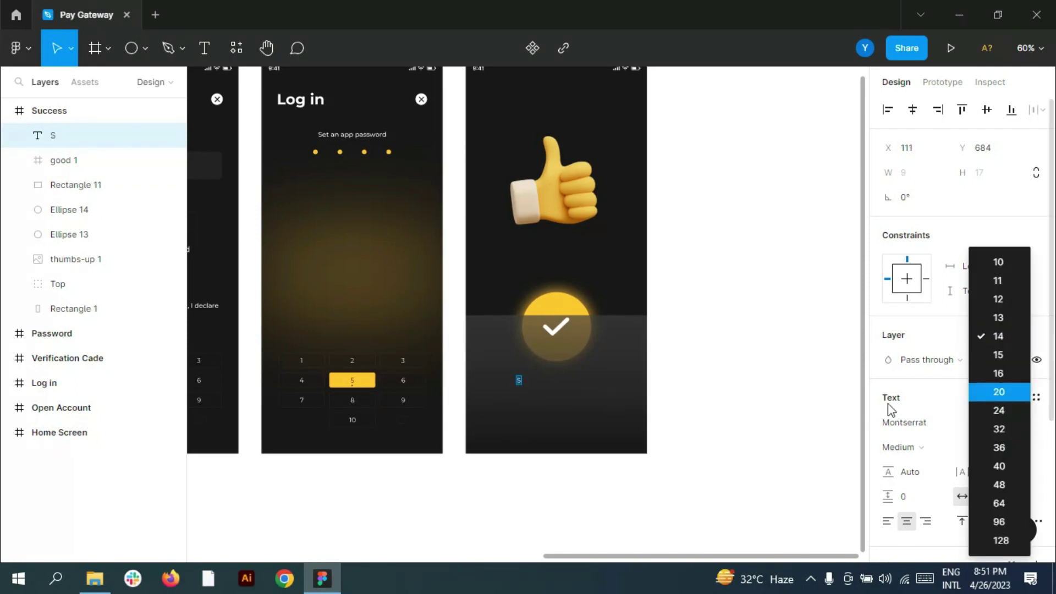
key("Return")
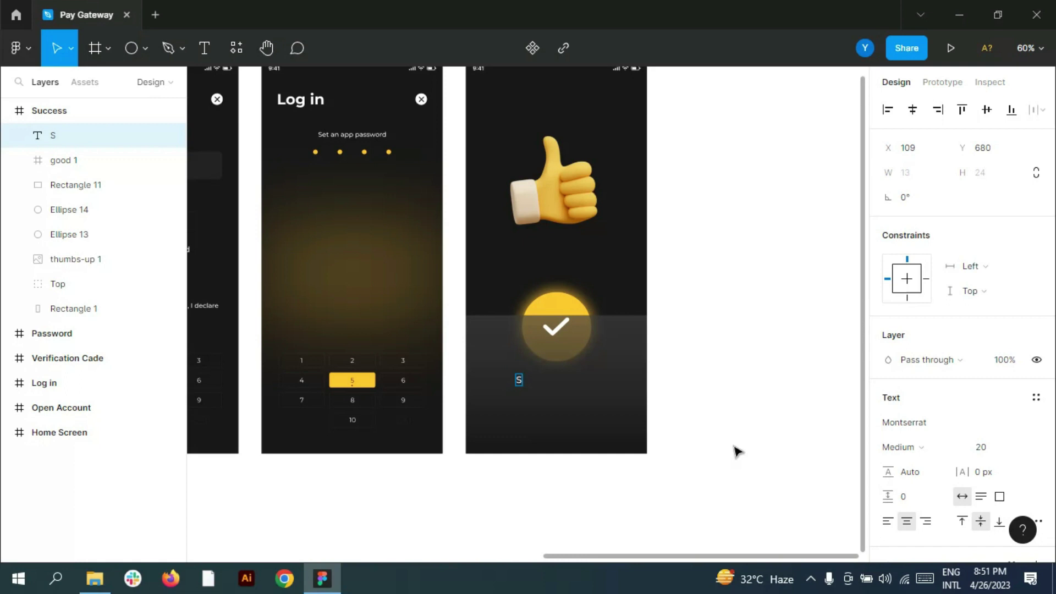
Correct the title to 'Success!', make it SemiBold and centre it horizontally
key("Caps_Lock")
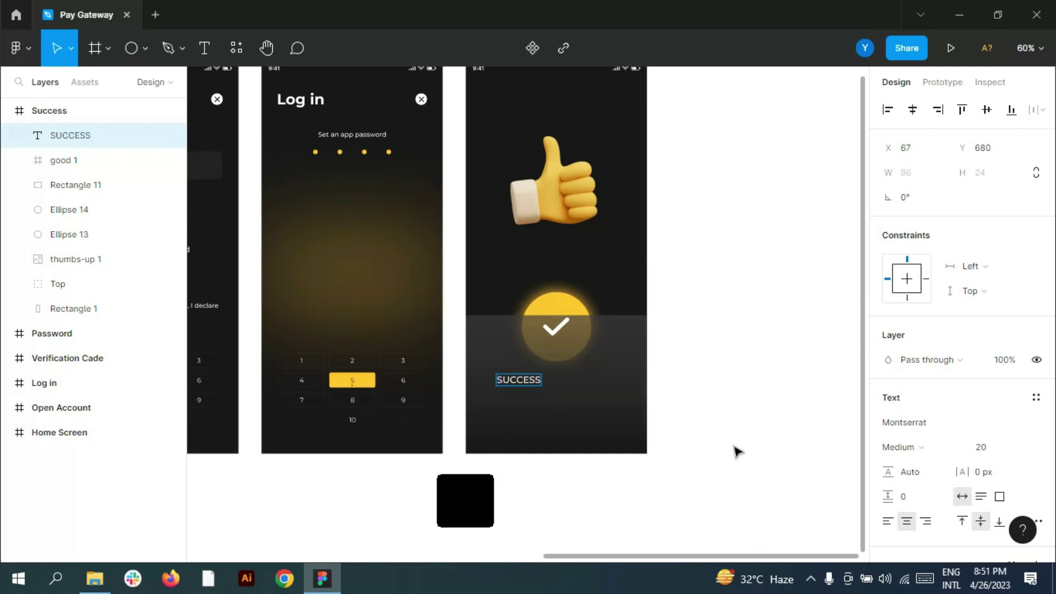
key("BackSpace")
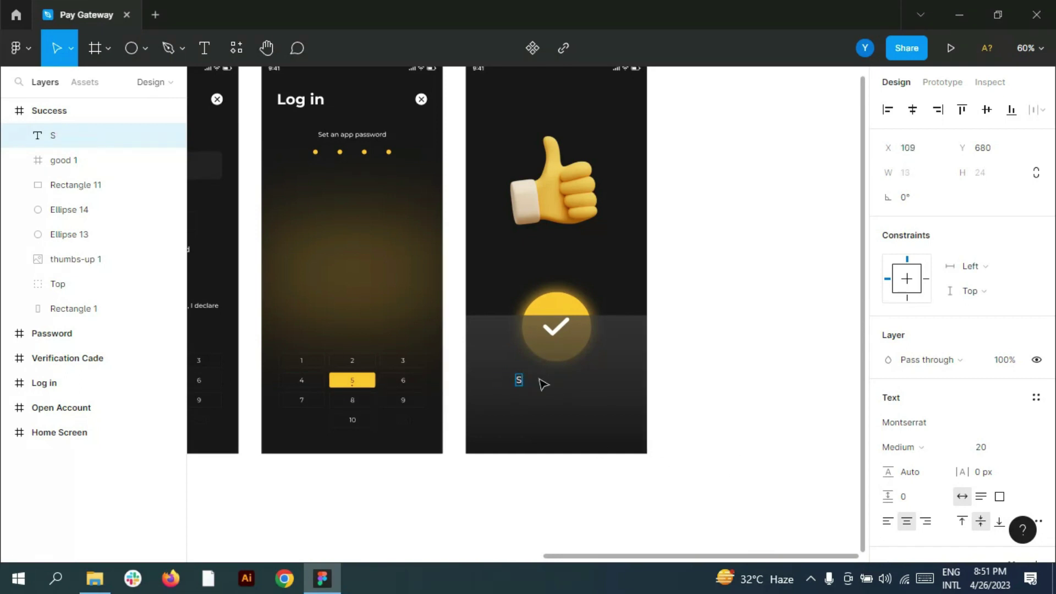
key("Caps_Lock")
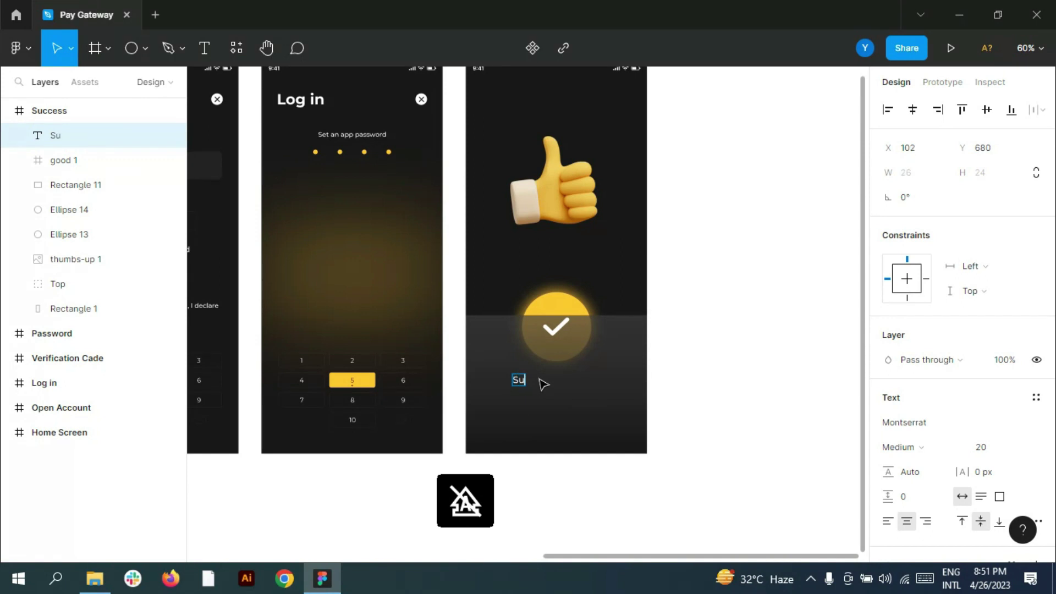
type("ccess!")
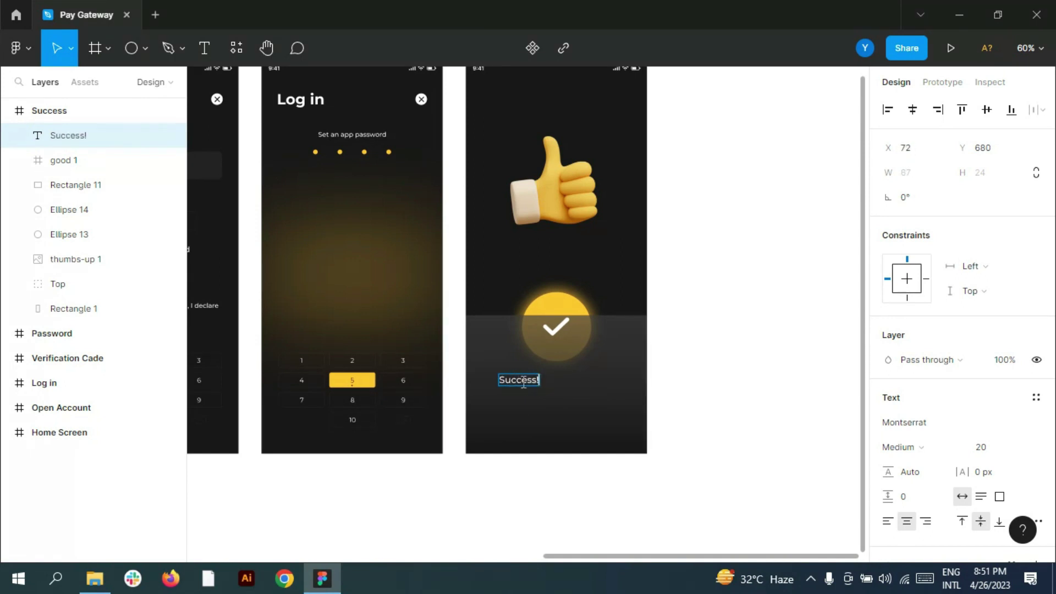
left_click(955, 449)
left_click(934, 273)
left_click(911, 110)
Add a 14 px 'You have successfully registered' line centred under the title
key("t")
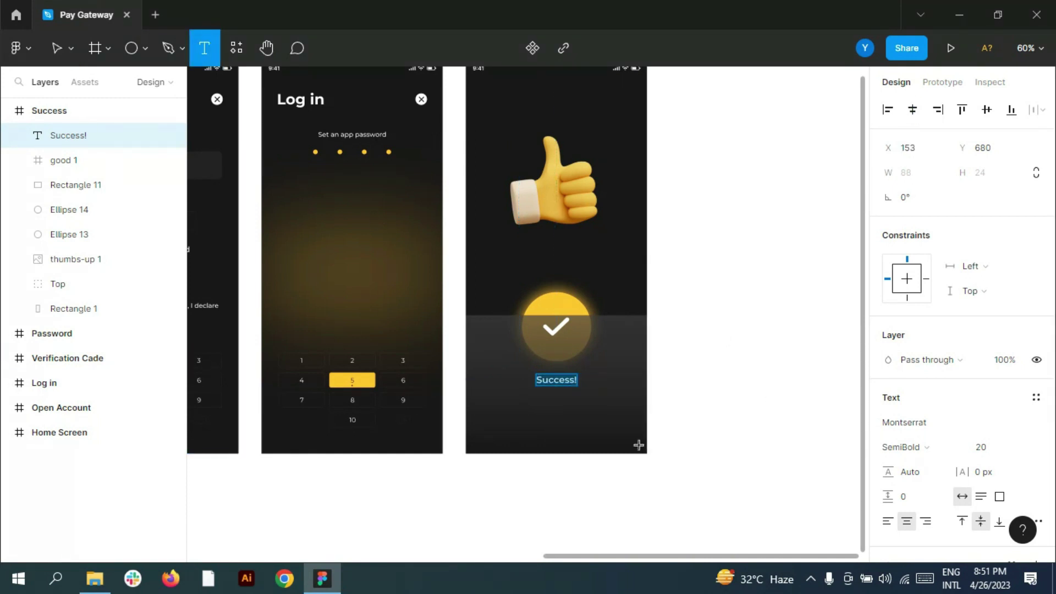
scroll(637, 445, "up", 5)
left_click(429, 379)
type("You")
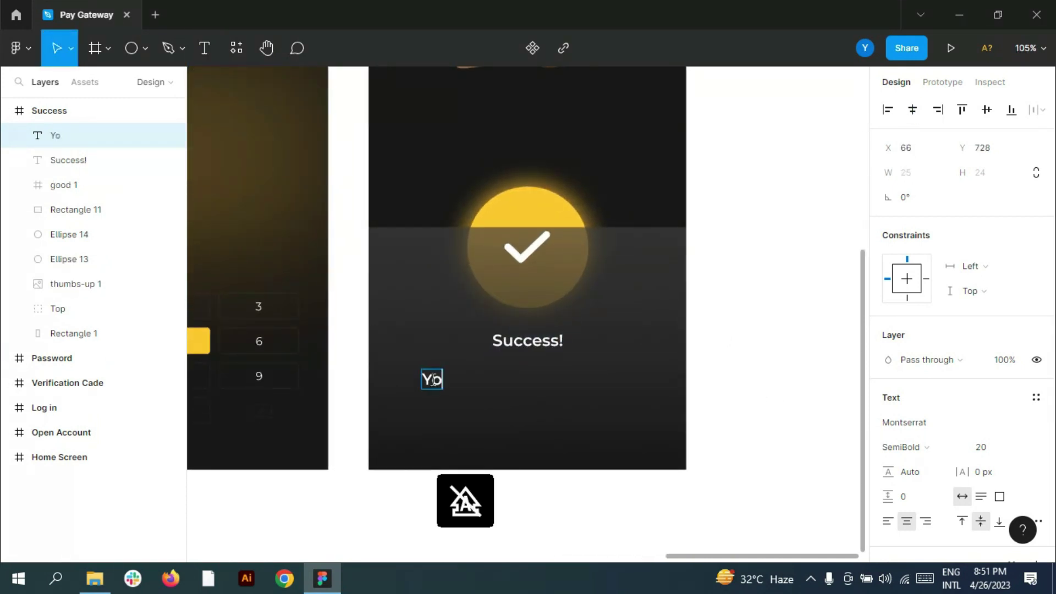
type(" have su")
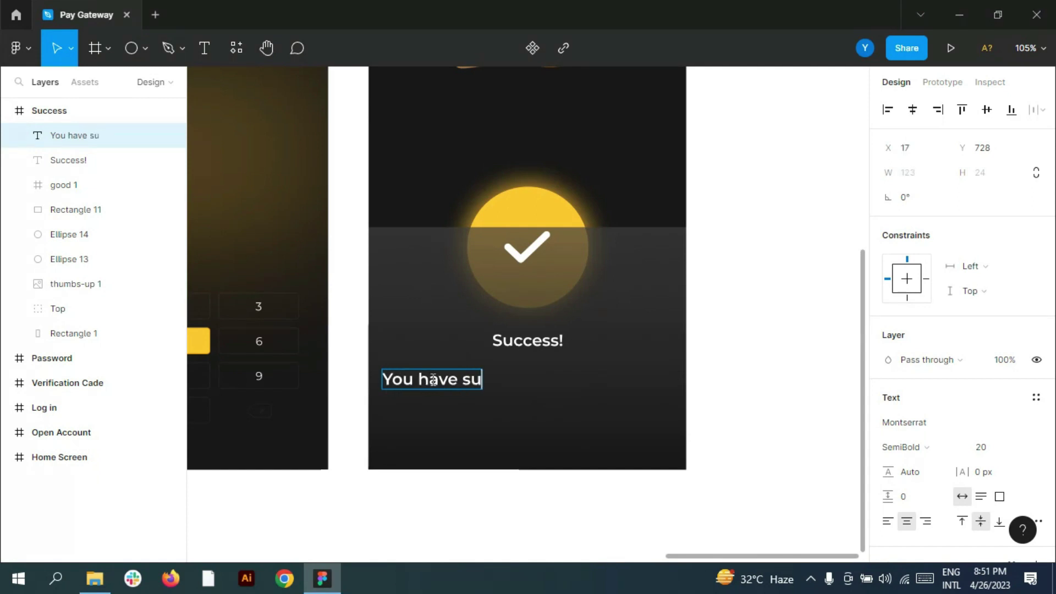
type("ccessfully registereda")
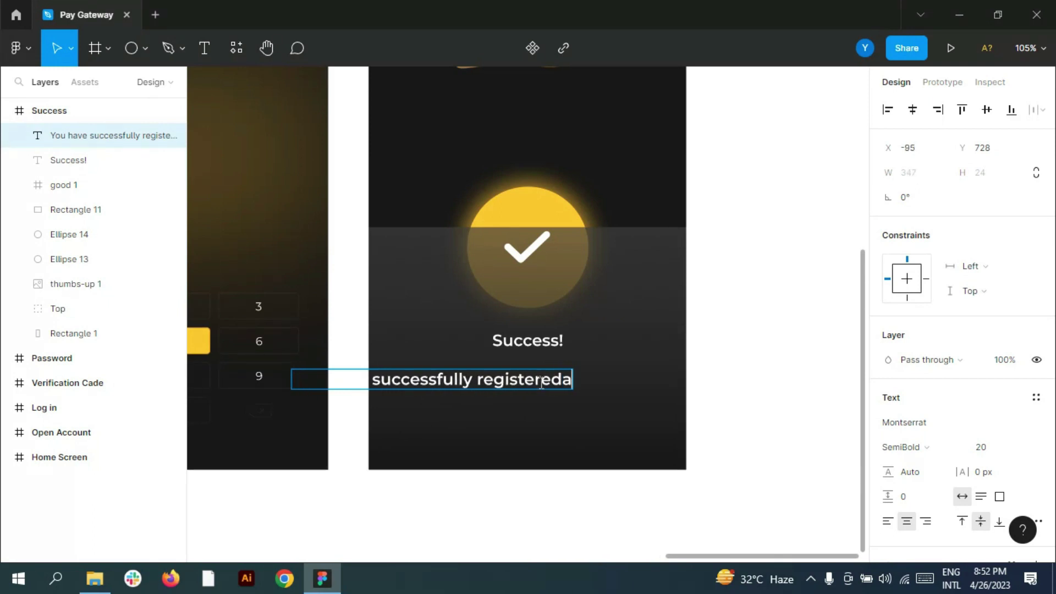
key("BackSpace")
key("ctrl+a")
left_click(1019, 448)
left_click(1005, 337)
key("Escape")
left_click_drag(418, 379, 515, 372)
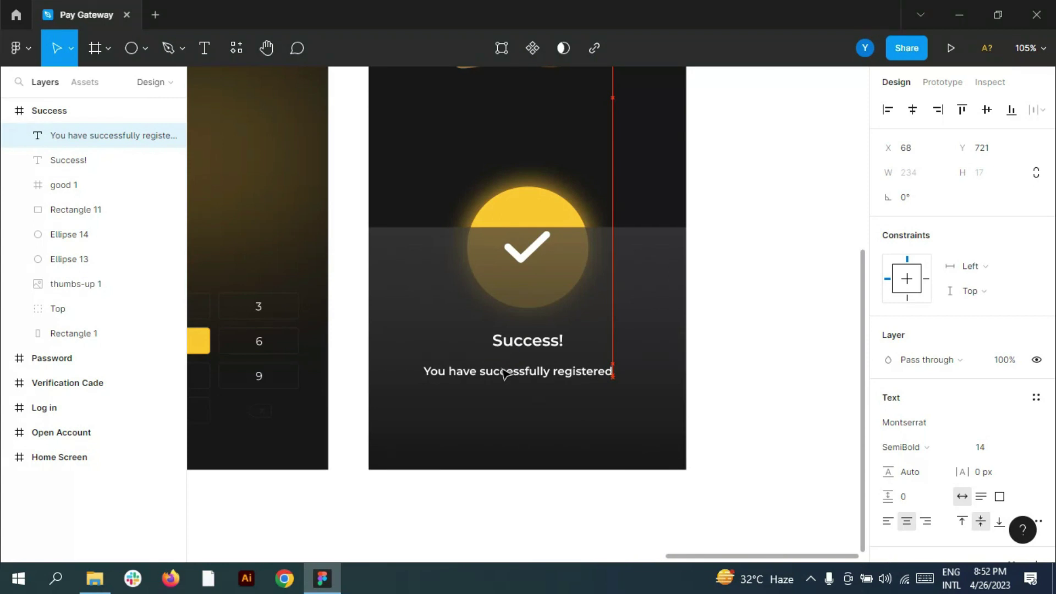
left_click(904, 447)
Nudge the subtitle into central alignment under the title
left_click(766, 351)
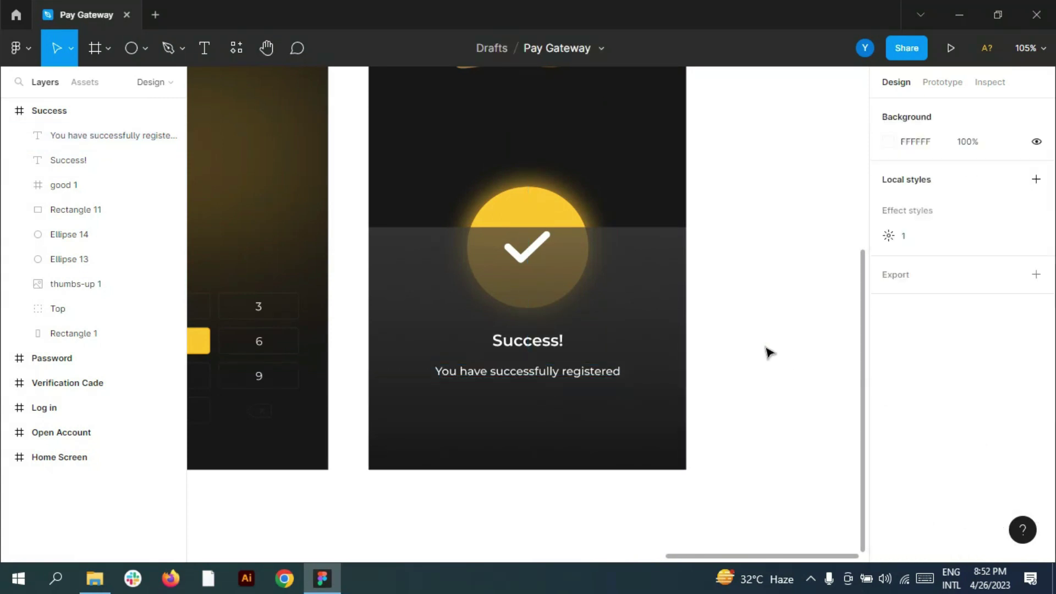
scroll(766, 351, "down", 1)
left_click_drag(555, 353, 527, 317)
Draw a wide rectangle below the subtitle, fitted to the screen's column grid
left_click(144, 48)
left_click(103, 91)
left_click_drag(397, 380, 661, 412)
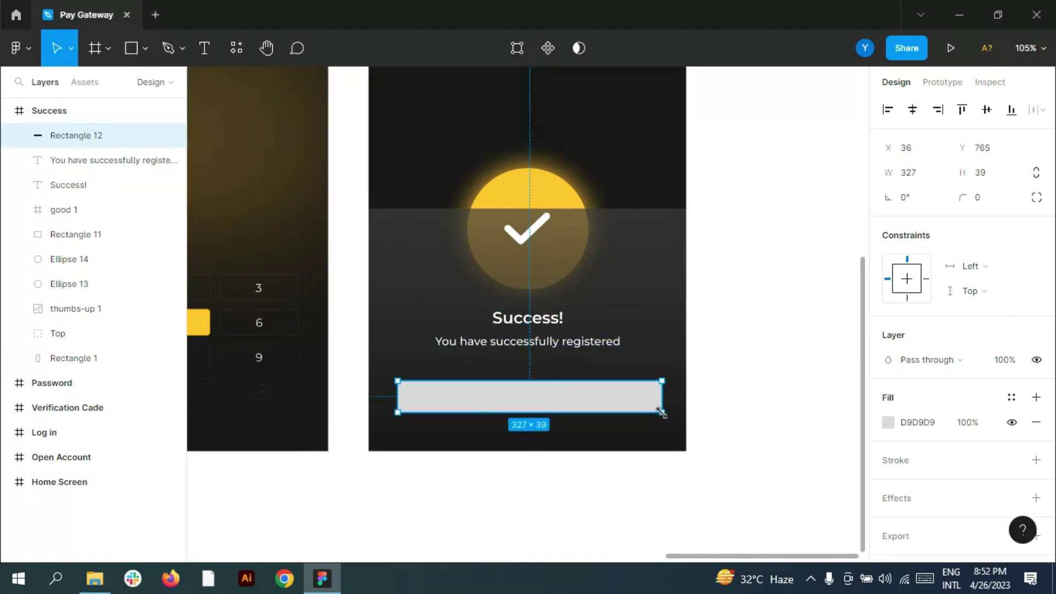
left_click(89, 119)
key("ctrl+shift+4")
left_click(606, 399)
left_click_drag(661, 395, 657, 395)
Give the bar height 58, corner radius 8 and a yellow document-colour fill
left_click(992, 176)
type("41")
key("Return")
type("58")
key("Return")
type("8")
key("Return")
scroll(561, 384, "down", 1)
left_click(887, 422)
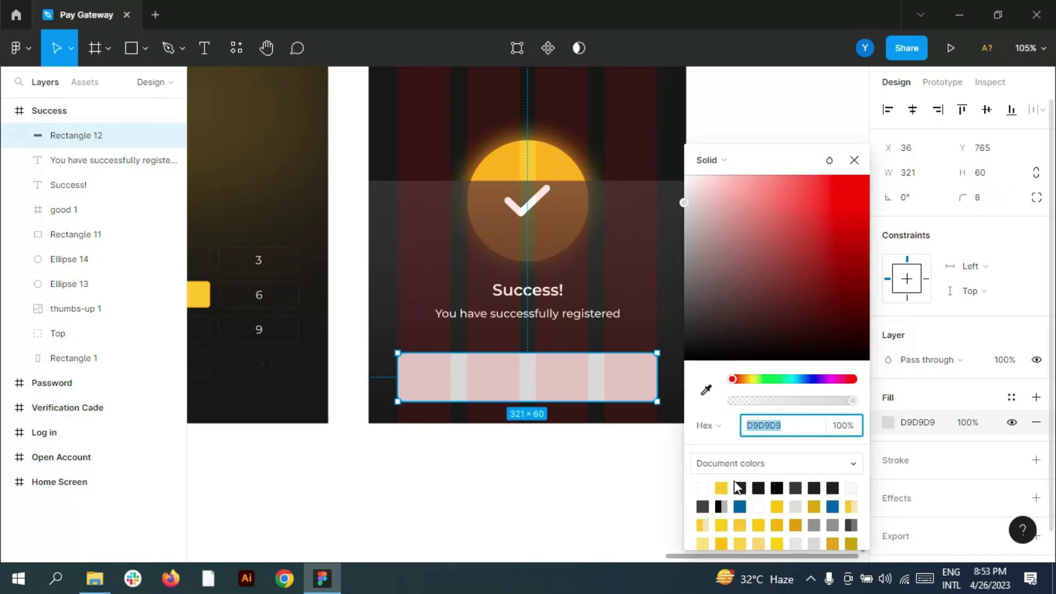
left_click(721, 488)
key("Escape")
key("Escape")
Add an 'Okay' text label inside the yellow button
left_click(1012, 347)
scroll(796, 405, "down", 5)
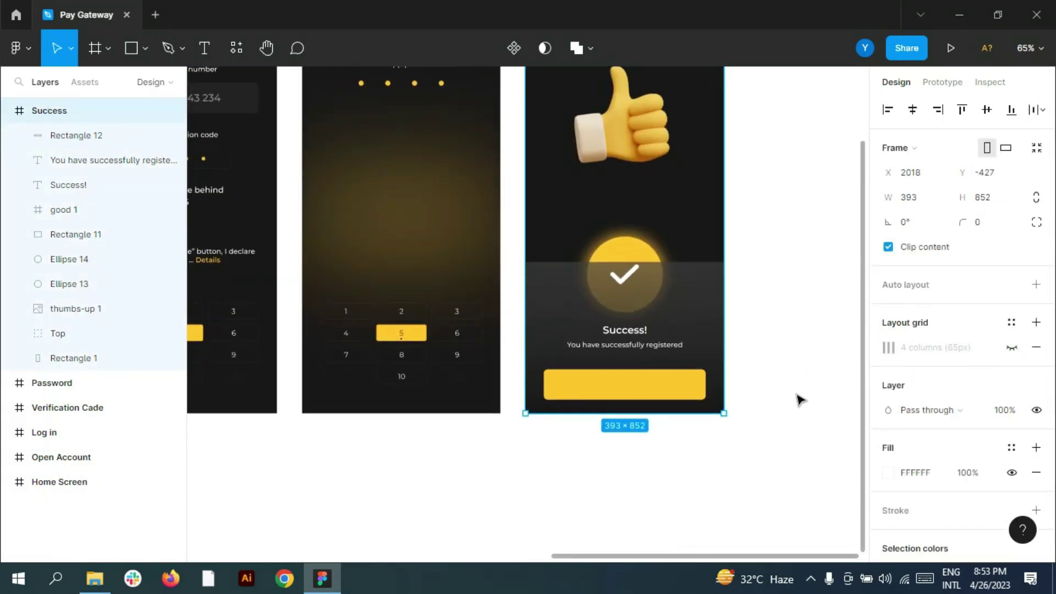
scroll(777, 400, "up", 5)
left_click(526, 417)
key("t")
left_click(503, 394)
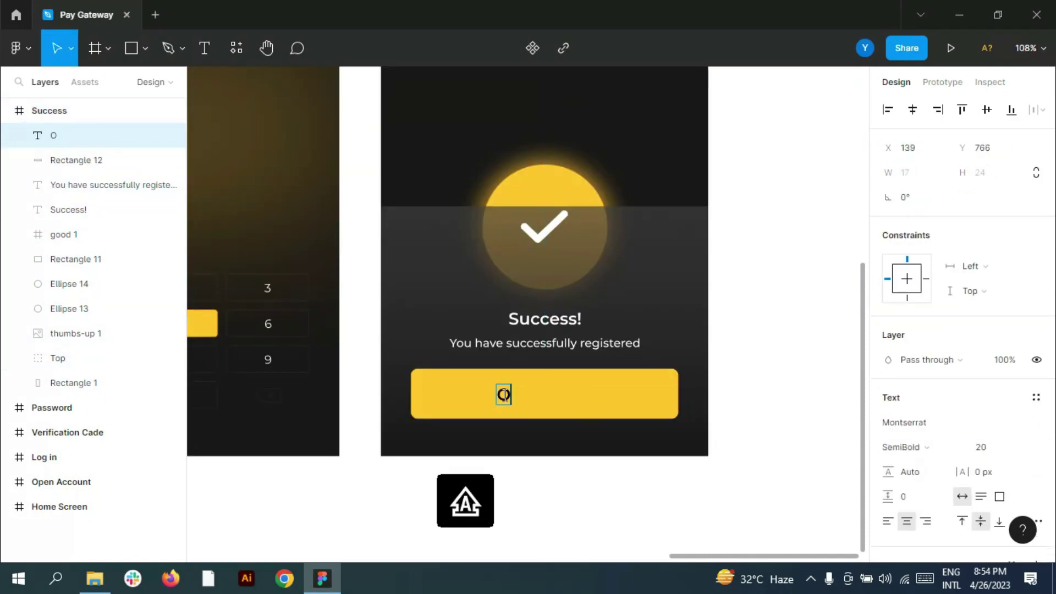
key("Escape")
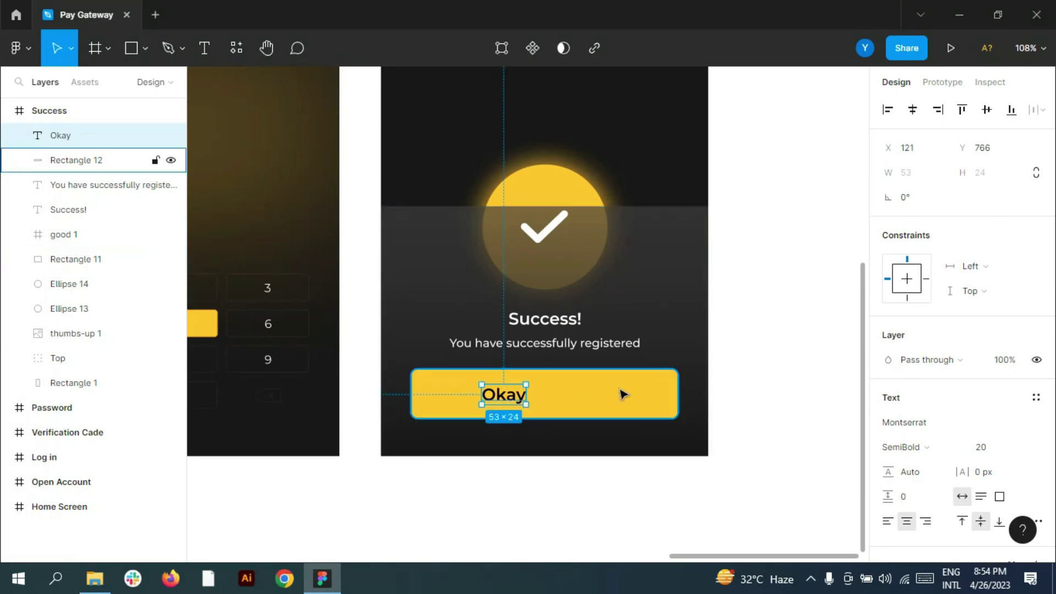
Set the Okay label to 16 px, matching Continue, and centre it in the button
scroll(622, 394, "down", 6)
left_click(227, 317)
scroll(520, 385, "up", 4)
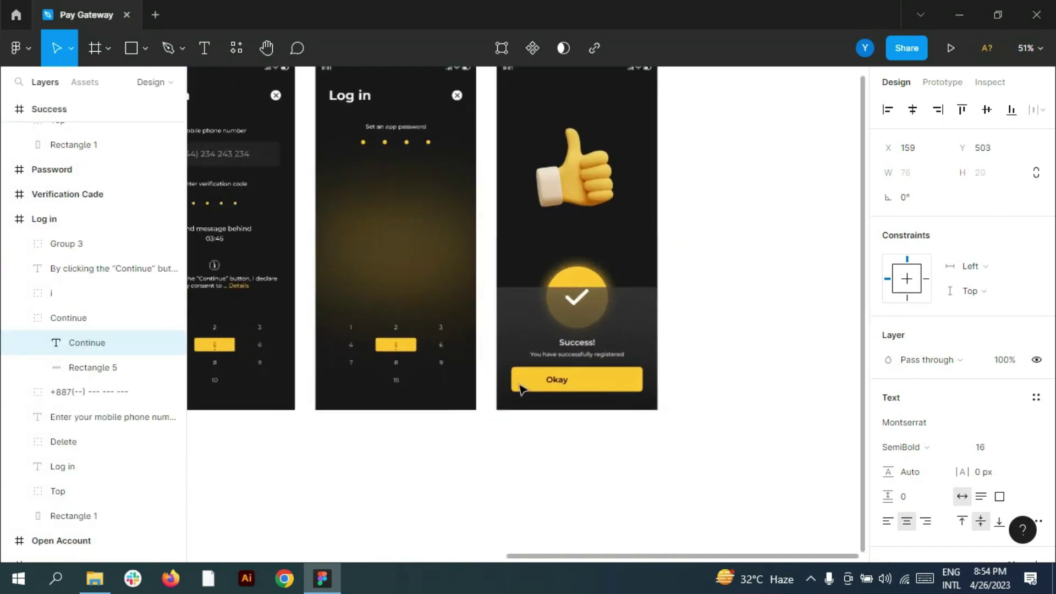
left_click(523, 380)
left_click(1024, 447)
left_click(1016, 372)
left_click(912, 110)
scroll(528, 325, "up", 3)
left_click_drag(528, 323, 523, 314)
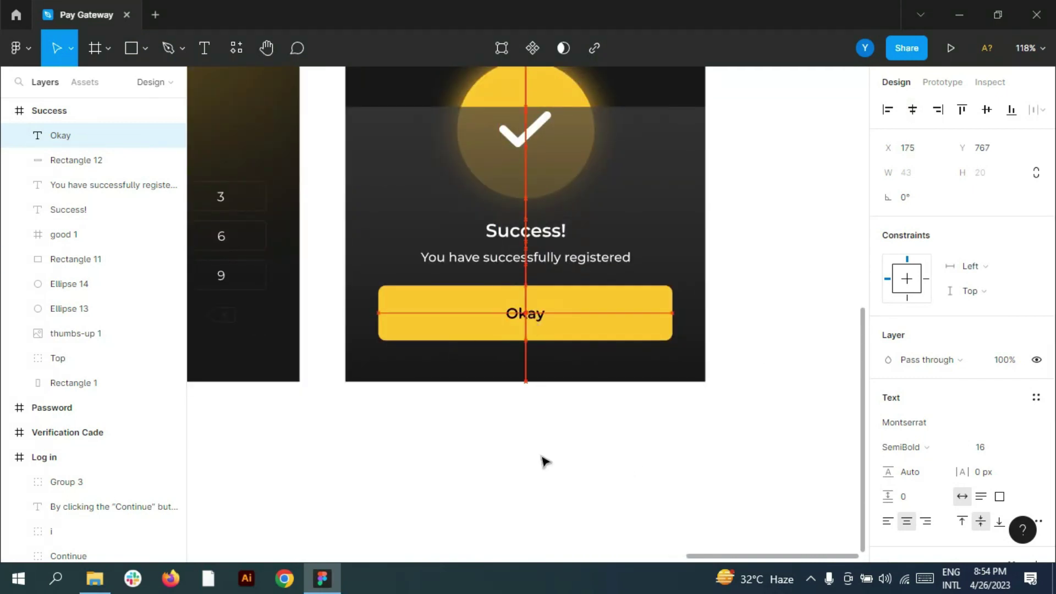
left_click(545, 461)
scroll(543, 461, "down", 2)
scroll(550, 463, "down", 3)
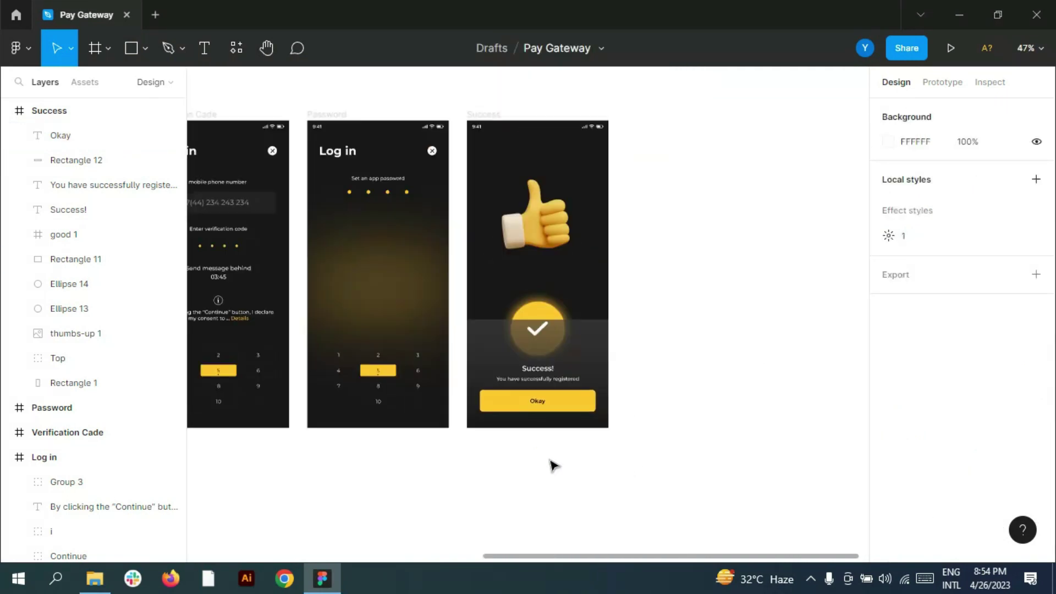
left_click(7, 111)
scroll(764, 253, "down", 3)
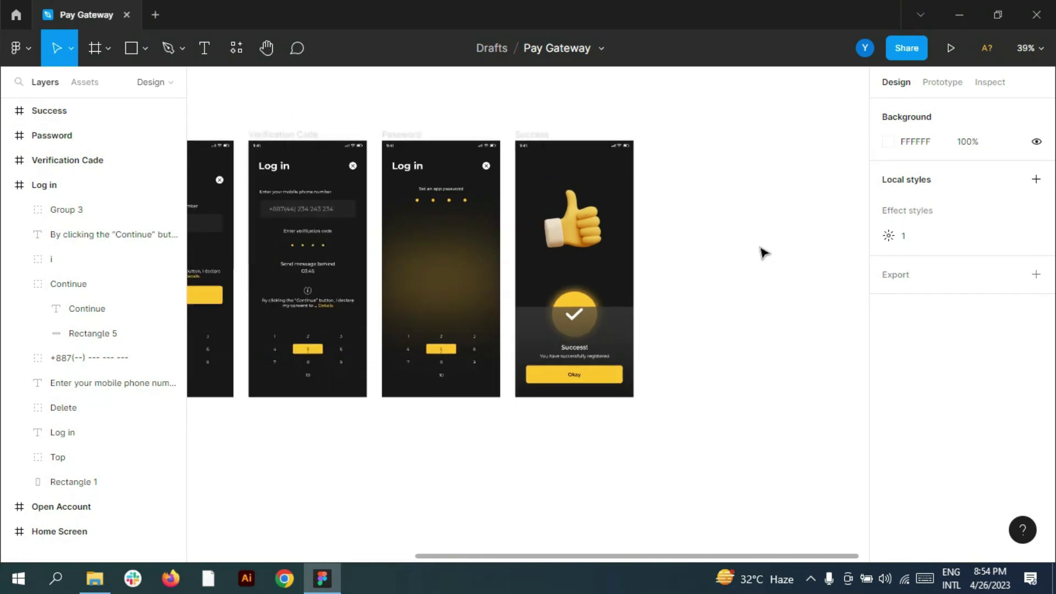
left_click(620, 229)
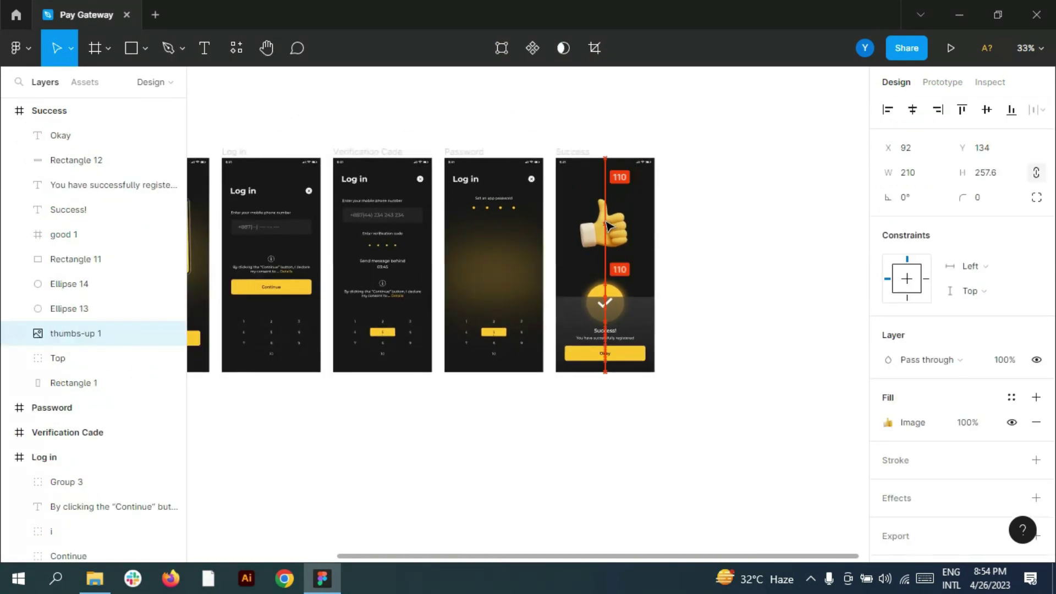
left_click(750, 245)
scroll(750, 244, "down", 3)
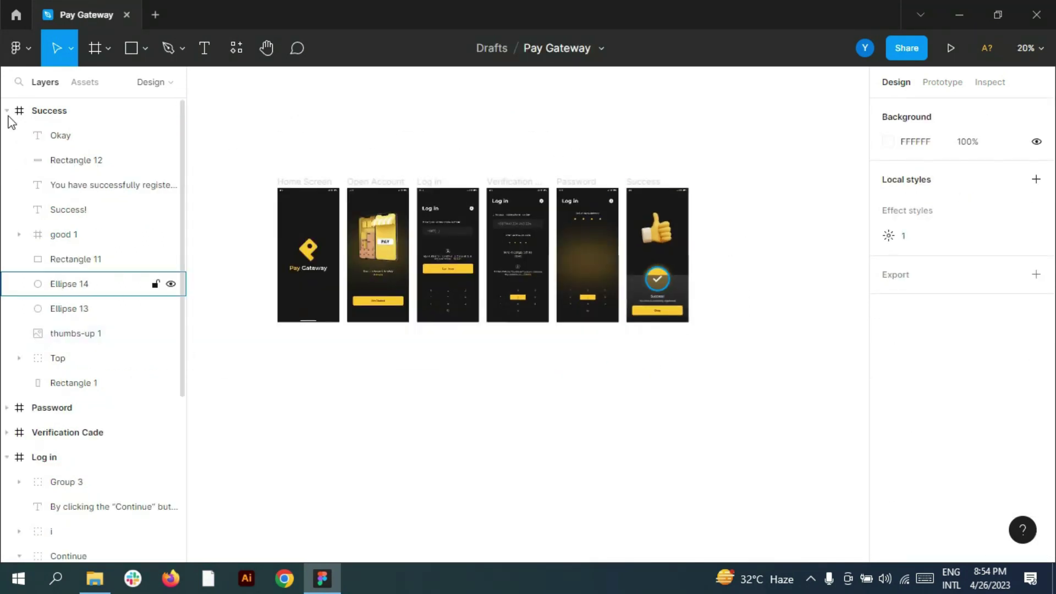
left_click(7, 110)
left_click(7, 181)
scroll(344, 358, "up", 2)
scroll(620, 427, "up", 1)
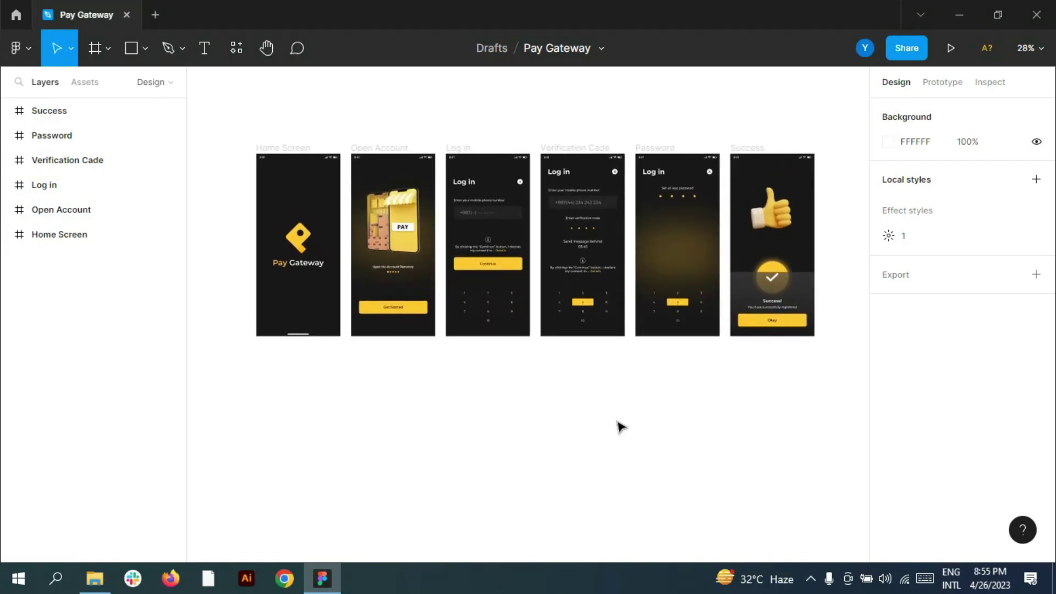
scroll(566, 363, "up", 3)
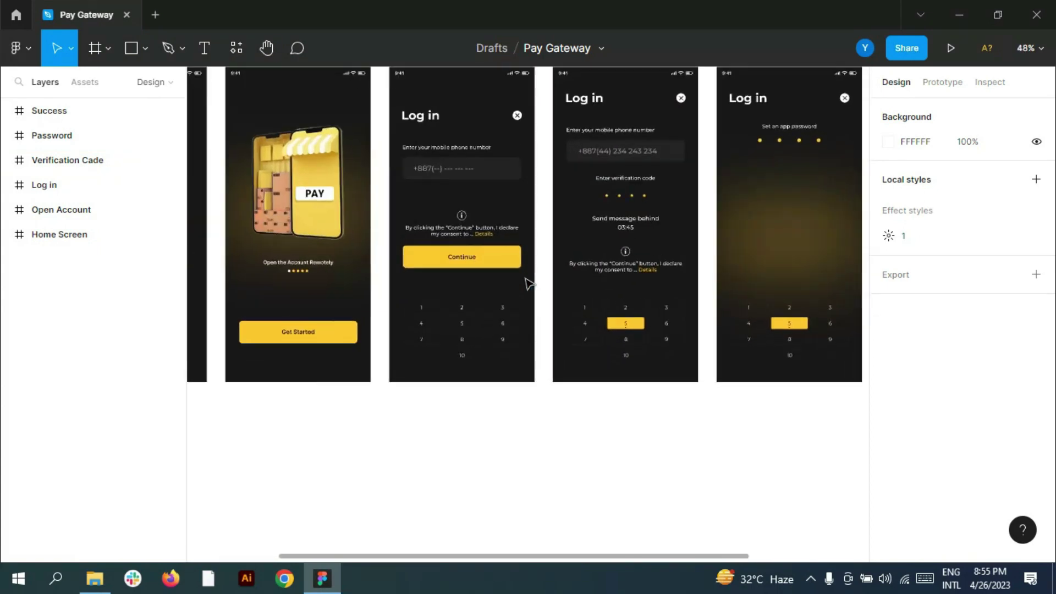
scroll(555, 451, "up", 1)
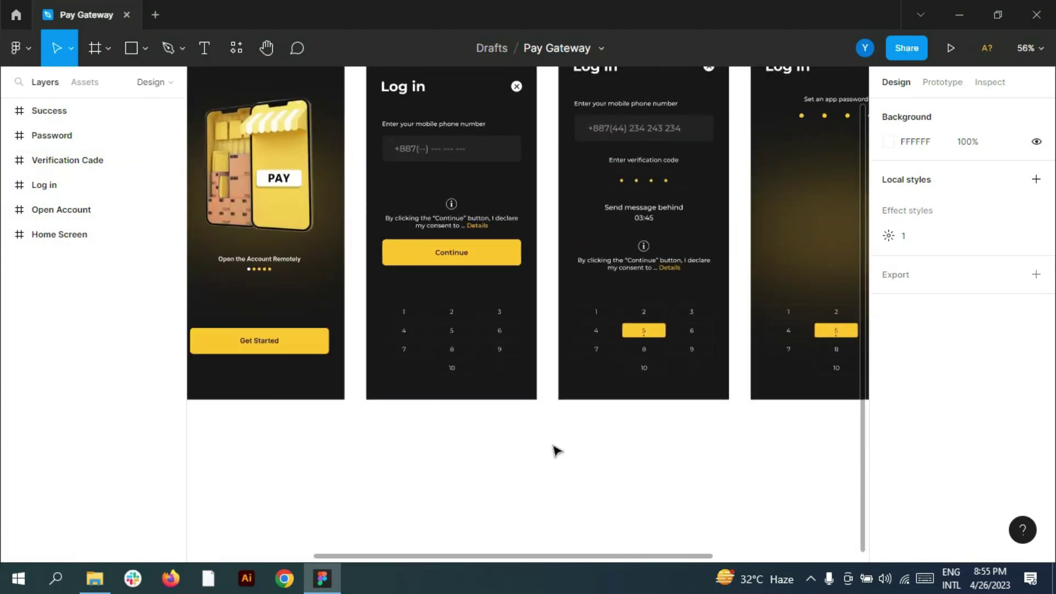
scroll(555, 451, "down", 3)
scroll(555, 451, "down", 1)
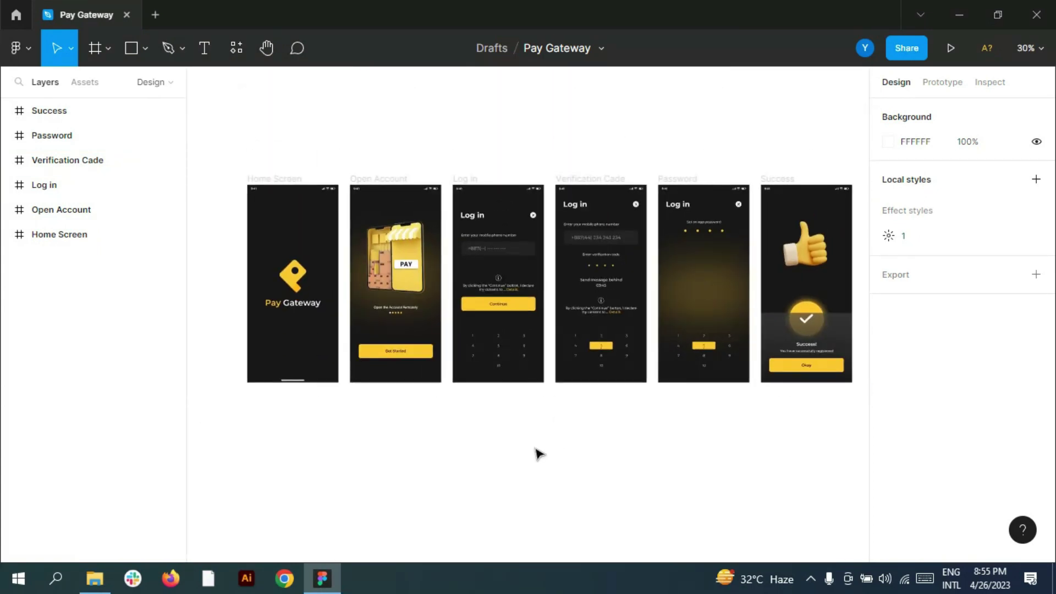